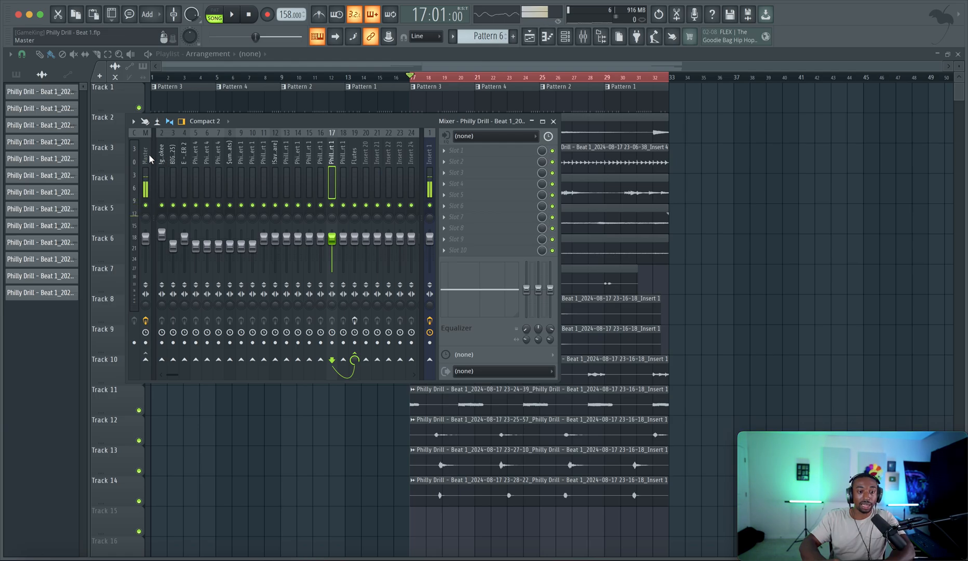
Inspect the Fruity soft clipper on the Master track, close it, and play a short stretch of the beat.
click(474, 151)
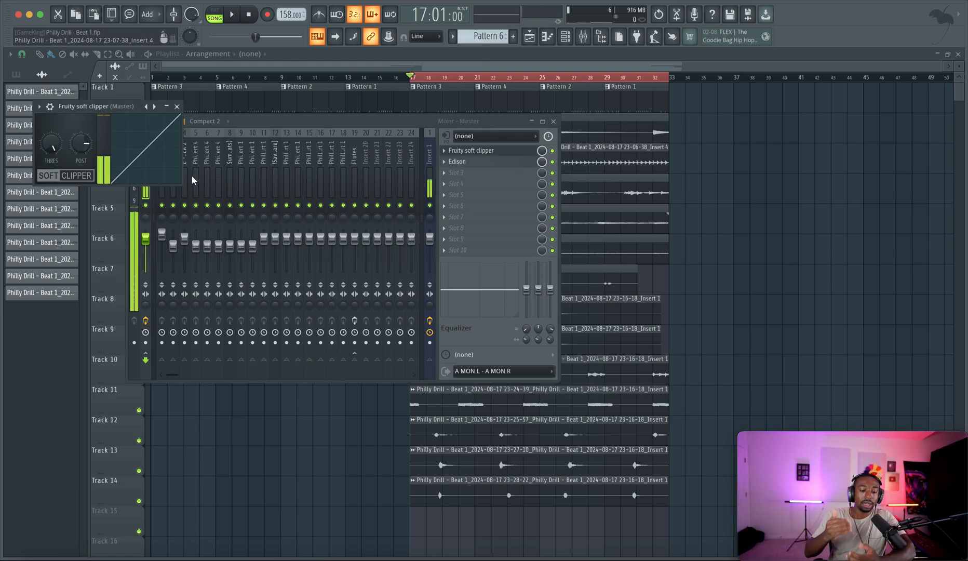
drag(111, 106, 150, 123)
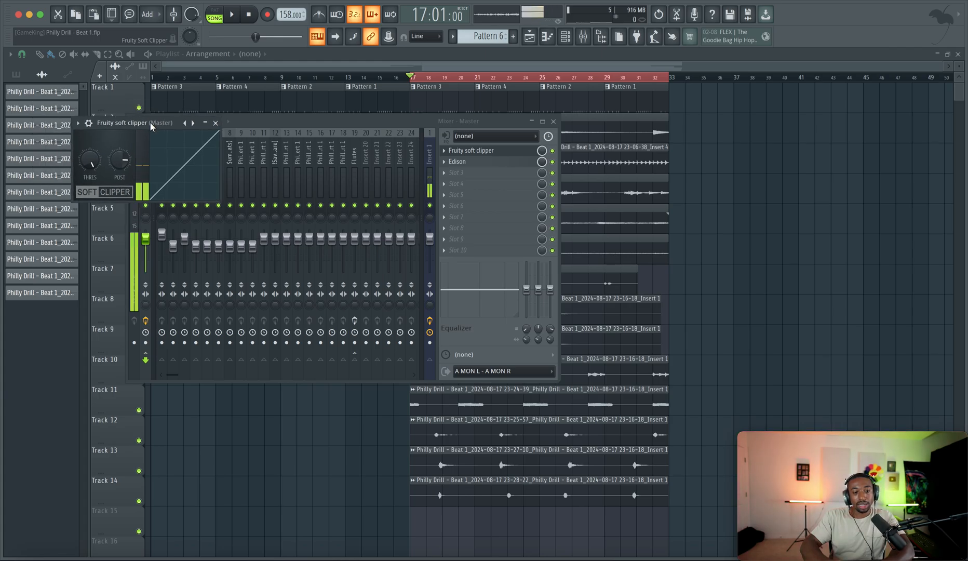
click(216, 123)
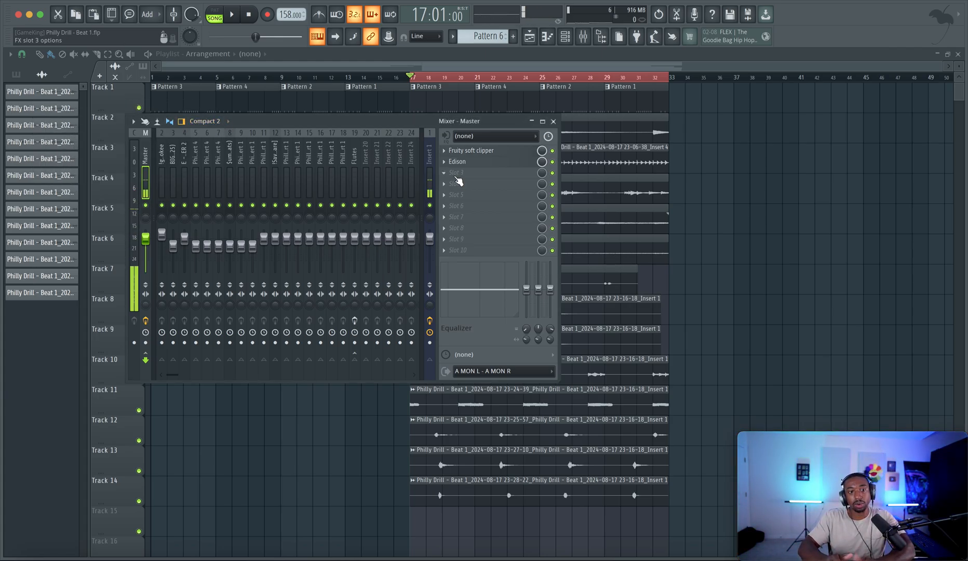
key(space)
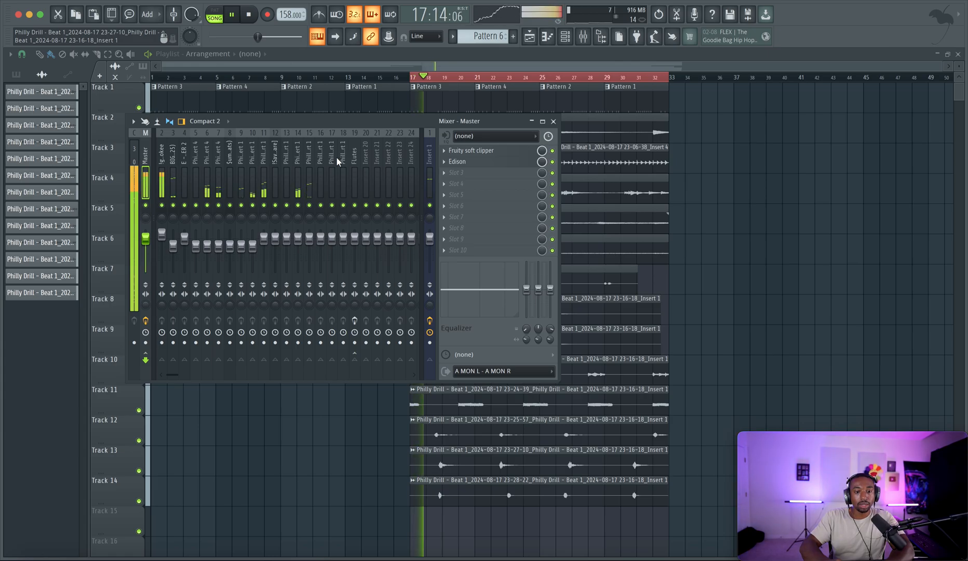
key(space)
click(165, 159)
click(366, 158)
right_click(365, 162)
click(402, 136)
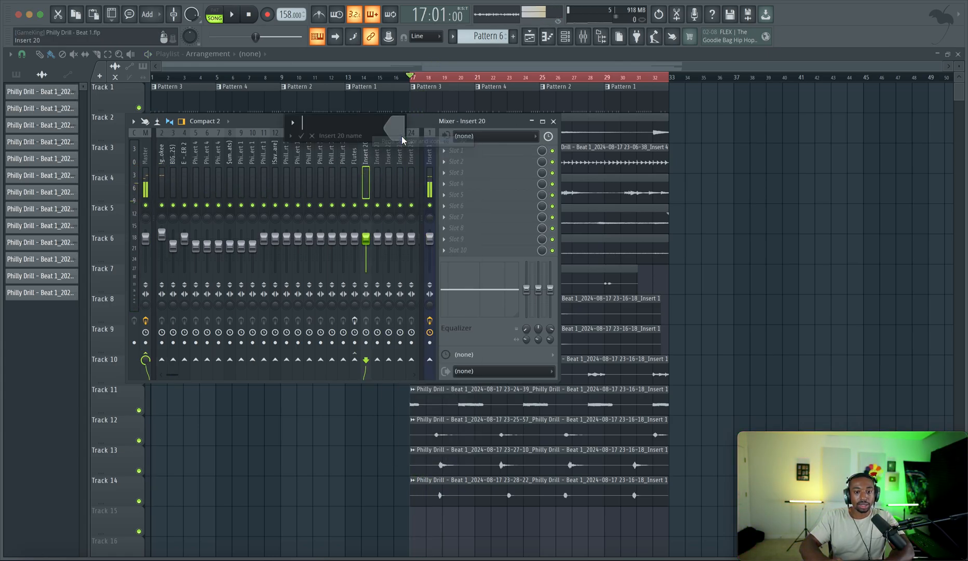
click(312, 135)
click(583, 36)
click(583, 36)
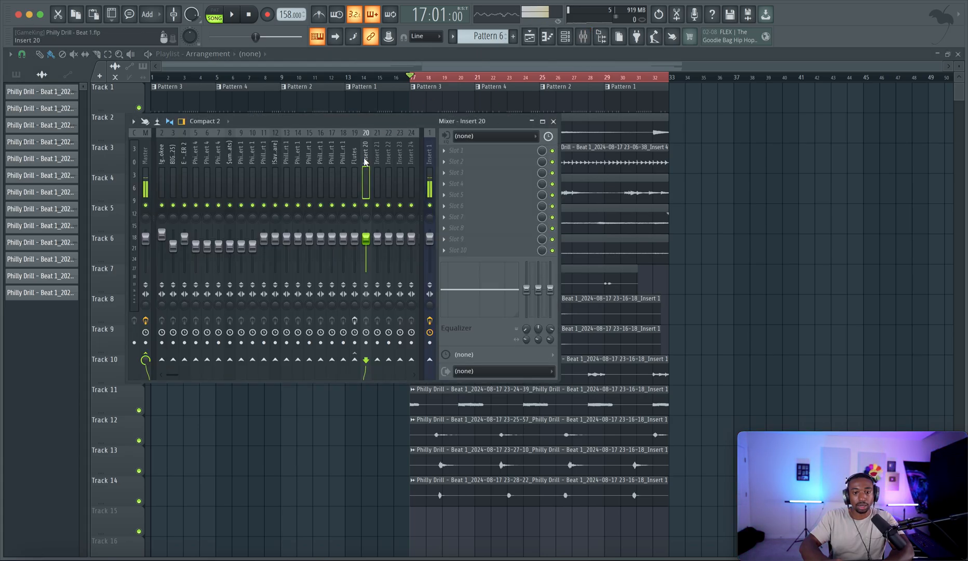
Rename the empty mixer track Insert 20 as "Sub Mix".
right_click(370, 162)
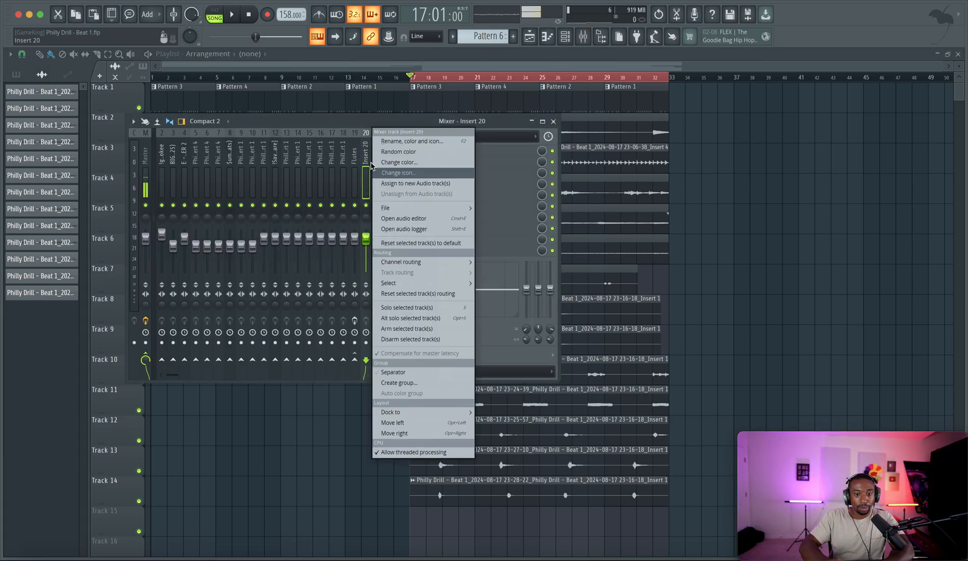
click(370, 164)
text(Sub Mix)
key(Return)
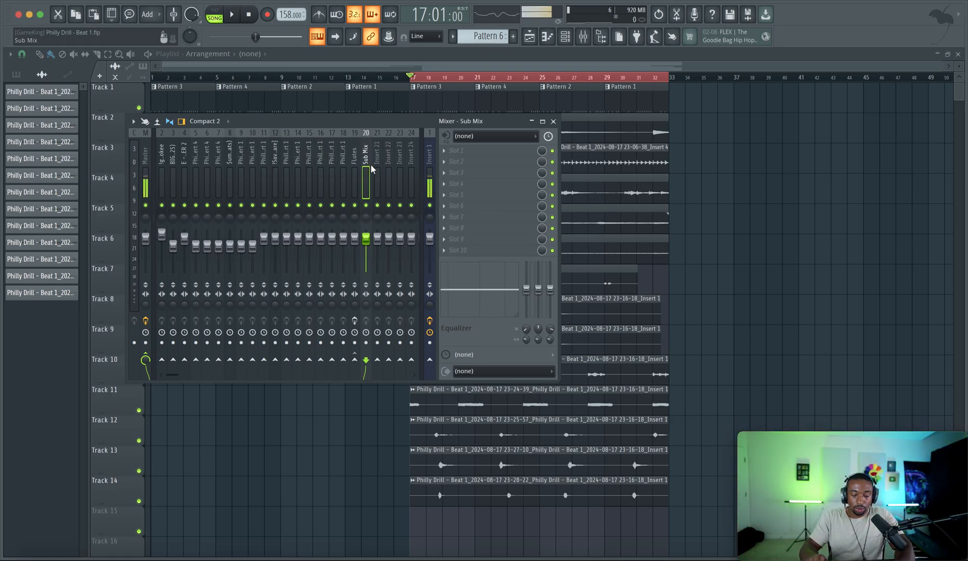
Move the Sub Mix track to mixer position 2, directly after the Master.
key(alt+Left)
key(alt+Left)
key(alt+Left)
key(alt+Left)
key(alt+Left)
key(alt+Left)
key(alt+Left)
key(alt+Left)
key(alt+Left)
key(alt+Left)
key(alt+Left)
key(alt+Left)
key(alt+Left)
key(alt+Left)
key(alt+Left)
key(alt+Left)
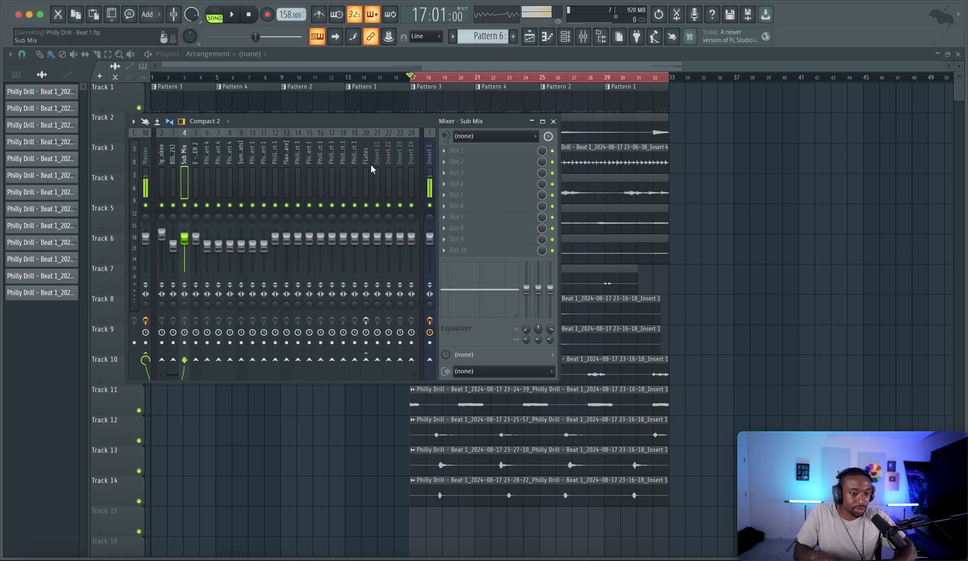
key(alt+Left)
key(alt+Left)
Route mixer tracks 3 through 21 only to Sub Mix, and play the beat to check the routing.
drag(171, 164, 367, 163)
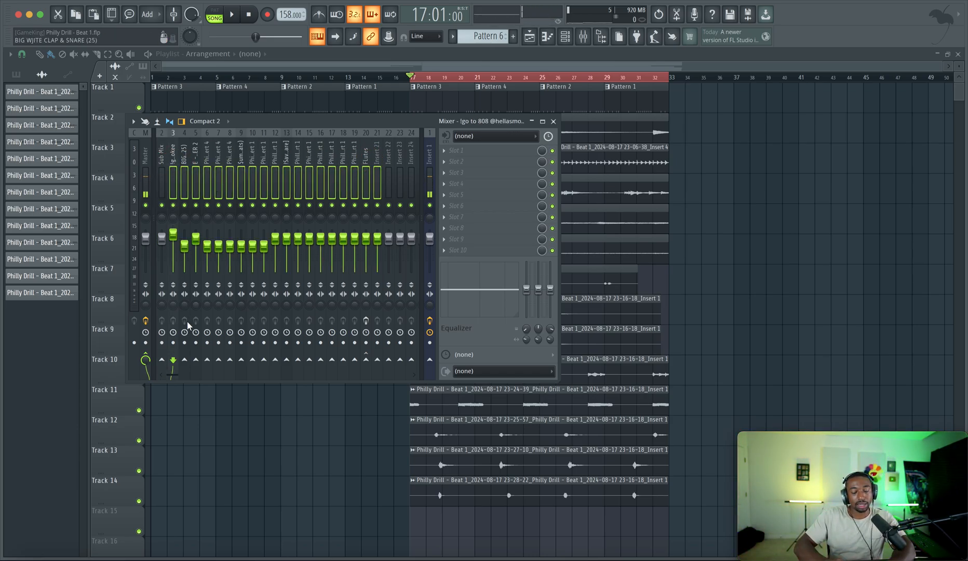
right_click(164, 362)
click(174, 364)
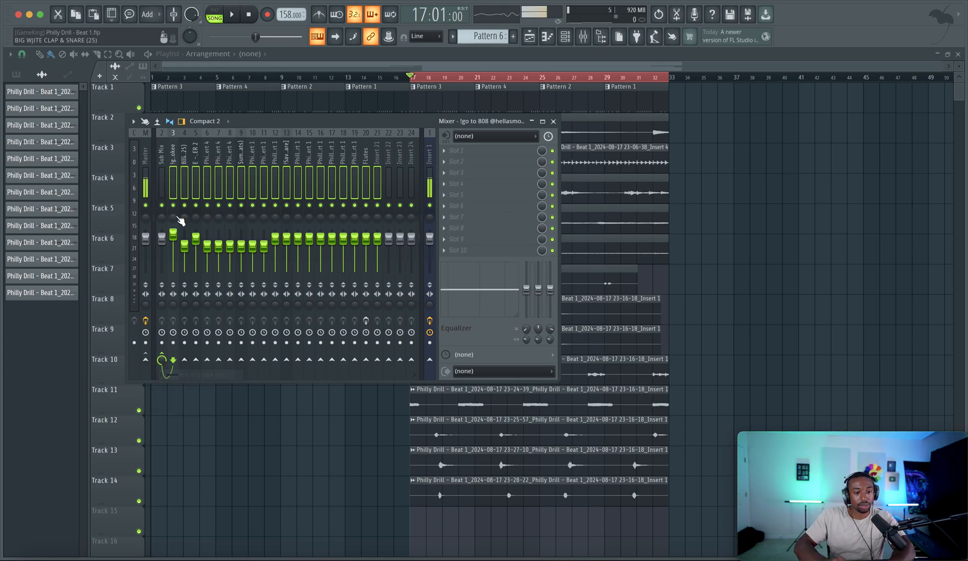
click(165, 161)
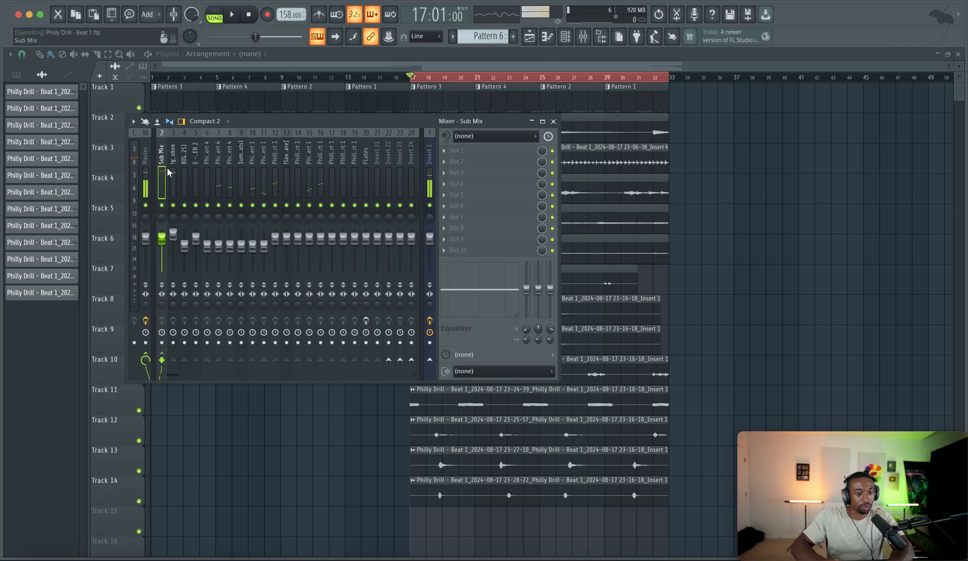
key(space)
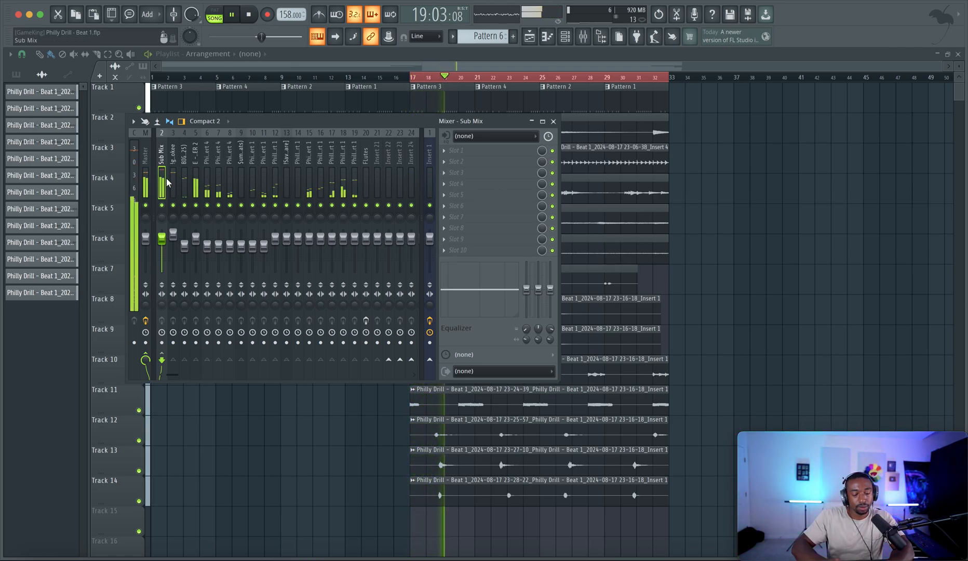
key(space)
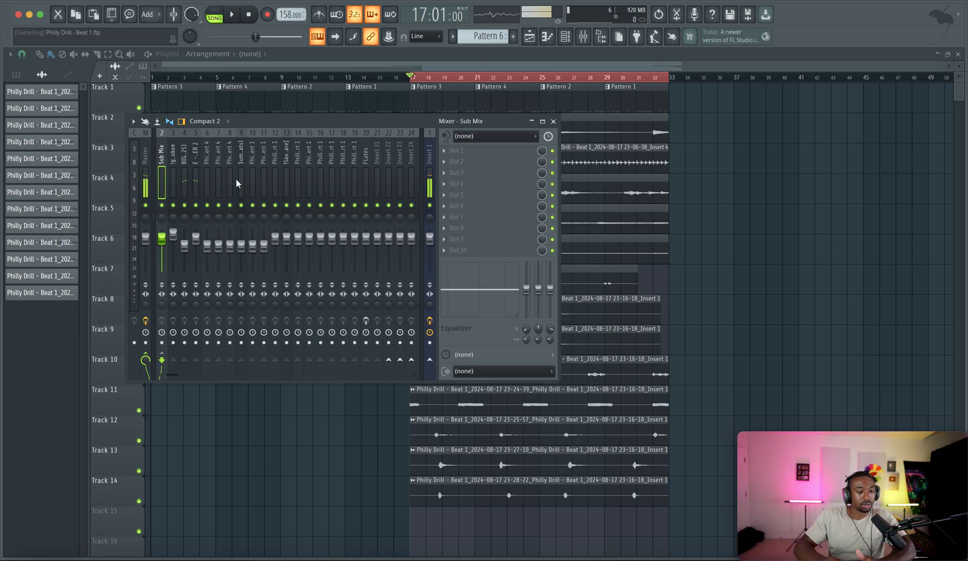
Load FabFilter Pro-Q 3 in Sub Mix's first effect slot and add an EQ band at about 41 Hz.
click(451, 152)
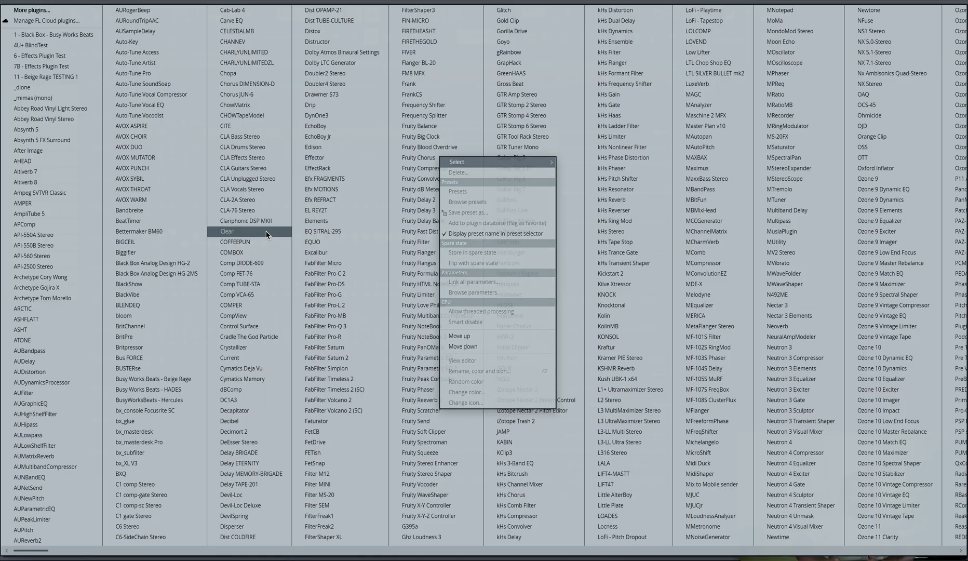
click(351, 326)
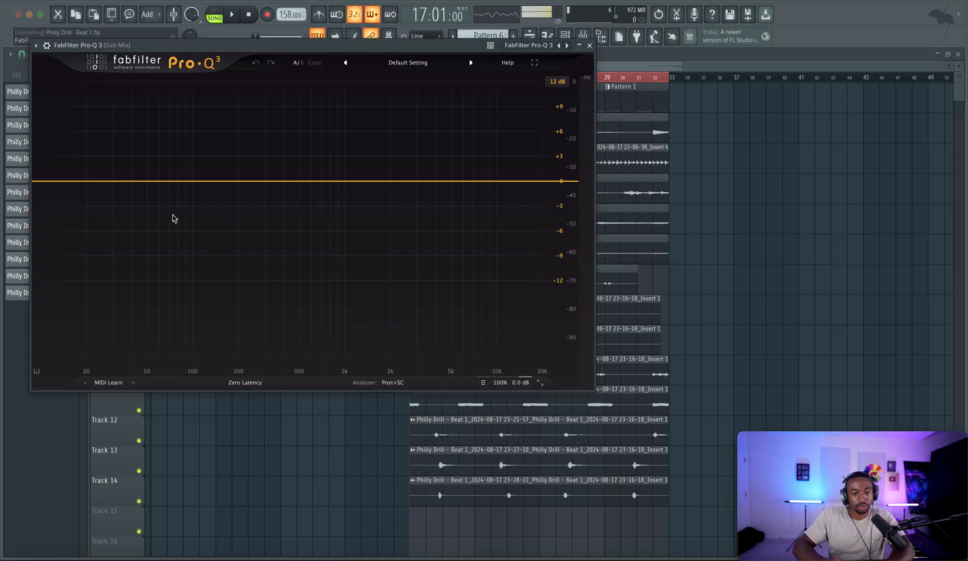
click(134, 181)
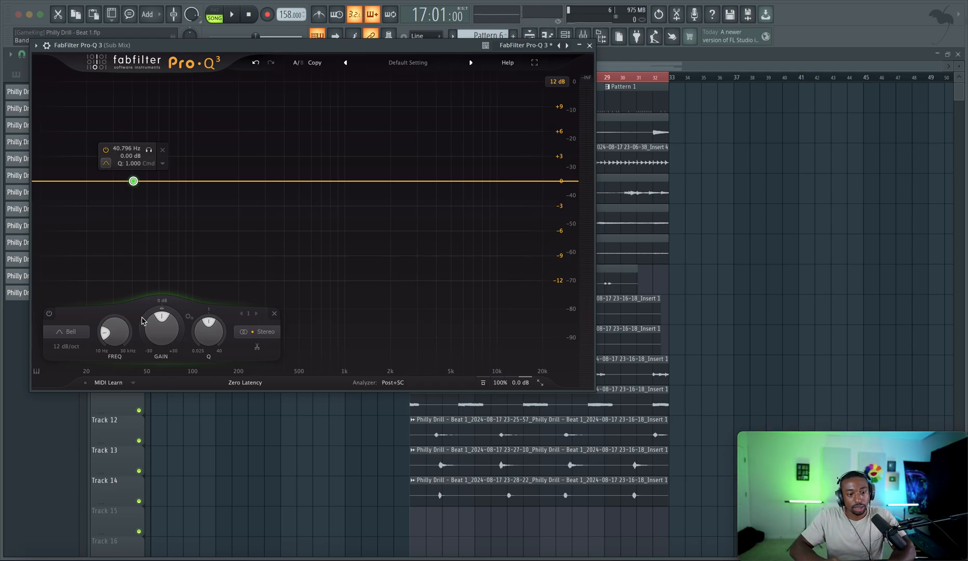
Change the EQ band's shape to Band Pass with a 48 dB/oct slope.
click(66, 332)
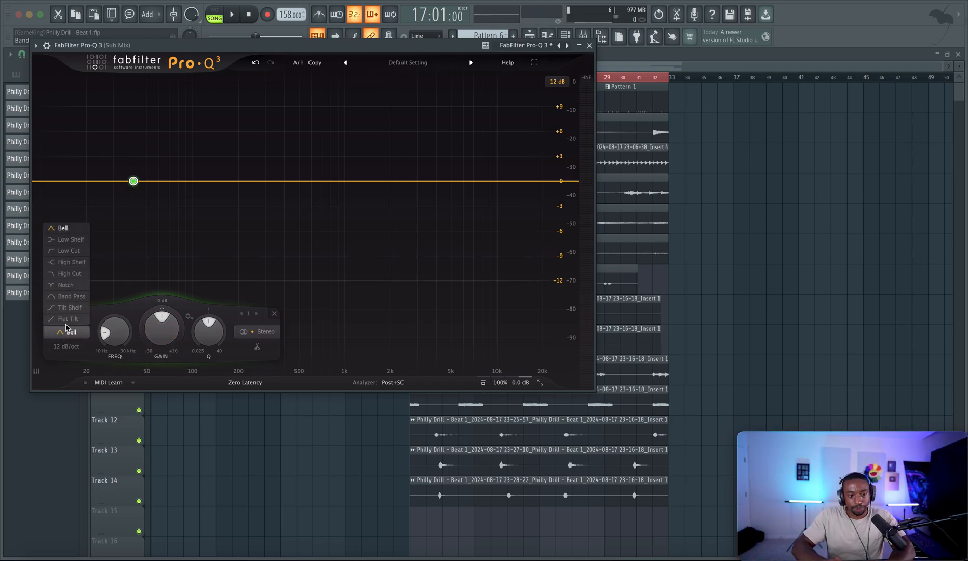
click(72, 297)
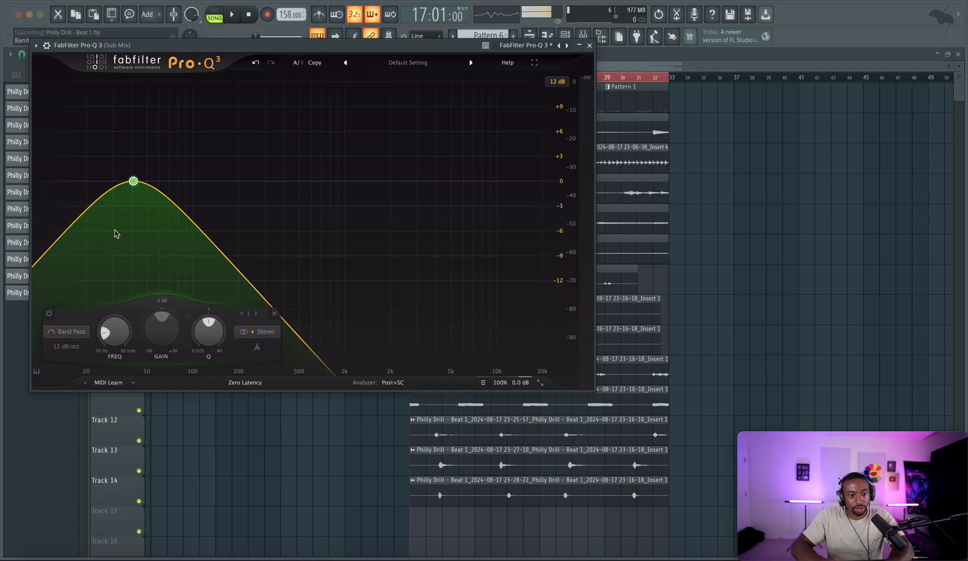
click(68, 347)
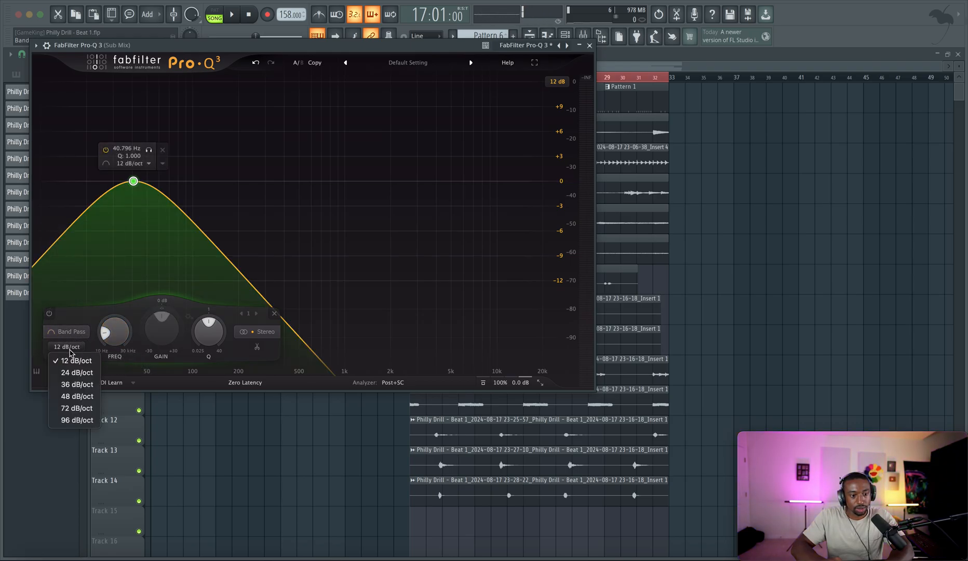
click(77, 396)
Widen the band-pass to a Q of about 0.55, centre it at about 34 Hz, and audition it.
scroll(134, 181, down, 5)
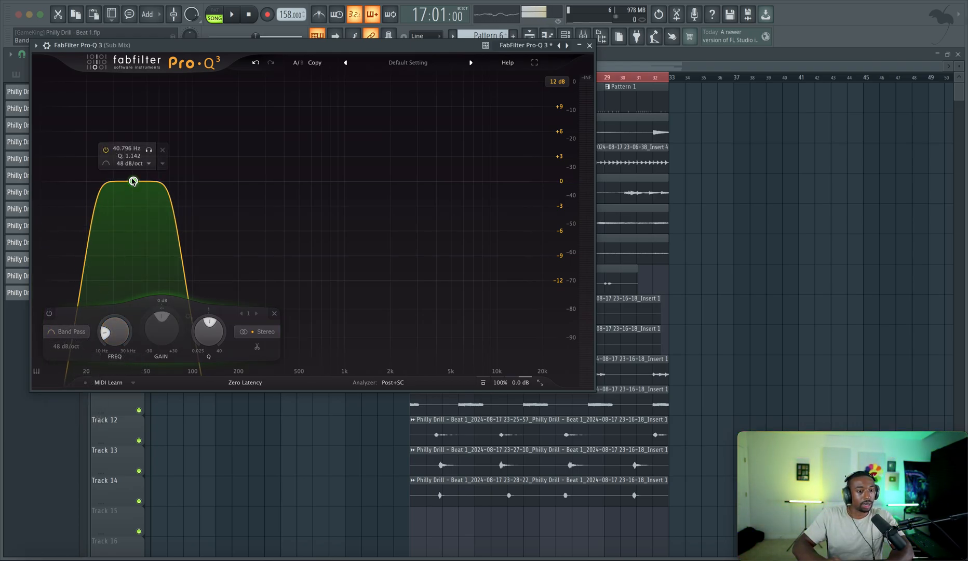
drag(134, 182, 120, 180)
key(space)
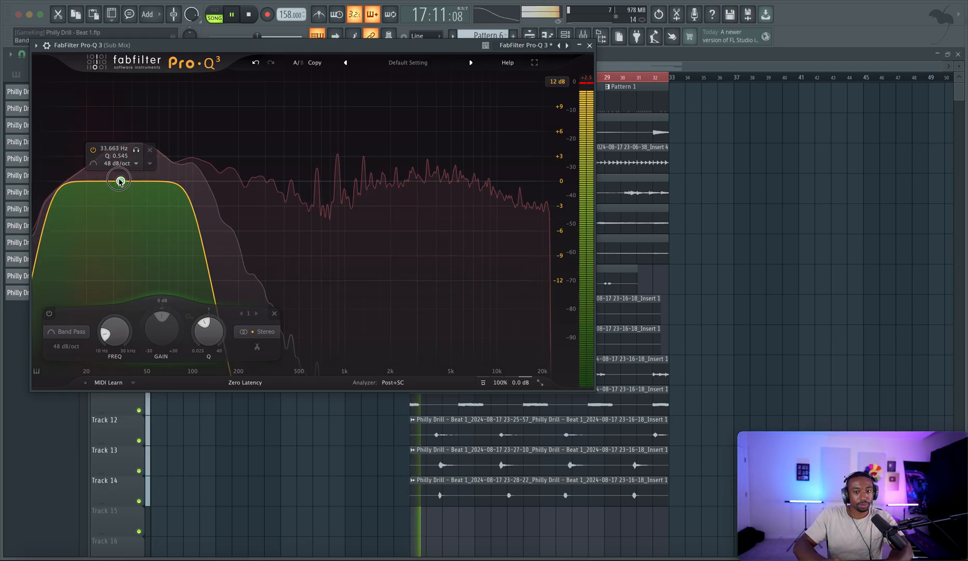
key(space)
Lower the Sub Mix fader slightly and reopen its FabFilter Pro-Q 3.
click(586, 39)
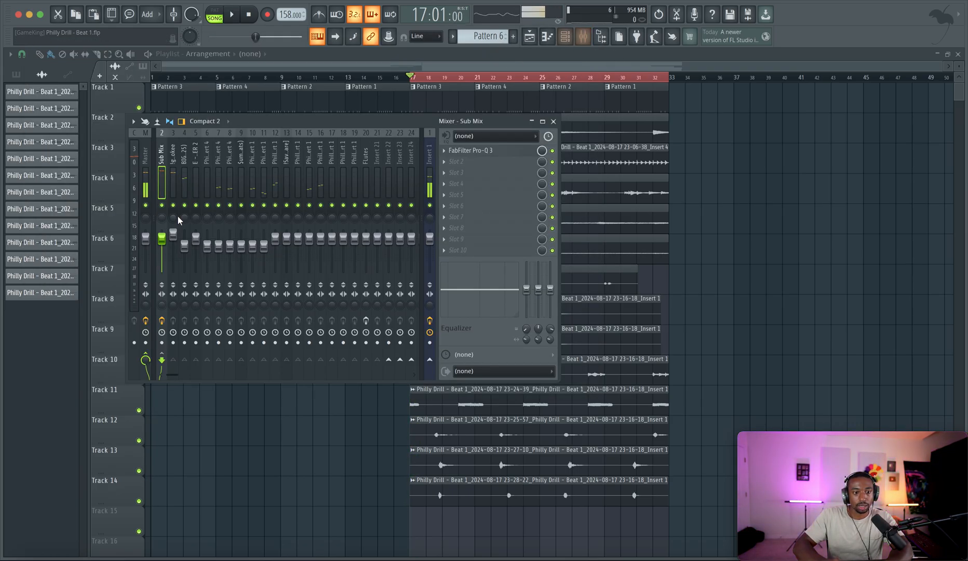
drag(162, 238, 161, 248)
click(515, 148)
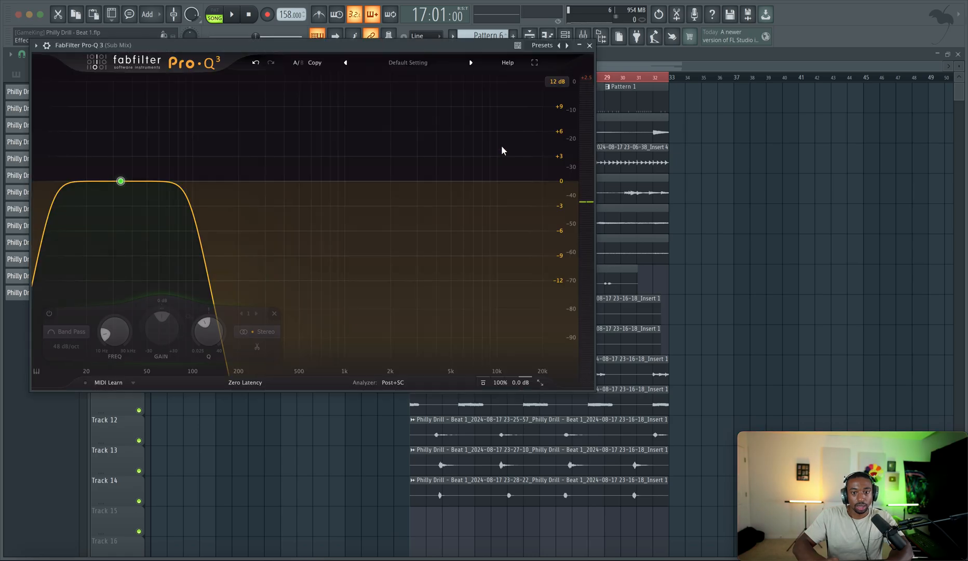
Shift the band-pass centre to about 36 Hz during playback, then stop the beat.
key(space)
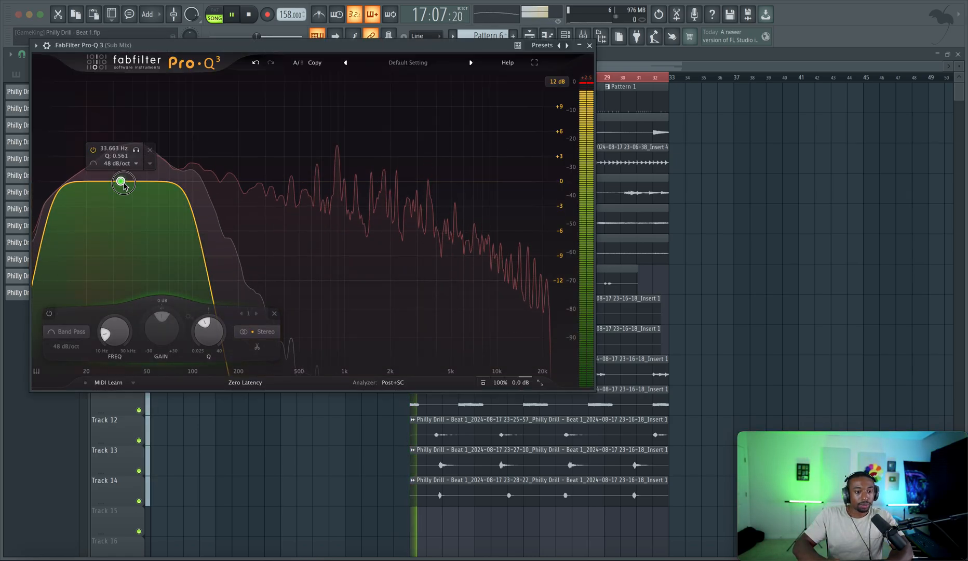
drag(124, 186, 130, 187)
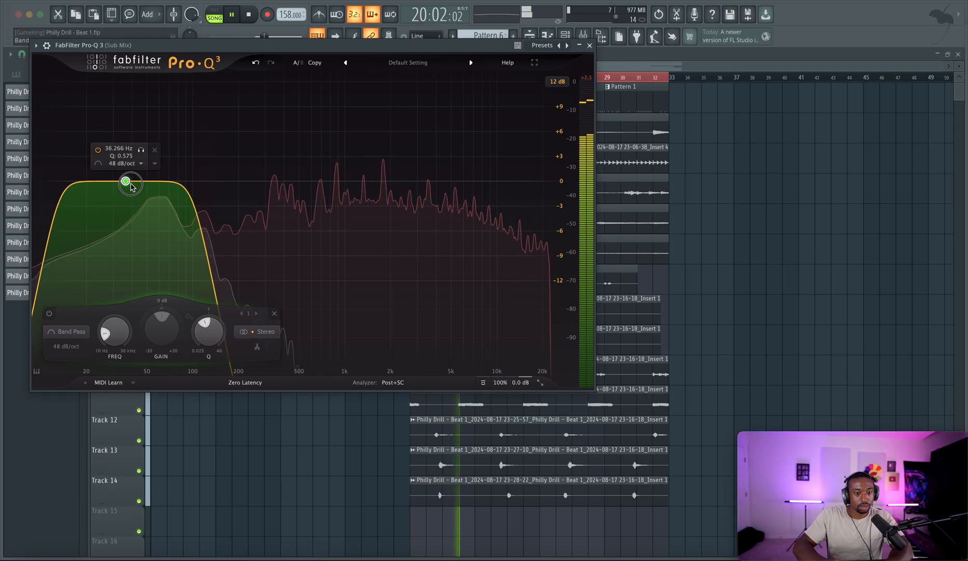
key(space)
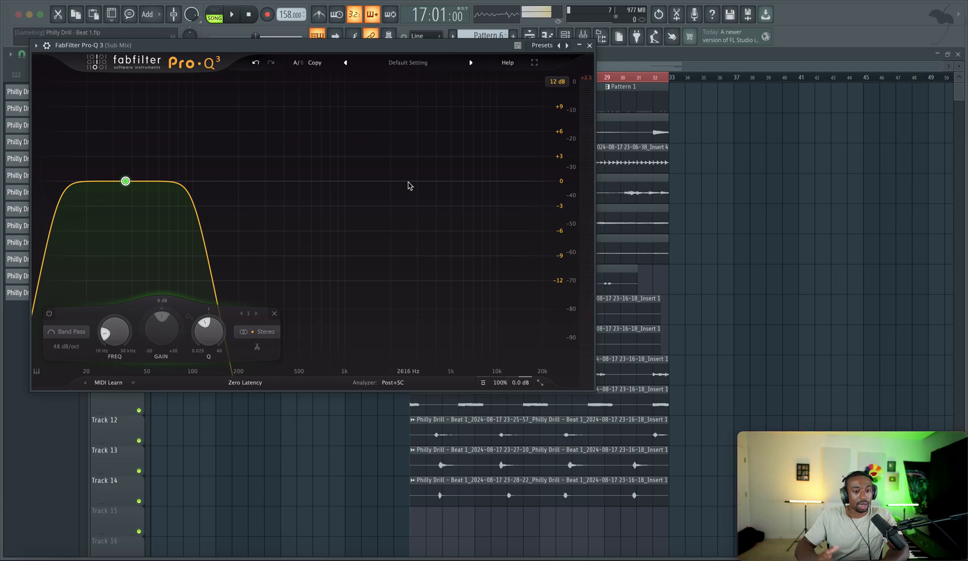
Play the beat through the 36 Hz band-pass to judge the balance of its sub frequencies.
mouse_move(126, 181)
key(space)
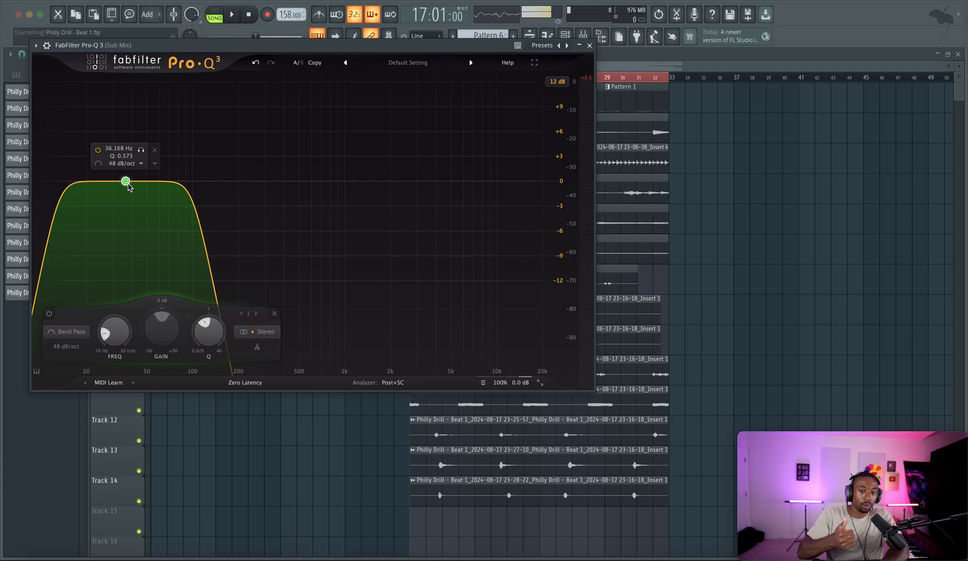
key(space)
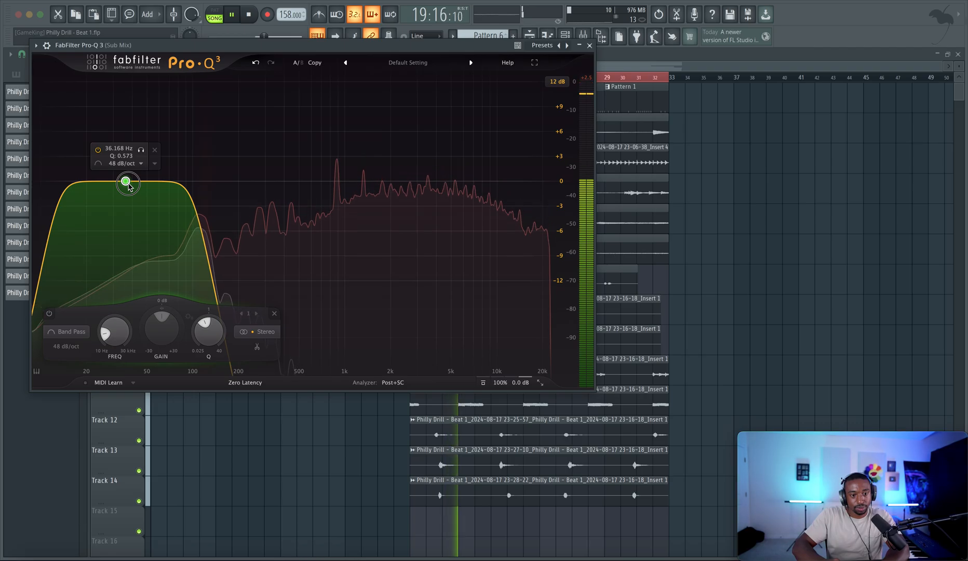
key(space)
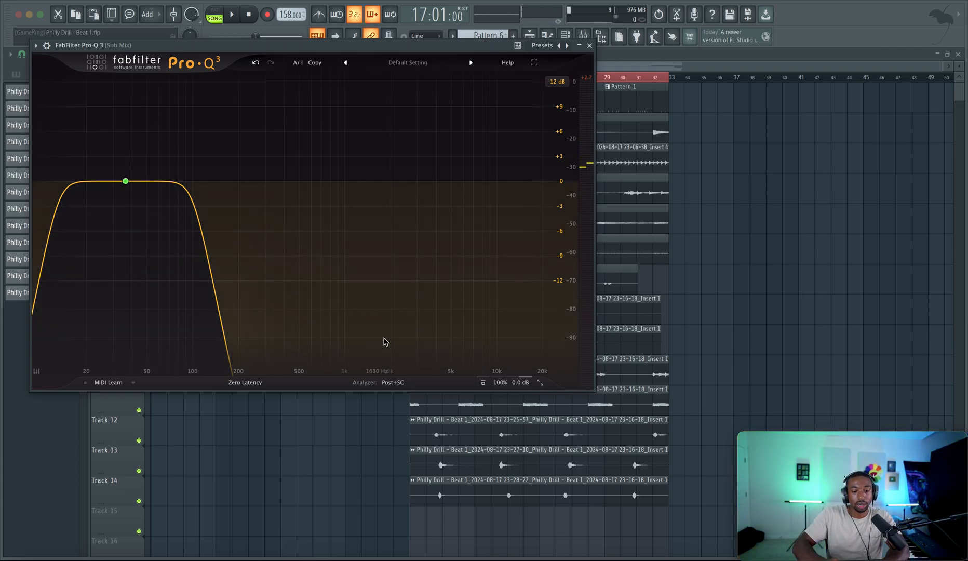
Review the Pro-Q 3 analyzer's spectrum and side-chain options, and listen to the isolated low end again.
click(389, 384)
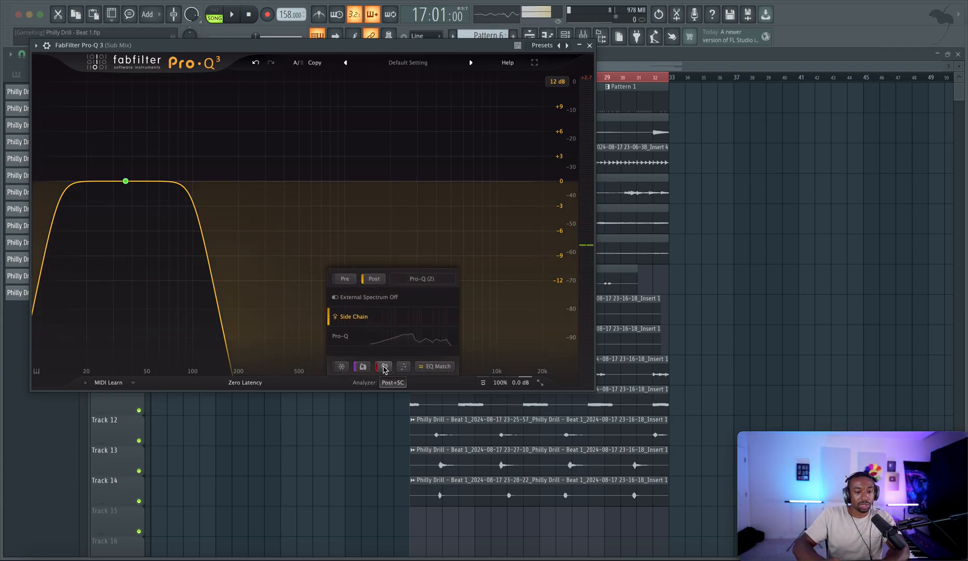
click(394, 384)
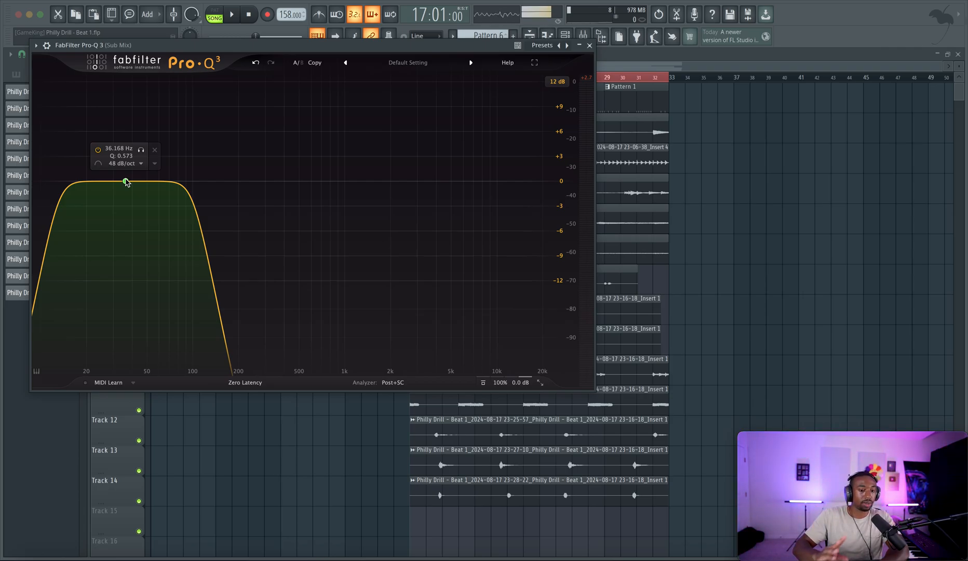
key(space)
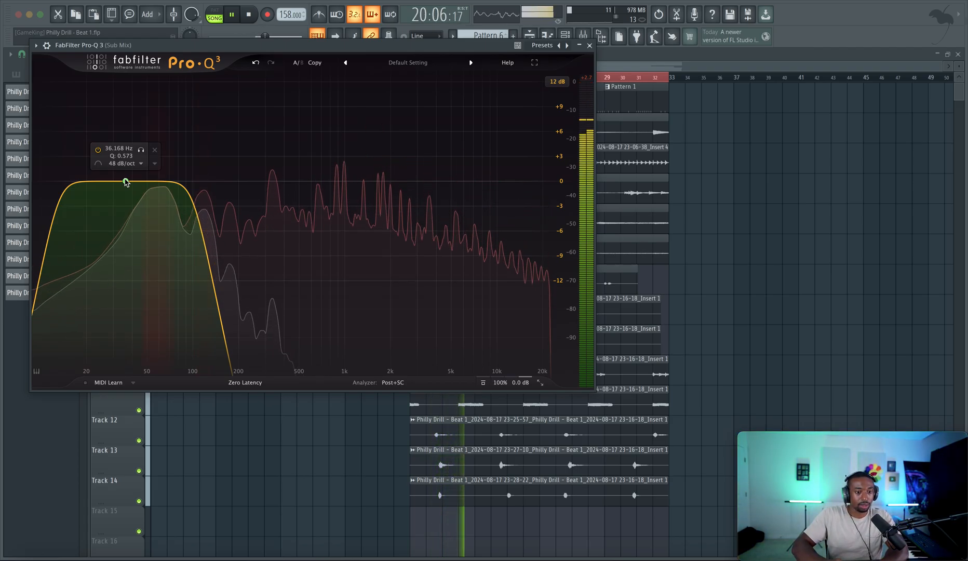
key(space)
Move the band-pass centre to about 312 Hz and play the beat to audition the low mids.
drag(125, 181, 268, 177)
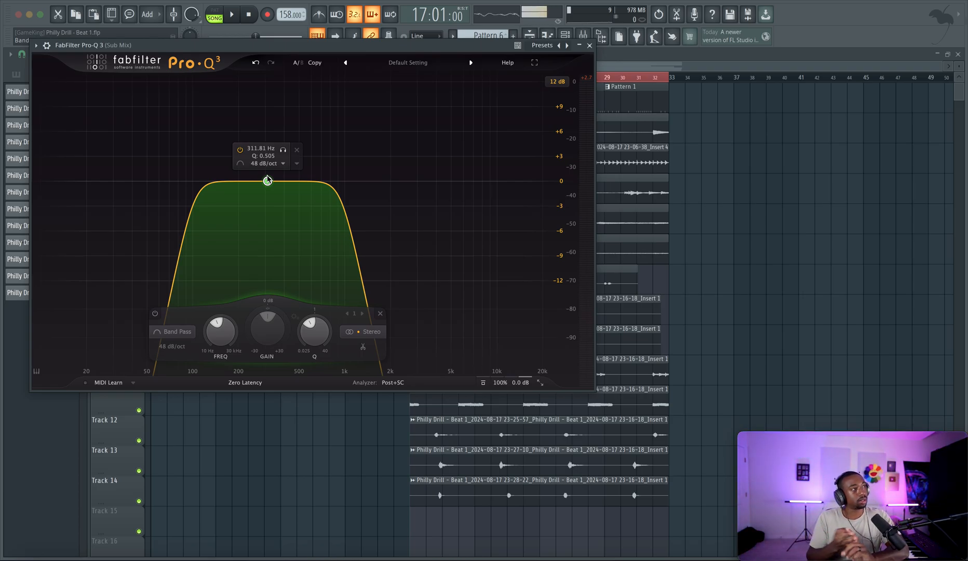
key(space)
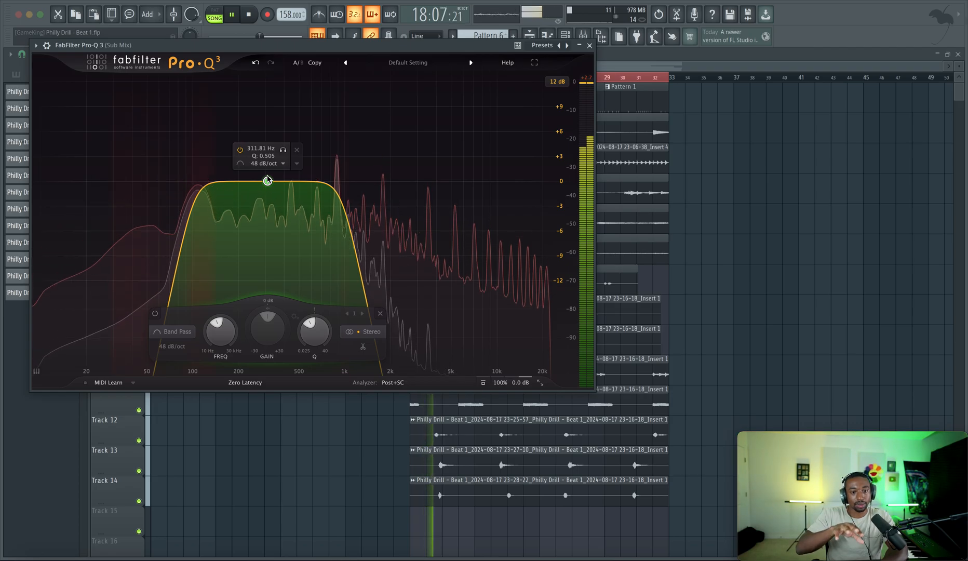
Replay the beat through the low-mid band-pass, nudging its centre to about 335 Hz, and stop playback.
key(space)
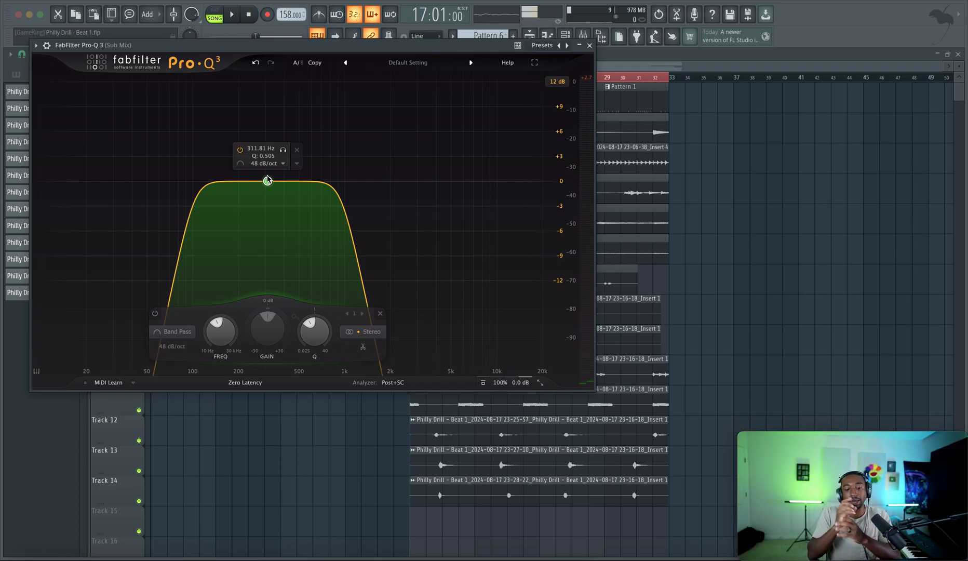
key(space)
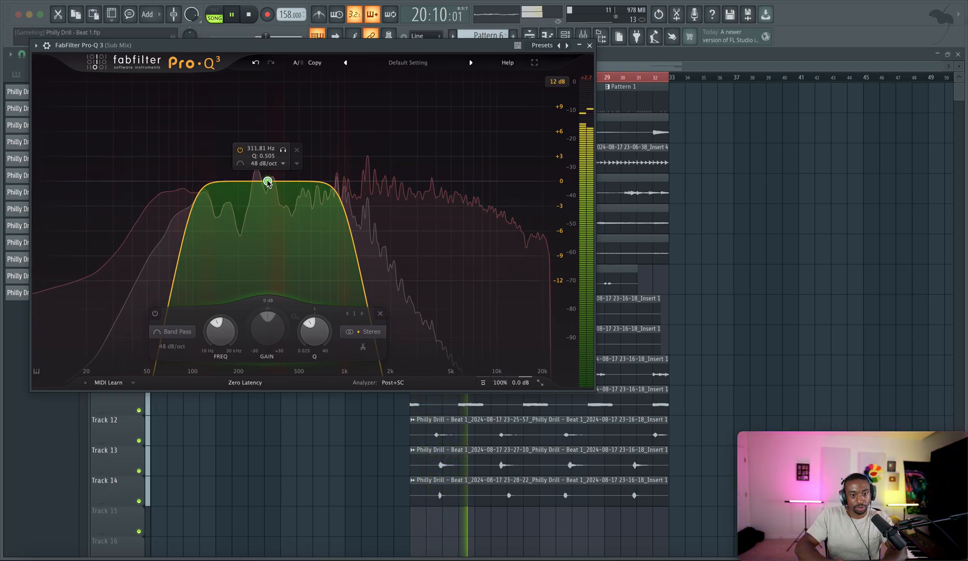
mouse_move(268, 182)
mouse_down()
mouse_move(421, 182)
mouse_move(272, 184)
mouse_up()
key(space)
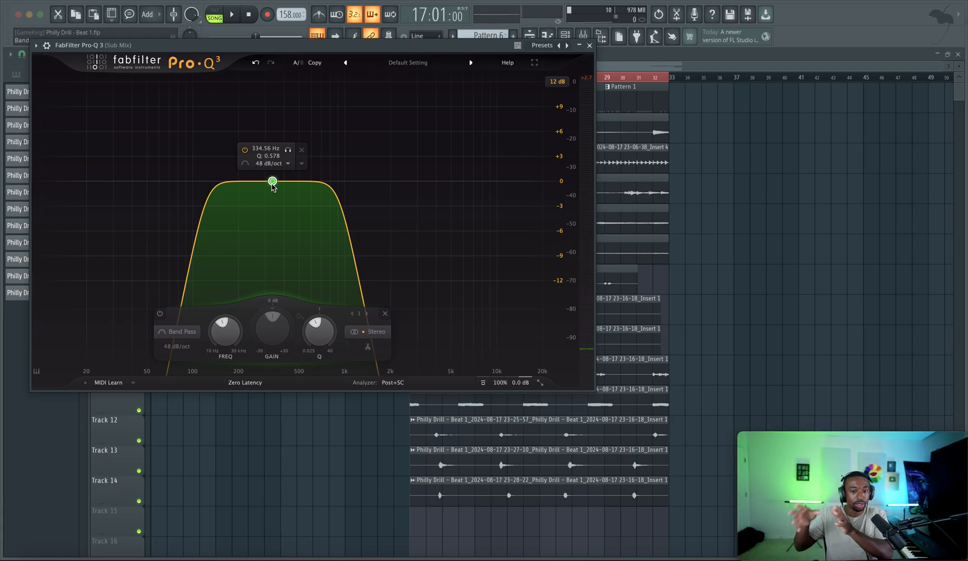
Move the band-pass centre to about 5850 Hz and play the beat to audition the high frequencies.
drag(274, 187, 461, 184)
key(space)
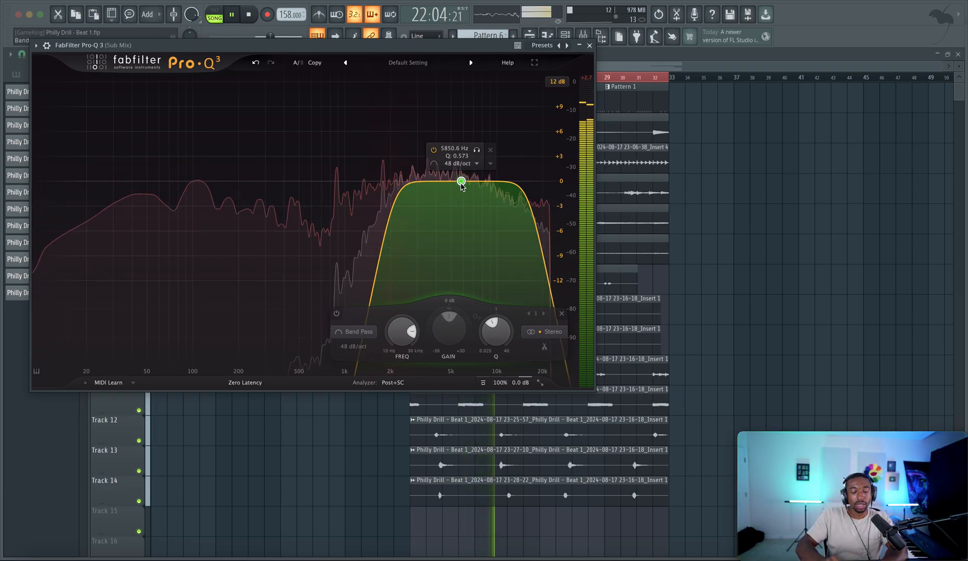
key(space)
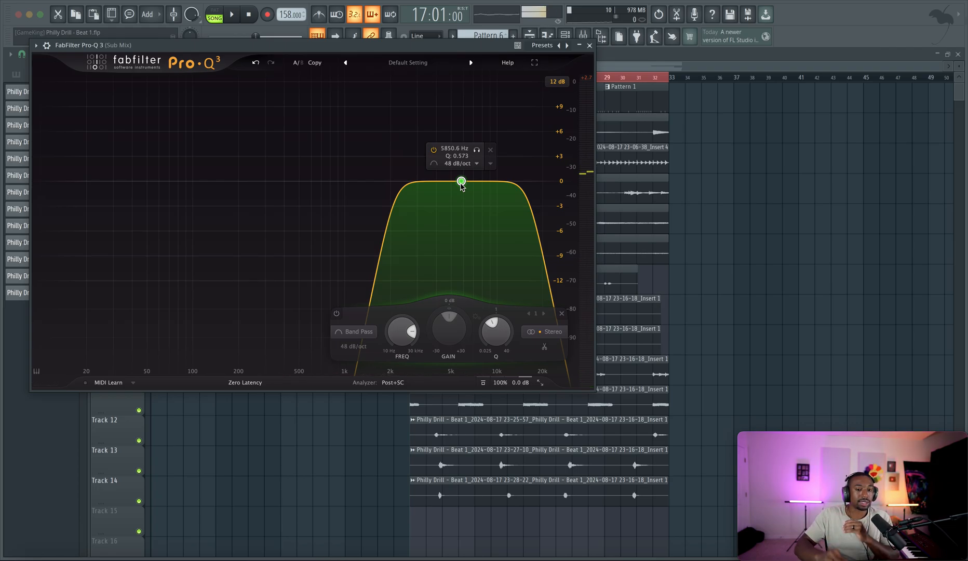
Return the band-pass centre to the low end at about 37 Hz and close the Sub Mix EQ.
drag(461, 184, 271, 184)
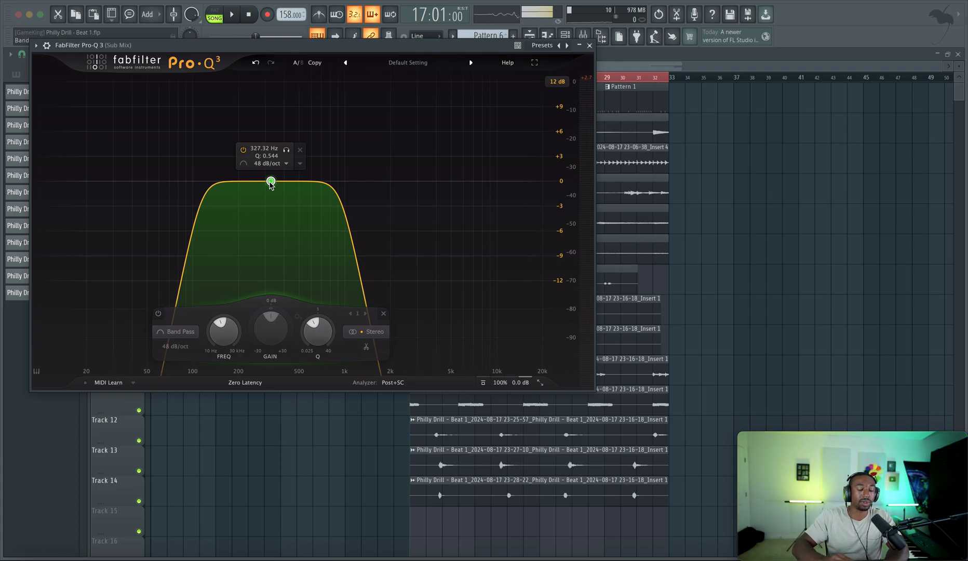
drag(271, 181, 127, 181)
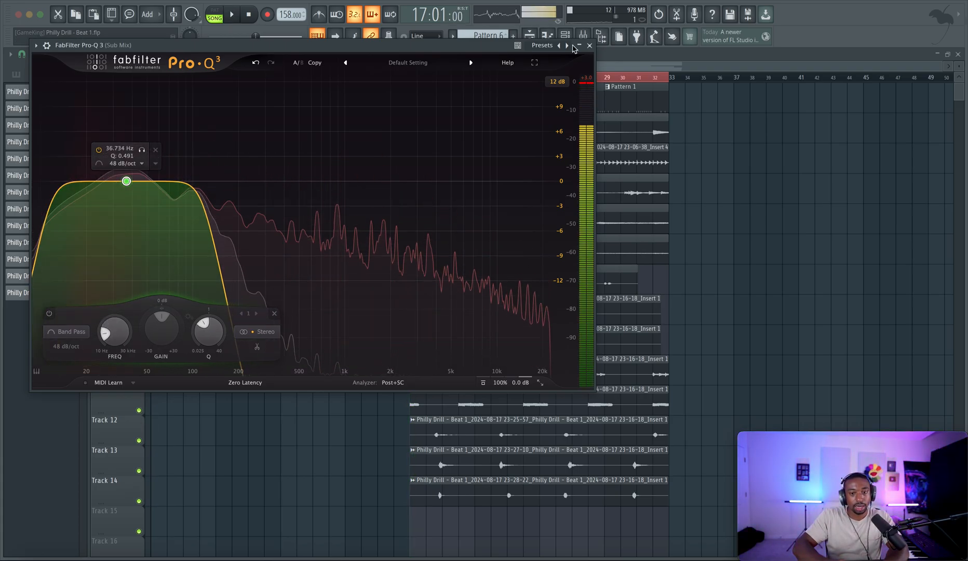
click(590, 46)
Open the mixer and play the beat while inspecting the 808 and Sub Mix tracks.
click(583, 37)
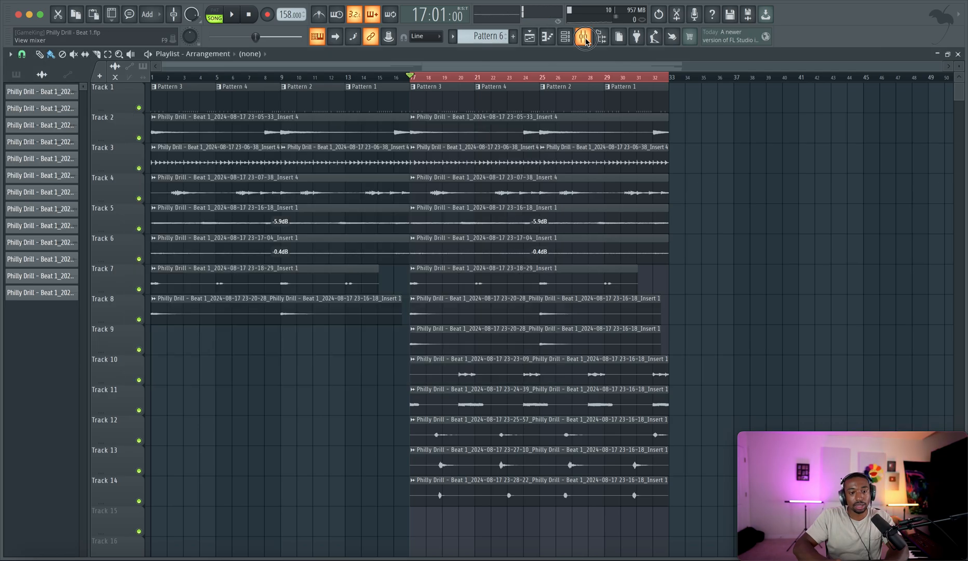
click(584, 36)
click(173, 171)
key(space)
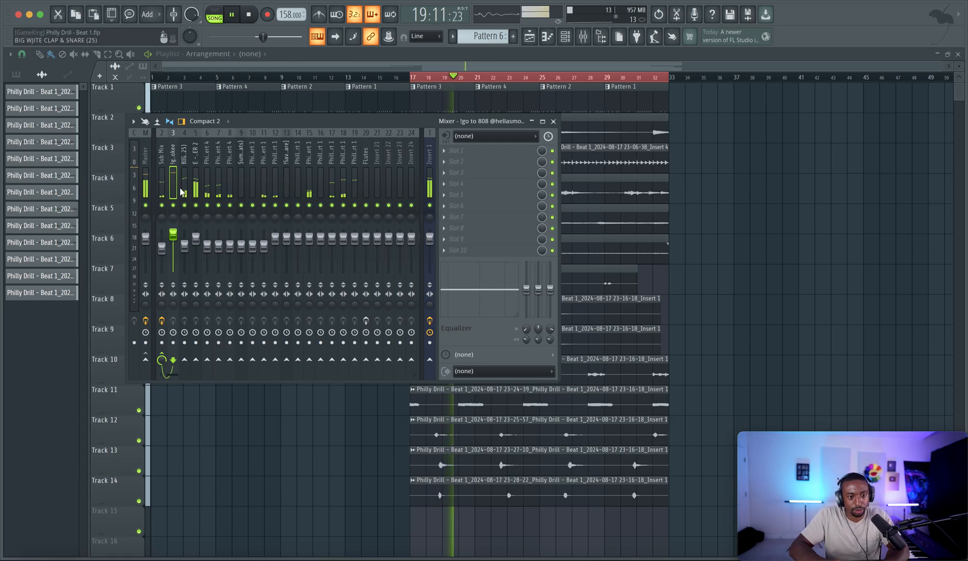
click(162, 172)
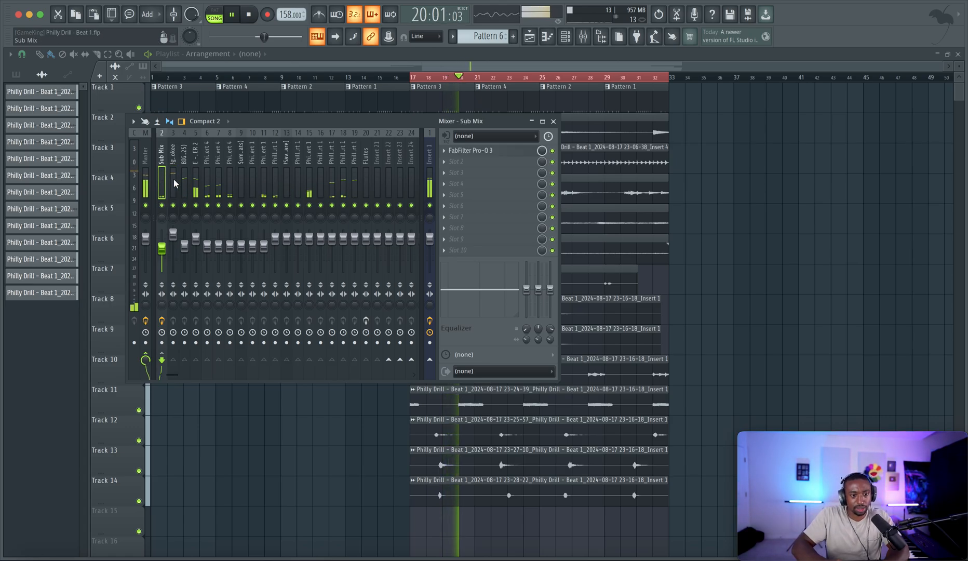
Solo mixer track 16, audition it briefly, and re-enable the Insert 1 track.
click(323, 192)
key(space)
right_click(322, 205)
key(space)
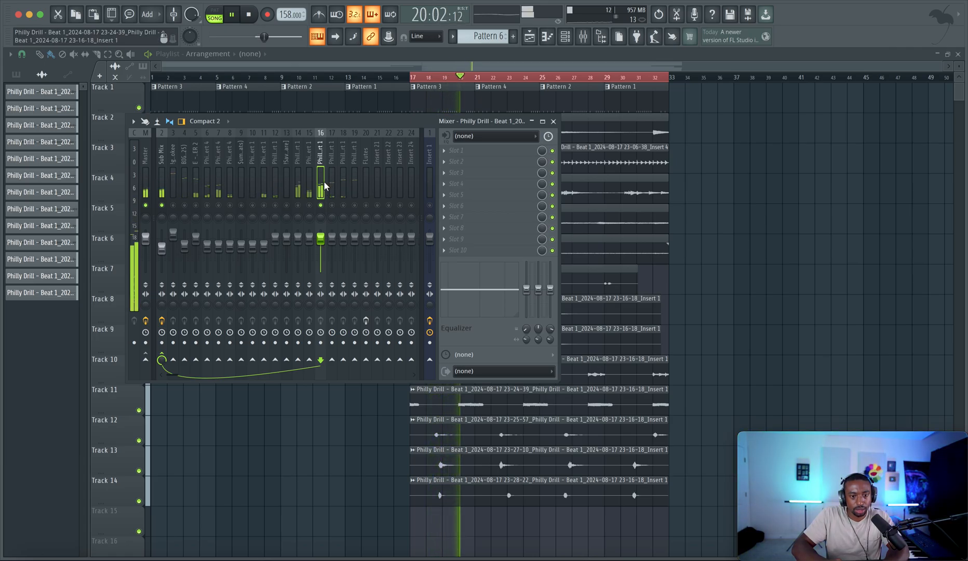
key(space)
click(430, 205)
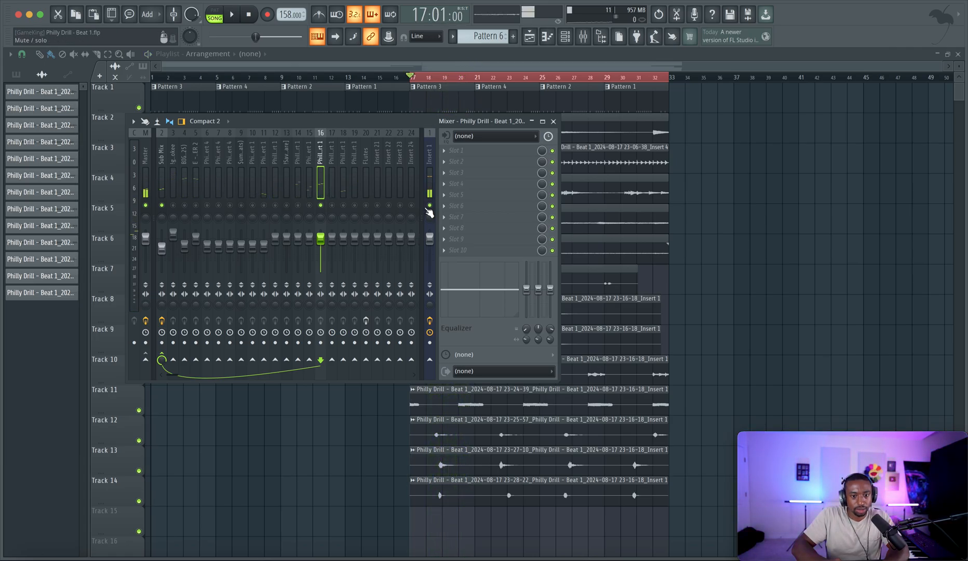
Load FabFilter Pro-Q 3 in the first effect slot of mixer track 16, check its phase modes, and close it.
click(495, 150)
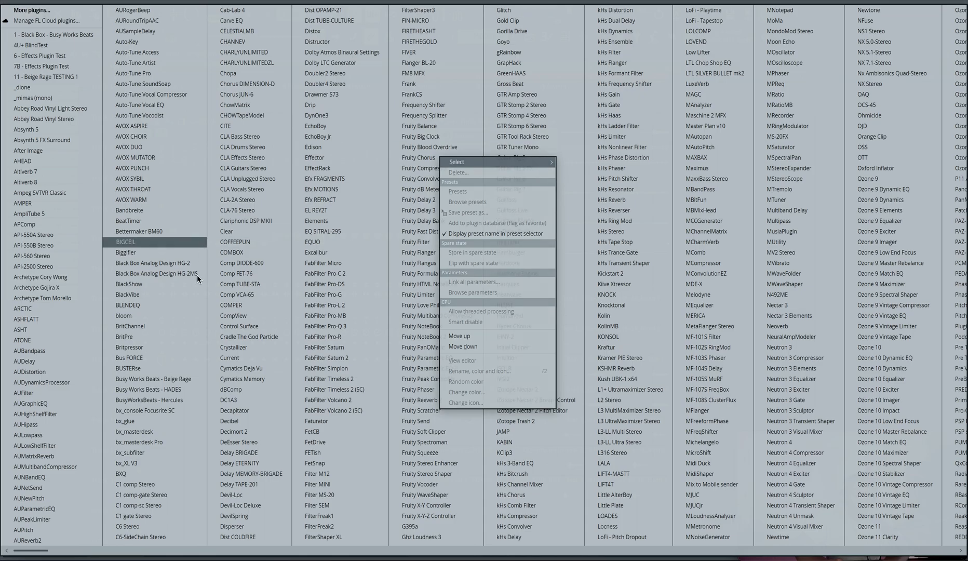
click(311, 331)
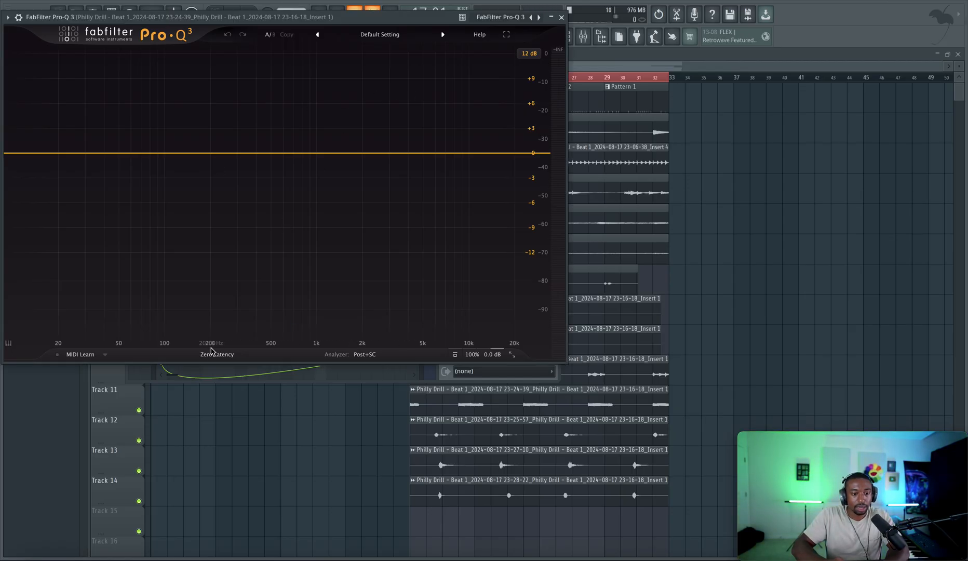
click(211, 352)
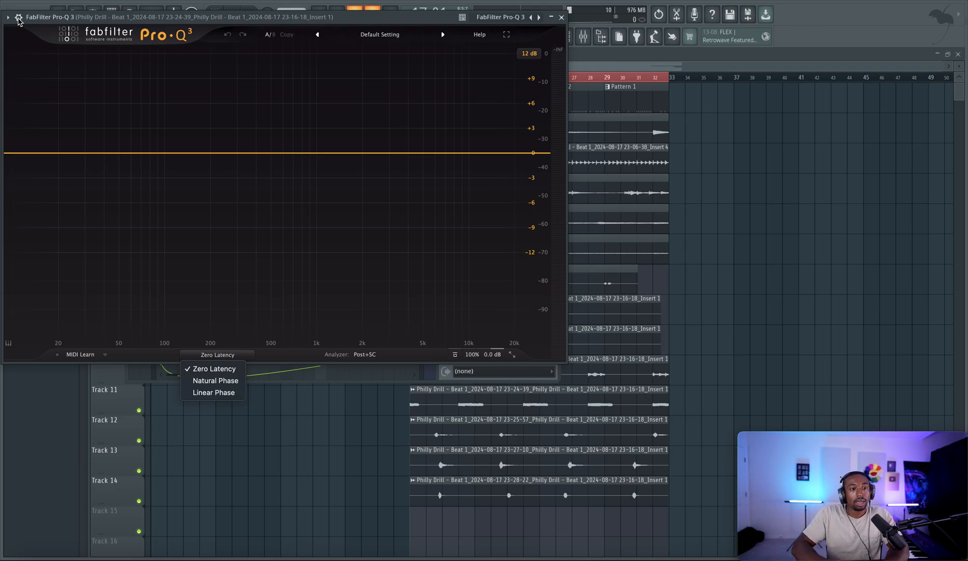
click(564, 22)
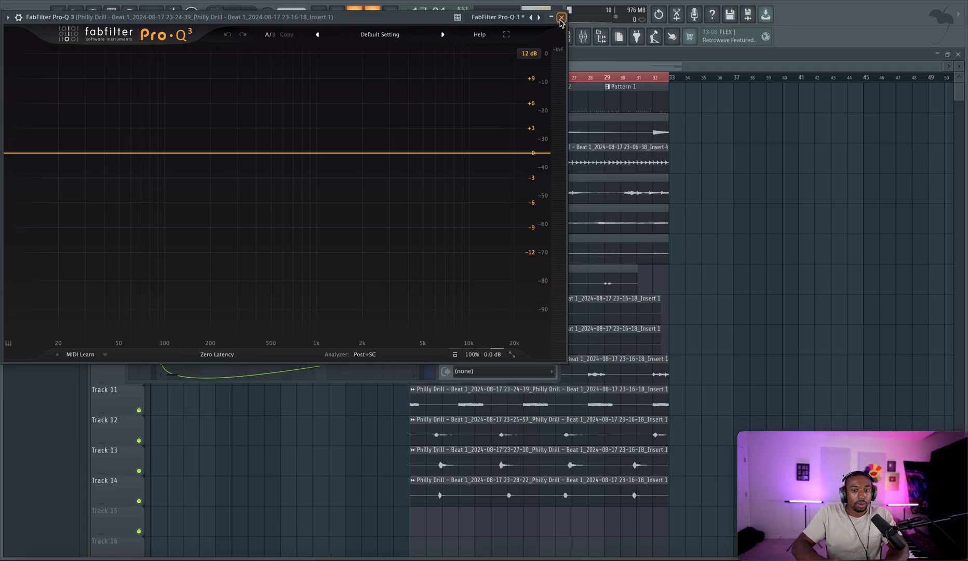
click(561, 19)
Sidechain the 808 track to mixer track 16.
click(173, 171)
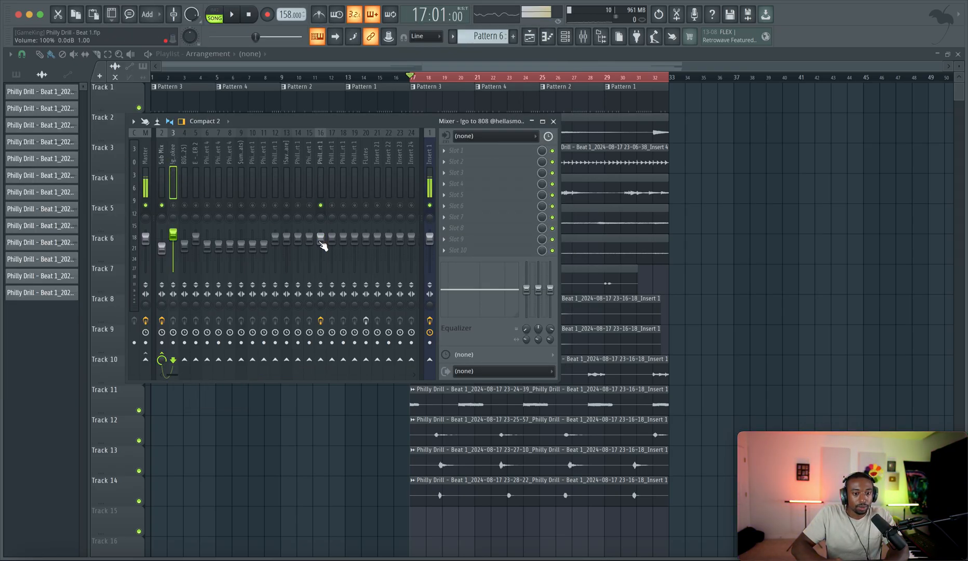
click(320, 360)
right_click(320, 359)
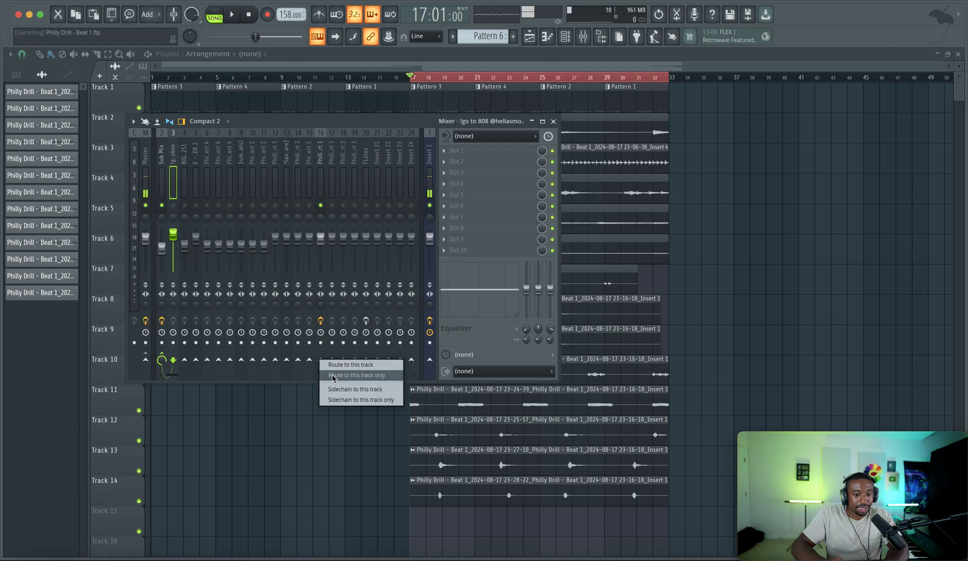
click(338, 394)
Open Pro-Q 3 on mixer track 16, reposition its window so the effect slots stay visible, and close it.
click(327, 175)
click(479, 150)
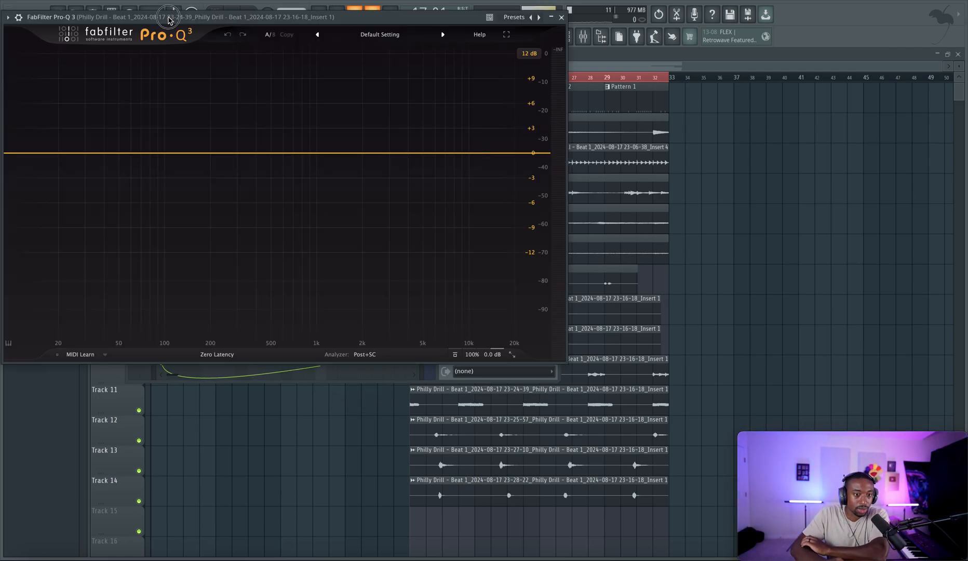
drag(167, 19, 258, 69)
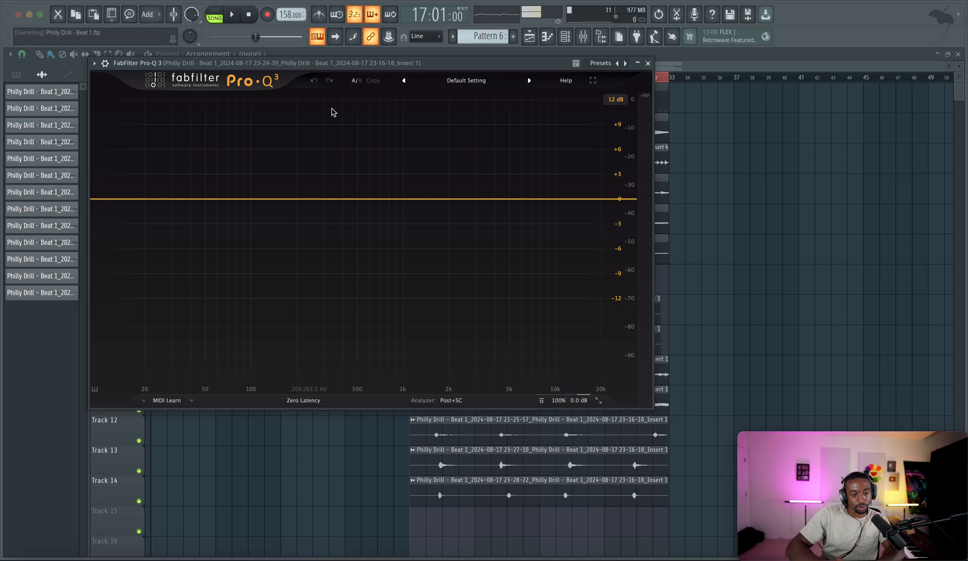
drag(502, 65, 517, 181)
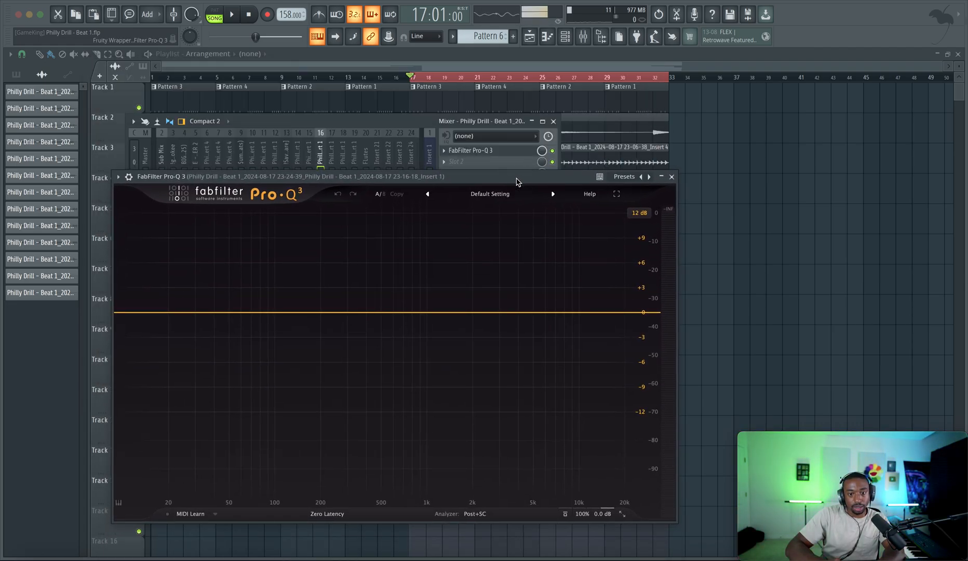
click(672, 176)
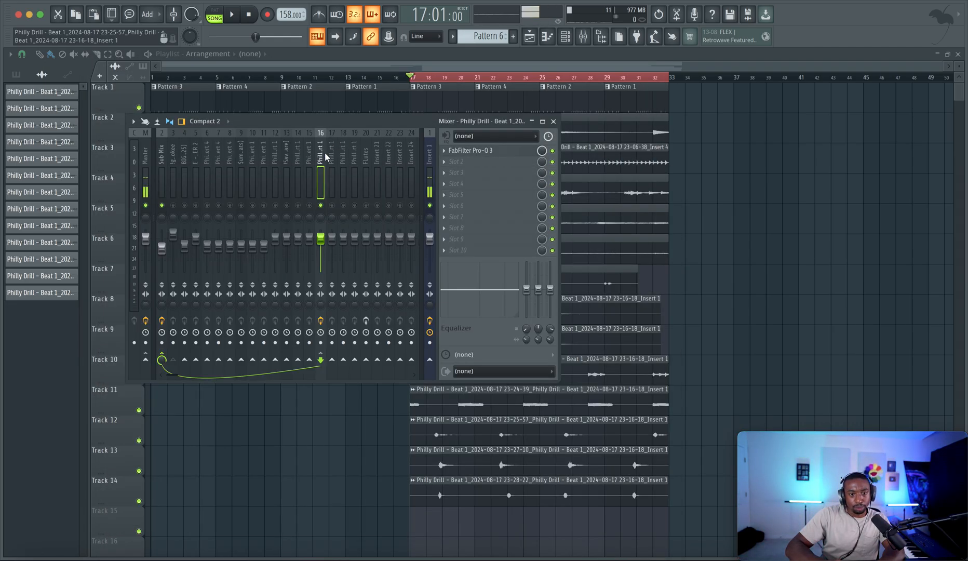
click(487, 151)
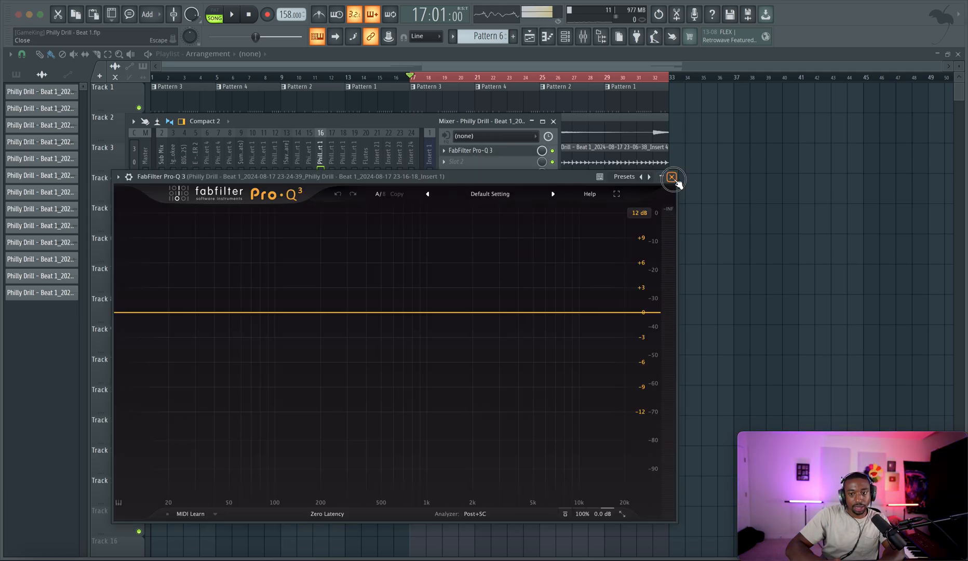
click(672, 177)
Review the sidechain routing options from the 808 track to mixer track 16, and reselect track 16.
click(174, 156)
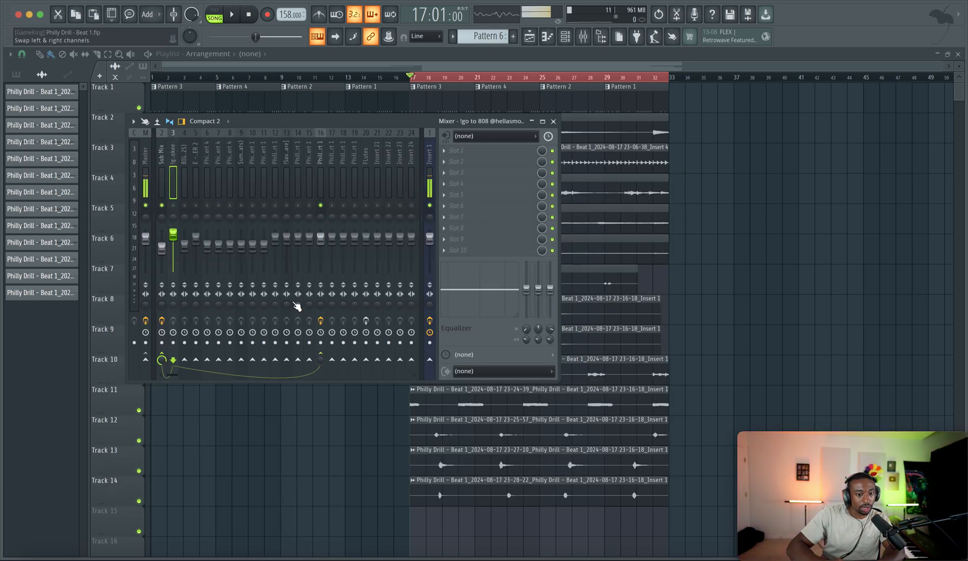
right_click(320, 358)
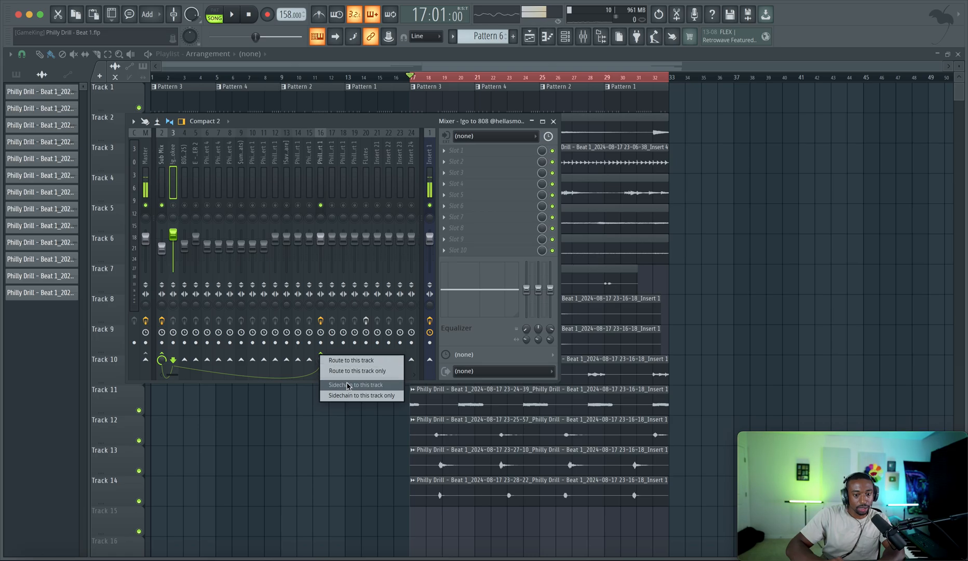
click(321, 187)
click(321, 182)
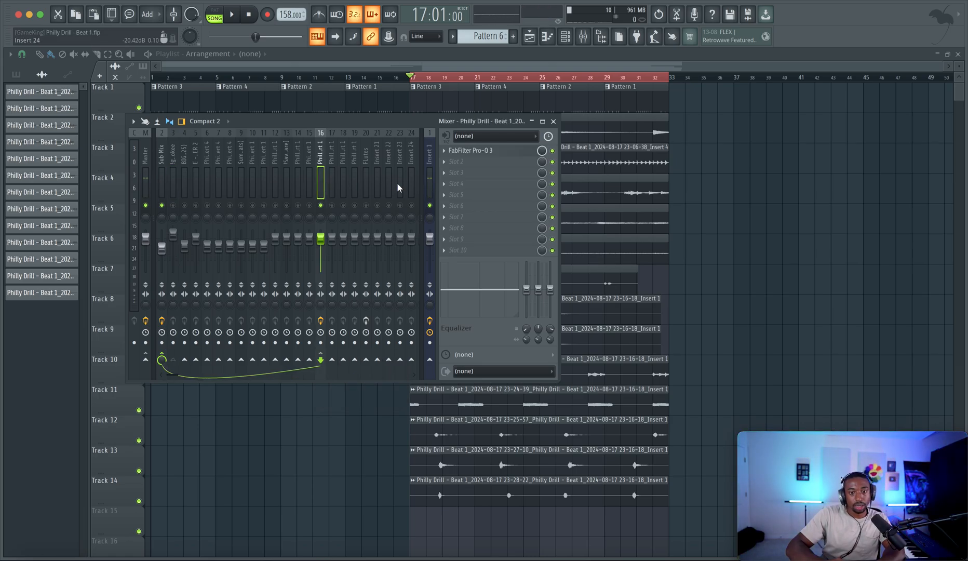
In the processing settings of track 16's Pro-Q 3, assign the 808 track to the Stereo Side Chain input.
click(451, 151)
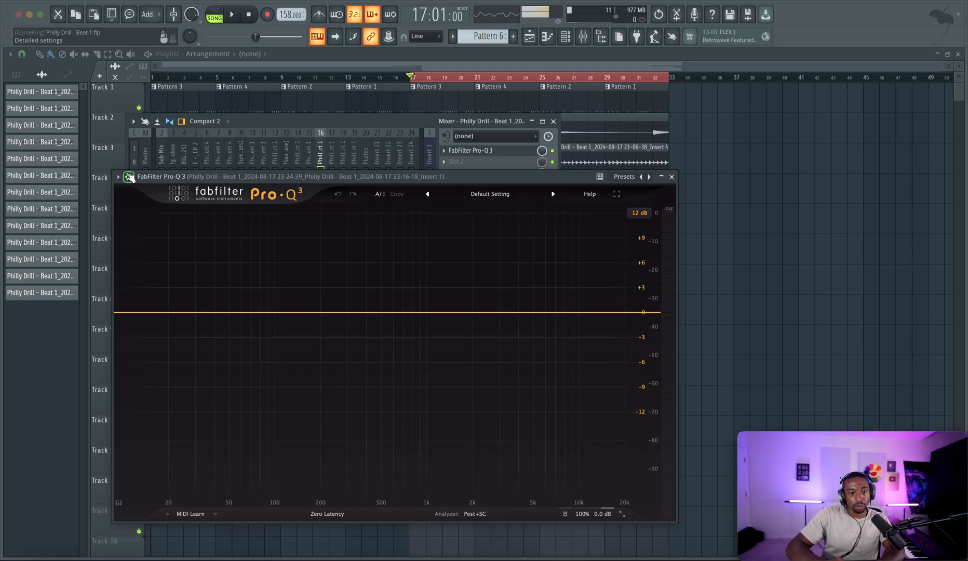
click(129, 177)
click(163, 133)
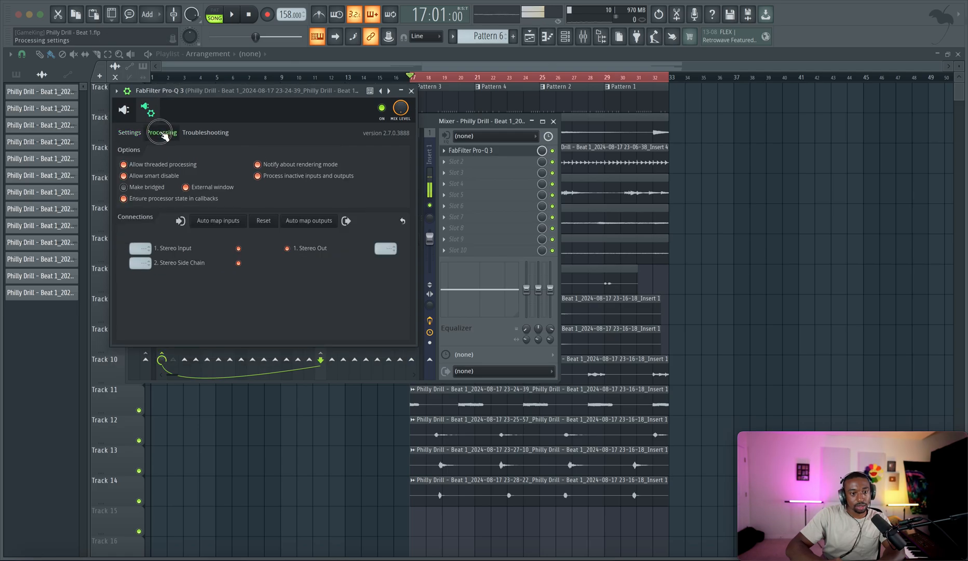
click(144, 266)
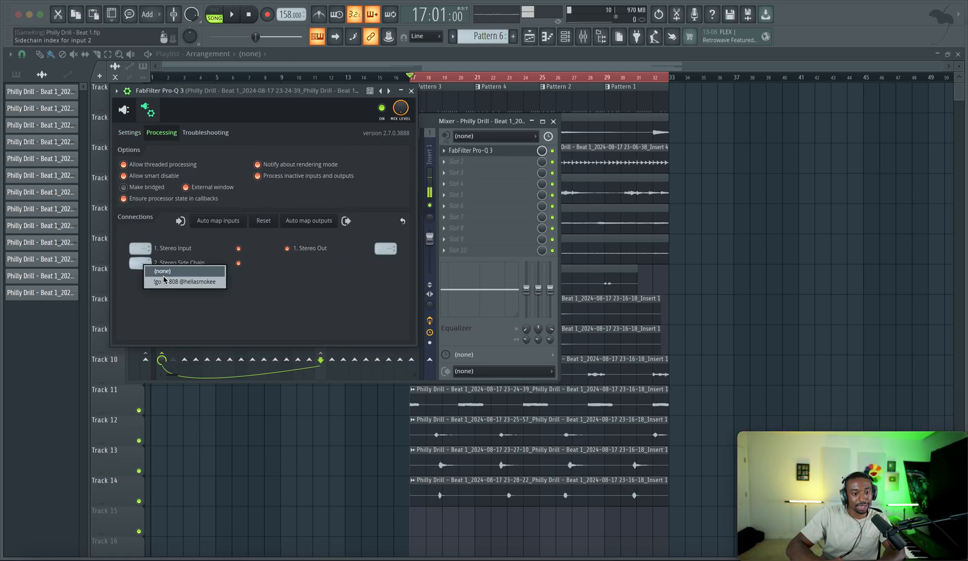
click(164, 282)
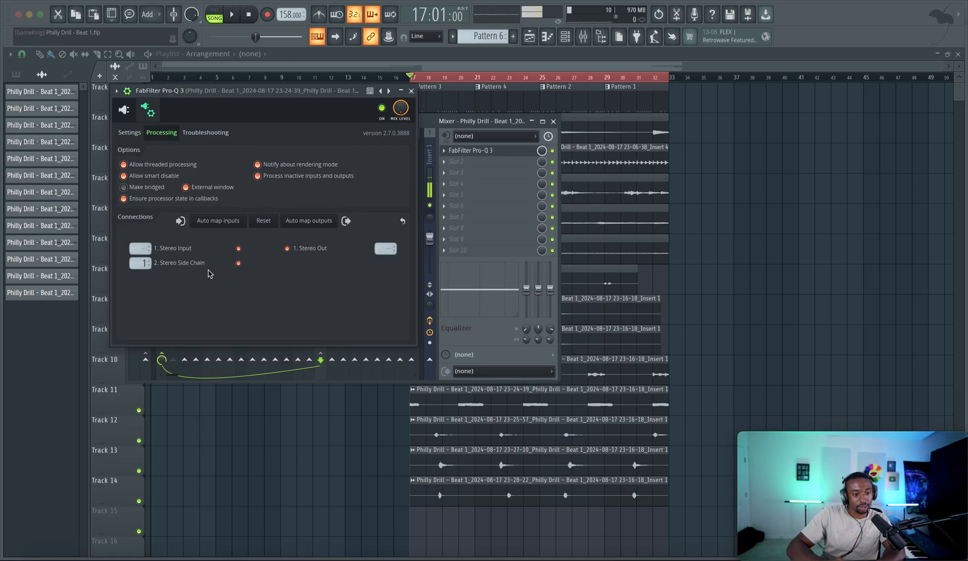
Return to the Pro-Q 3 equalizer display on track 16 and play the beat to check its spectrum.
click(126, 110)
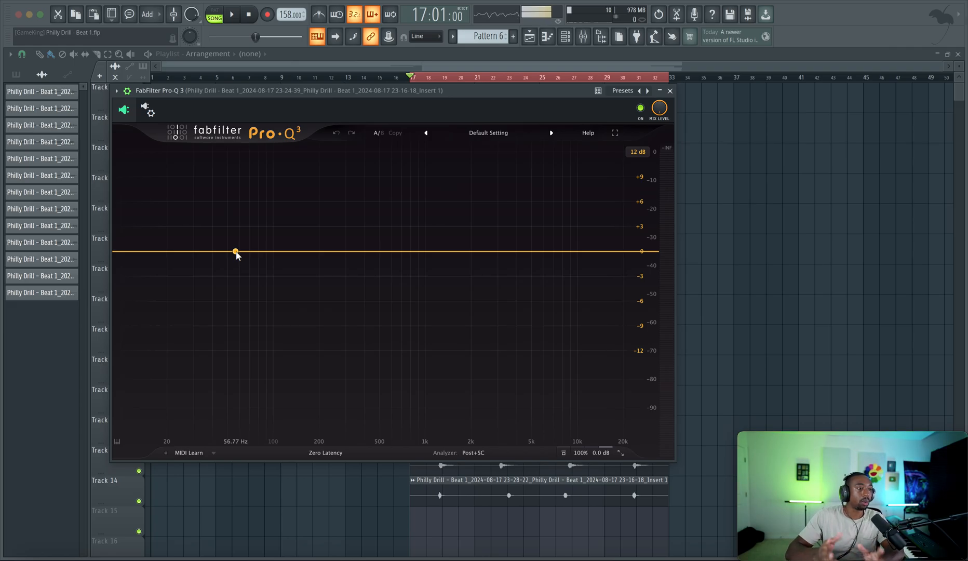
key(space)
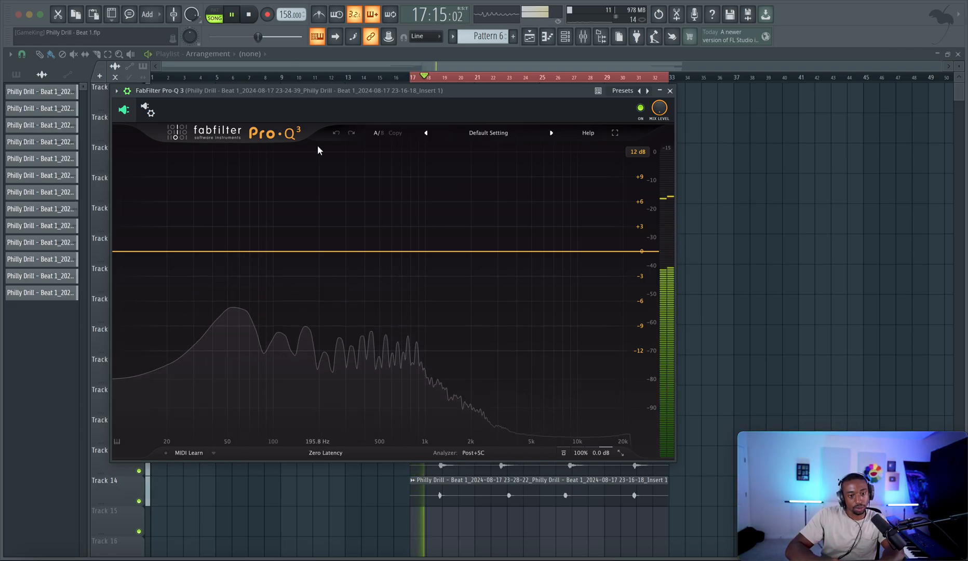
key(space)
Open the Sub Mix track's Pro-Q 3 and play the beat through its low-end band-pass to view the analyzer.
click(671, 91)
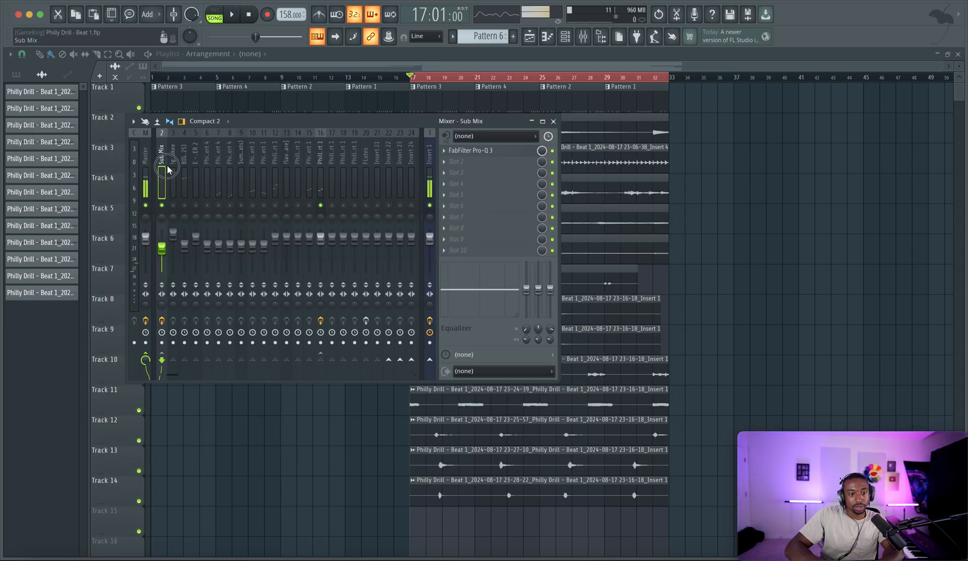
click(474, 151)
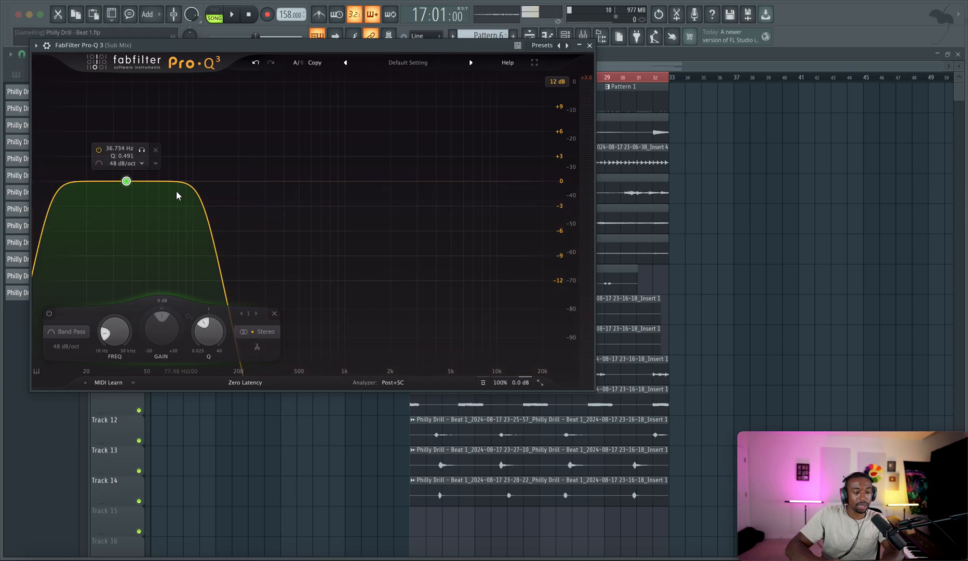
key(space)
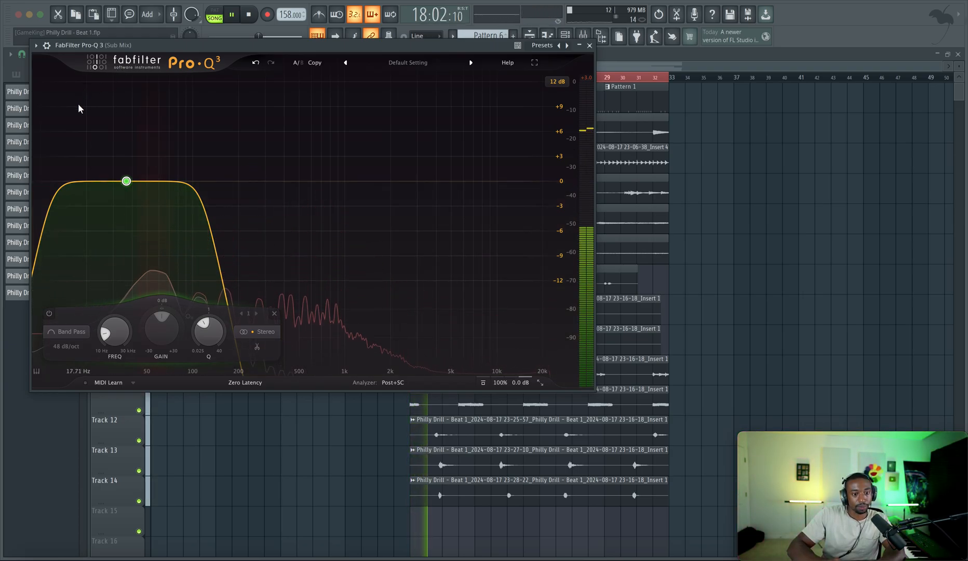
Add a bell band at 49.07 Hz with 0 dB gain to the Sub Mix Pro-Q 3, and play the beat.
key(space)
click(145, 181)
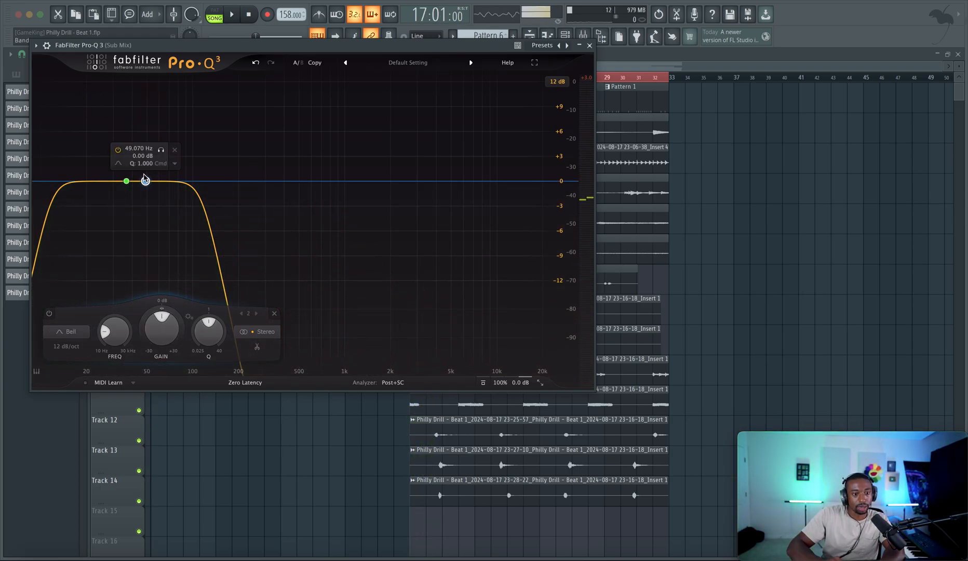
key(space)
click(76, 119)
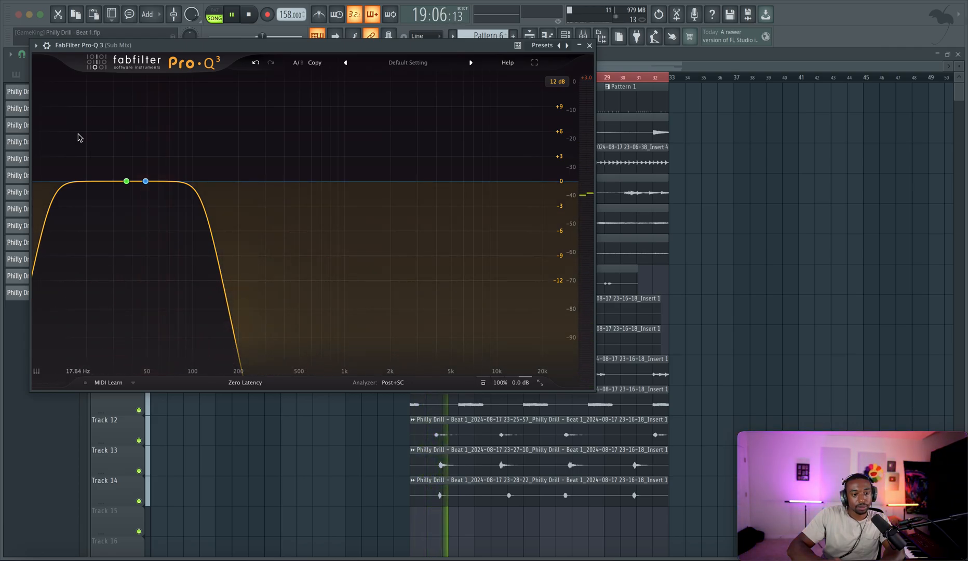
key(space)
Move the Sub Mix Pro-Q 3 window off the mixer and play the beat to compare its low-end spectrum with the mixer levels.
drag(343, 45, 493, 106)
click(174, 205)
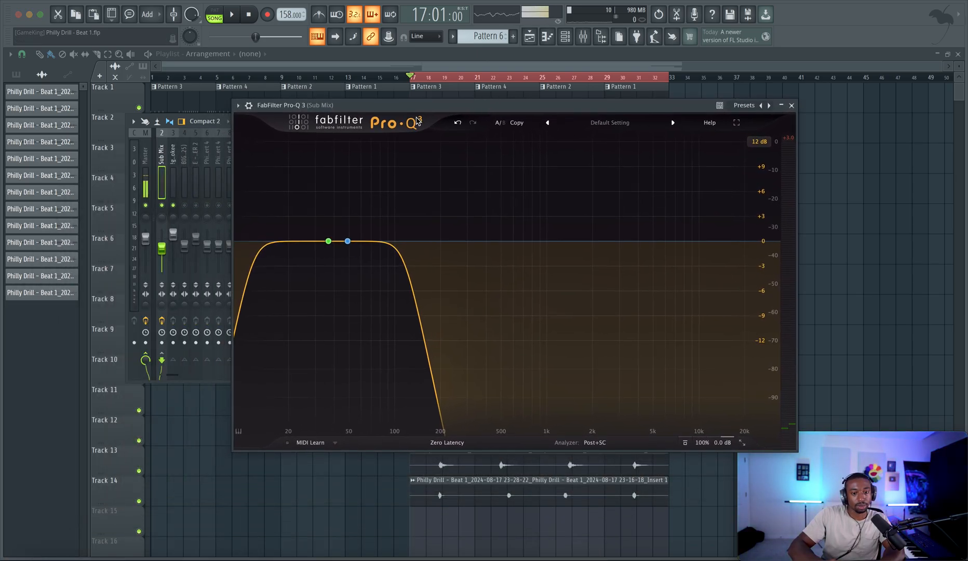
key(space)
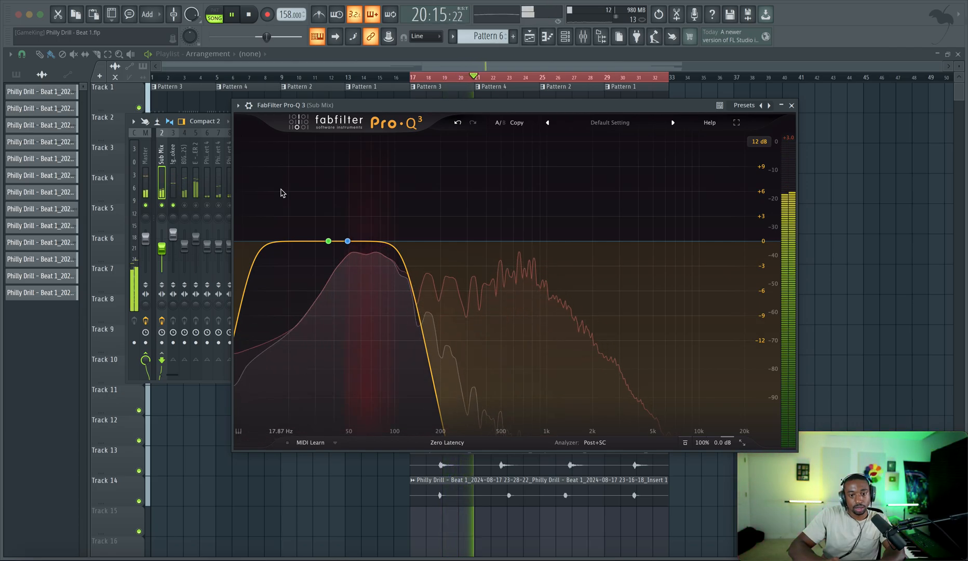
key(space)
mouse_move(338, 241)
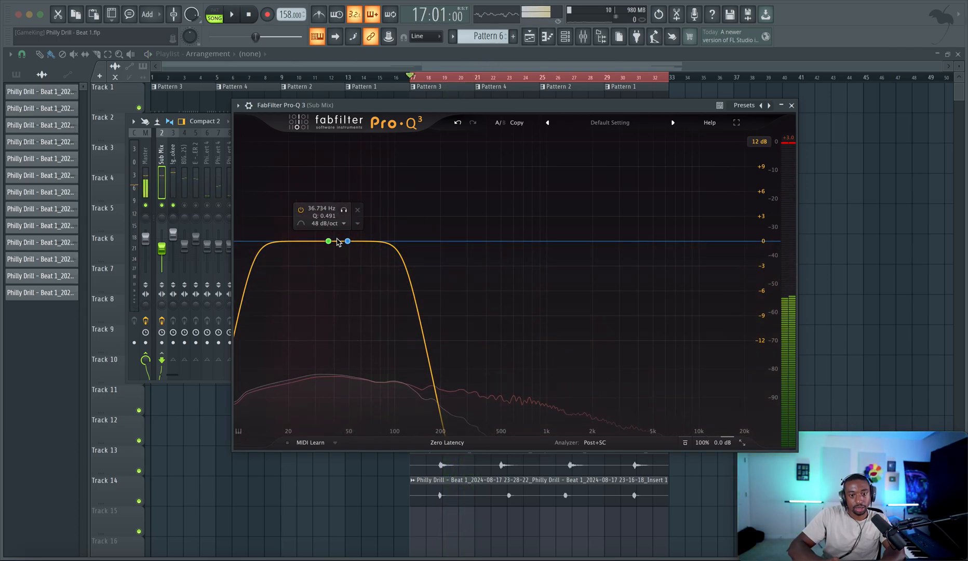
click(340, 241)
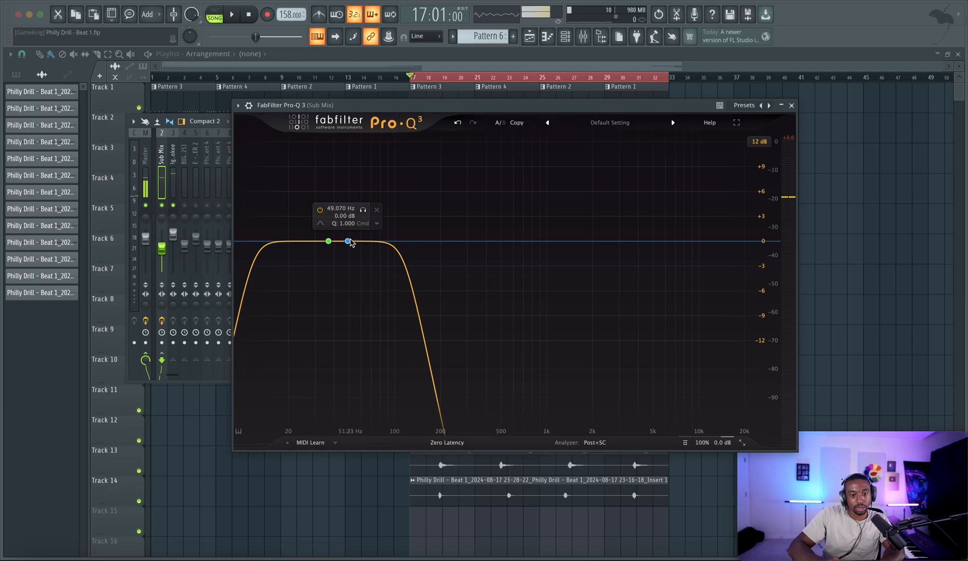
key(space)
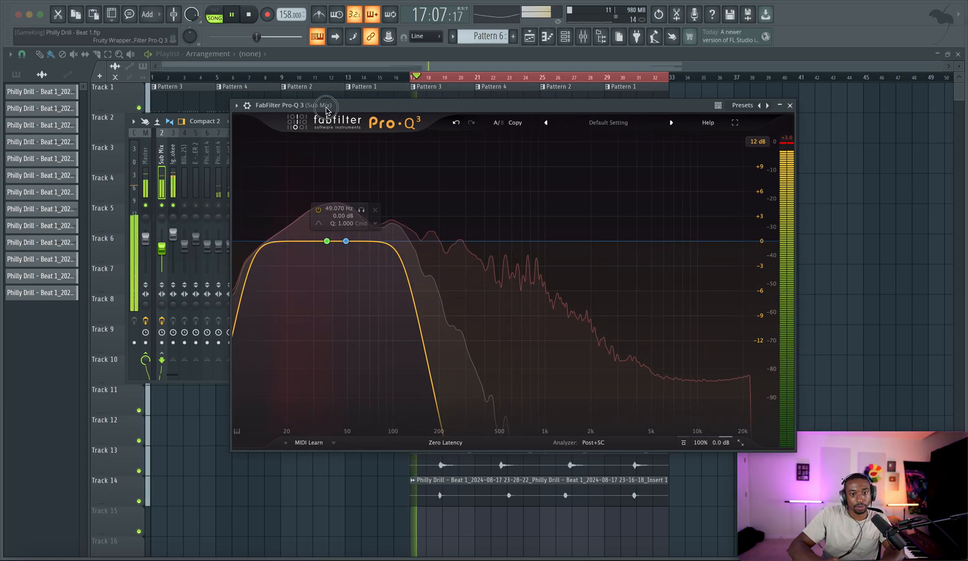
drag(332, 105, 316, 105)
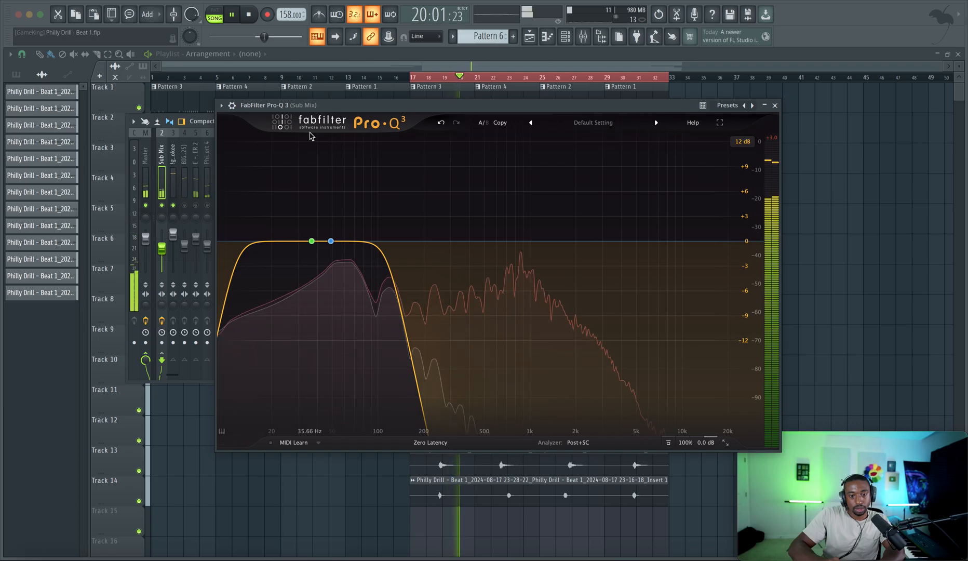
key(space)
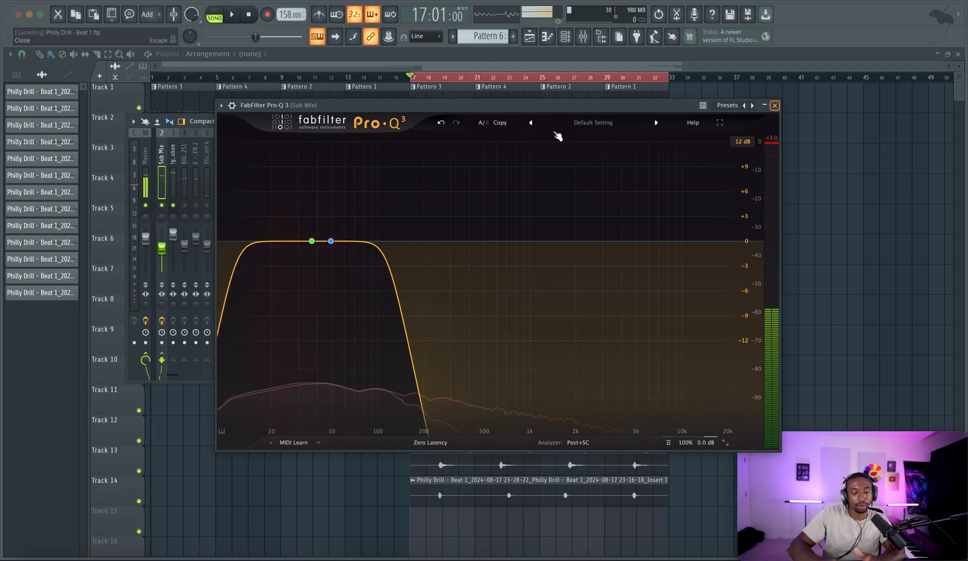
Close the Sub Mix equalizer and open the Pro-Q 3 on mixer track 16.
click(775, 105)
click(179, 167)
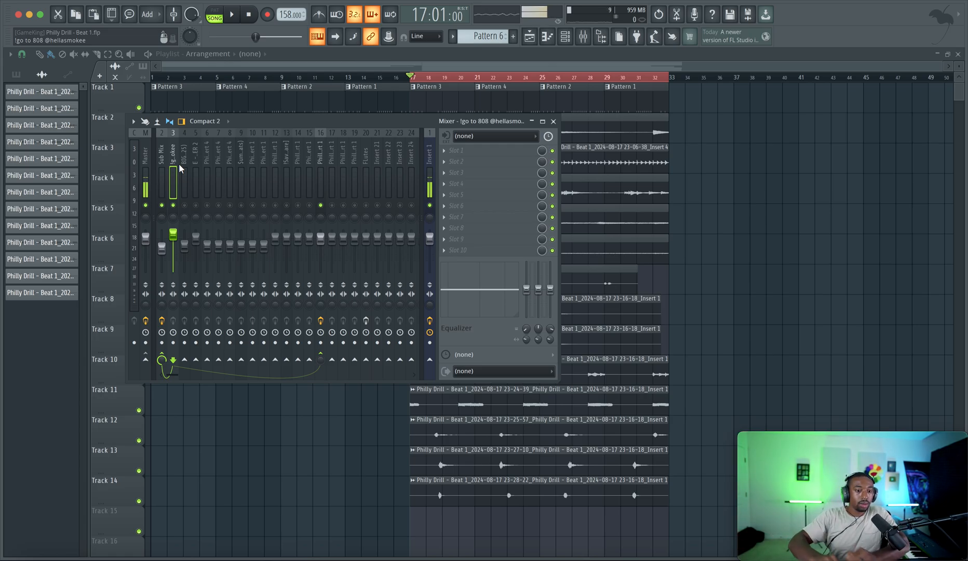
click(320, 141)
click(498, 151)
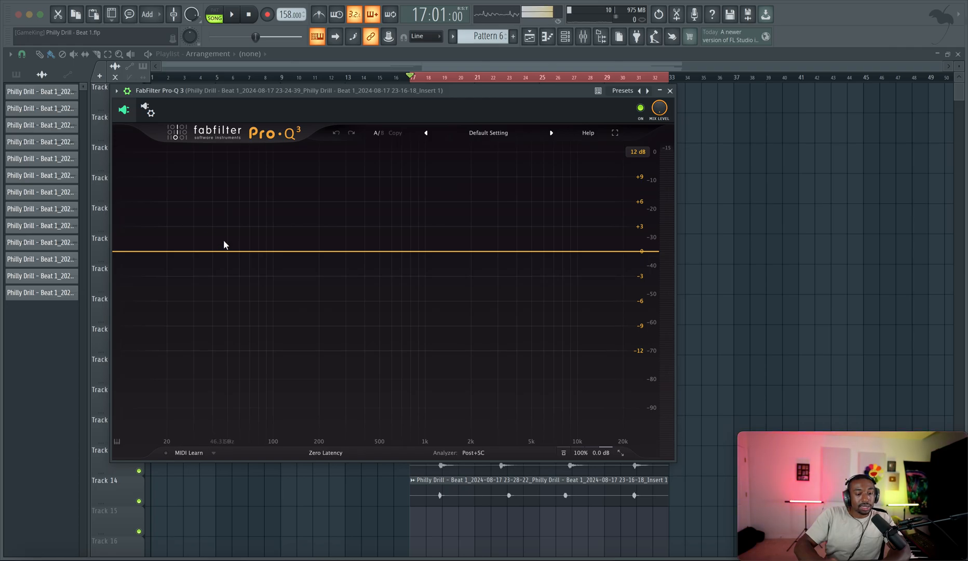
Add a dynamic bell band at 63.922 Hz with about -5 dB of dynamic range and enable its external side chain.
click(244, 251)
drag(244, 379, 203, 419)
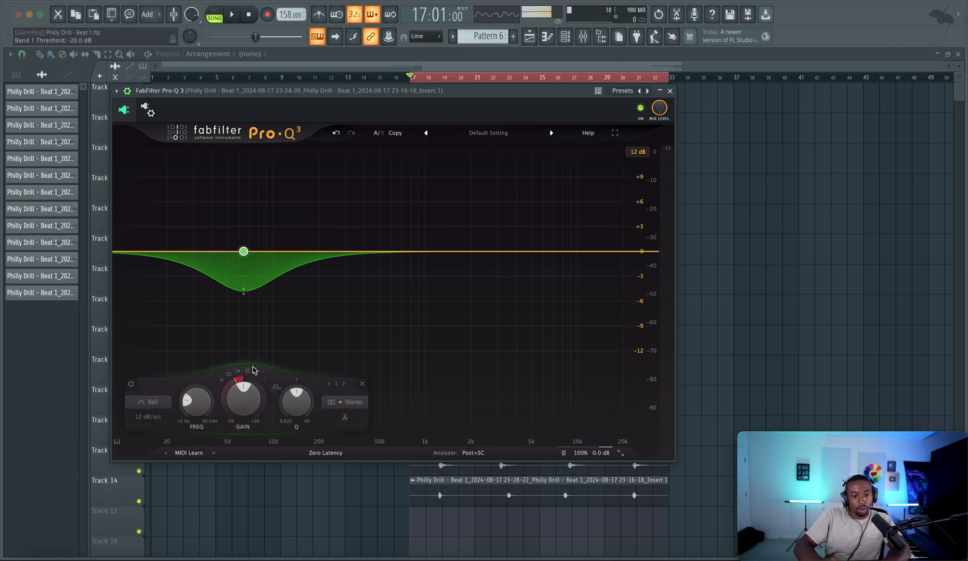
click(266, 383)
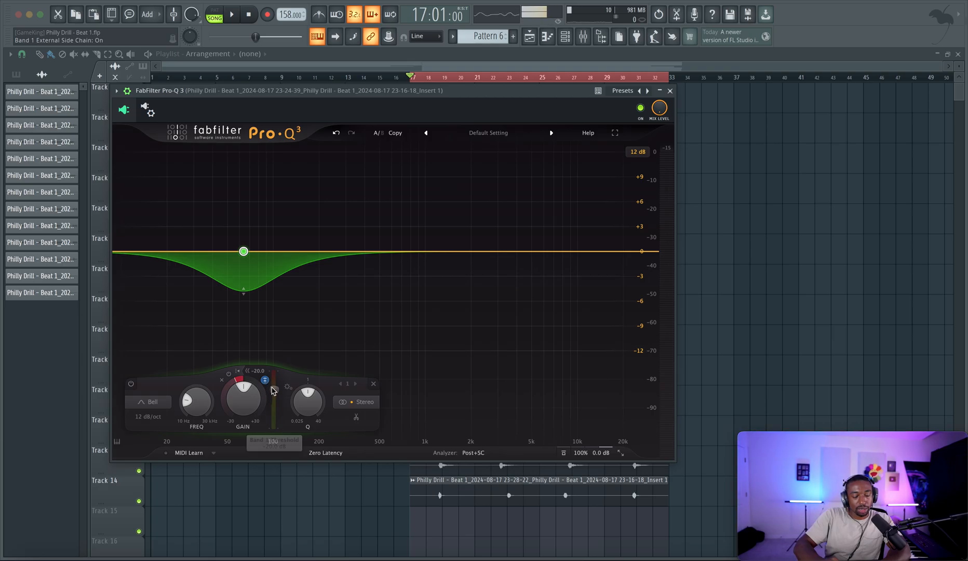
Play the beat briefly, narrow the dynamic band to a Q of 3.664 and set its frequency to 50 Hz.
key(space)
key(space)
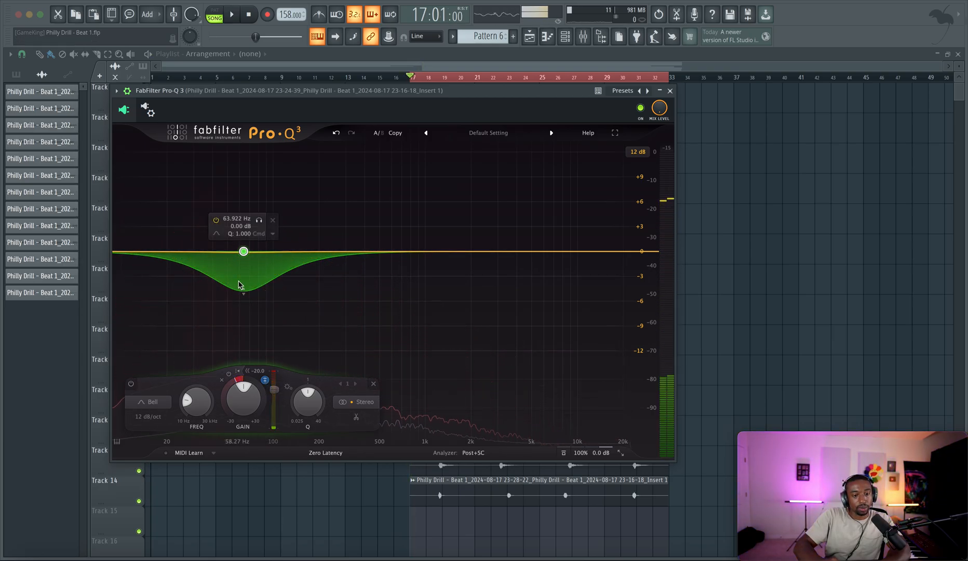
scroll(248, 291, down, 5)
scroll(248, 291, up, 4)
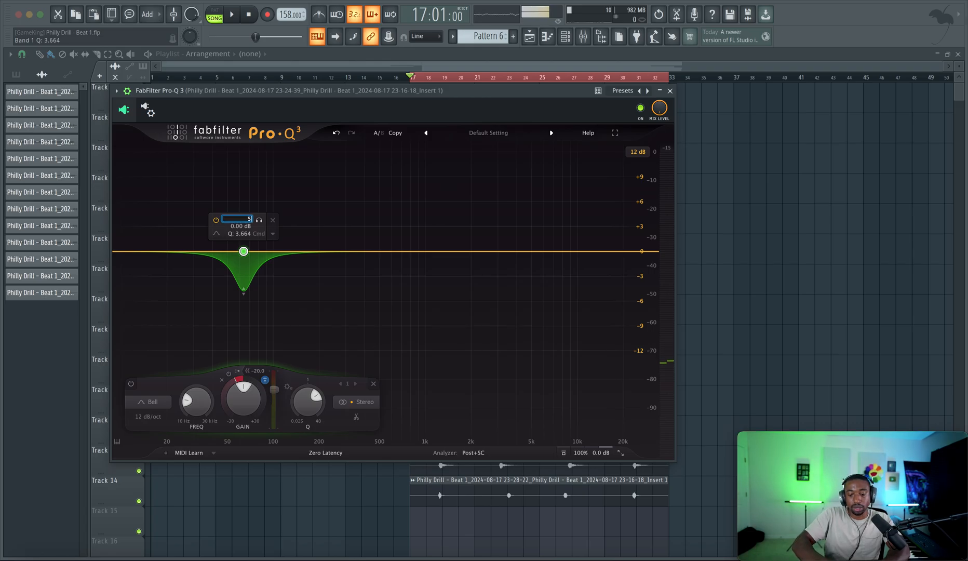
text(0)
key(Return)
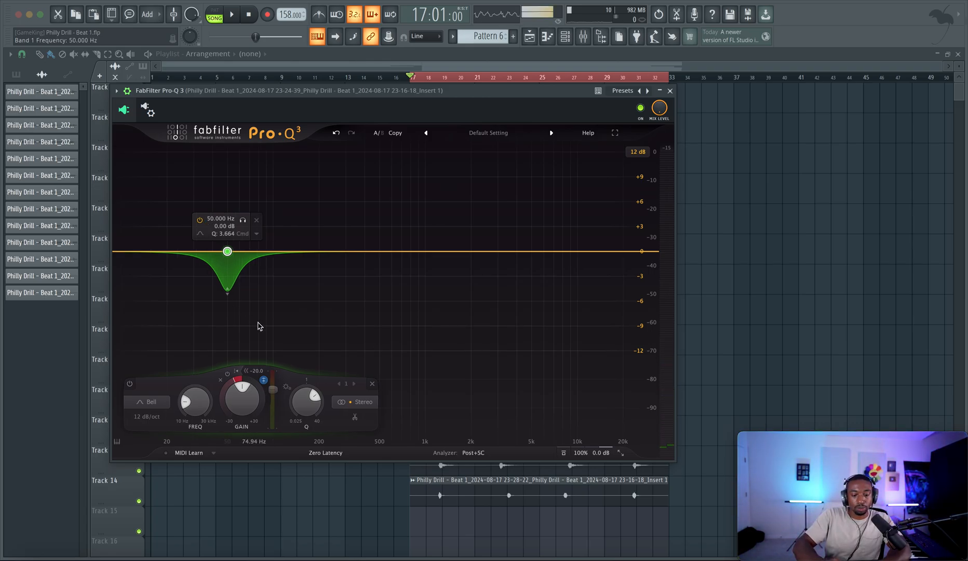
While playing the beat, raise the band's threshold to -6.4 dB and fine-tune its dynamic range so the 808 triggers the cut.
key(space)
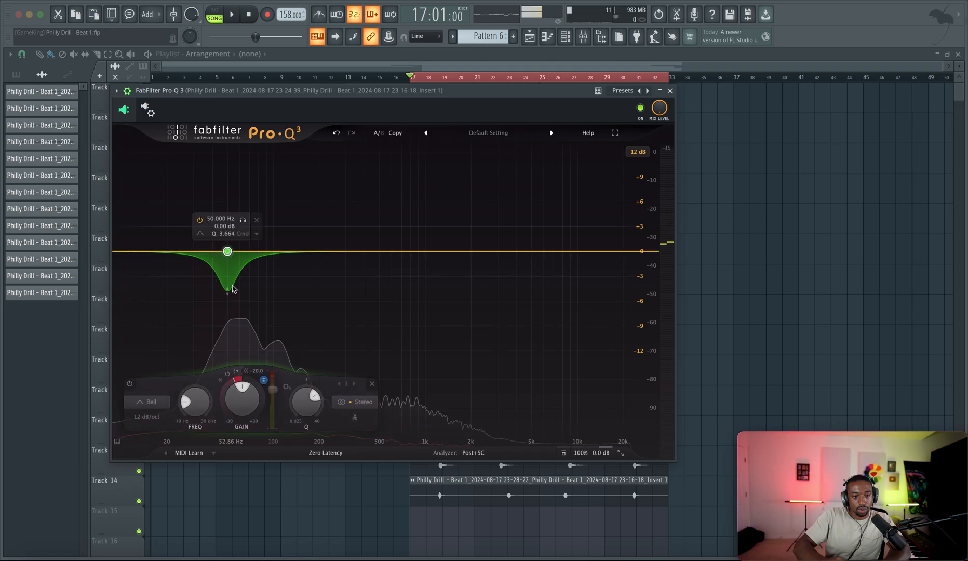
drag(277, 384, 274, 379)
key(space)
key(space)
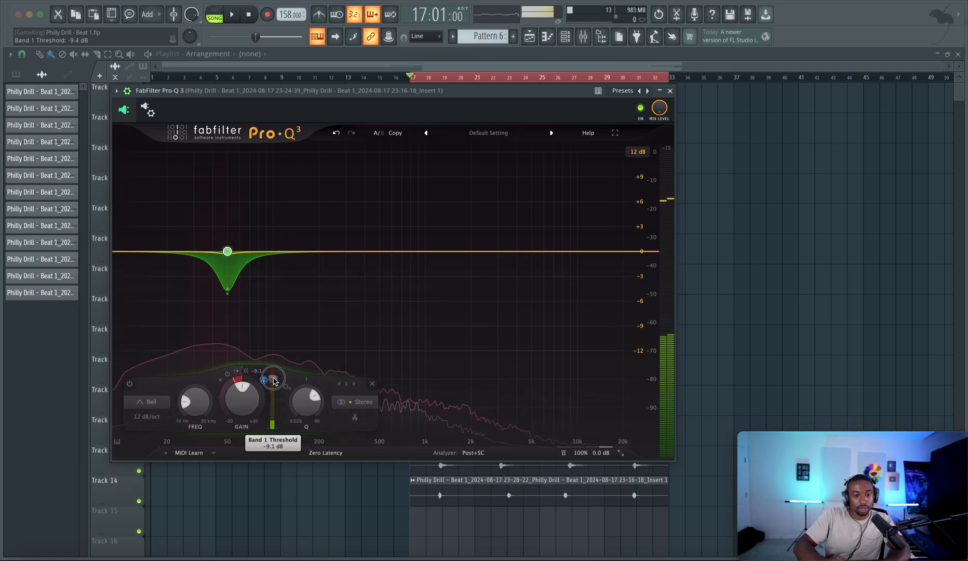
key(space)
key(space)
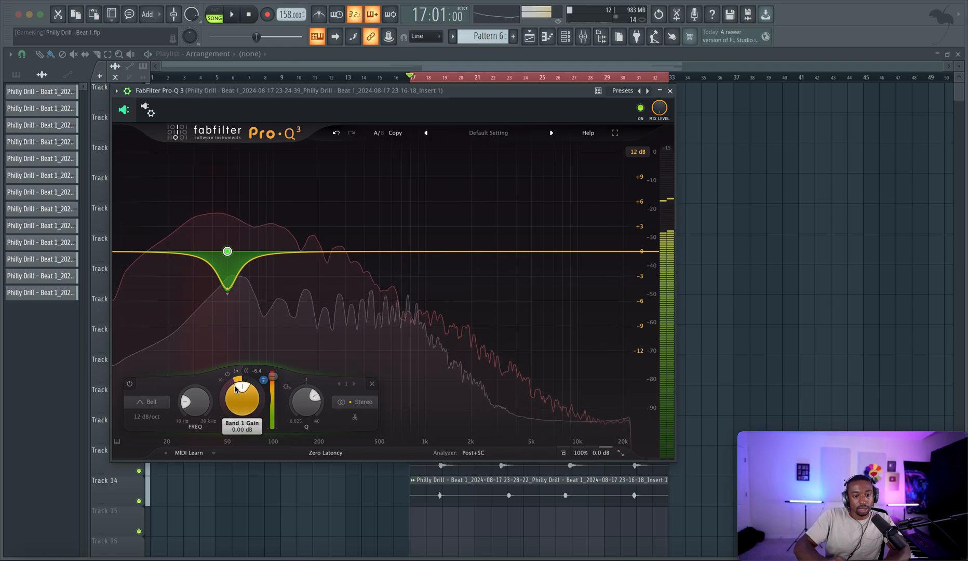
drag(237, 380, 238, 379)
key(space)
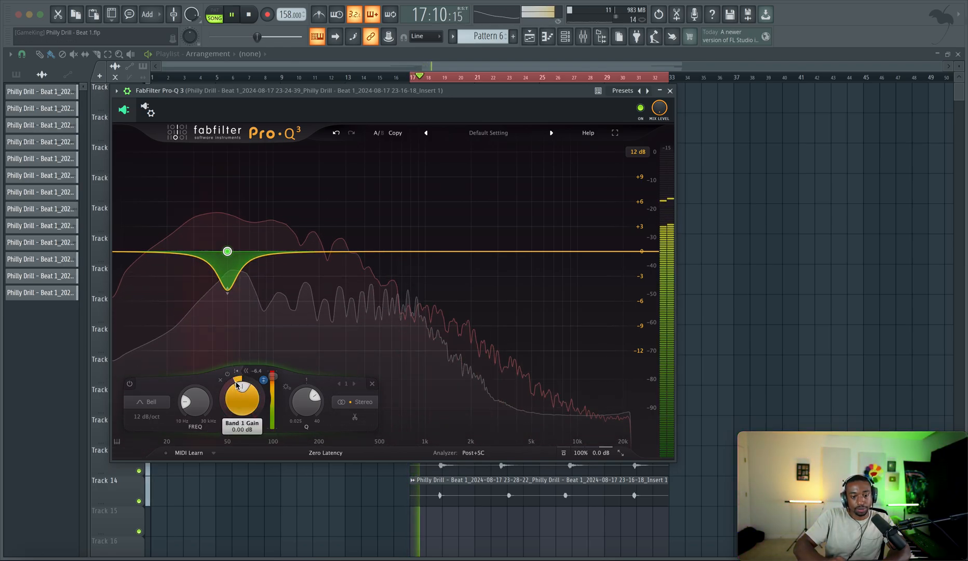
key(space)
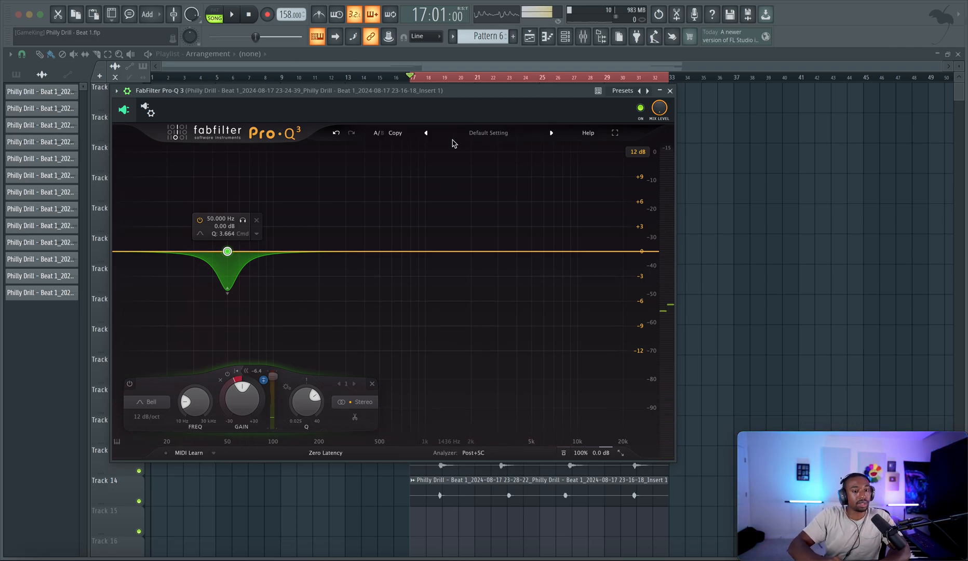
Close track 16's Pro-Q 3, unmute all mixer tracks and select the Sub Mix track.
click(670, 91)
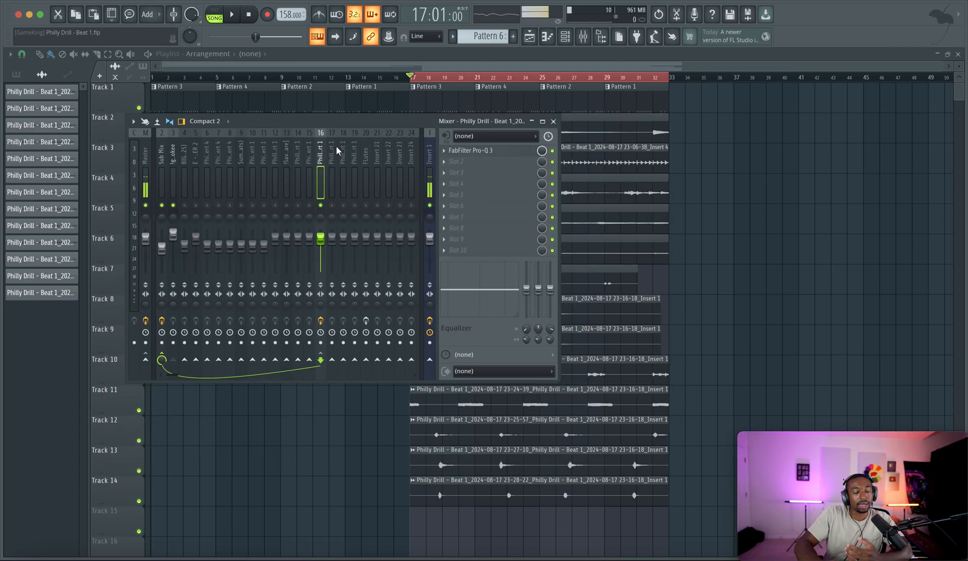
right_click(320, 206)
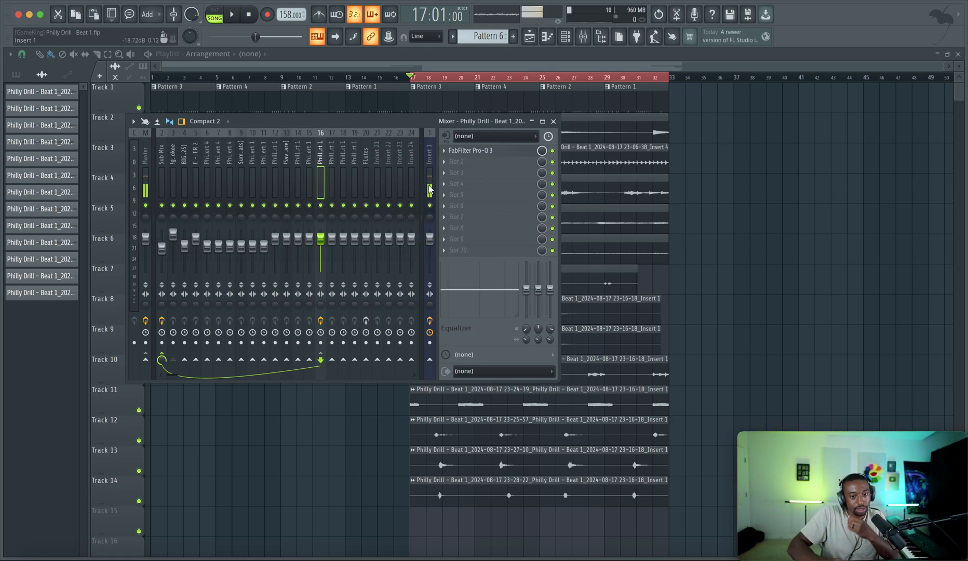
click(430, 190)
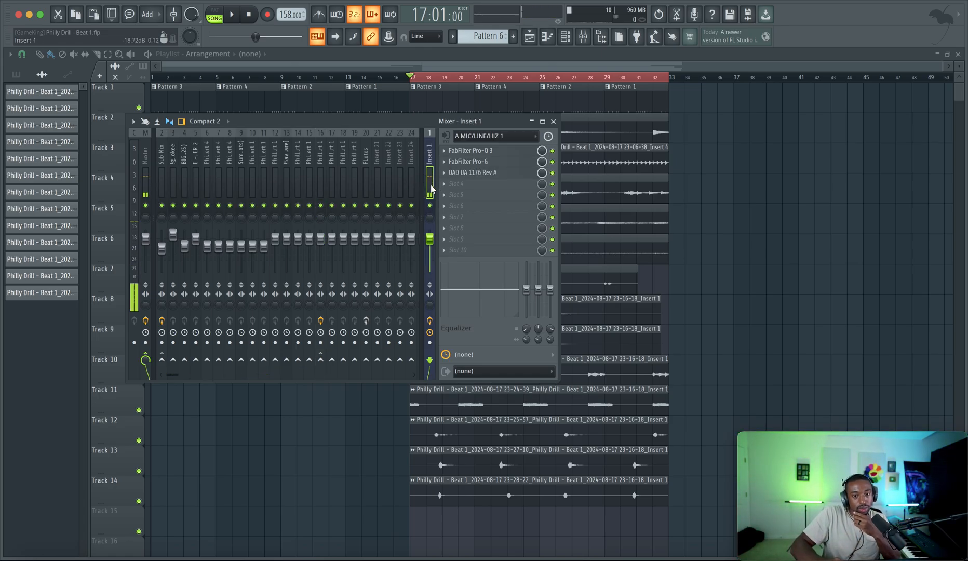
click(165, 178)
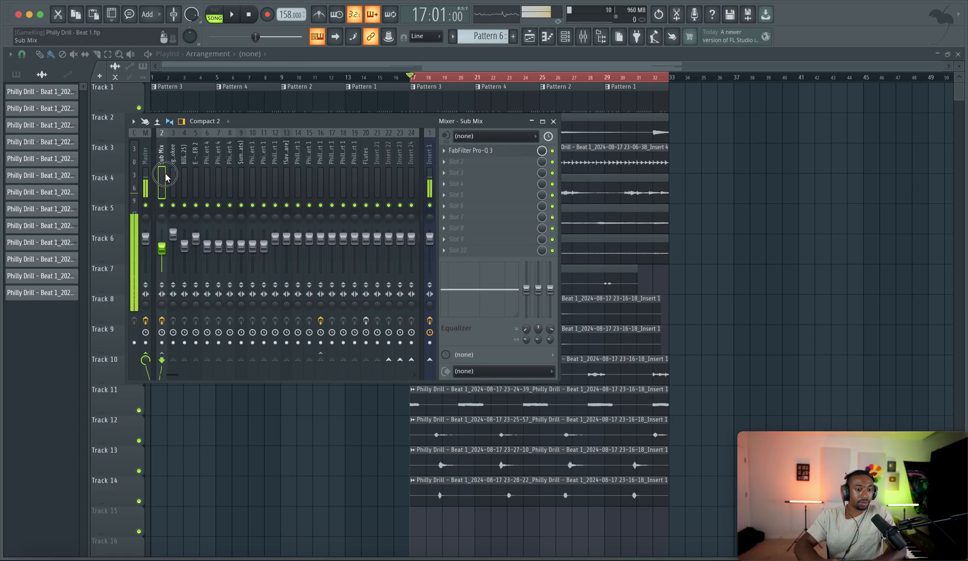
Reset the Sub Mix volume to 100%, lower the 808 track's fader to about its neighbours' level, and play the beat.
right_click(162, 244)
click(176, 250)
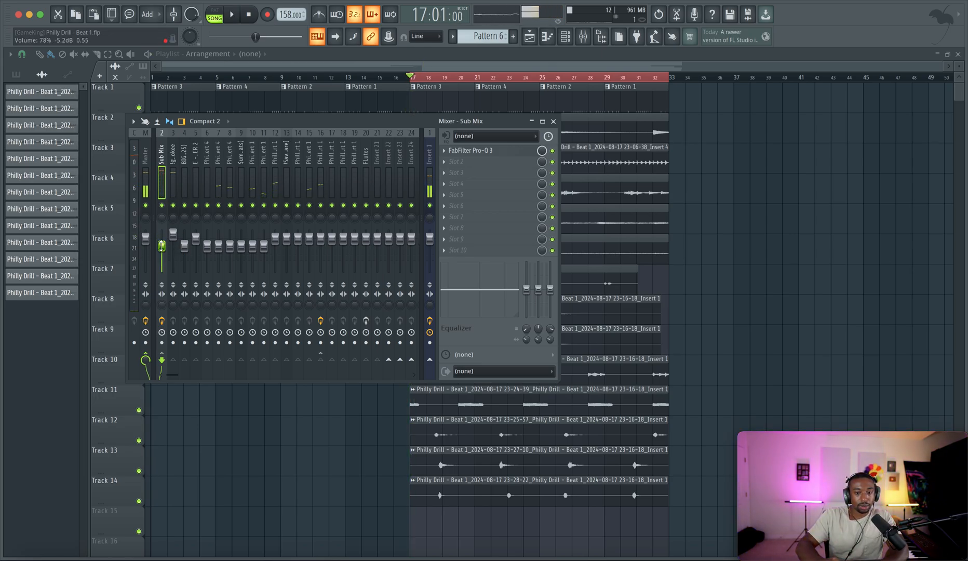
click(184, 196)
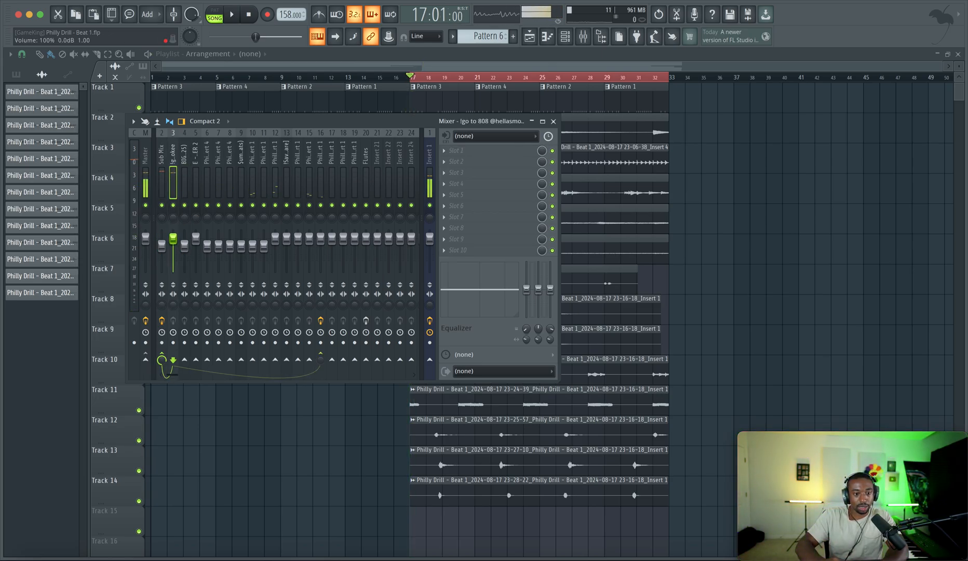
key(space)
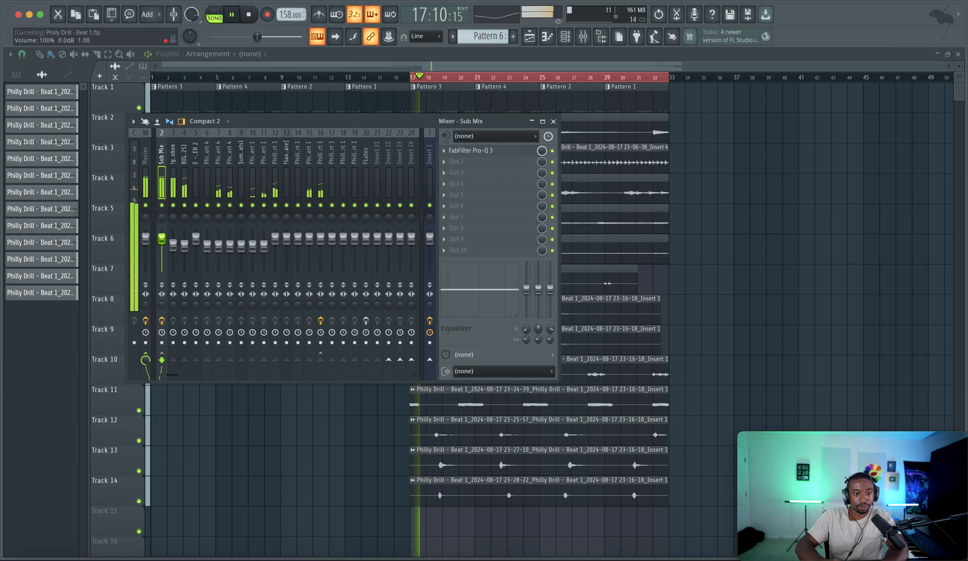
right_click(161, 243)
click(175, 246)
click(309, 171)
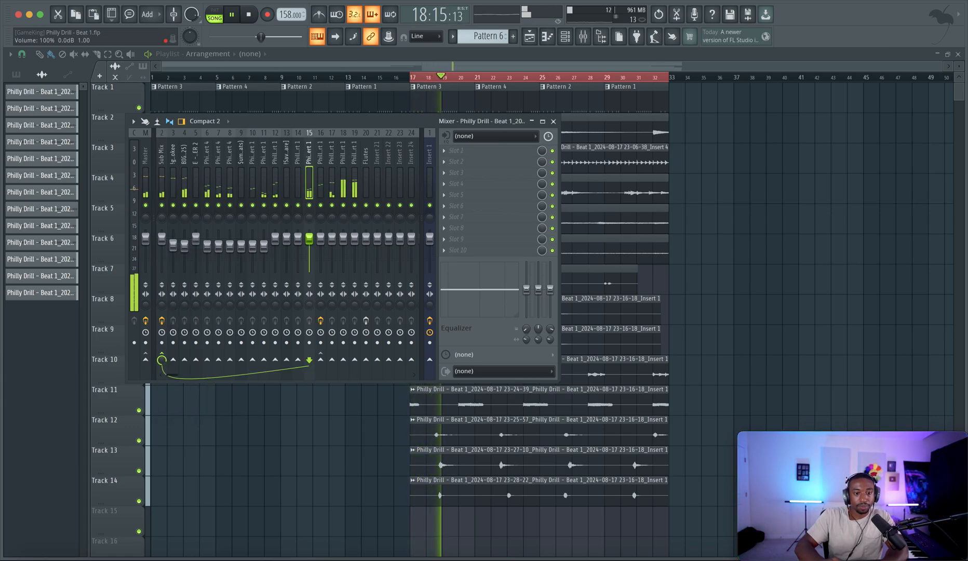
click(164, 176)
key(space)
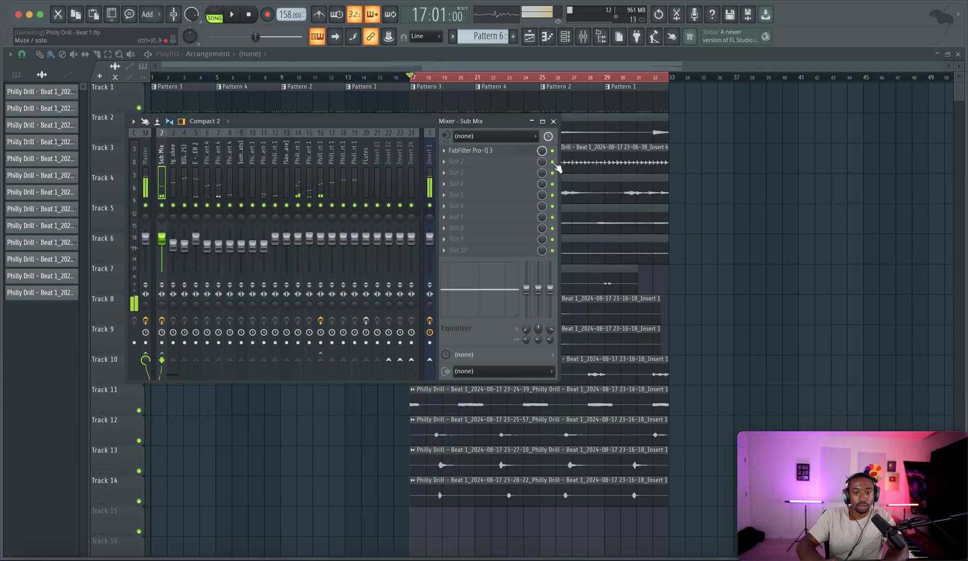
In the Sub Mix Pro-Q 3, move the band-pass to 353.68 Hz with a Q of 0.572 and audition it in solo.
click(508, 152)
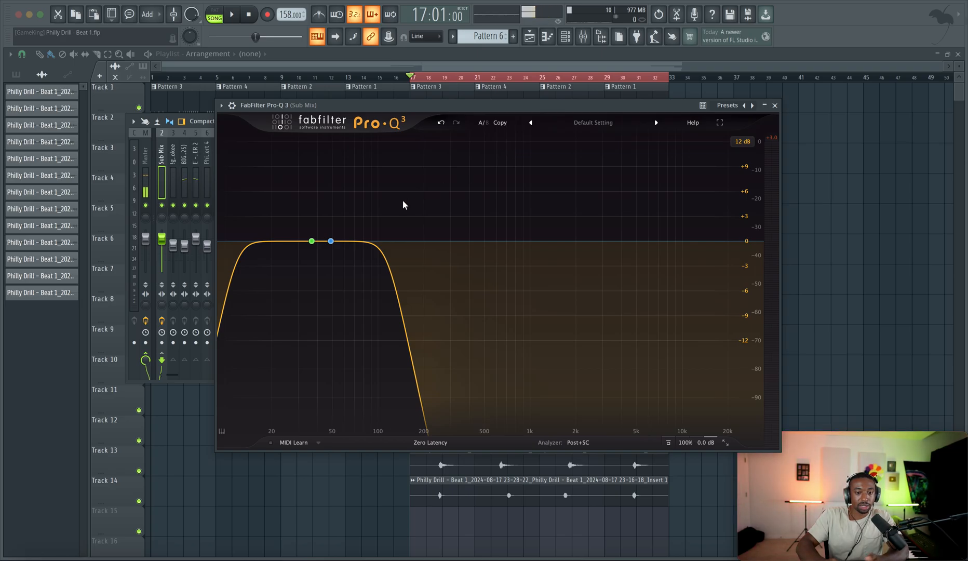
mouse_move(312, 241)
drag(311, 242, 462, 245)
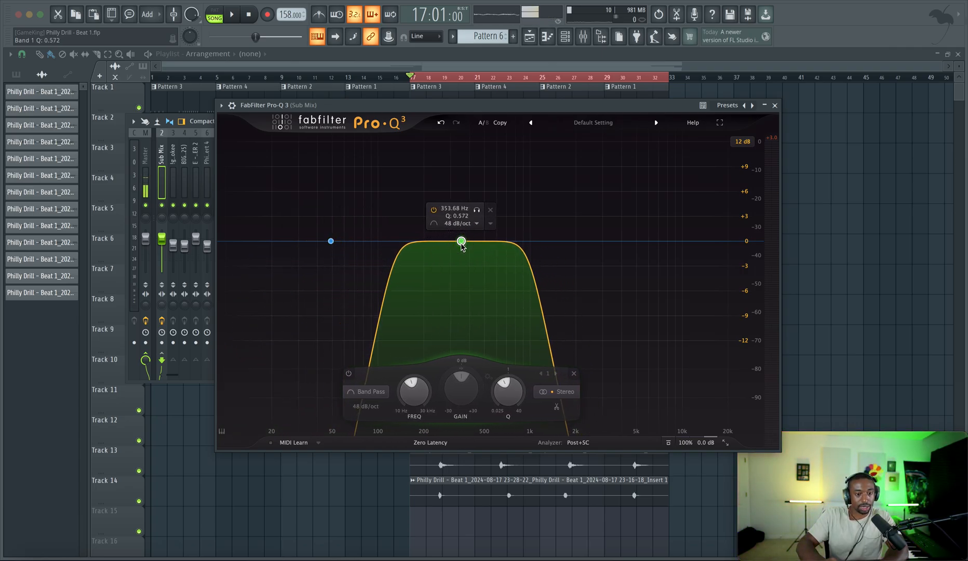
key(space)
click(477, 210)
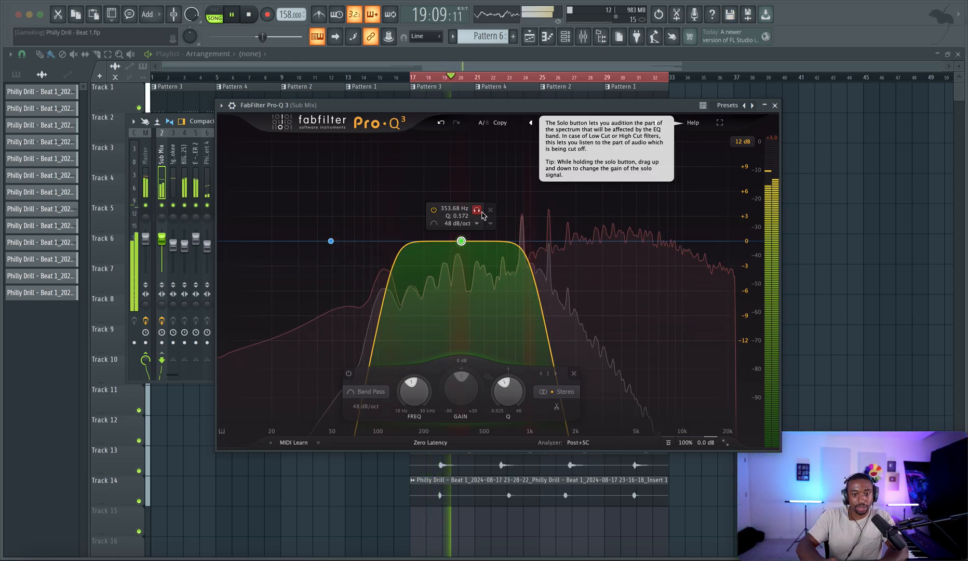
Close the Sub Mix Pro-Q 3, lower the faders of mixer tracks 18 and 19, and play the beat.
key(space)
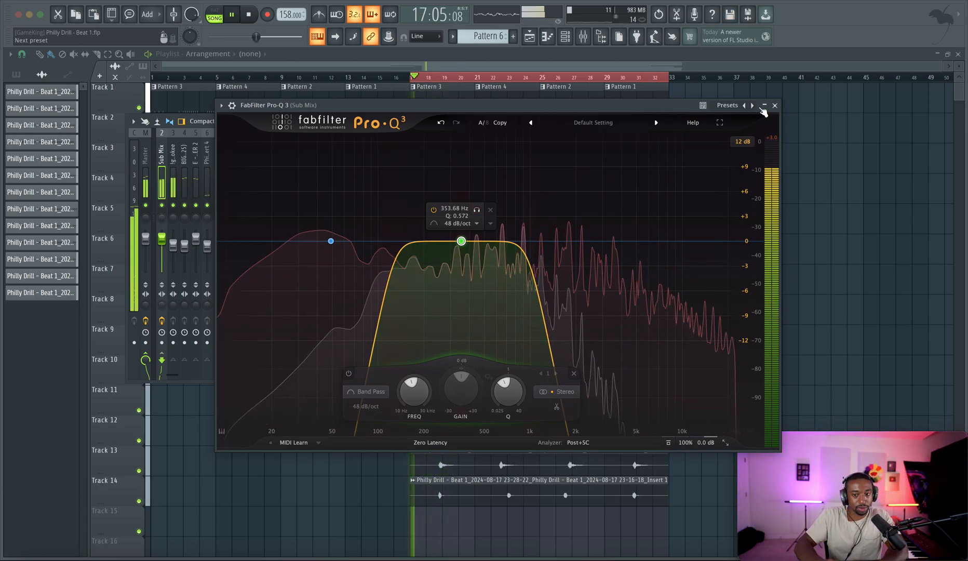
click(764, 106)
click(301, 188)
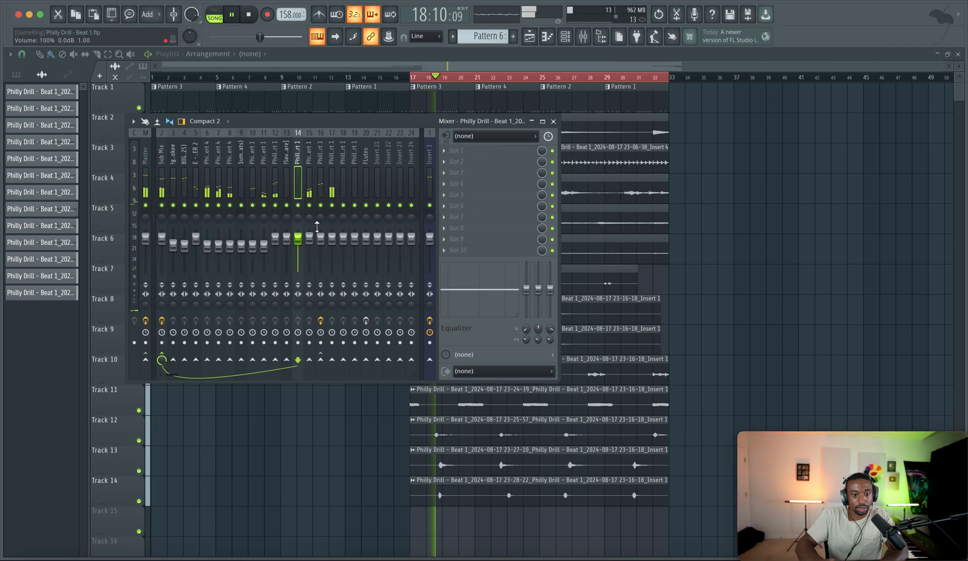
key(space)
click(354, 190)
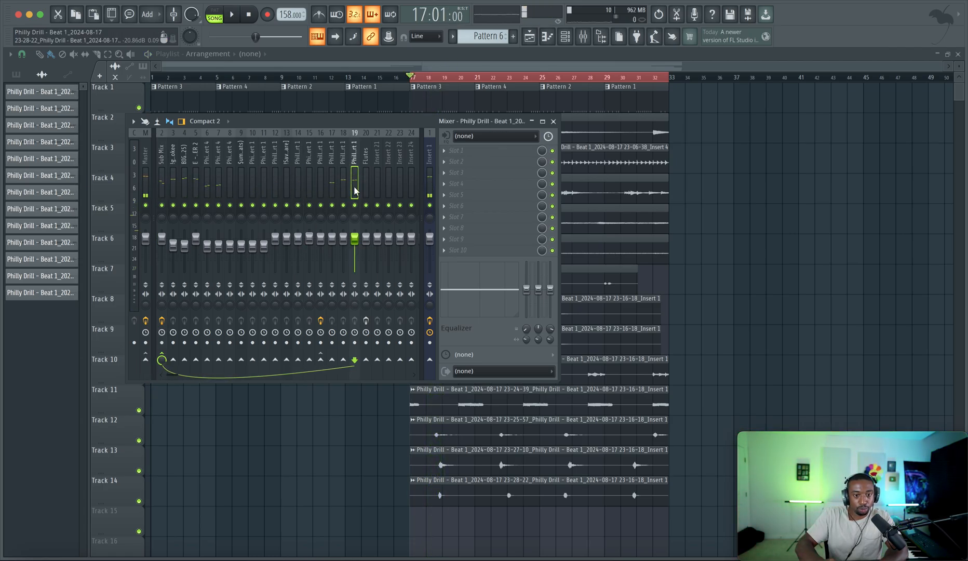
drag(343, 242, 343, 249)
key(space)
Route mixer tracks 17 to 19 only to the FLutes track and stop playback.
drag(356, 188, 333, 187)
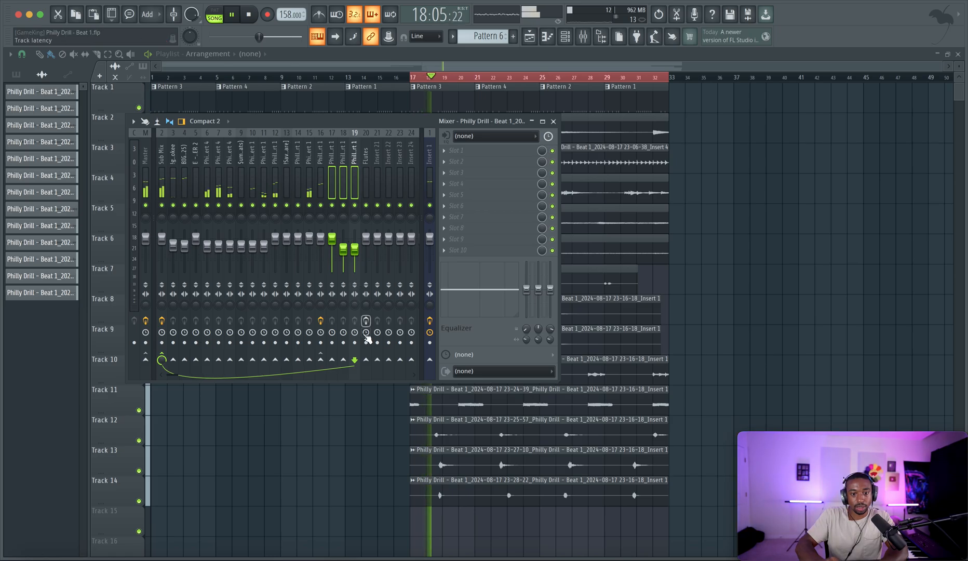
right_click(366, 360)
click(374, 369)
key(space)
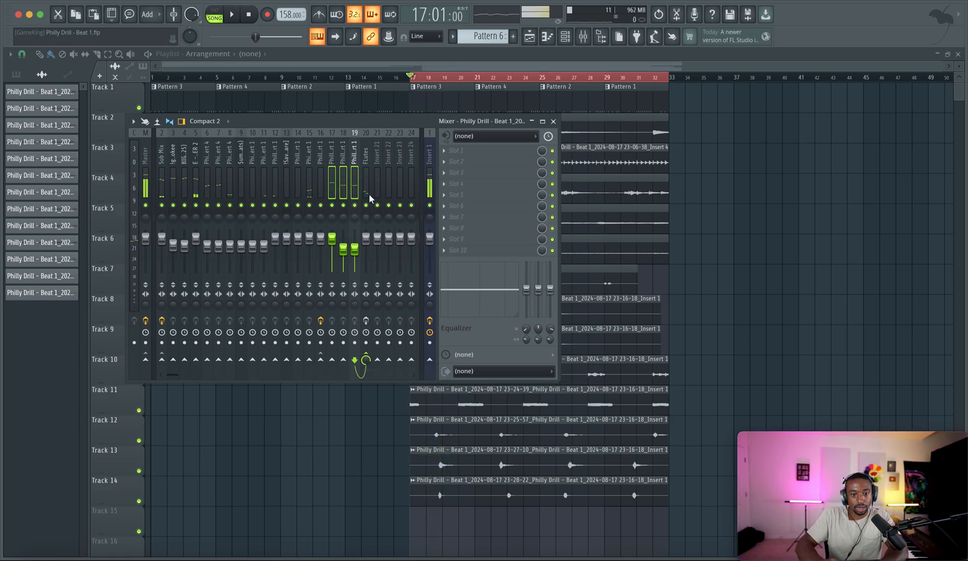
Review the Beige Rage effect's settings on the FLutes track, close it and play the beat.
click(369, 196)
click(517, 152)
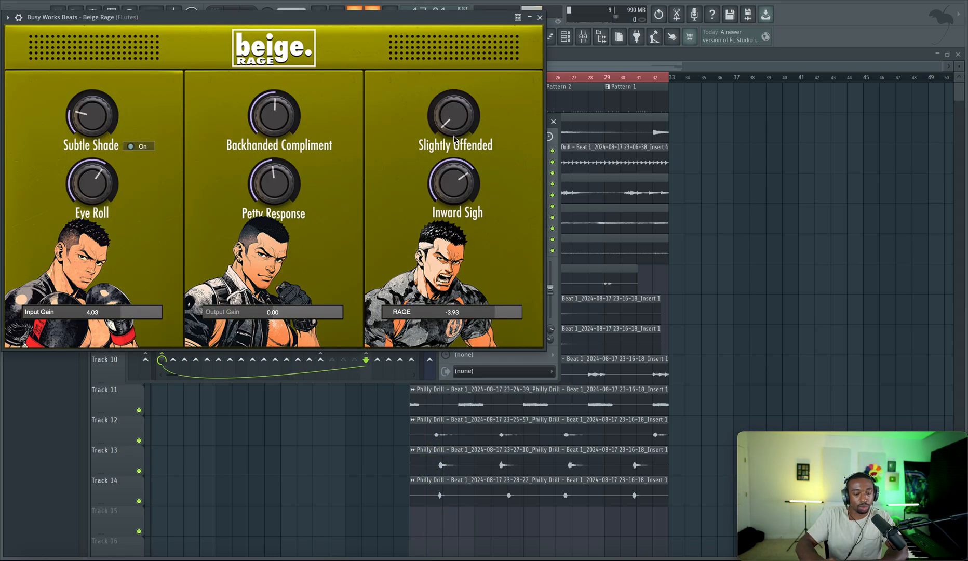
drag(352, 20, 498, 155)
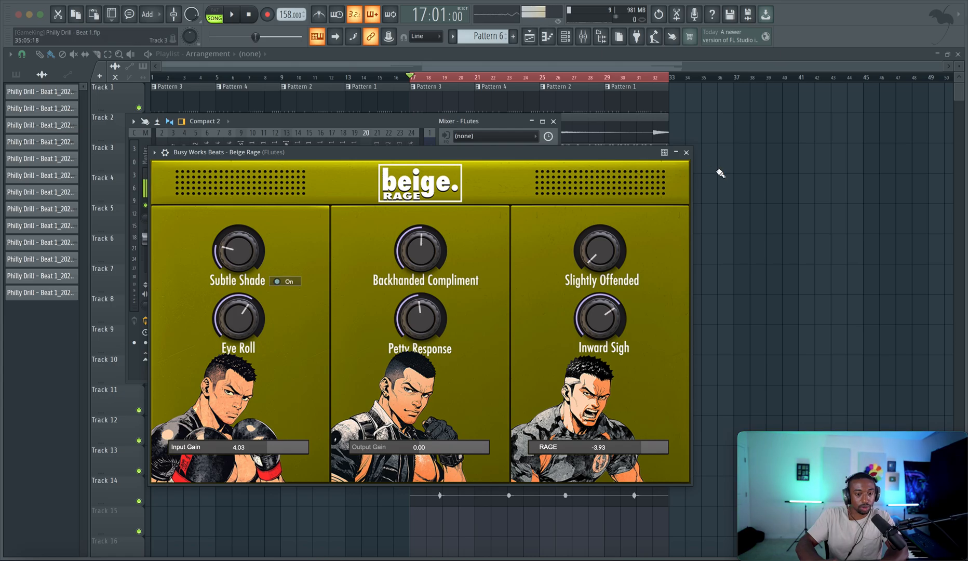
key(space)
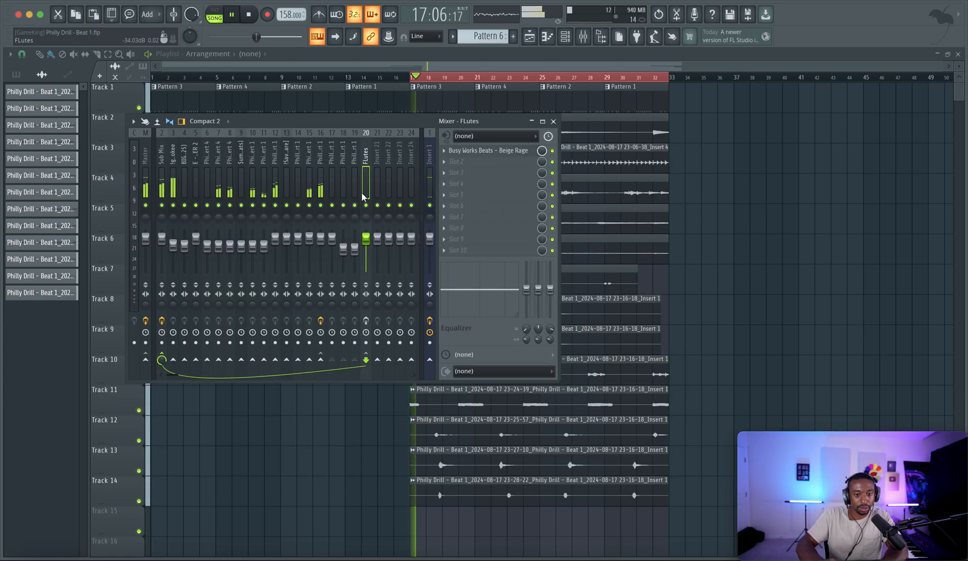
Lower the faders of tracks 18 and 19 together to 55% while the beat plays.
drag(333, 182, 353, 182)
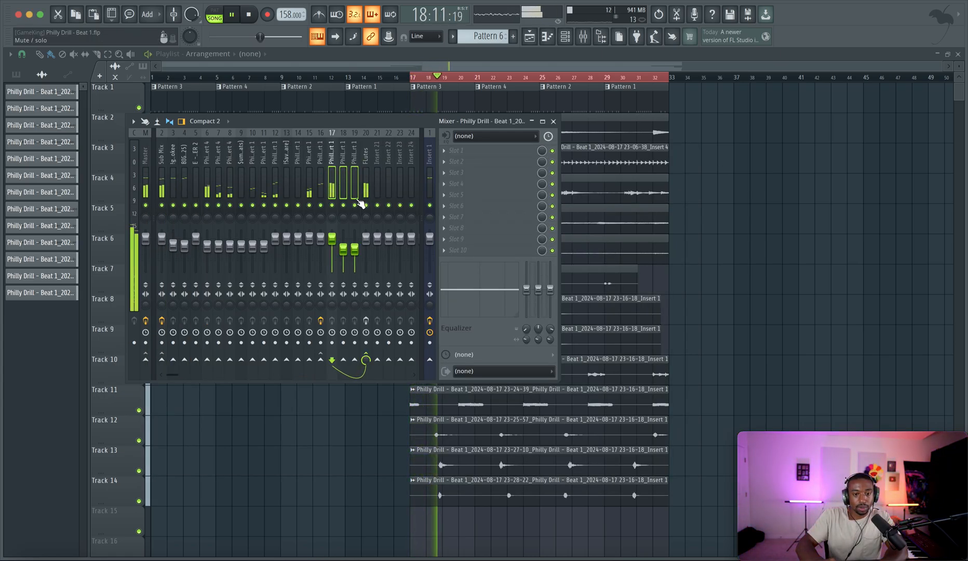
drag(344, 192, 352, 191)
drag(355, 250, 355, 251)
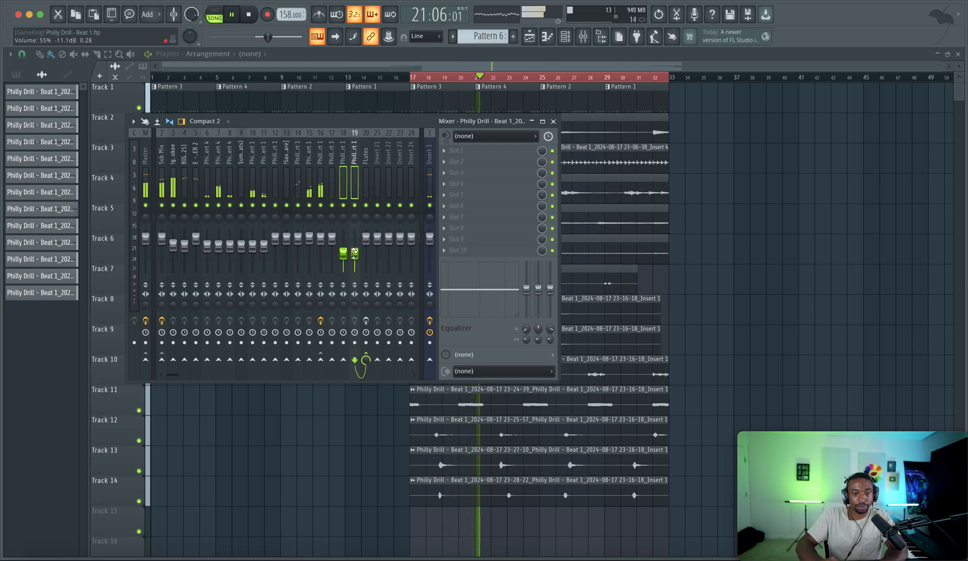
click(338, 190)
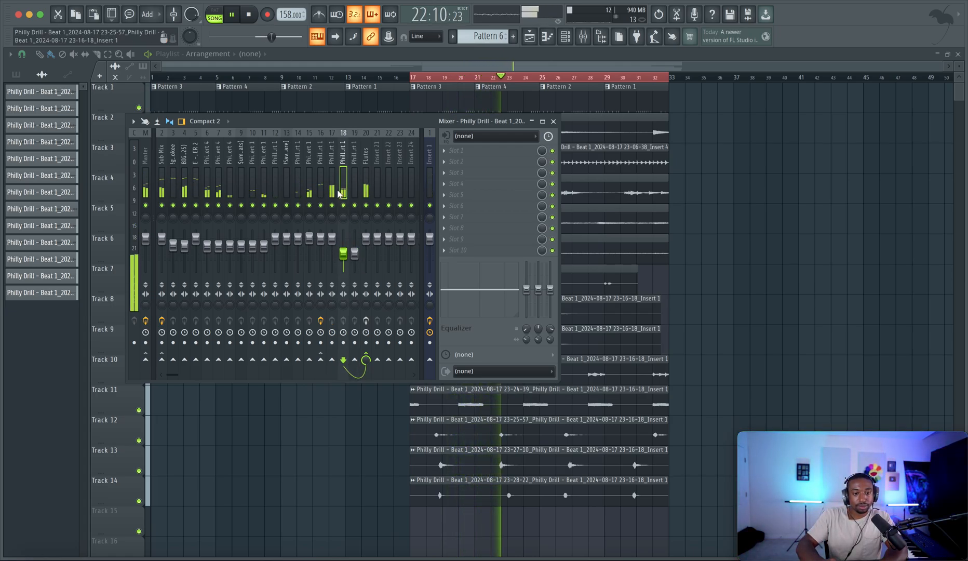
key(space)
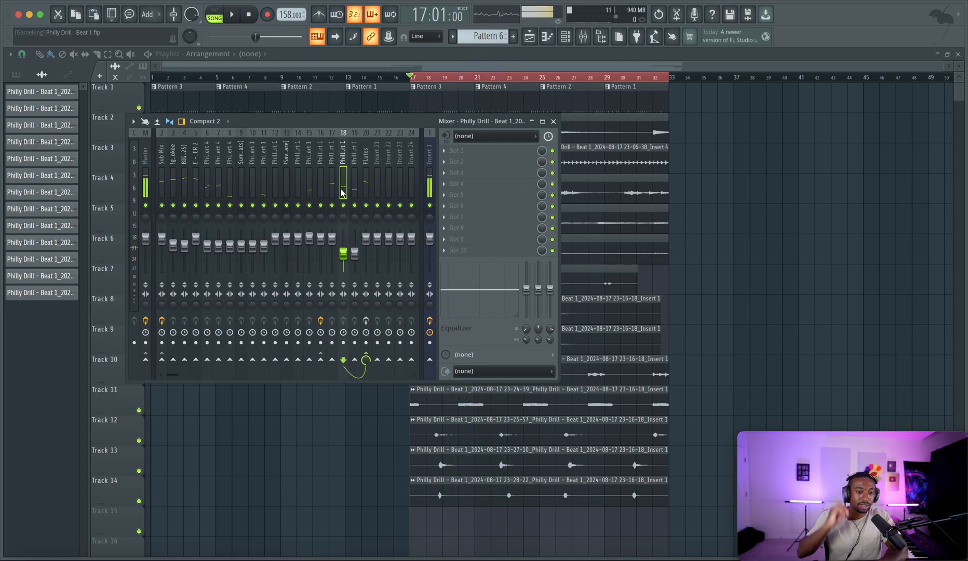
Open the Sub Mix Pro-Q 3, listen to the midrange balance through the band-pass, and close the plugin.
click(162, 183)
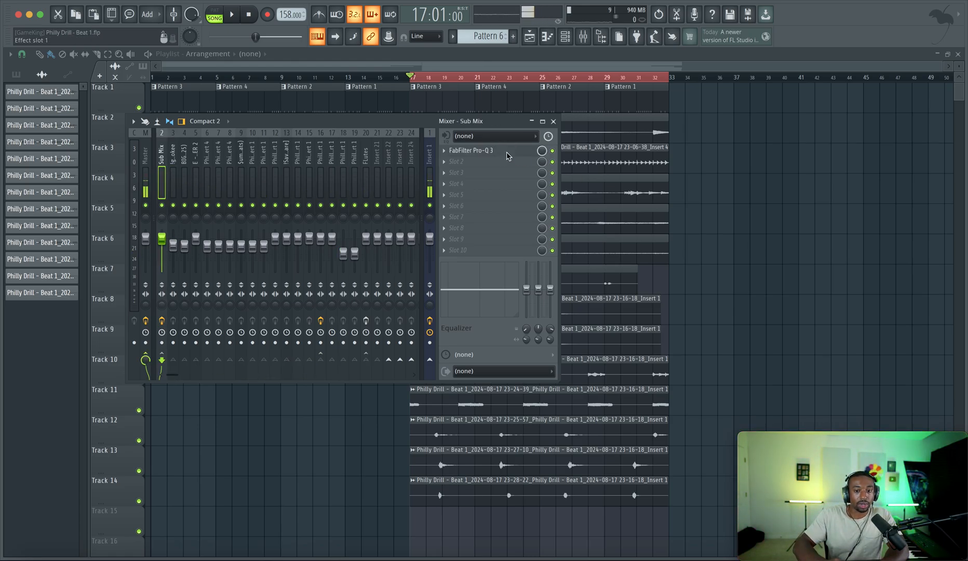
click(507, 152)
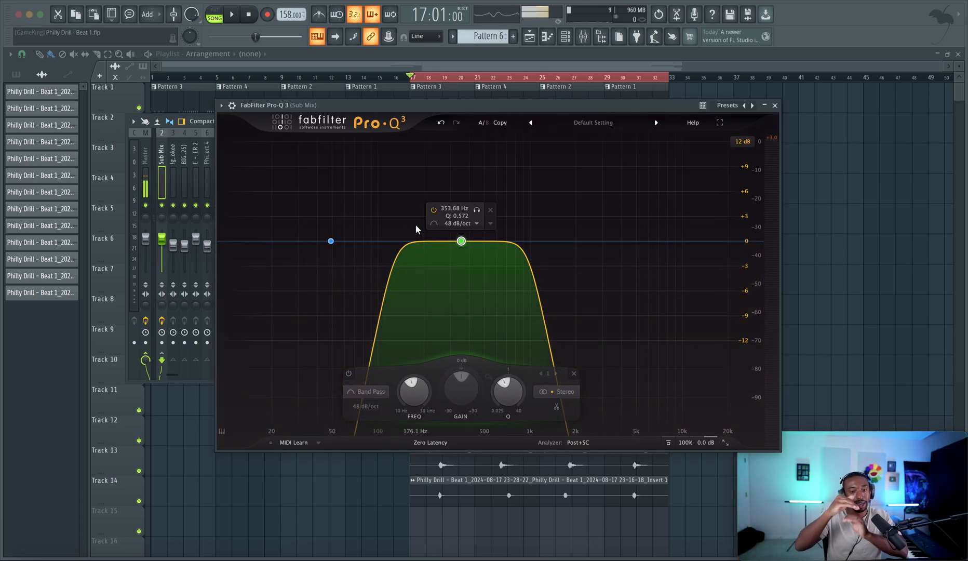
key(space)
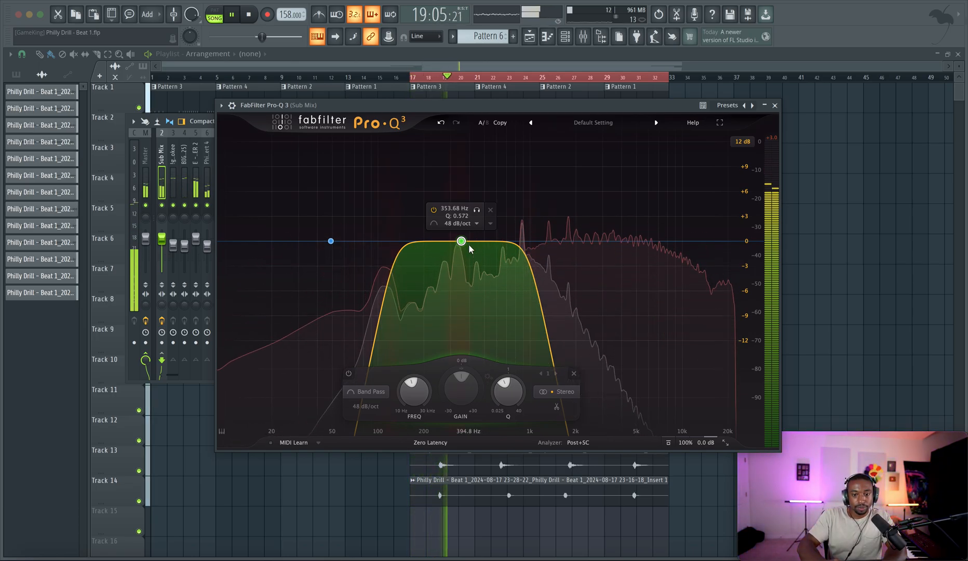
key(space)
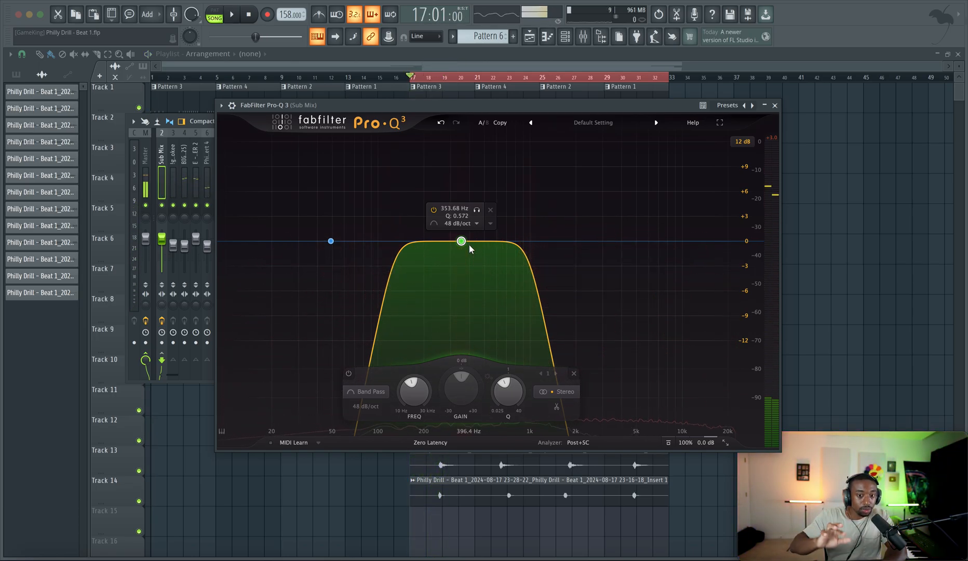
key(space)
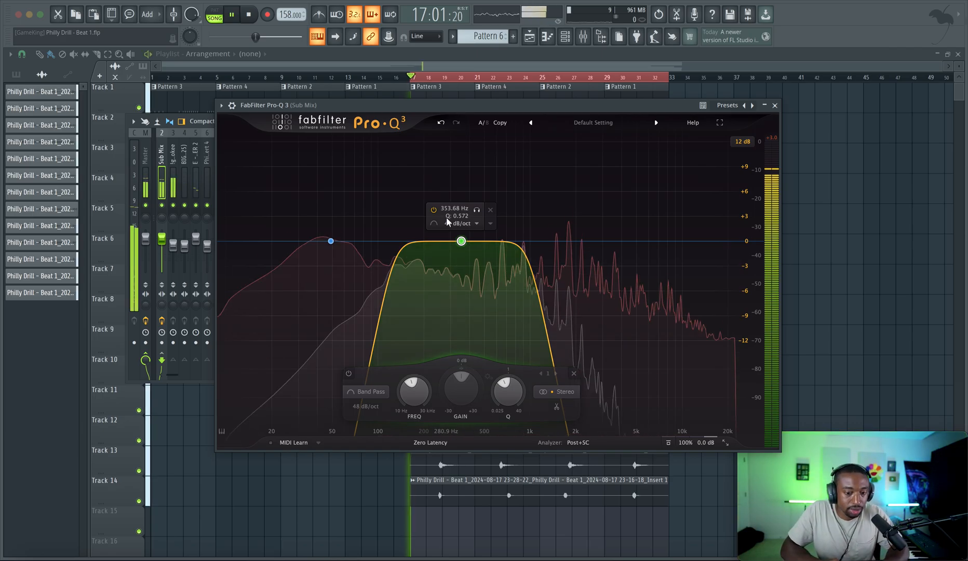
click(776, 106)
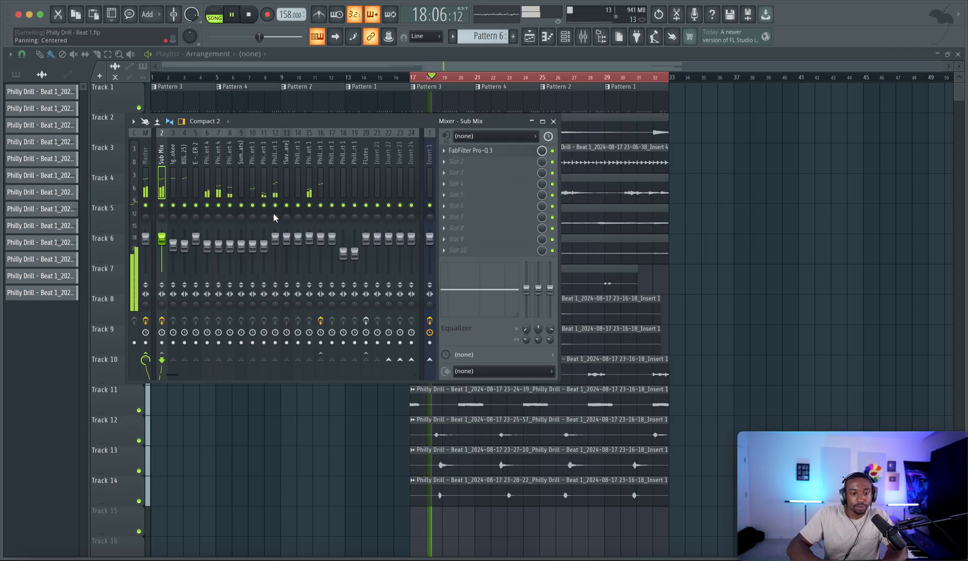
Briefly solo track 6 while the beat plays, and lower its fader to 63% and track 7's to 64%.
click(209, 192)
key(space)
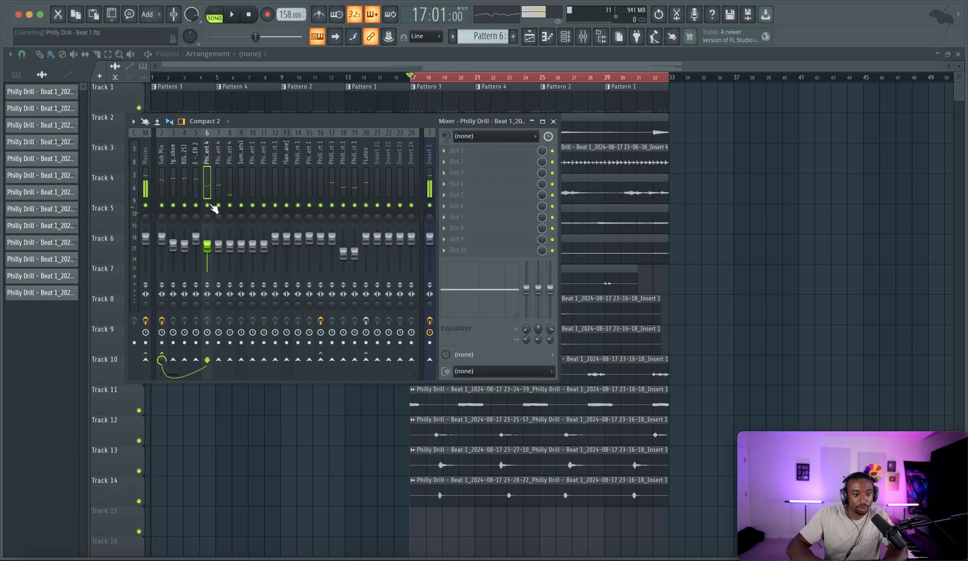
key(space)
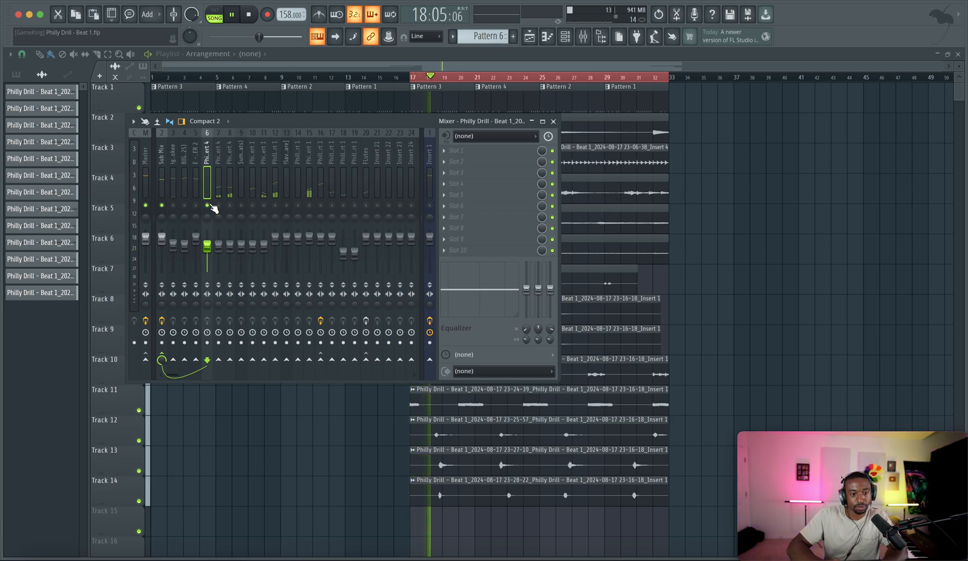
right_click(208, 206)
drag(207, 246, 207, 251)
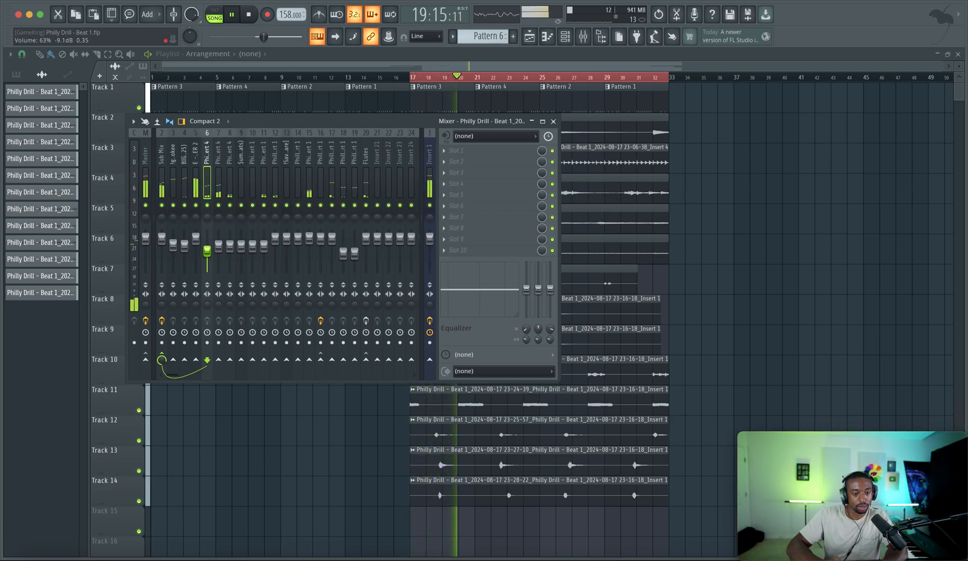
click(218, 246)
drag(218, 247, 219, 251)
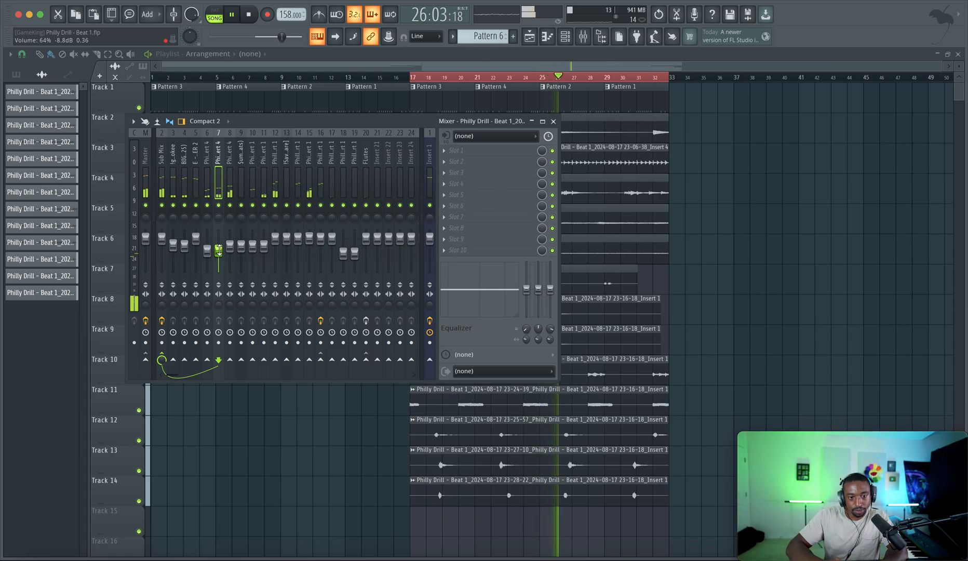
Recheck the beat through the Sub Mix Pro-Q 3 band-pass with the new track levels, and close the plugin.
click(166, 183)
key(space)
click(494, 150)
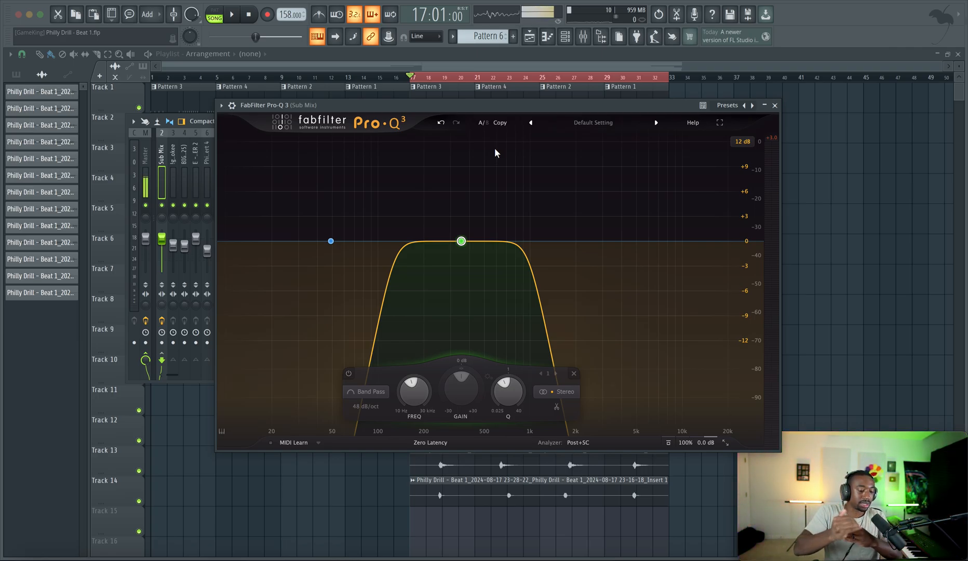
mouse_move(461, 241)
key(space)
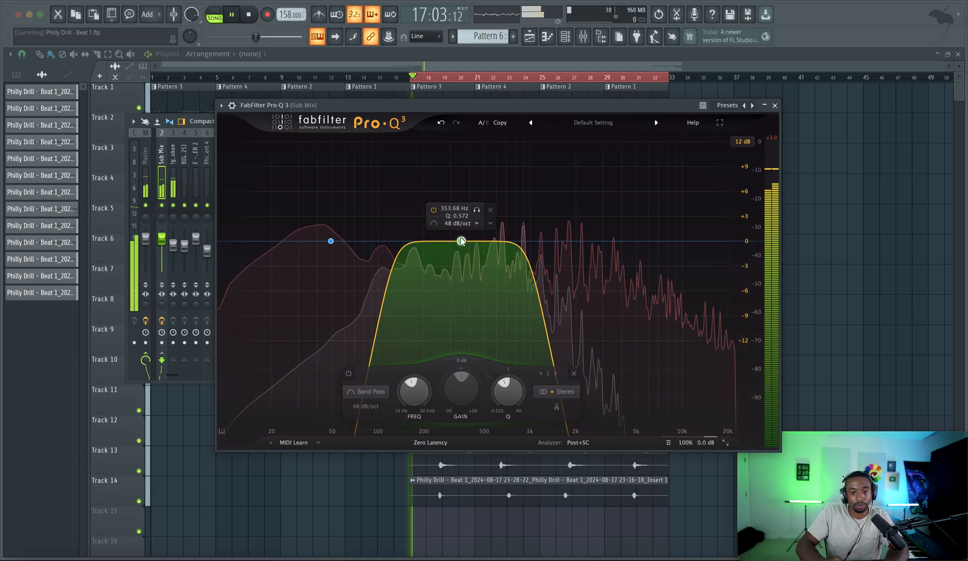
key(space)
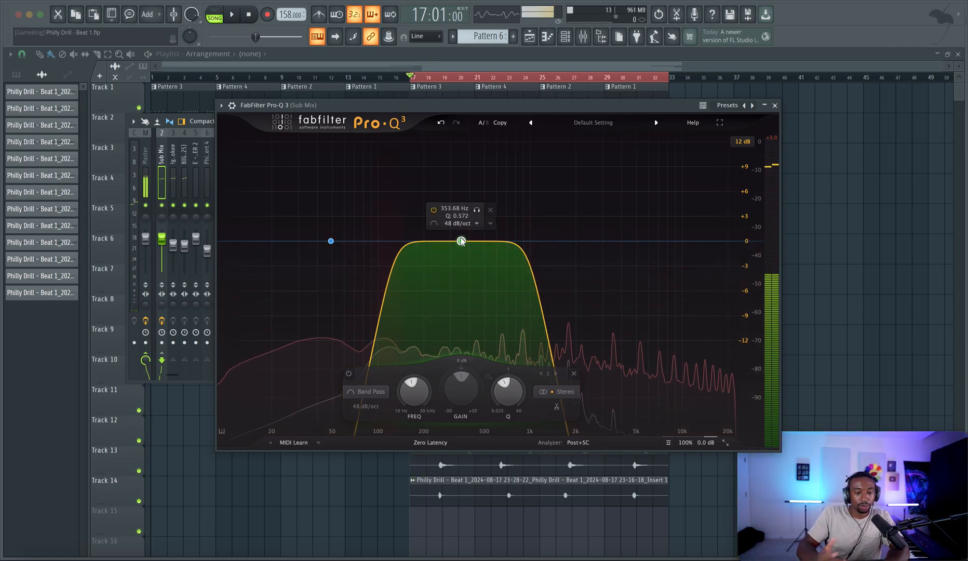
click(775, 106)
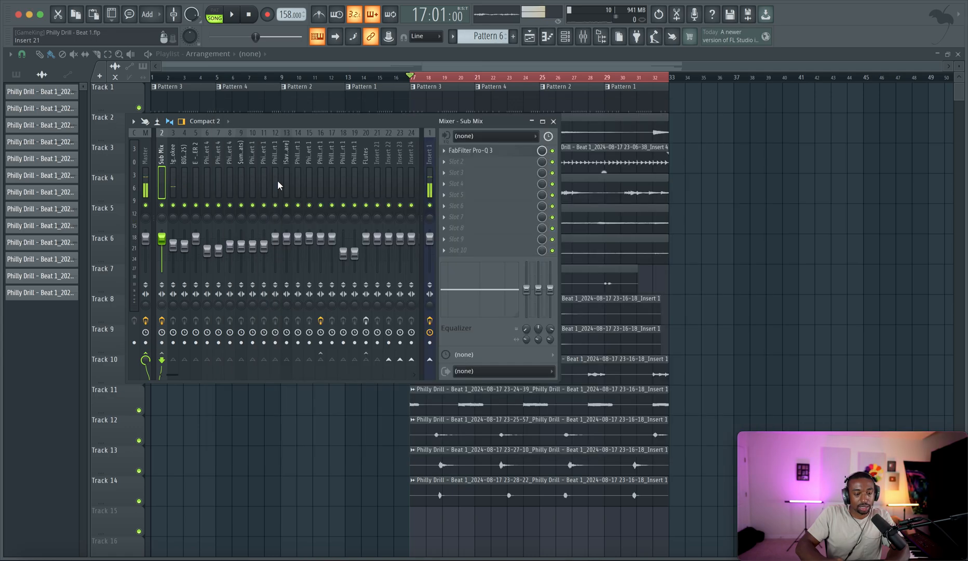
Add the Spectre effect to the first slot of the 808 track.
click(193, 177)
click(184, 179)
click(177, 181)
click(469, 167)
mouse_move(469, 166)
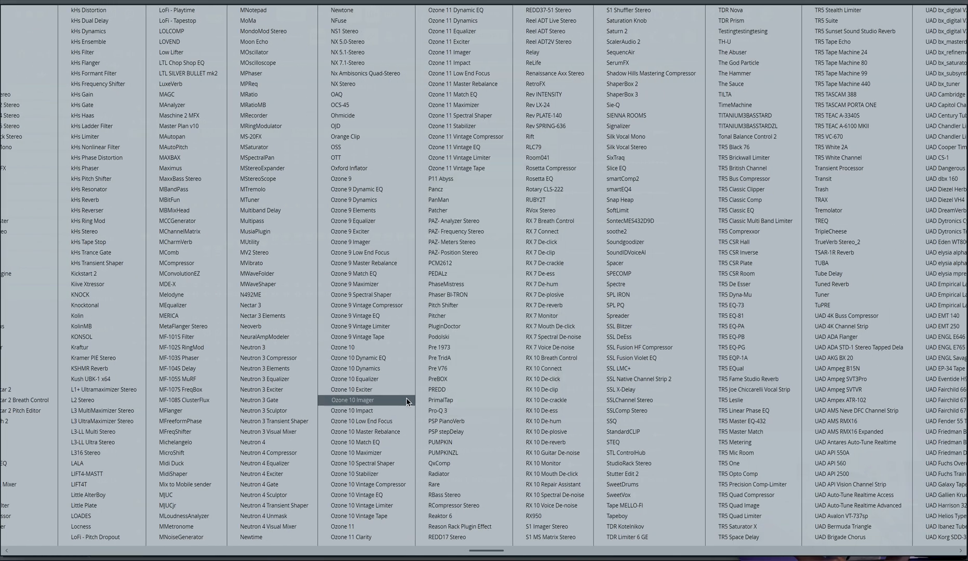
click(618, 284)
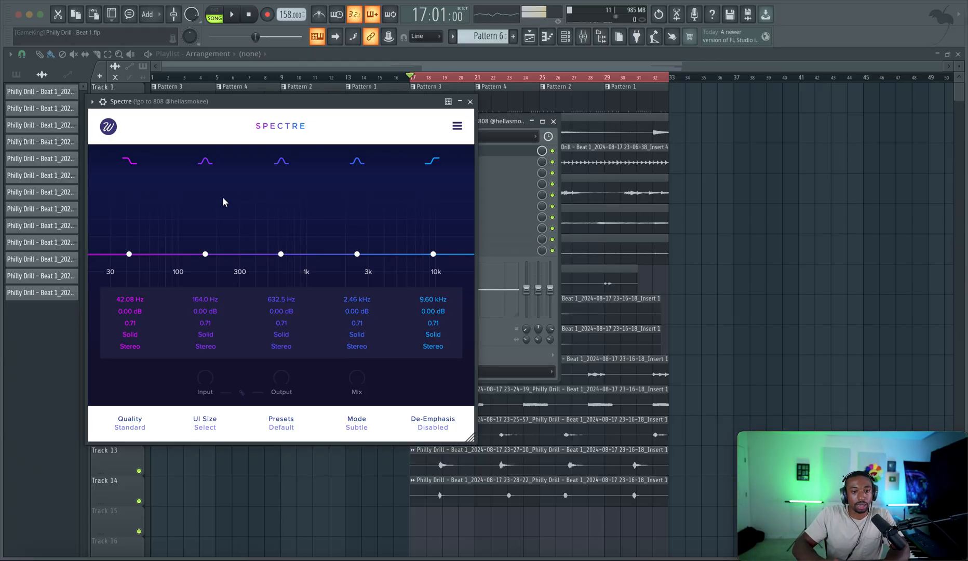
In Spectre, move the second band to 58.45 Hz with a 1.44 dB boost and a Q of 1.23, and close the plugin.
drag(176, 104, 338, 110)
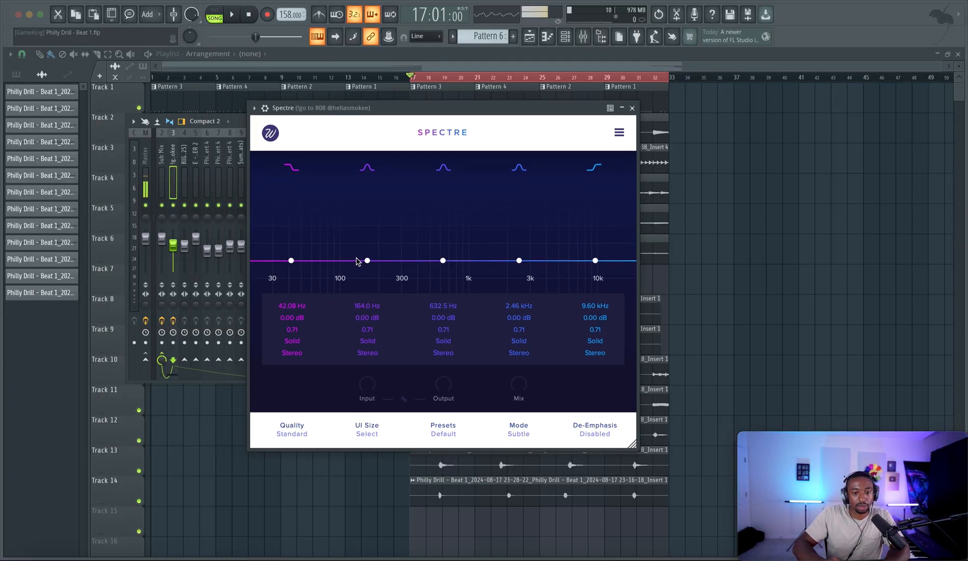
drag(322, 260, 308, 255)
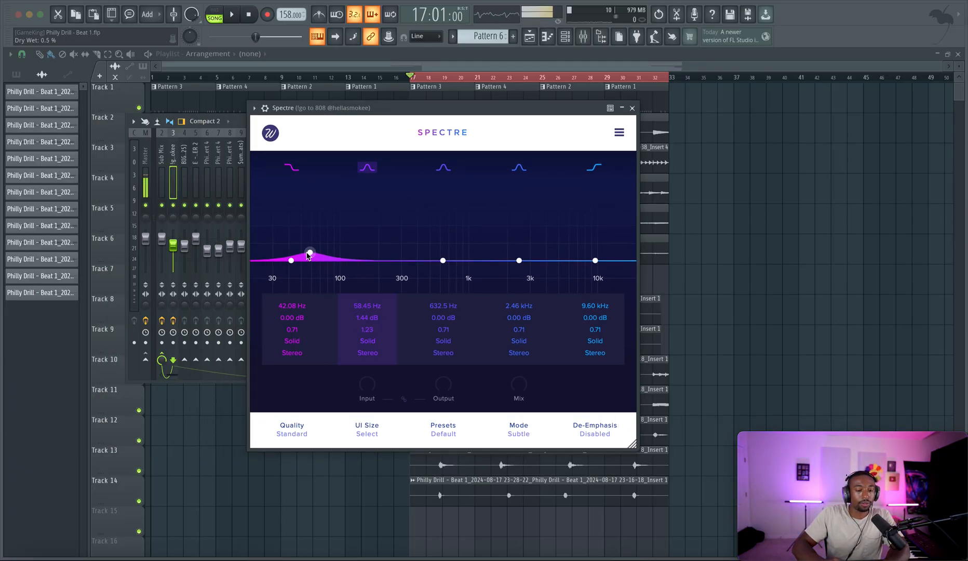
click(632, 108)
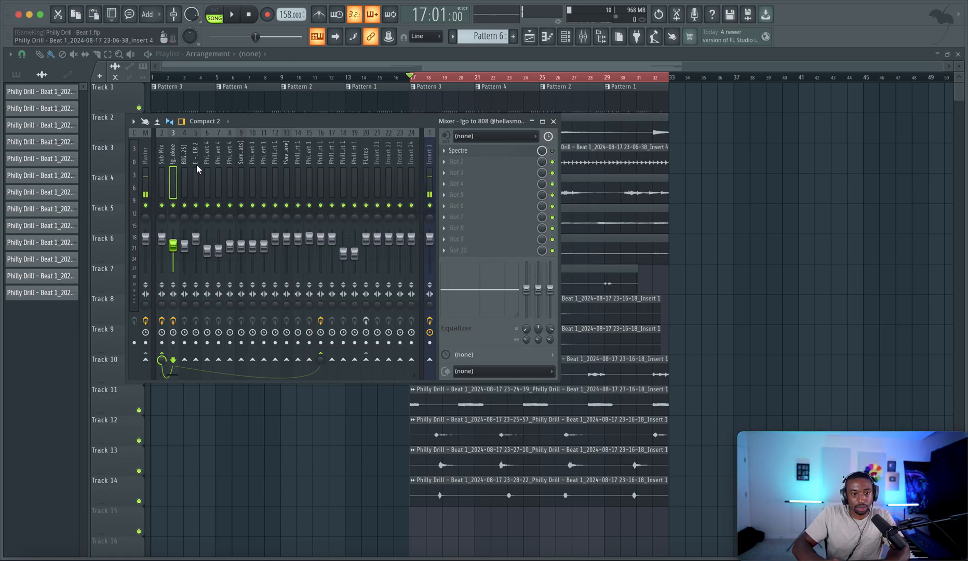
Move the Sub Mix Pro-Q 3 band-pass to 37.849 Hz with a Q of 0.568, audition the low end, and return to the 808 track.
key(Left)
click(474, 153)
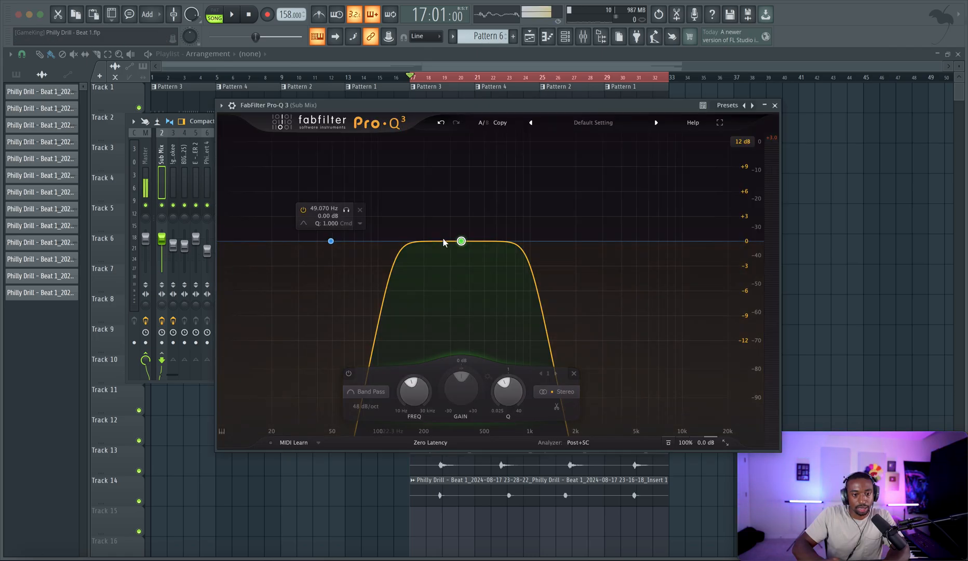
drag(461, 242, 315, 244)
key(space)
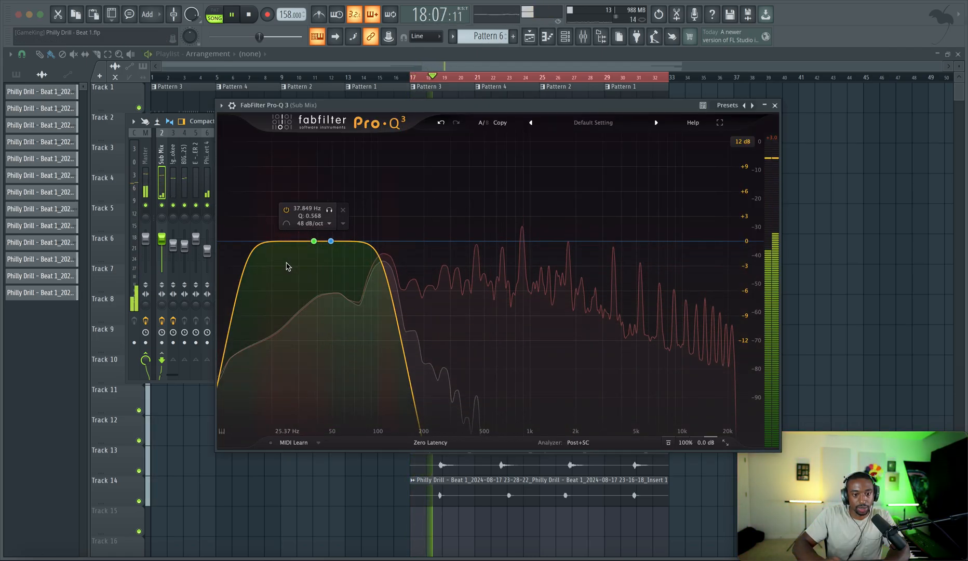
key(space)
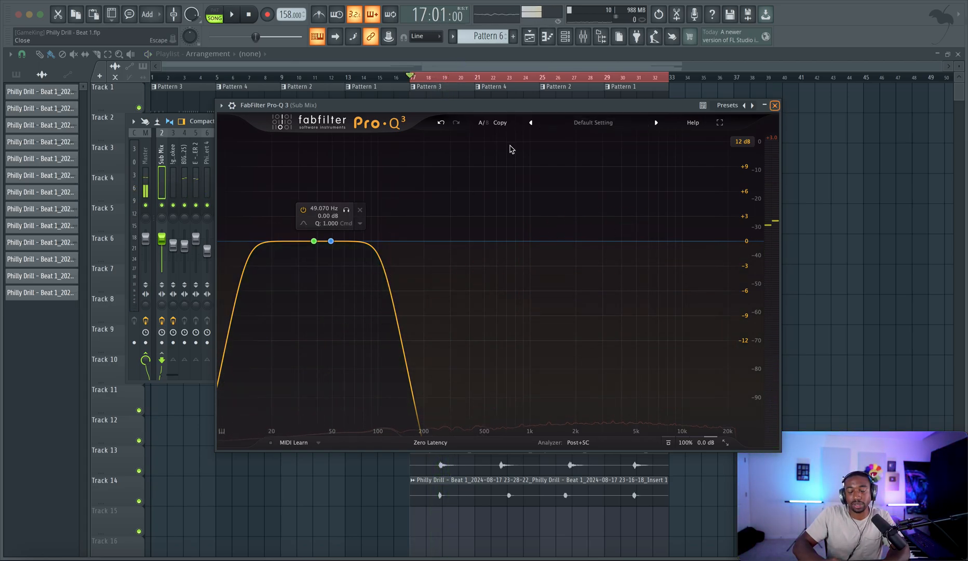
click(776, 106)
click(175, 188)
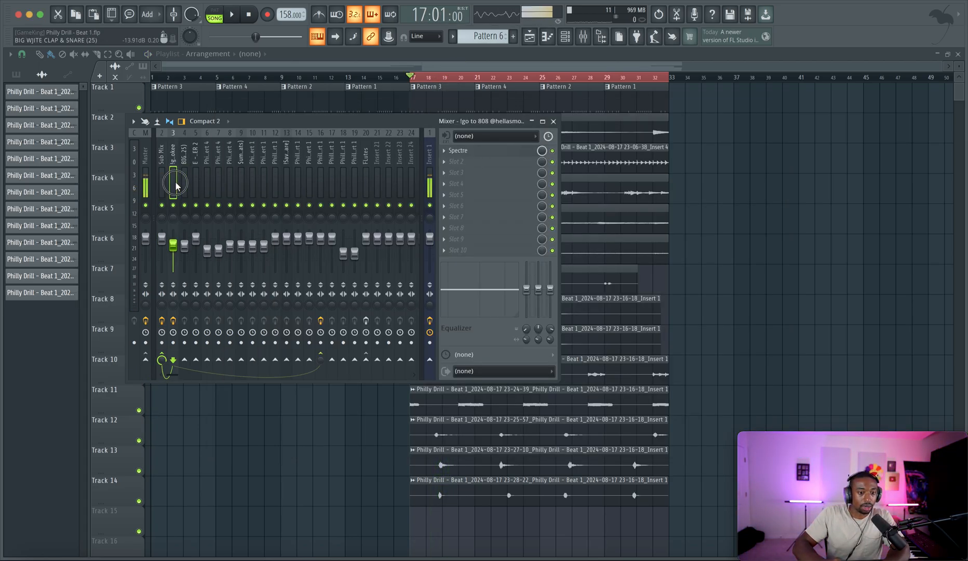
In the 808 track's Spectre, set the second band to Tube color at 43.74 Hz with a 3.39 dB boost and a Q of 4.75.
click(489, 153)
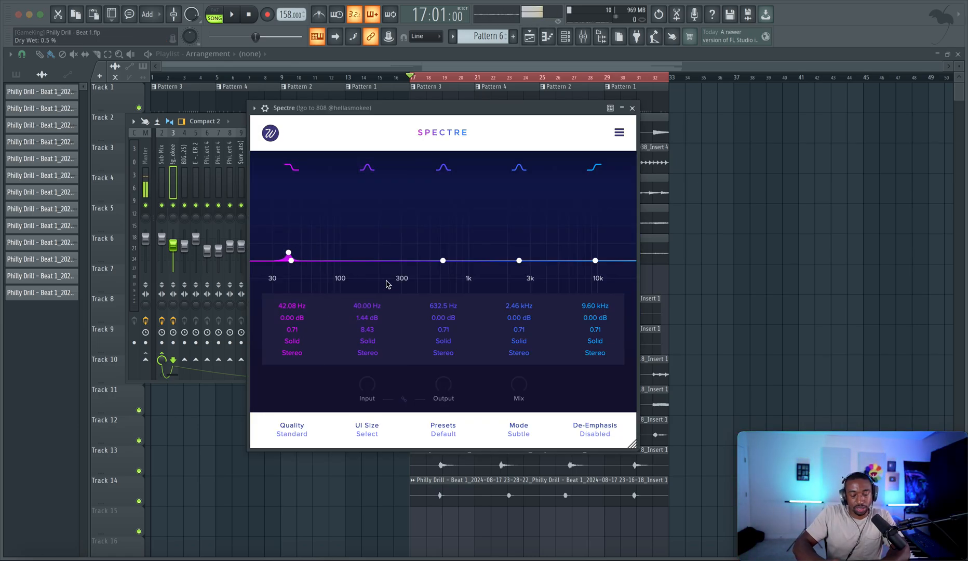
click(366, 342)
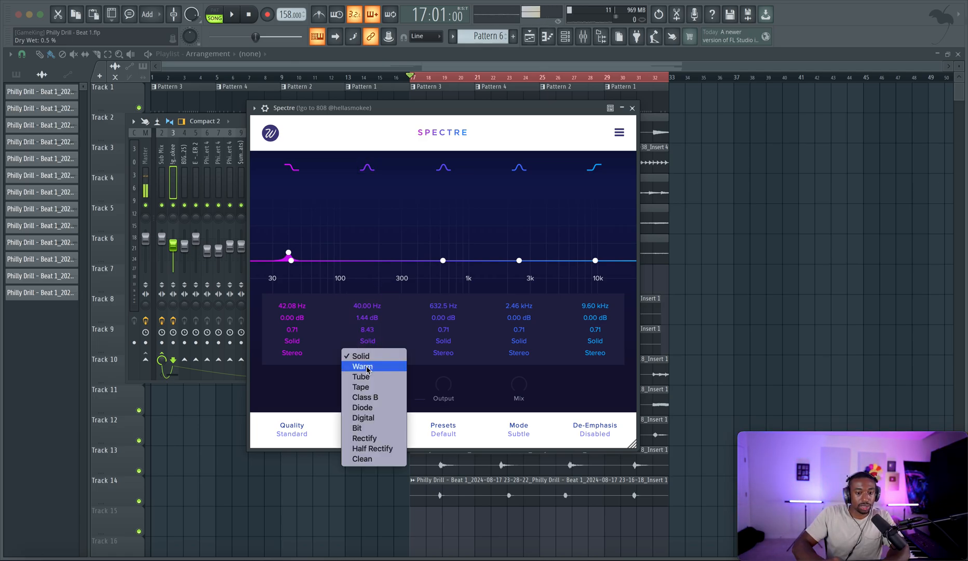
click(367, 377)
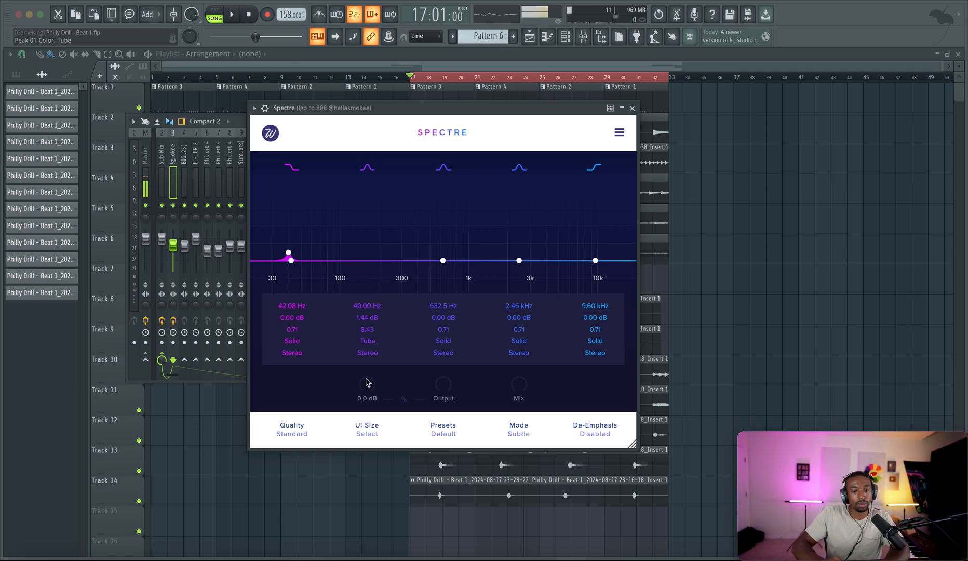
drag(288, 252, 295, 206)
key(space)
key(space)
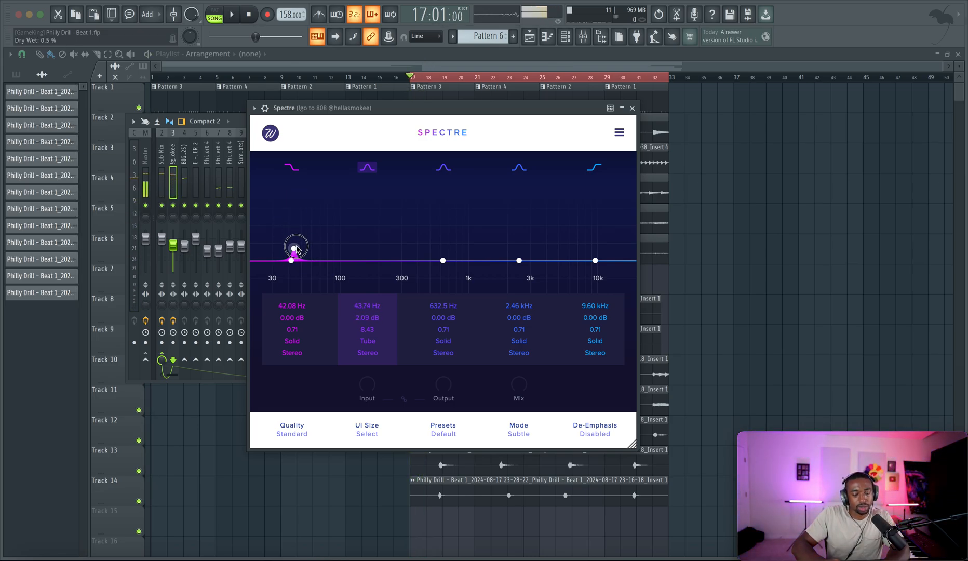
drag(296, 244, 297, 242)
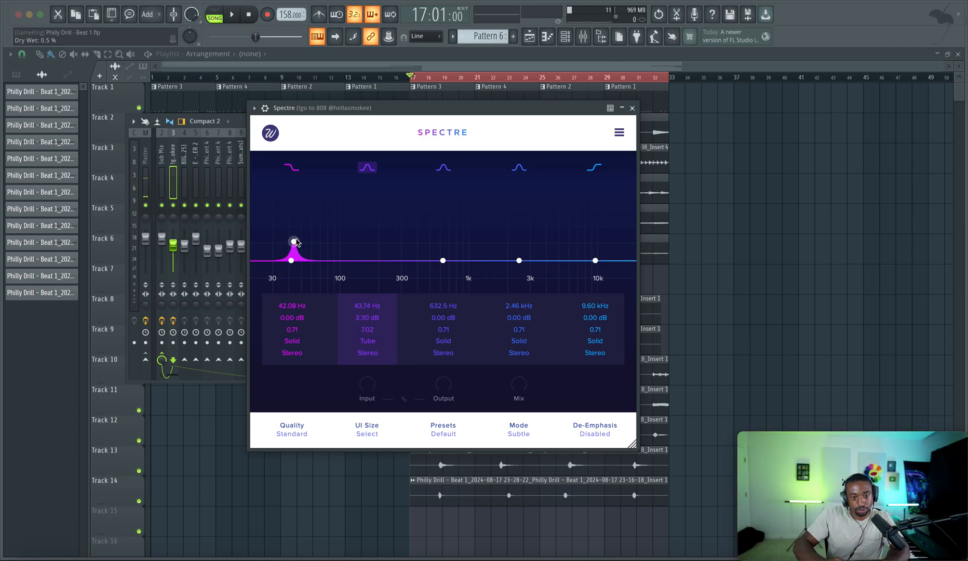
drag(297, 242, 296, 241)
key(space)
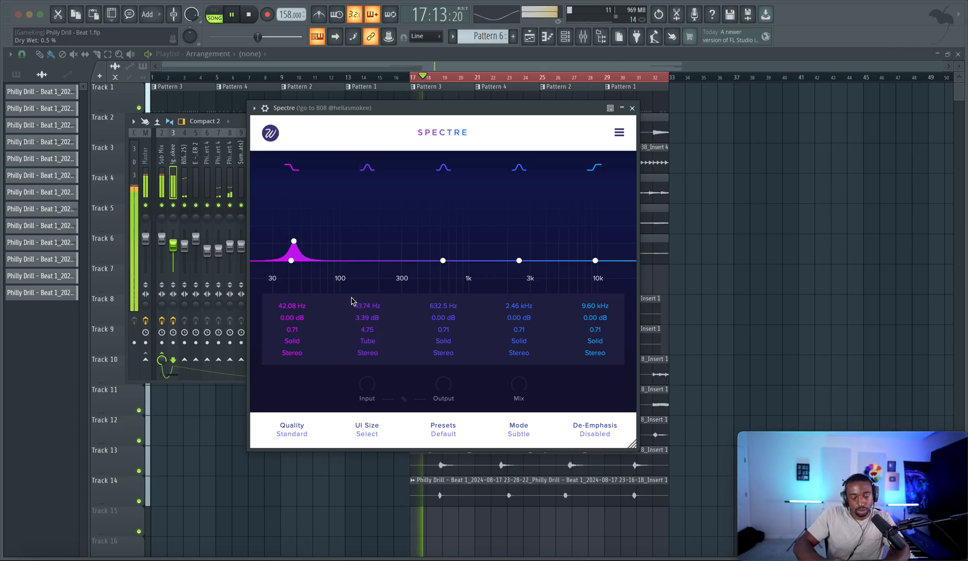
key(space)
Try the Tape color on Spectre's second band during playback, and set it back to Tube.
click(370, 339)
click(369, 387)
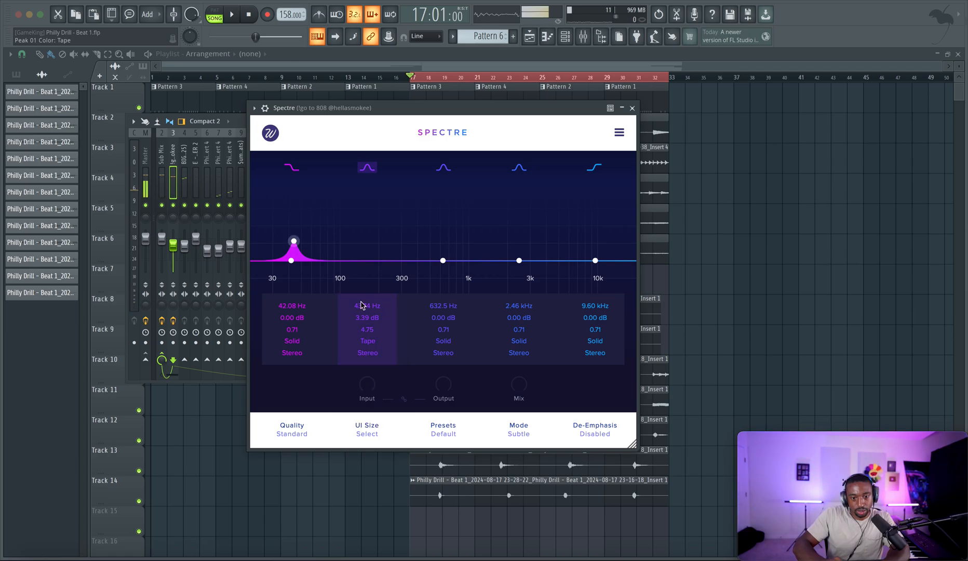
key(space)
key(space)
click(367, 340)
click(367, 374)
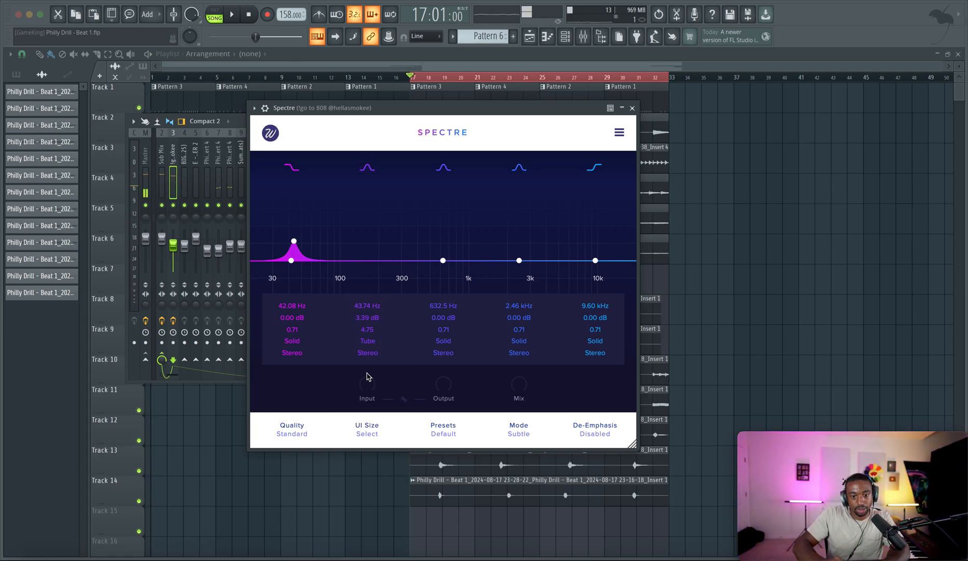
Close Spectre, move the Sub Mix Pro-Q 3 band-pass to 360.60 Hz with a Q of 0.634, and close the plugin.
click(632, 108)
click(167, 173)
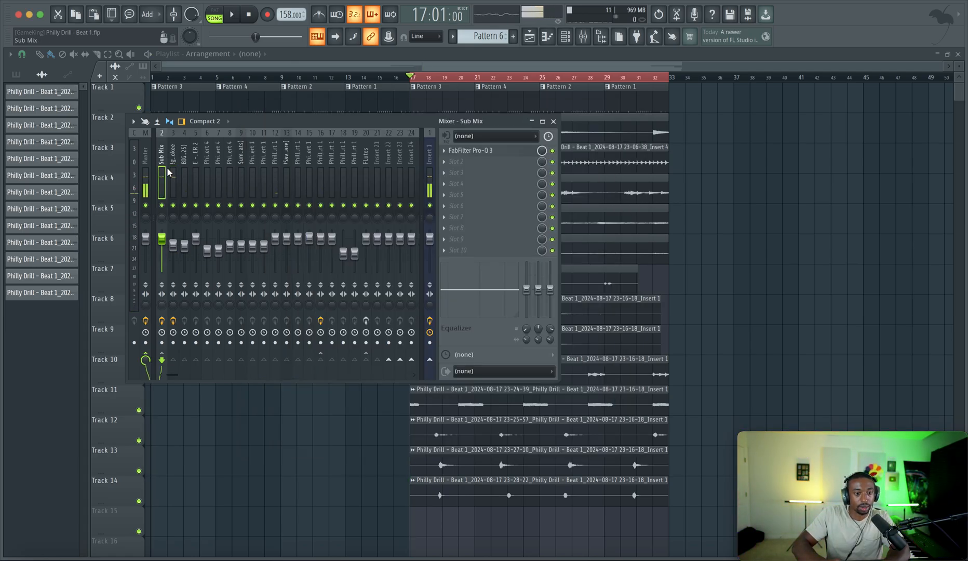
click(515, 151)
mouse_move(315, 242)
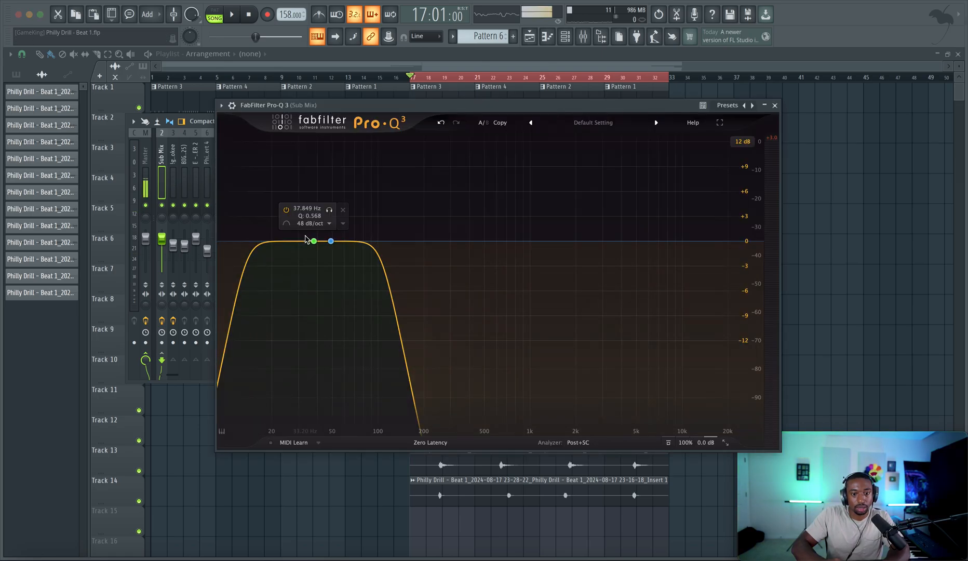
drag(317, 245, 463, 243)
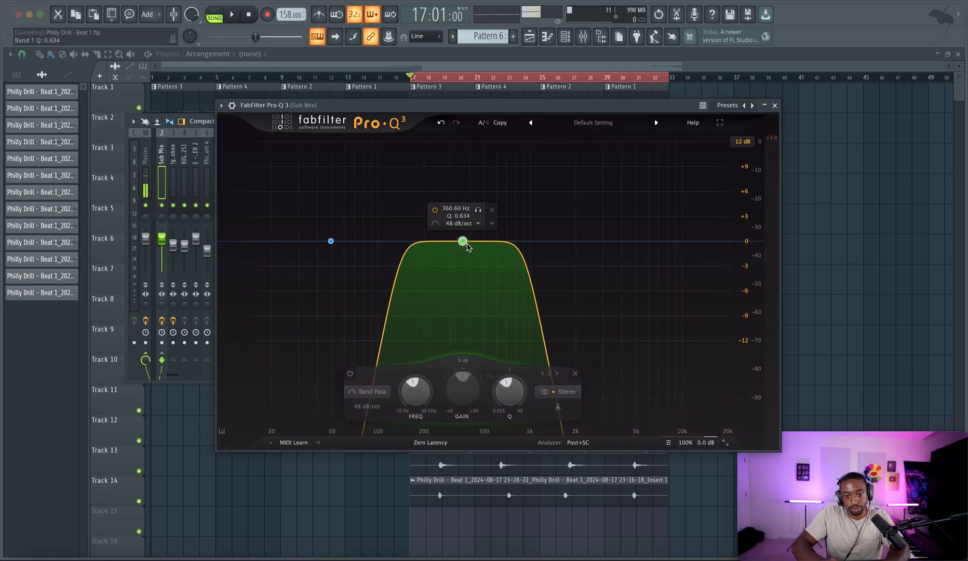
click(775, 106)
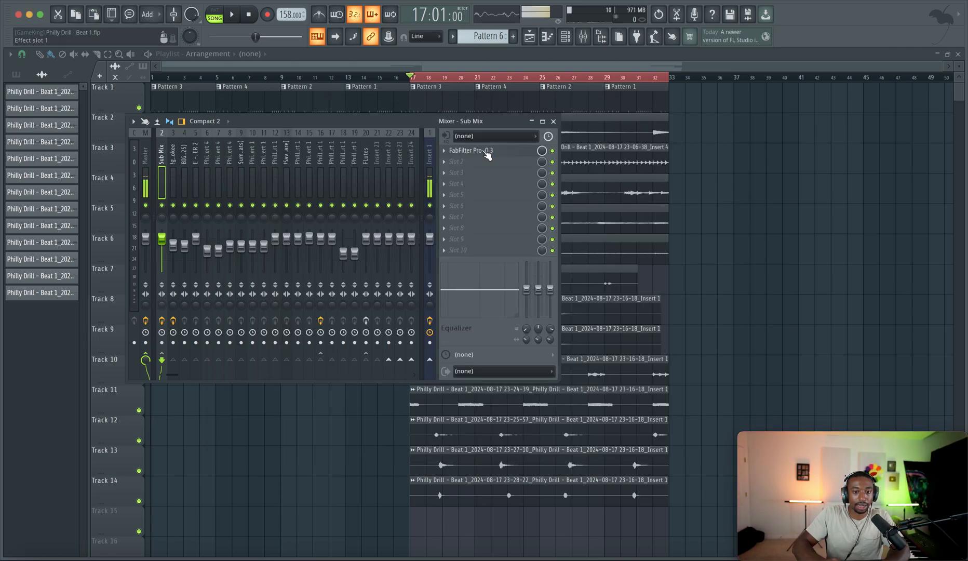
Compare the 808 track with Spectre bypassed and enabled while playing the beat through the midrange band-pass.
click(177, 178)
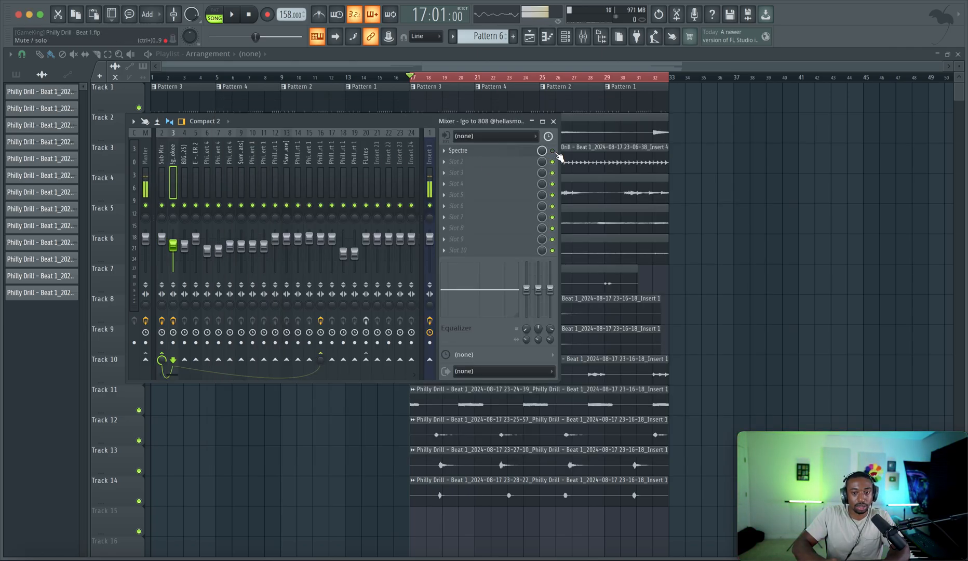
key(space)
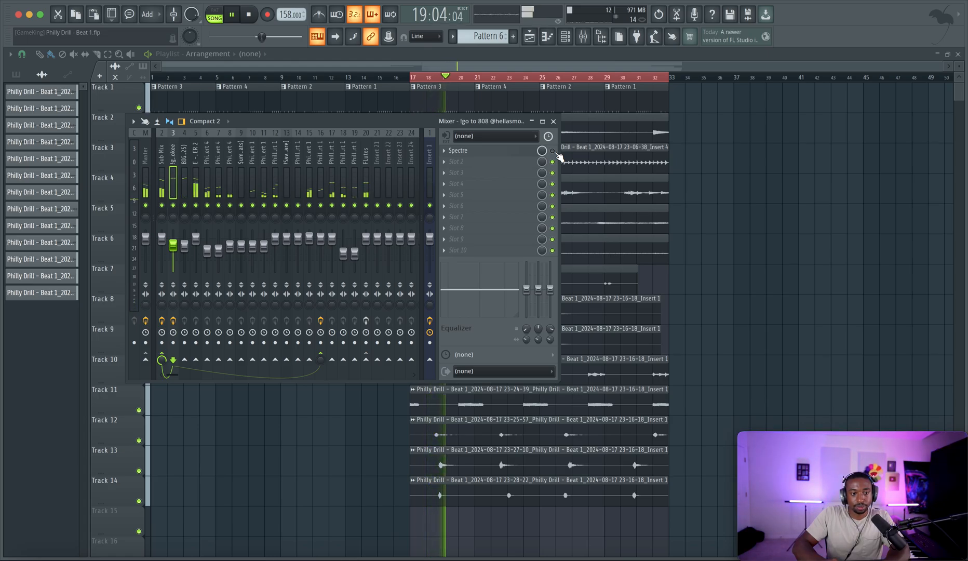
key(space)
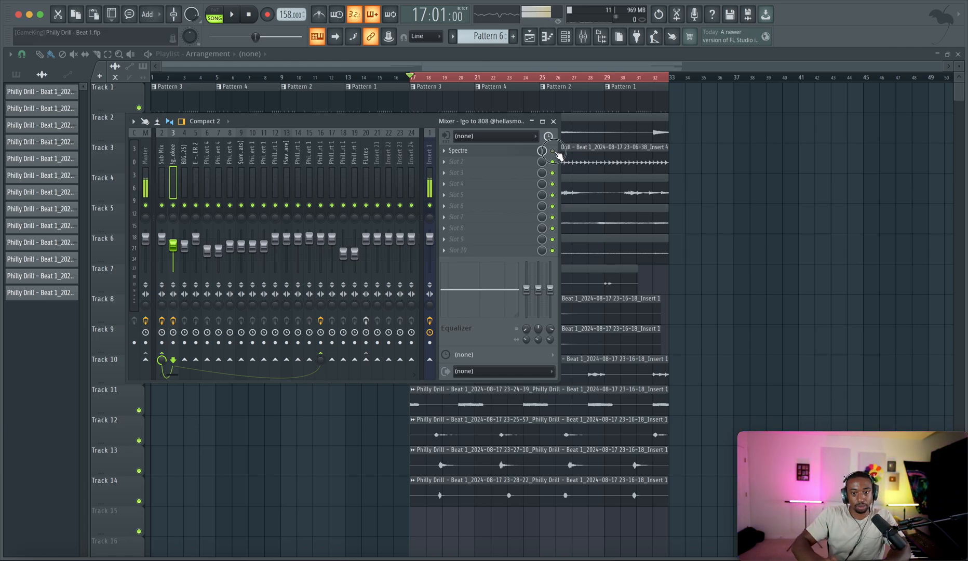
key(space)
Reopen Spectre on the 808 track and raise the second band to an 8.31 dB boost at 44.59 Hz, narrowing its Q to 4.58.
click(515, 151)
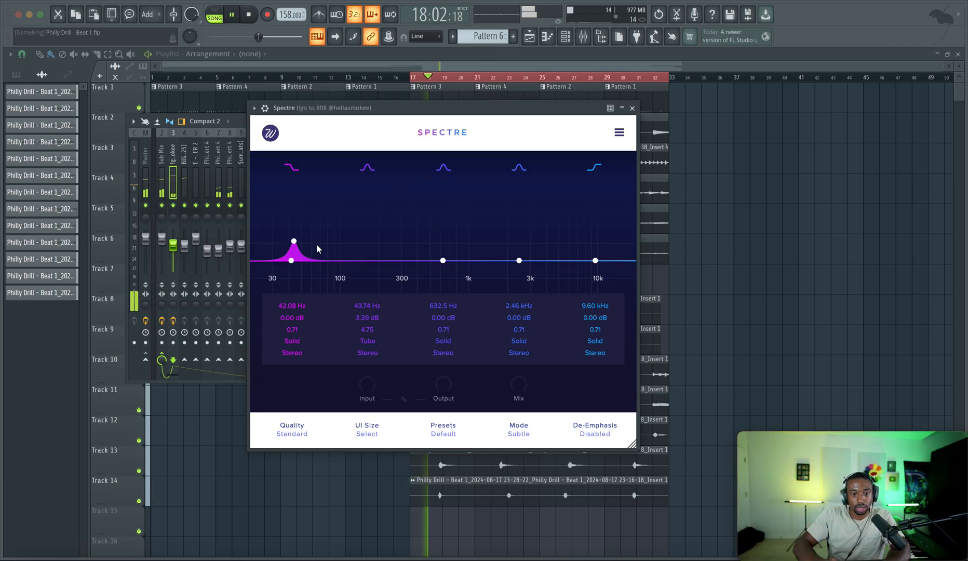
drag(294, 241, 295, 215)
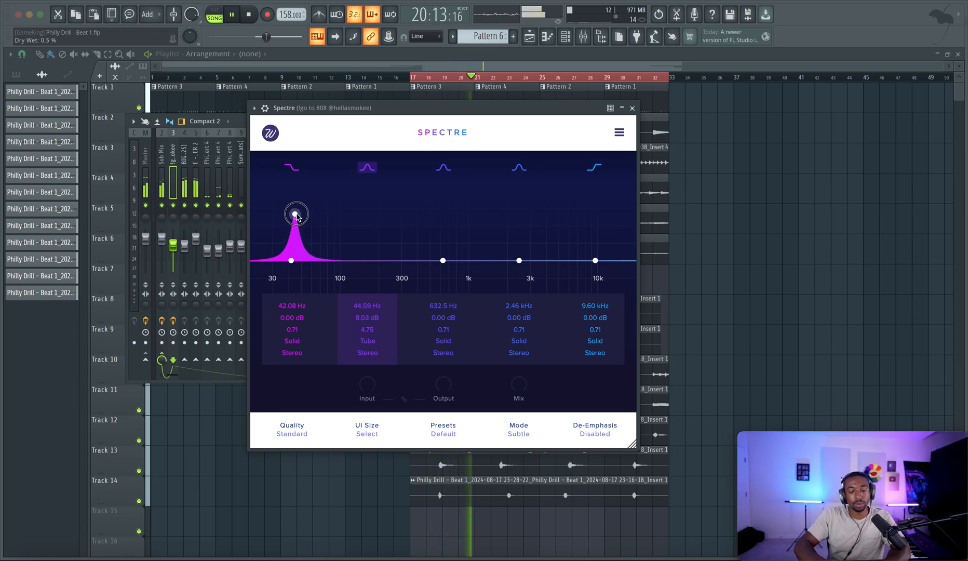
drag(295, 214, 299, 204)
key(space)
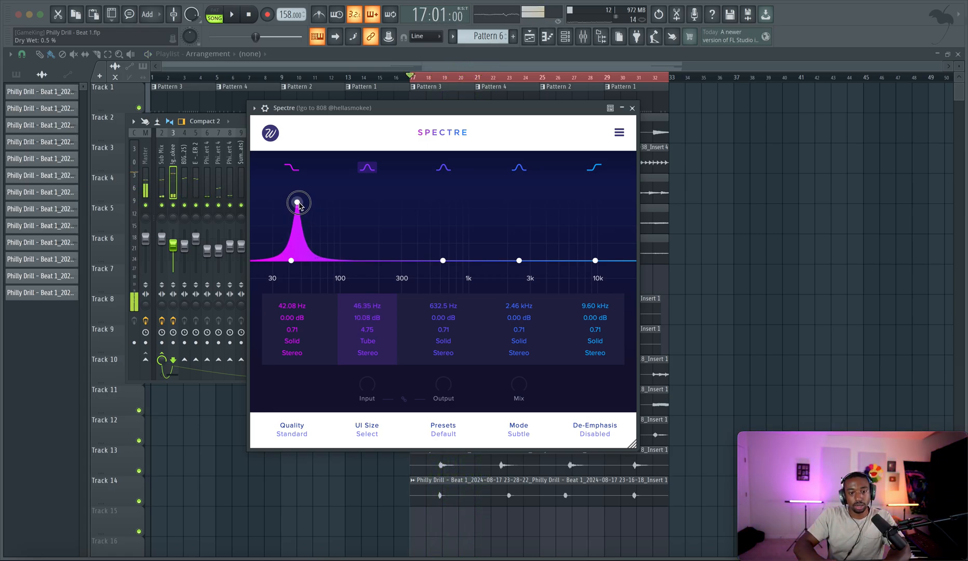
scroll(295, 214, down, 1)
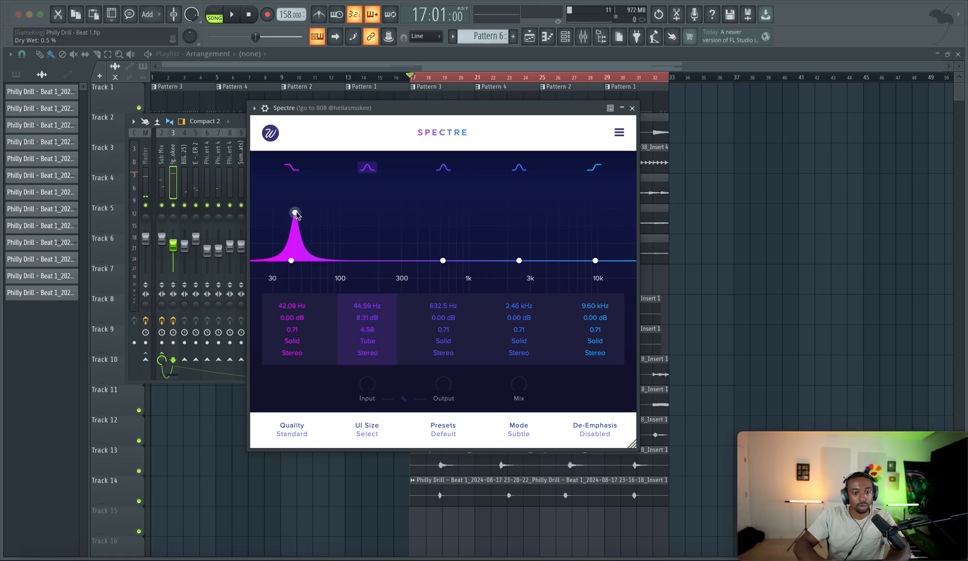
scroll(297, 215, down, 3)
Try Spectre's second band at 125.4 Hz with a 6.73 dB boost and a Q of 1.17 during playback, keeping the Tube color.
drag(295, 213, 357, 227)
key(space)
key(space)
key(space)
scroll(345, 239, up, 5)
scroll(344, 241, down, 5)
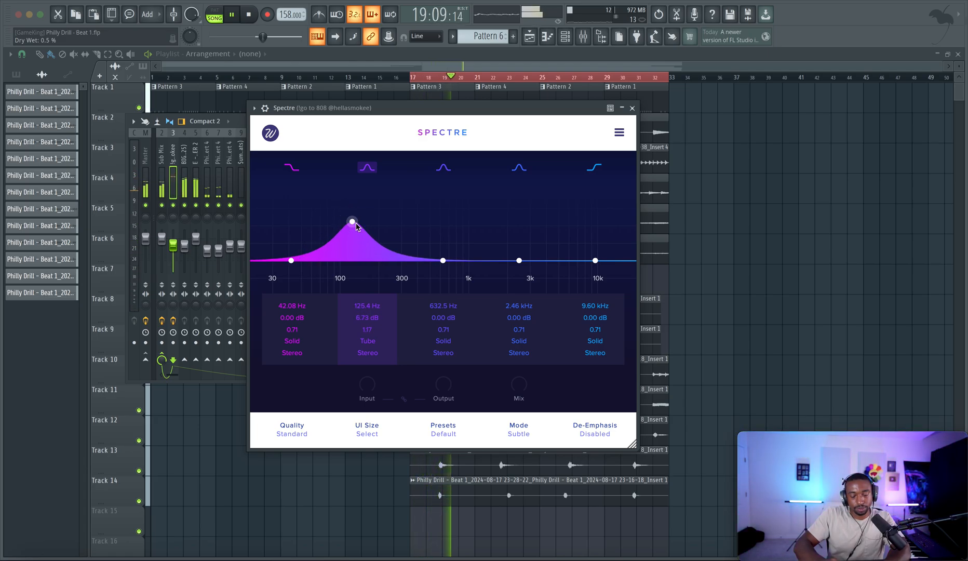
click(368, 341)
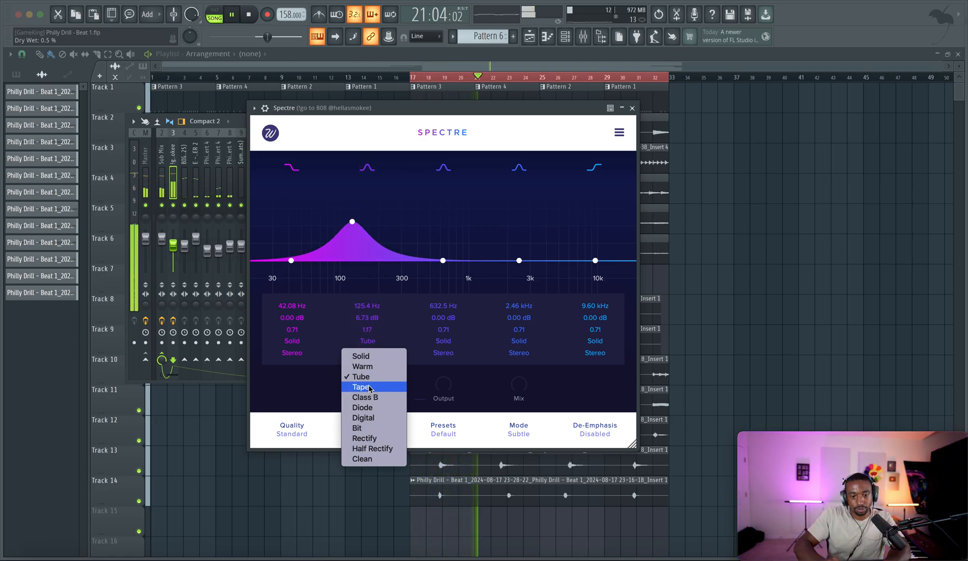
click(324, 377)
key(space)
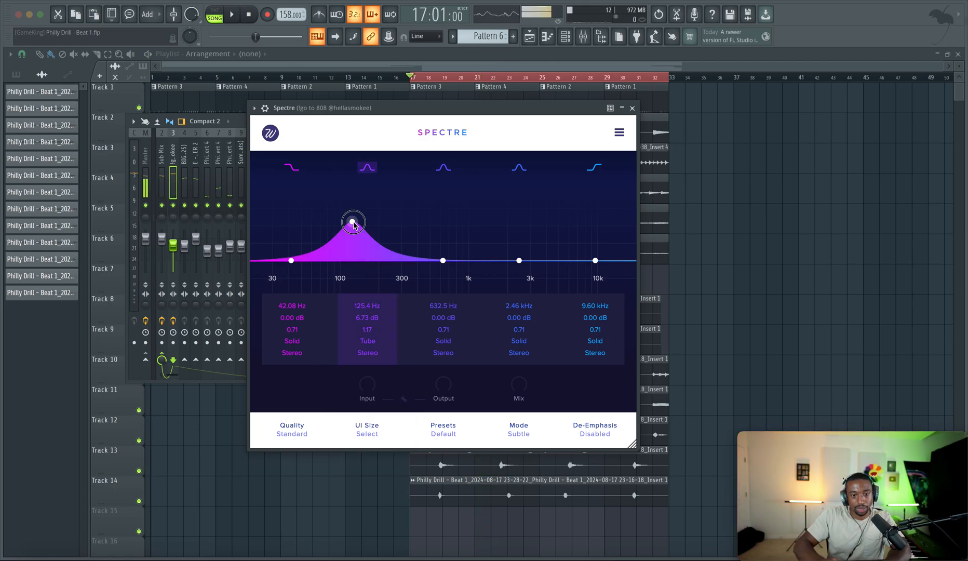
Try Spectre's second band higher up, moving it through 167.5 and 237.2 Hz to 263.8 Hz at 6.73 dB with a Q of 1.63.
drag(352, 222, 370, 220)
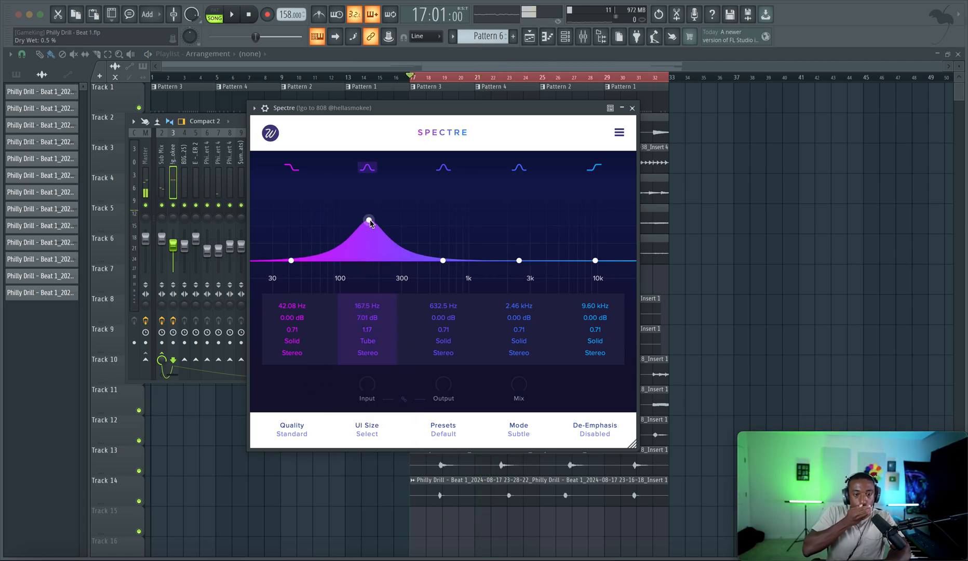
key(space)
drag(369, 220, 390, 225)
key(space)
scroll(395, 222, down, 3)
key(space)
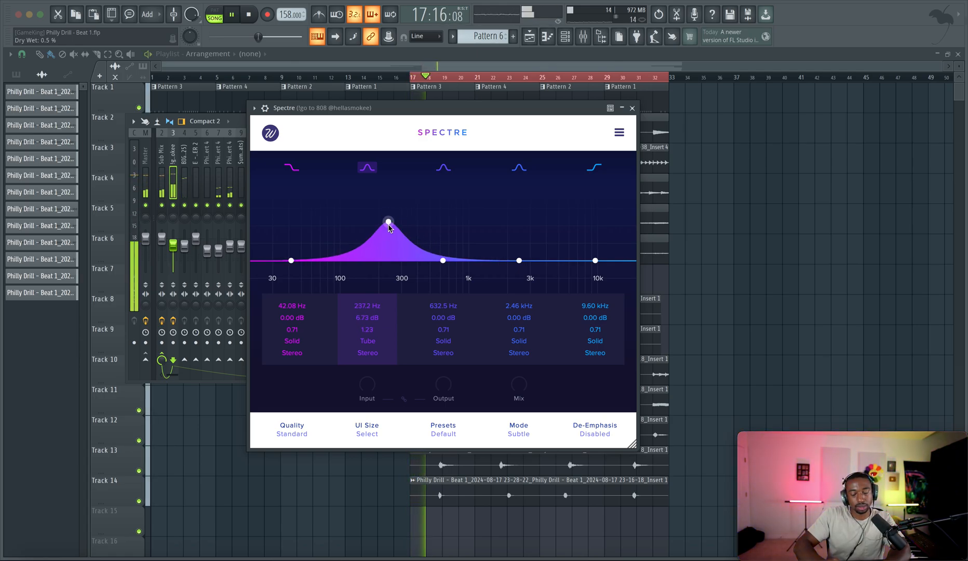
key(space)
key(space)
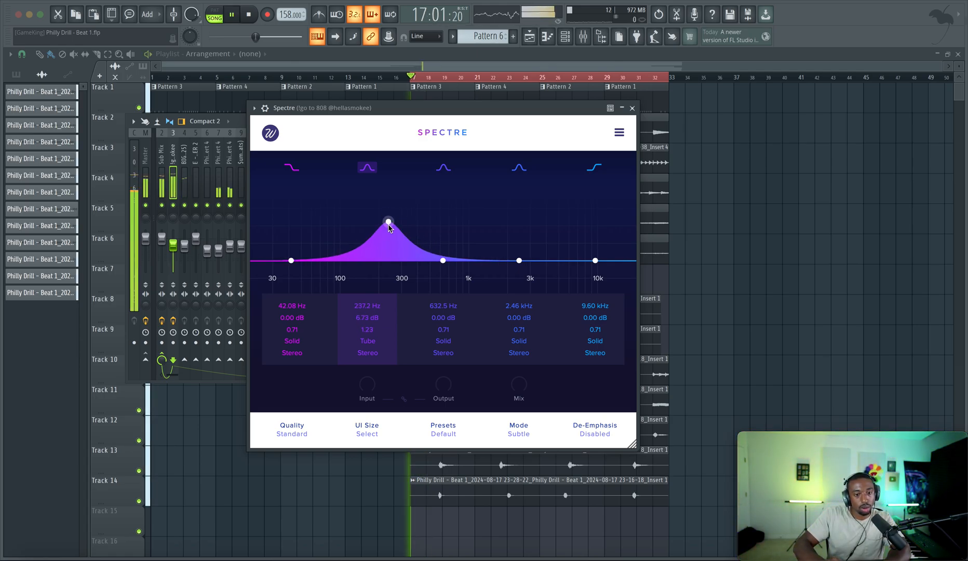
key(space)
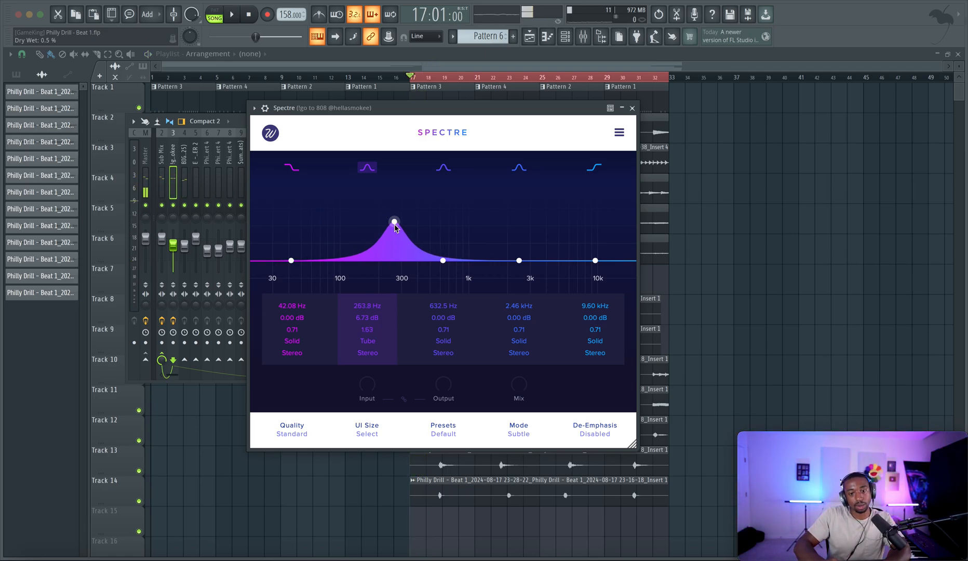
Set Spectre's second band to 124.2 Hz with a 6.64 dB boost and a Q of 1.65, audition it, and close the plugin.
key(space)
drag(401, 222, 355, 226)
key(space)
key(space)
key(space)
key(space)
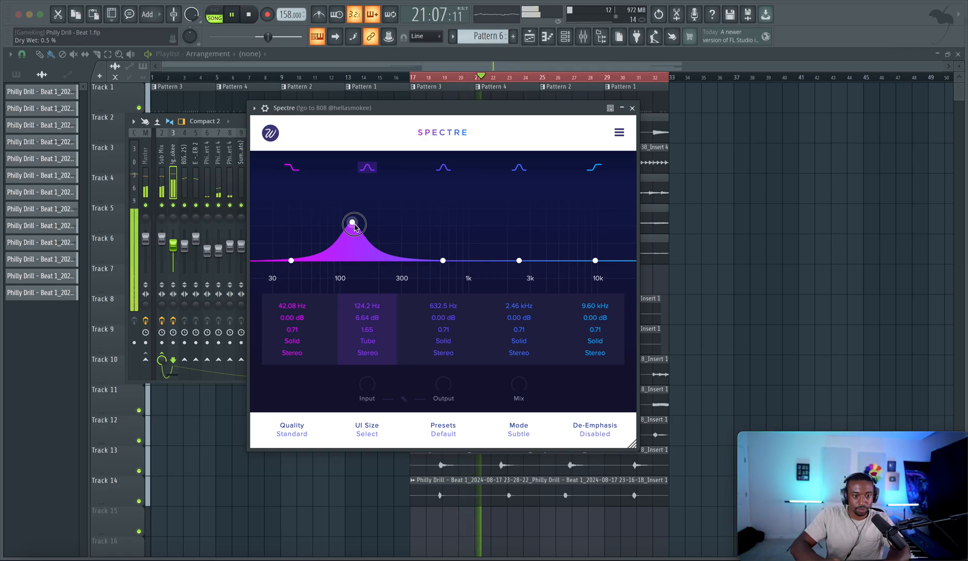
key(space)
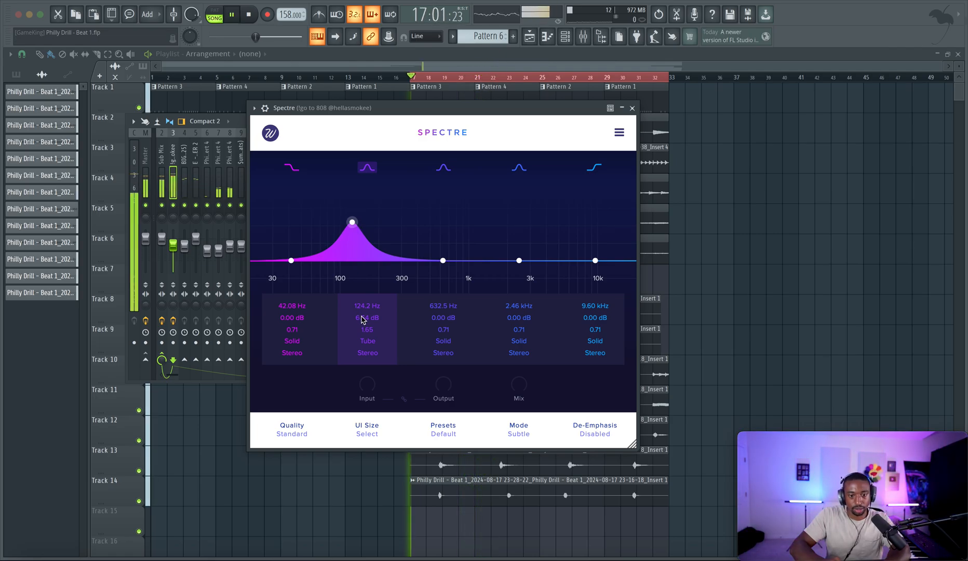
click(632, 109)
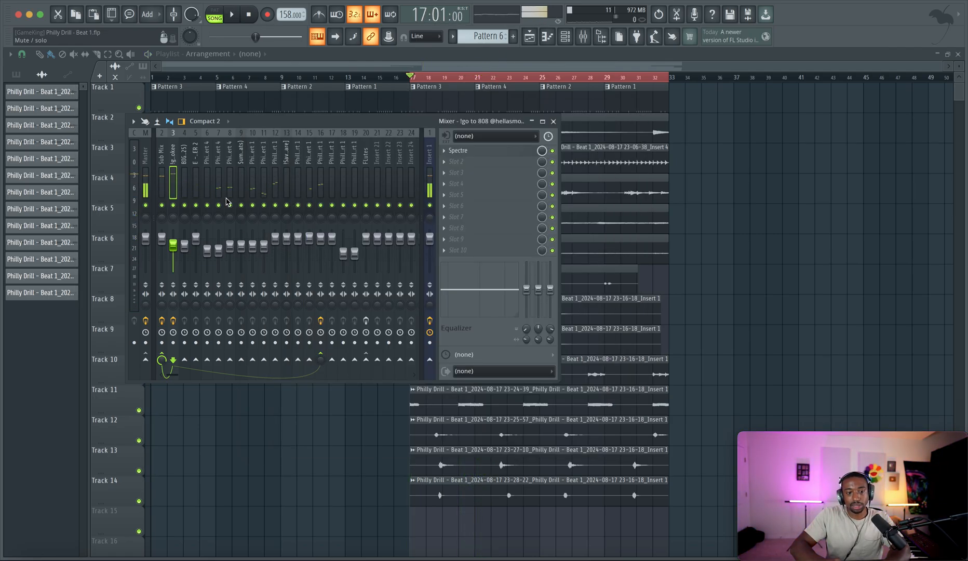
Bypass Pro-Q 3 on the Sub Mix, play the full-range beat, and select the 808 track.
click(162, 182)
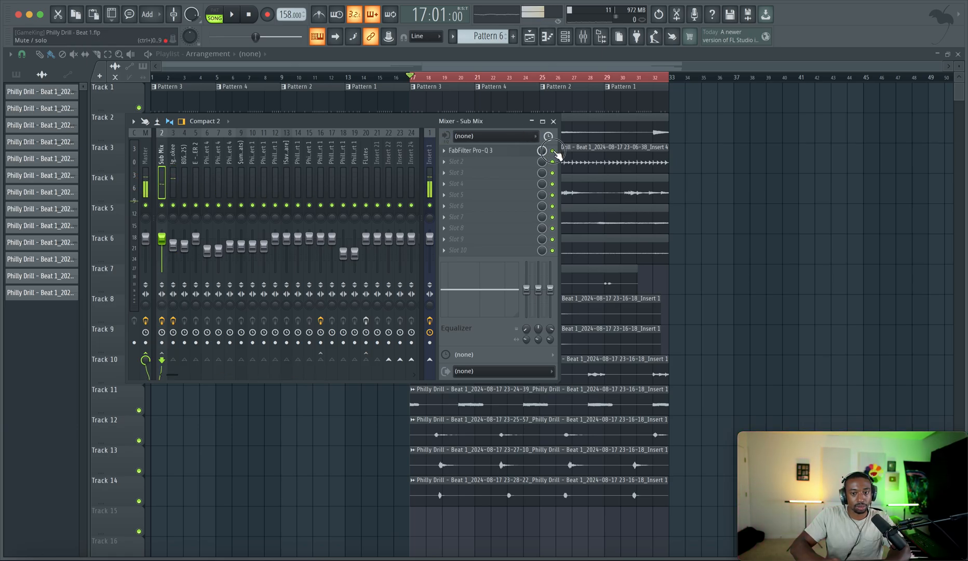
key(space)
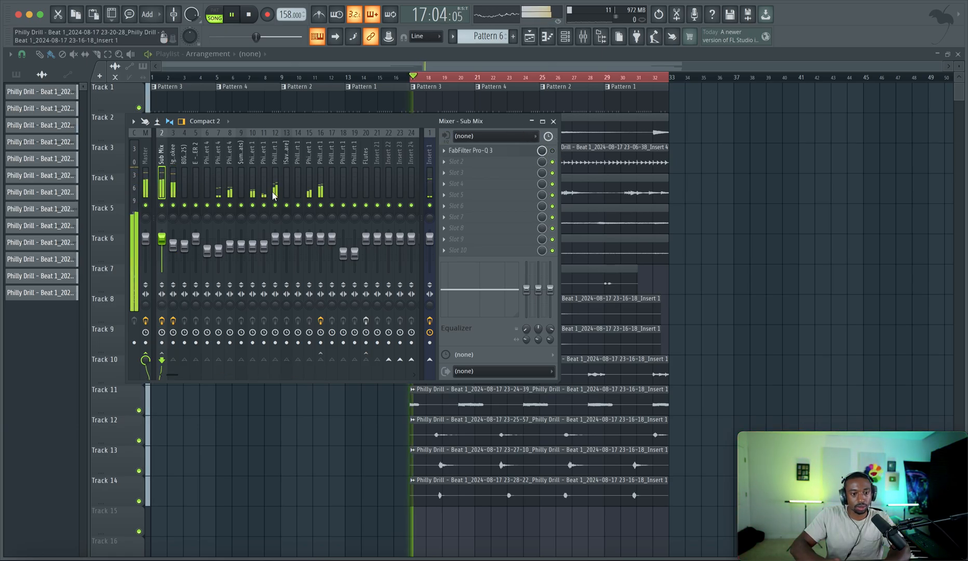
click(173, 183)
key(space)
key(space)
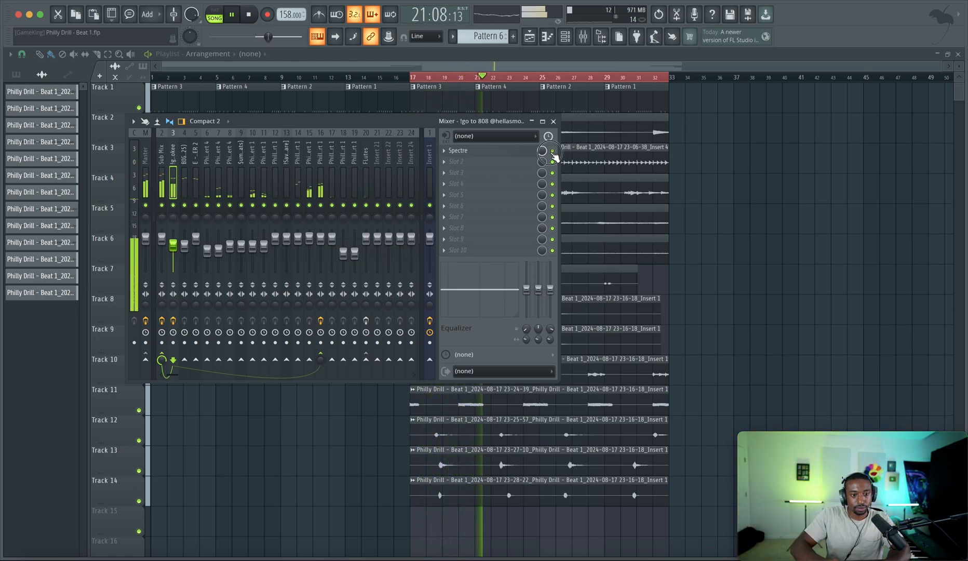
Review the 808's Spectre settings, compare the effect on and off in the full mix, and return to the Sub Mix track.
click(504, 152)
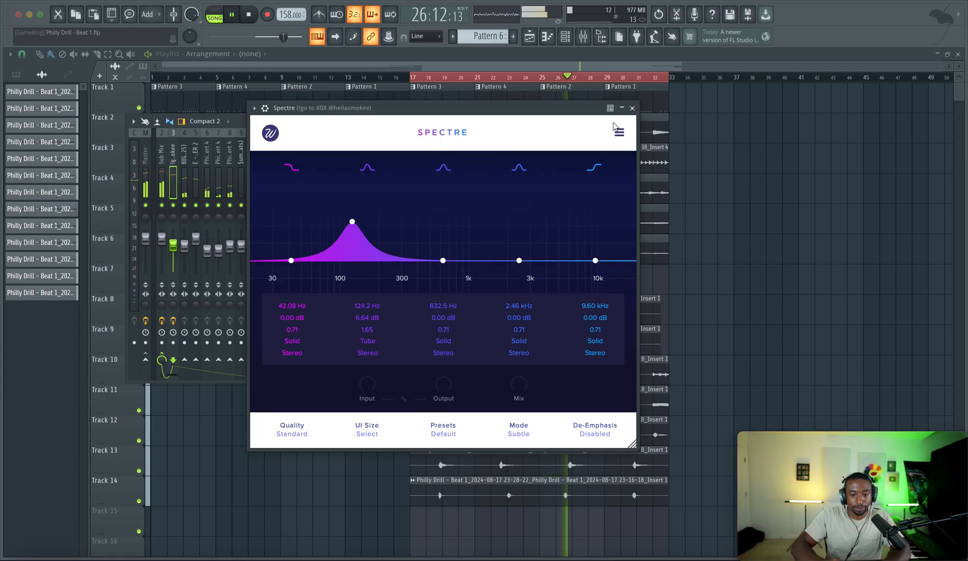
click(632, 107)
click(553, 151)
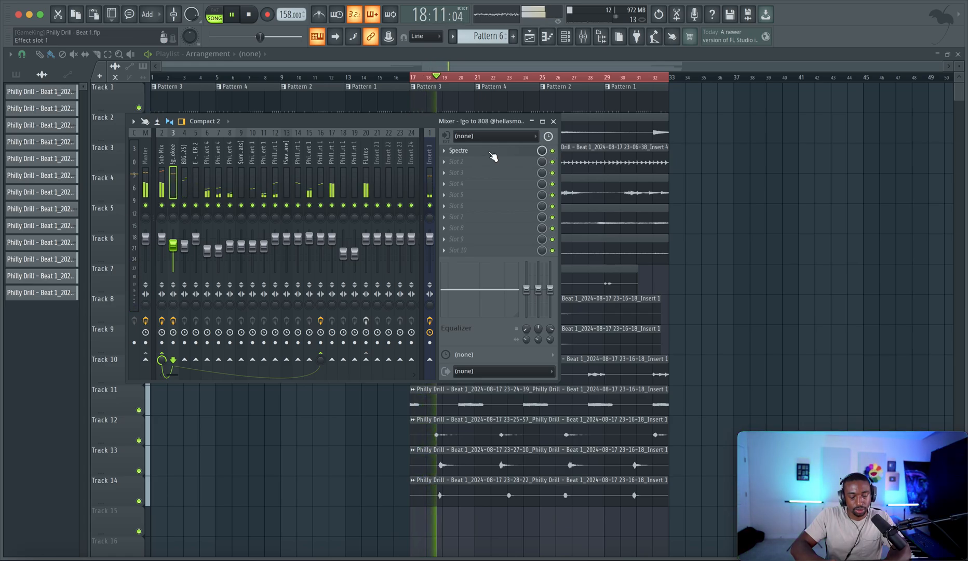
click(162, 184)
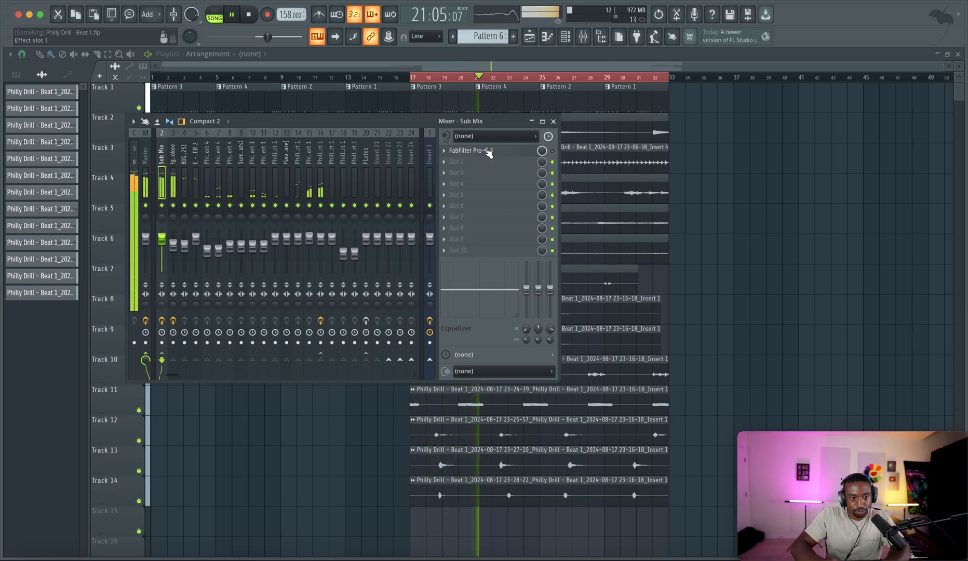
Stop playback and add Fruity Soft Clipper to the 808 track's second effect slot, after Spectre.
key(space)
click(175, 174)
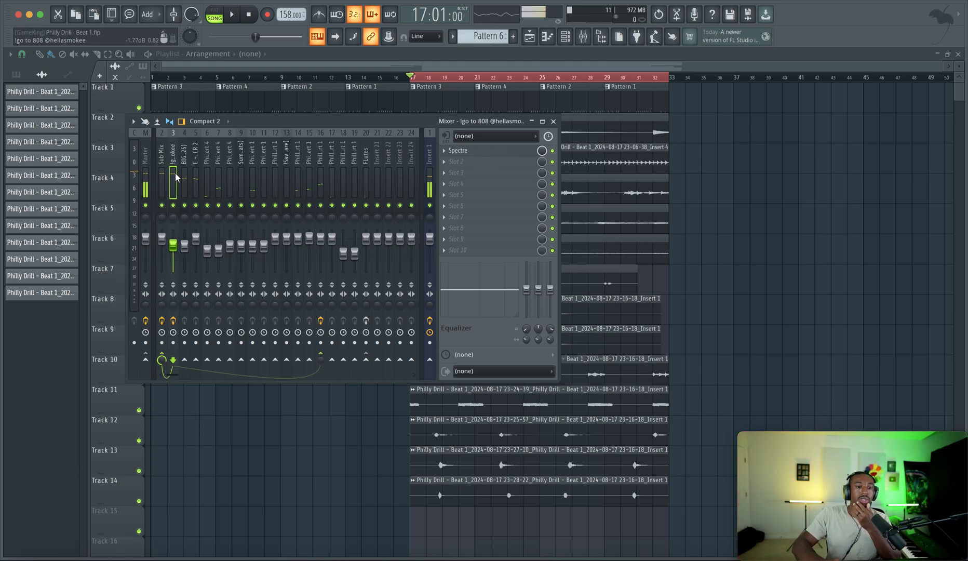
click(476, 167)
scroll(375, 202, right, 6)
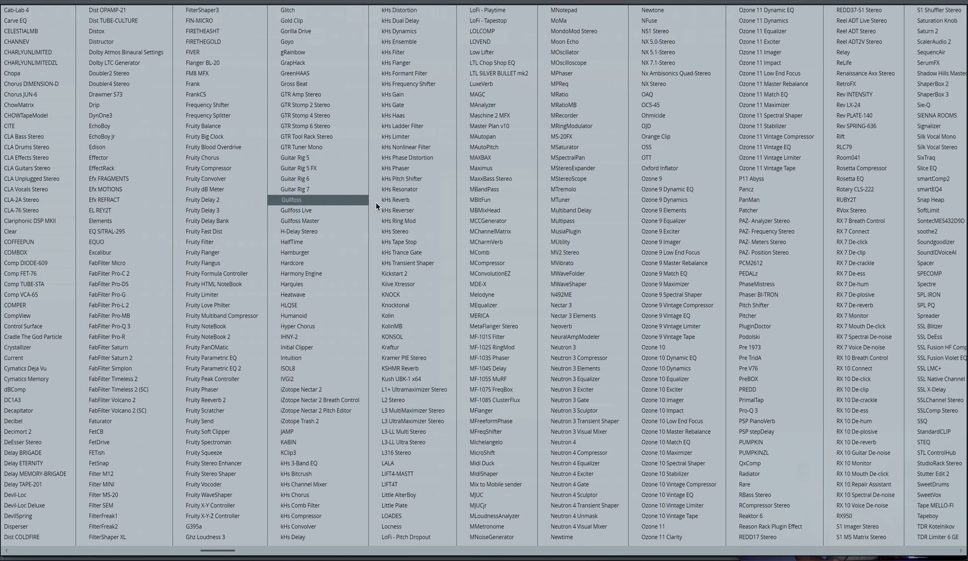
scroll(375, 202, right, 3)
scroll(334, 244, left, 7)
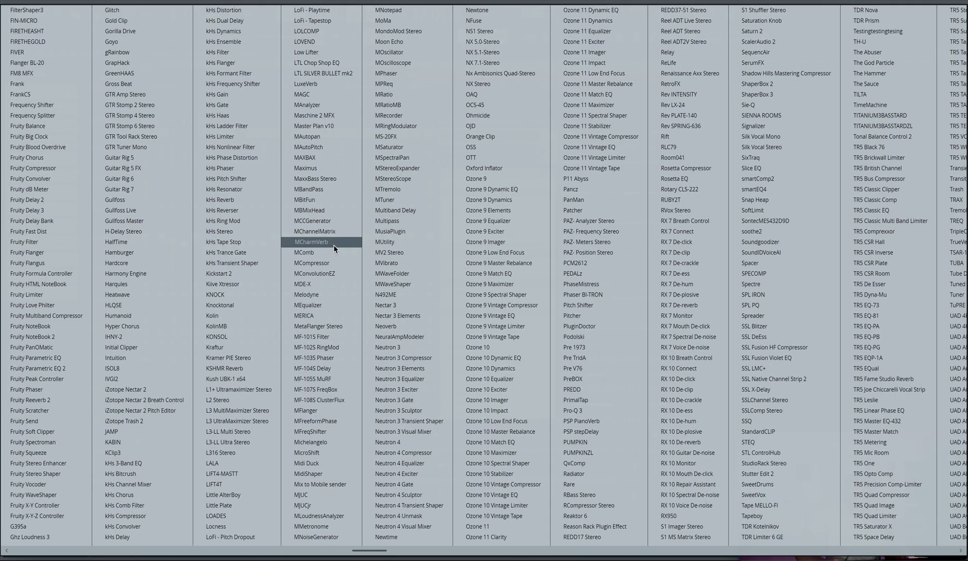
scroll(285, 265, left, 2)
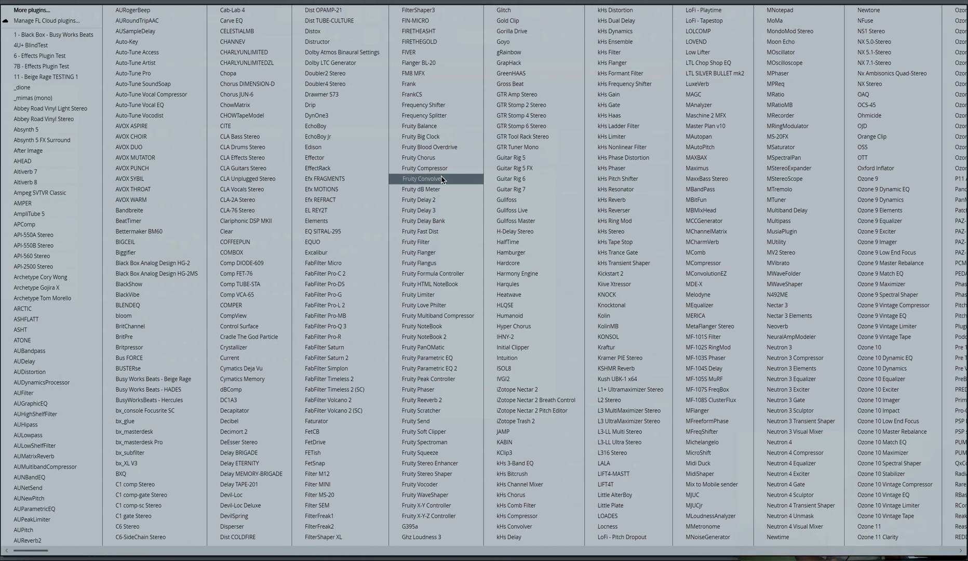
click(432, 431)
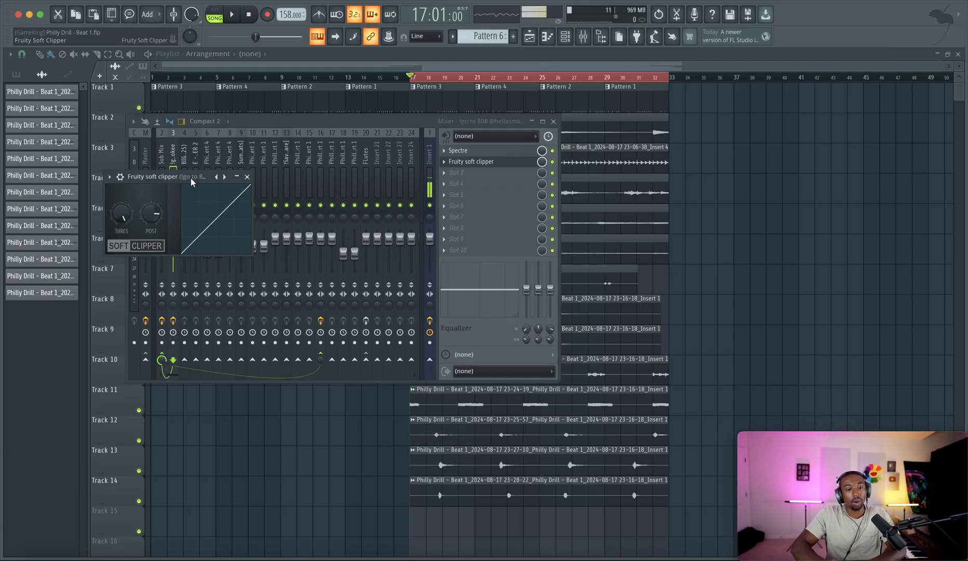
drag(191, 176, 433, 234)
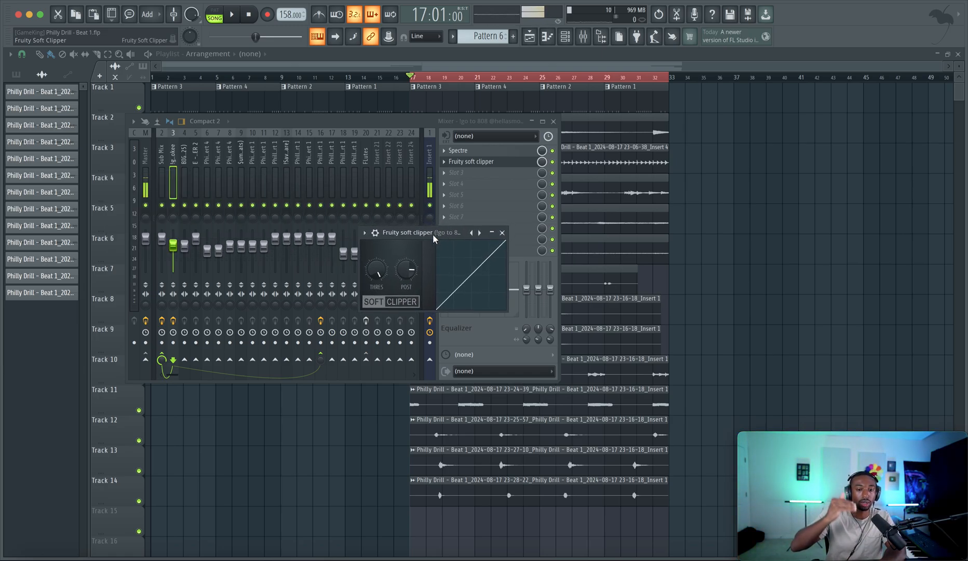
Play the beat with the soft clipper on the 808 and close the clipper's window.
key(space)
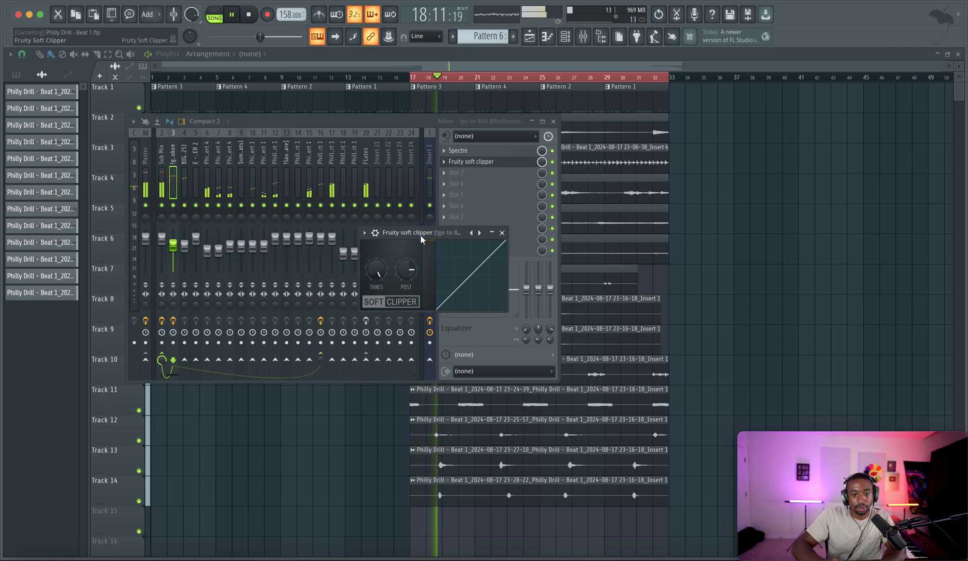
click(502, 233)
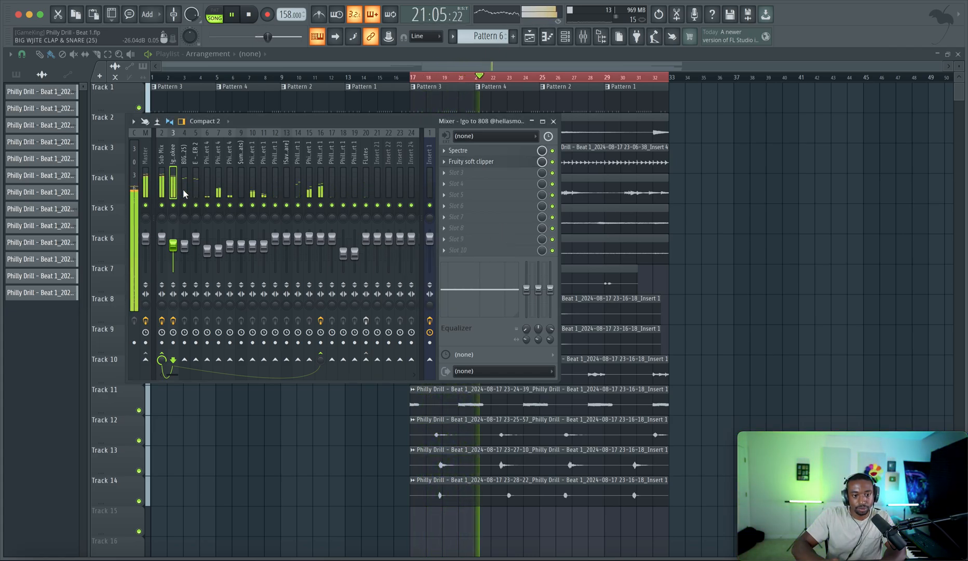
key(space)
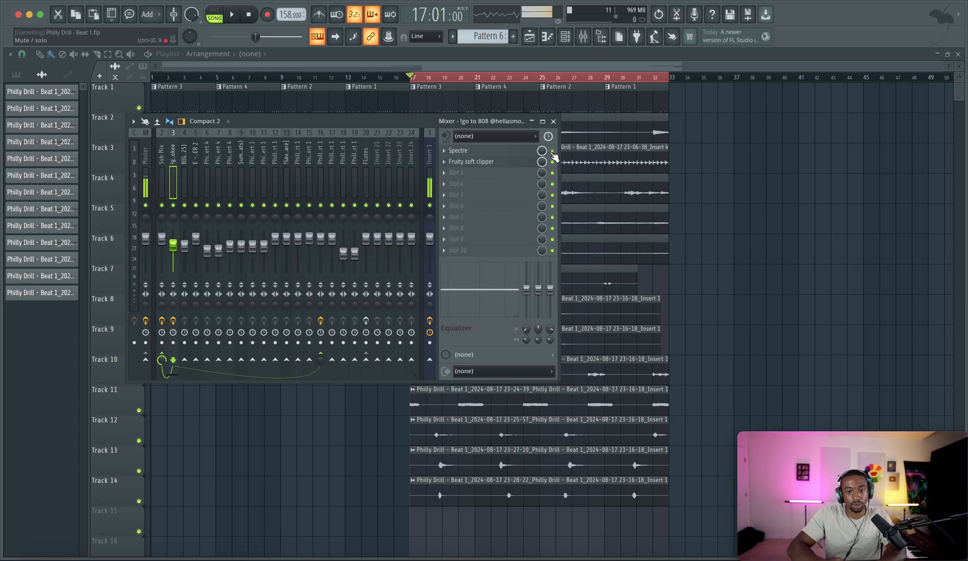
key(space)
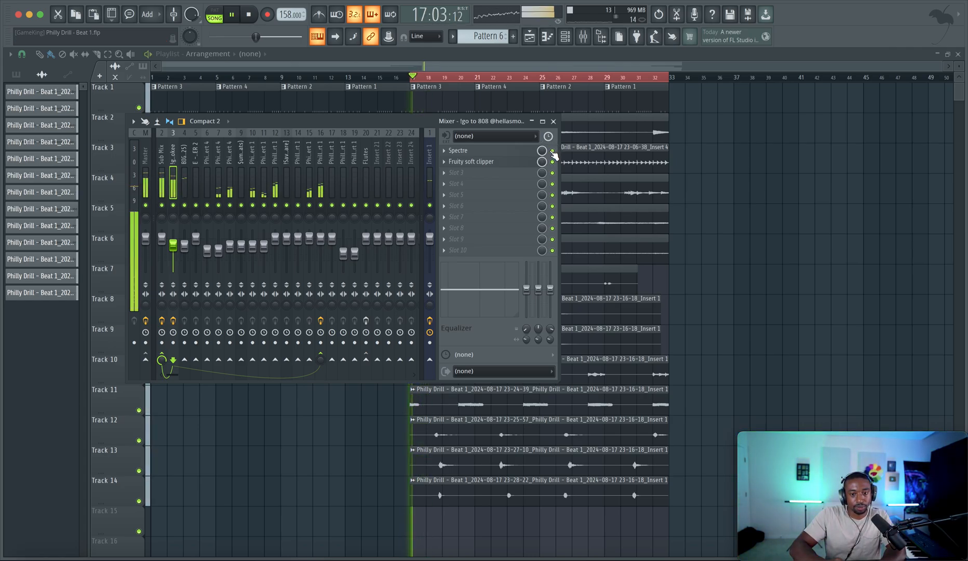
key(space)
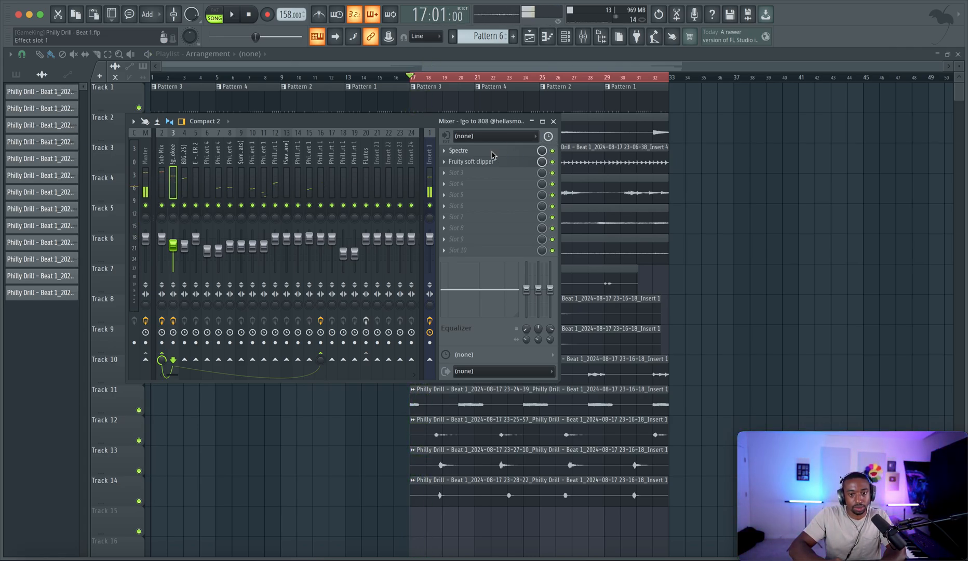
Set the gain of Spectre's second band on the 808 to 3.00 dB, close the plugin and play the beat.
key(space)
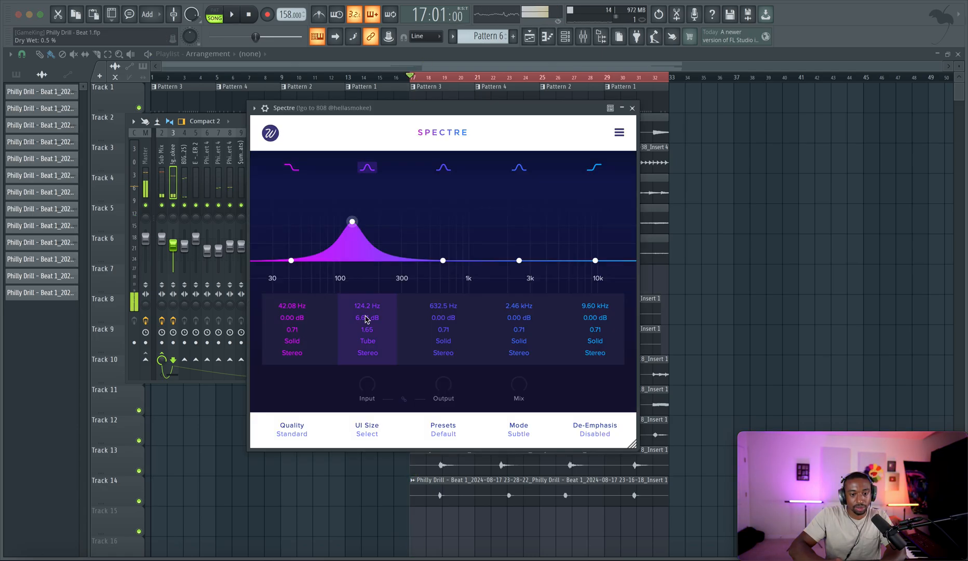
key(Return)
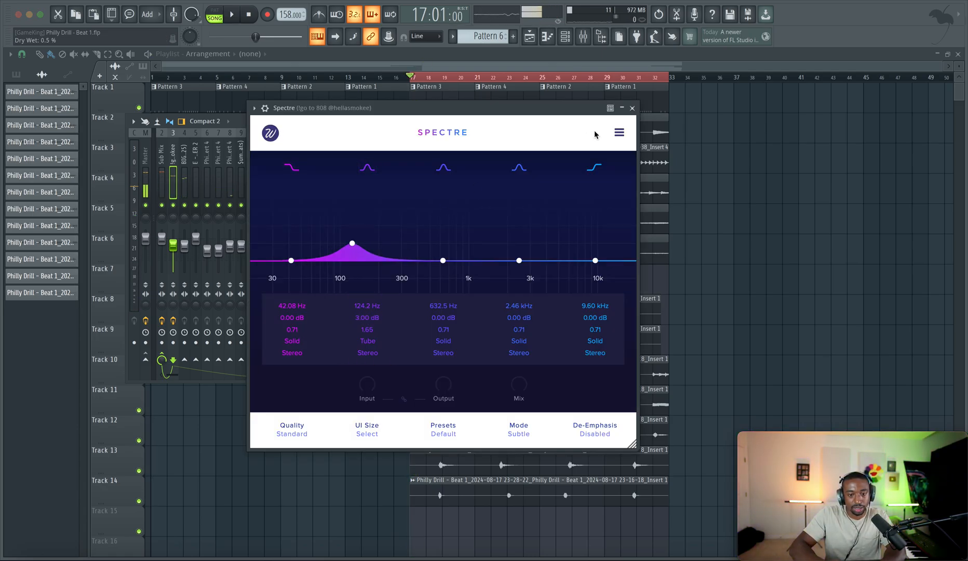
click(633, 108)
key(space)
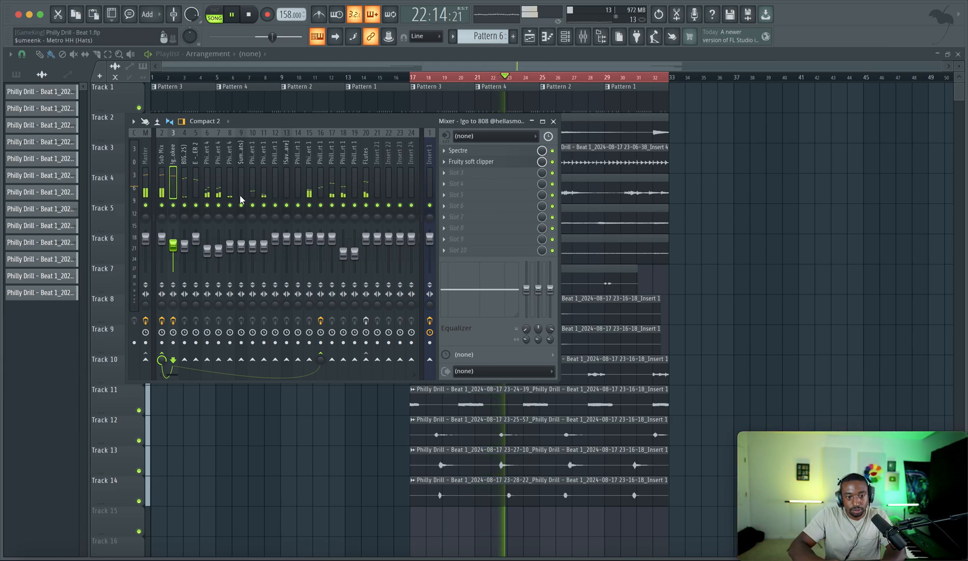
Set Spectre's output on the 808 track to 2.6 dB after trying 5.3 dB, and audition it with the beat.
click(162, 194)
click(173, 187)
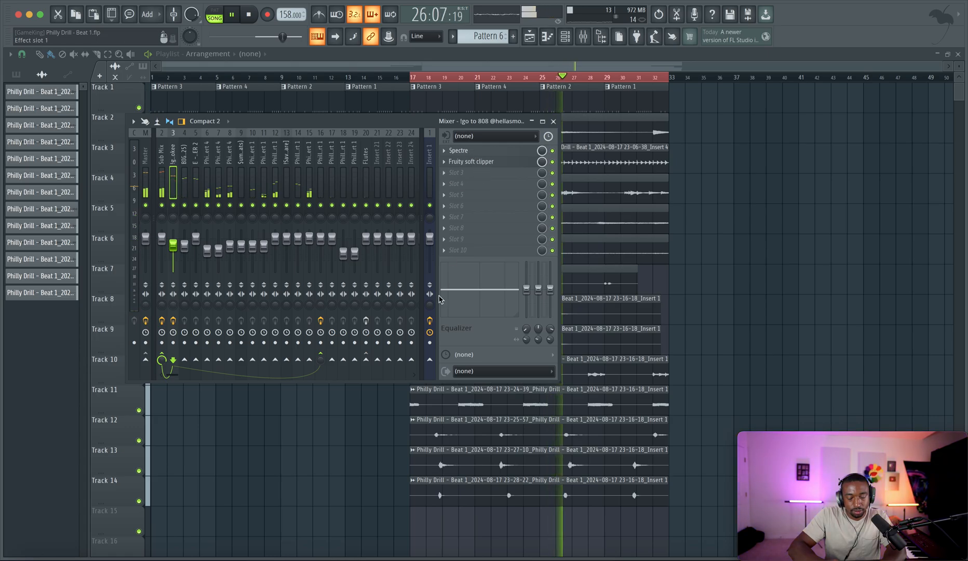
drag(455, 398, 450, 370)
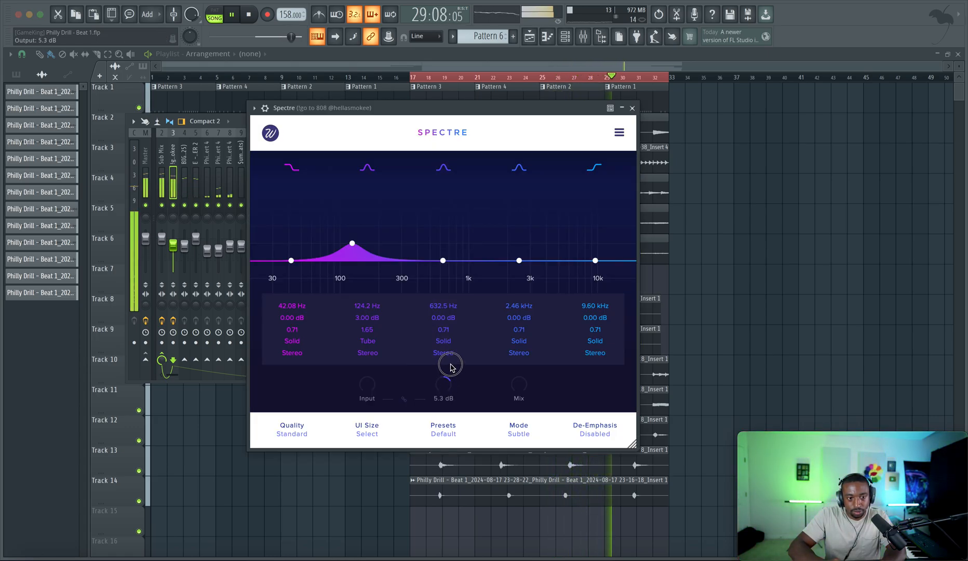
key(space)
drag(450, 367, 444, 389)
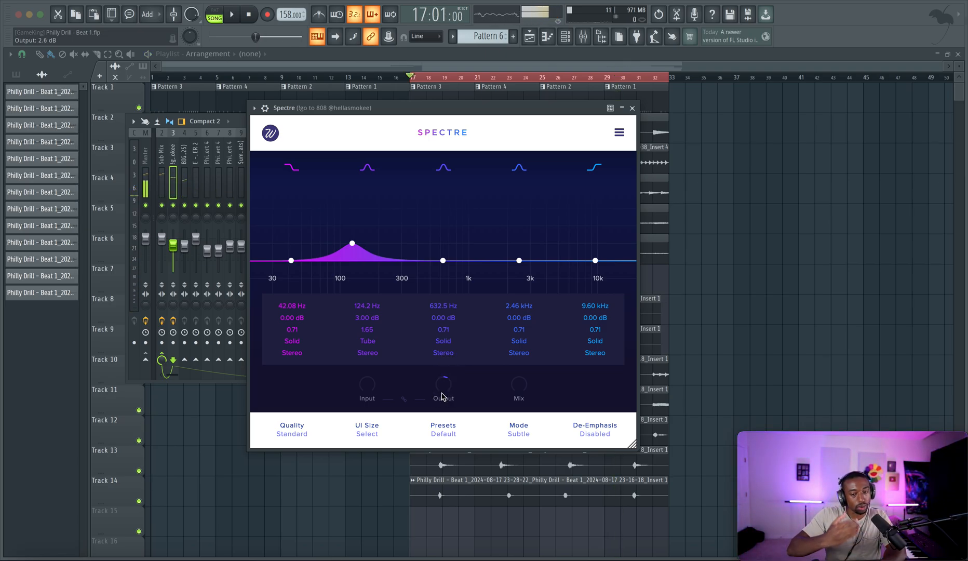
key(space)
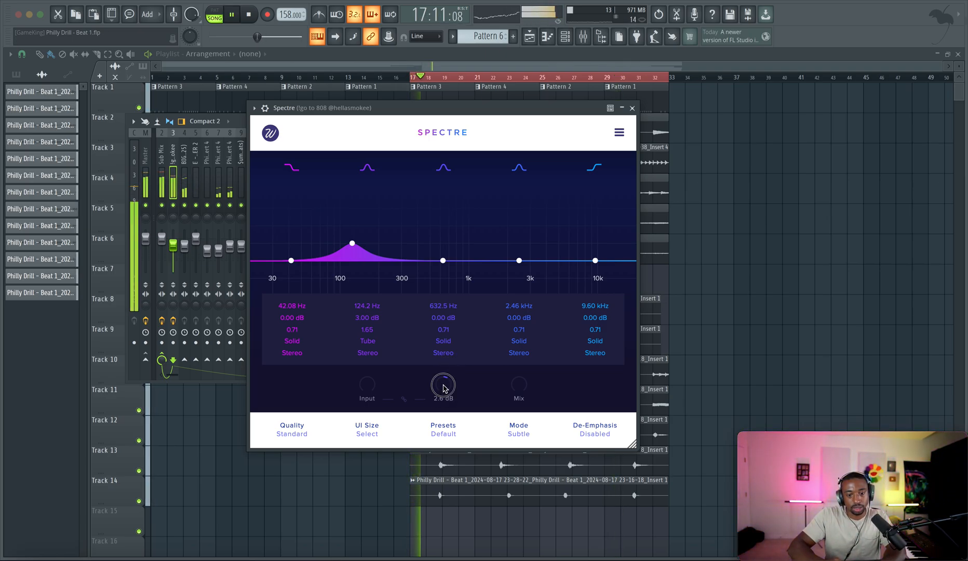
key(space)
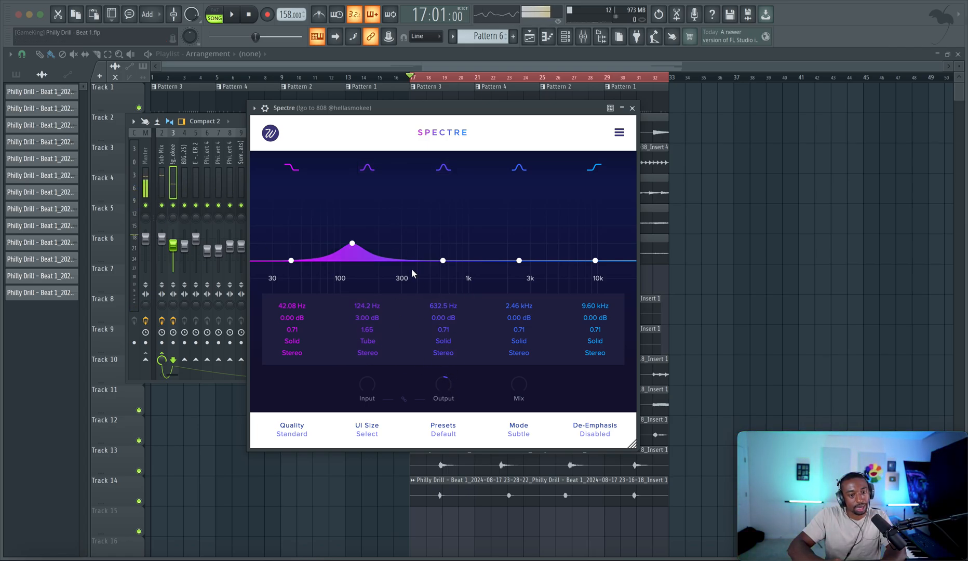
key(space)
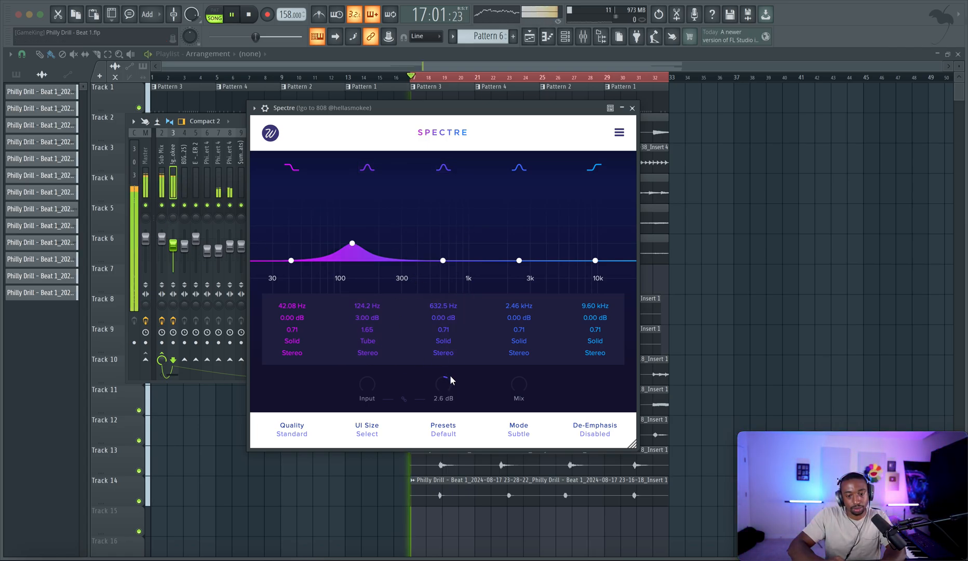
key(space)
key(space)
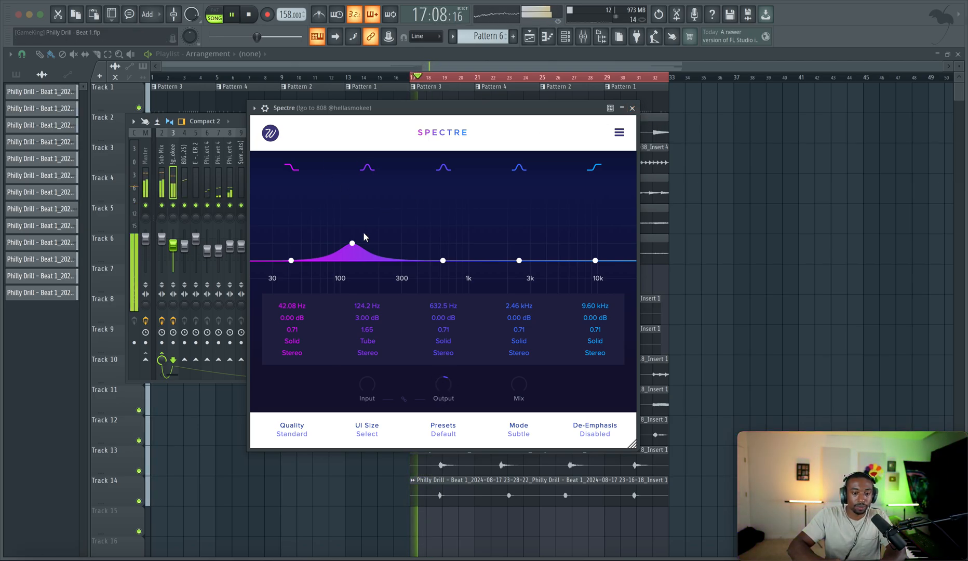
Try Spectre's second band at 223.9 Hz with a 7.94 dB boost and at 101.4 Hz with a 3.39 dB boost.
drag(352, 245, 385, 218)
key(space)
key(space)
key(space)
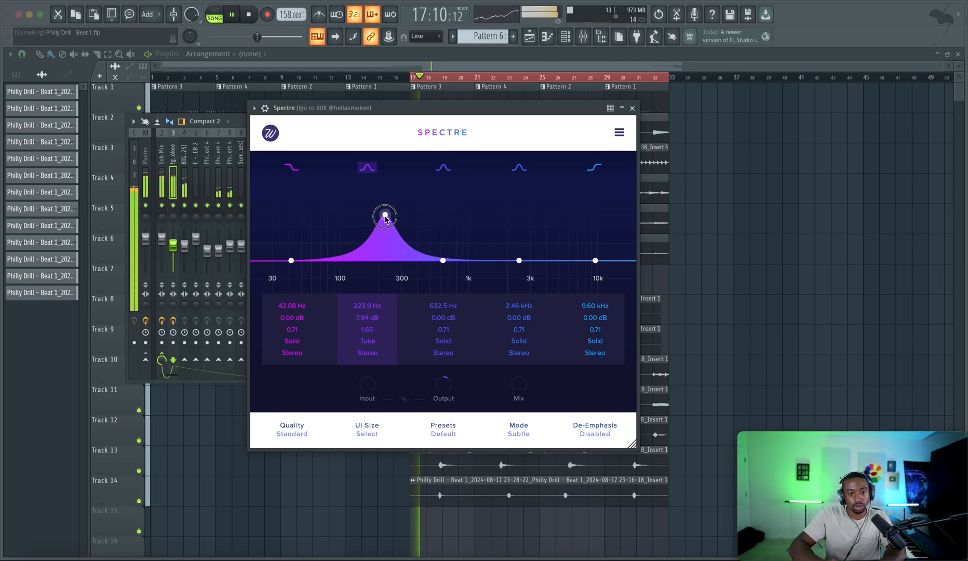
drag(385, 217, 343, 243)
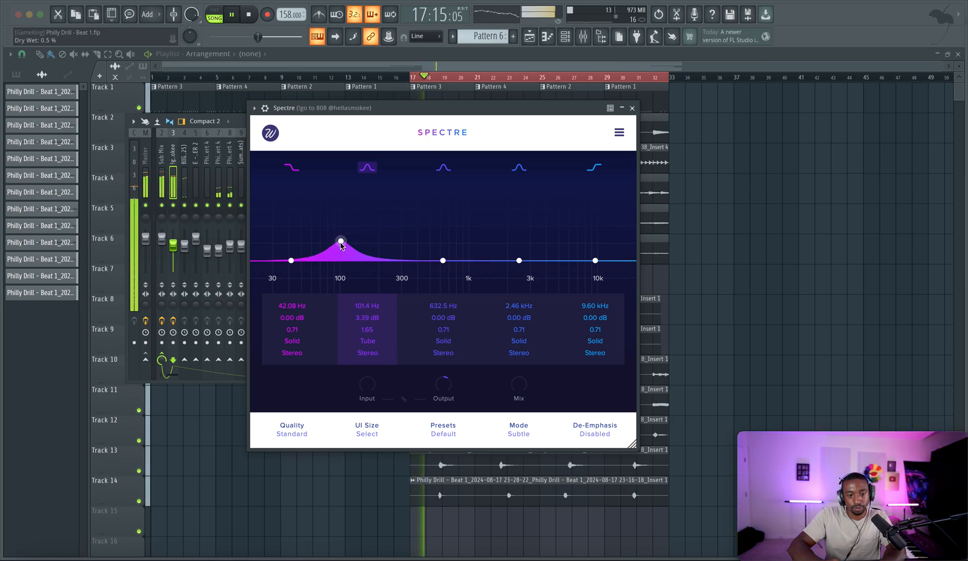
key(space)
click(291, 435)
click(302, 451)
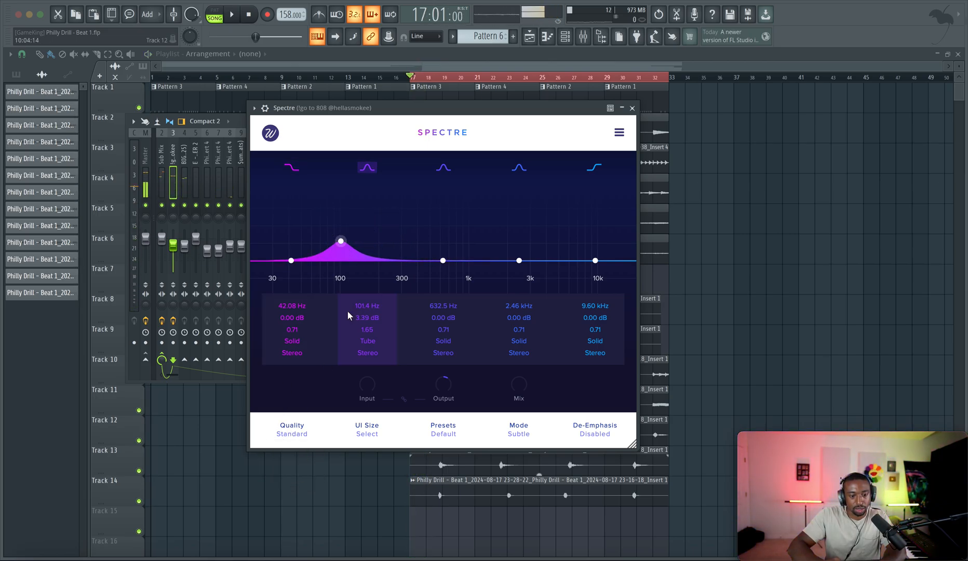
Set Spectre's second band to 150.6 Hz with a 2.46 dB boost during playback and close the plugin.
key(space)
drag(343, 240, 363, 250)
key(space)
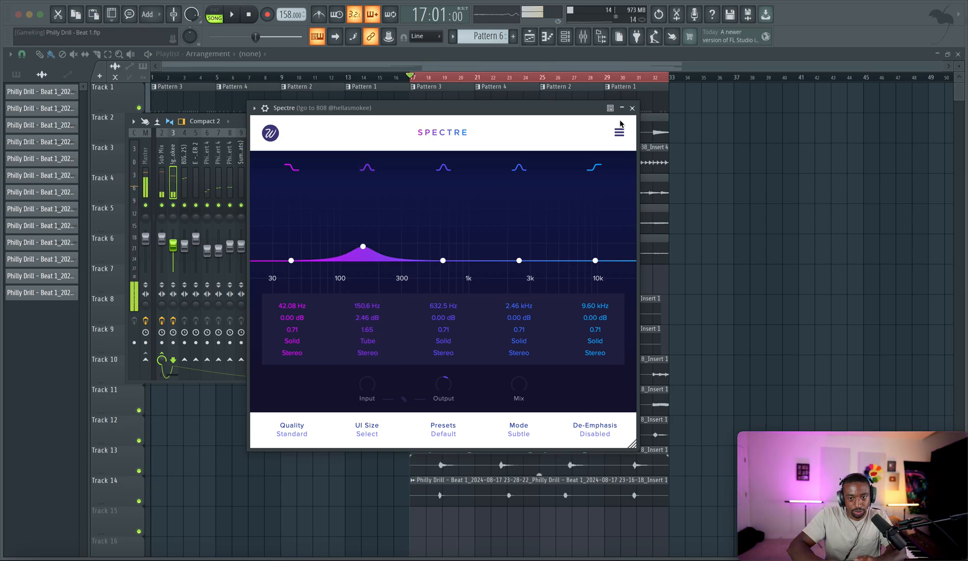
click(632, 108)
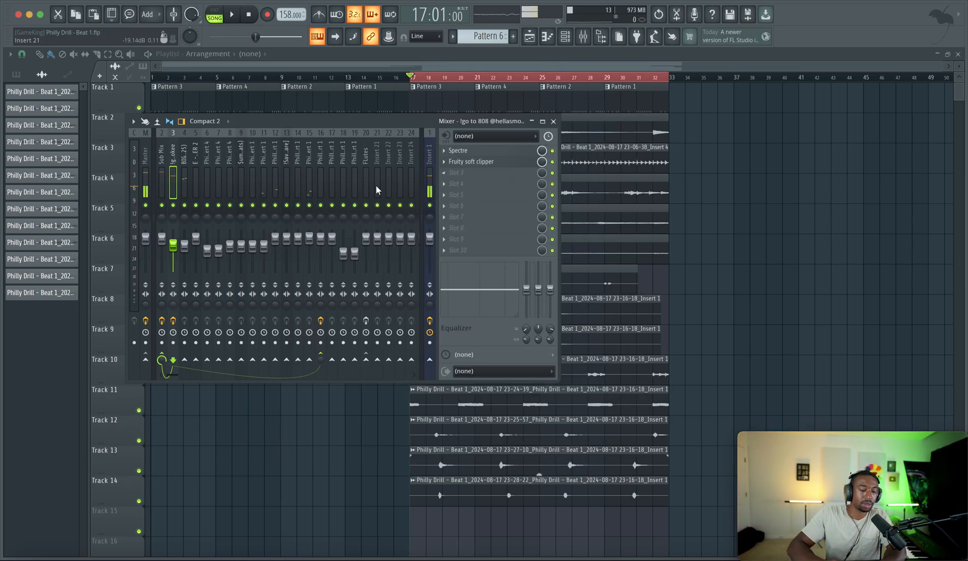
Compare the full mix with the 808 track's effects switched off and on.
key(space)
key(space)
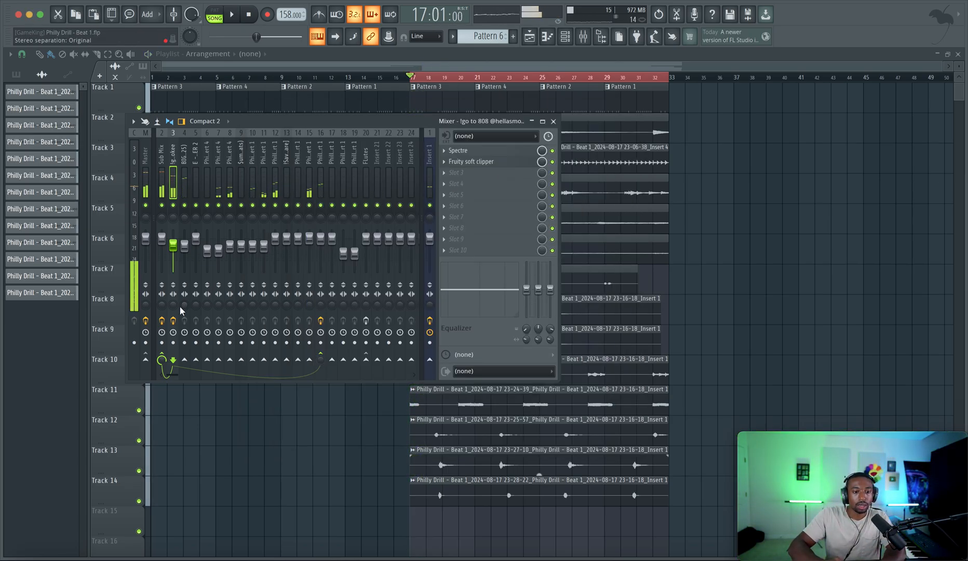
key(space)
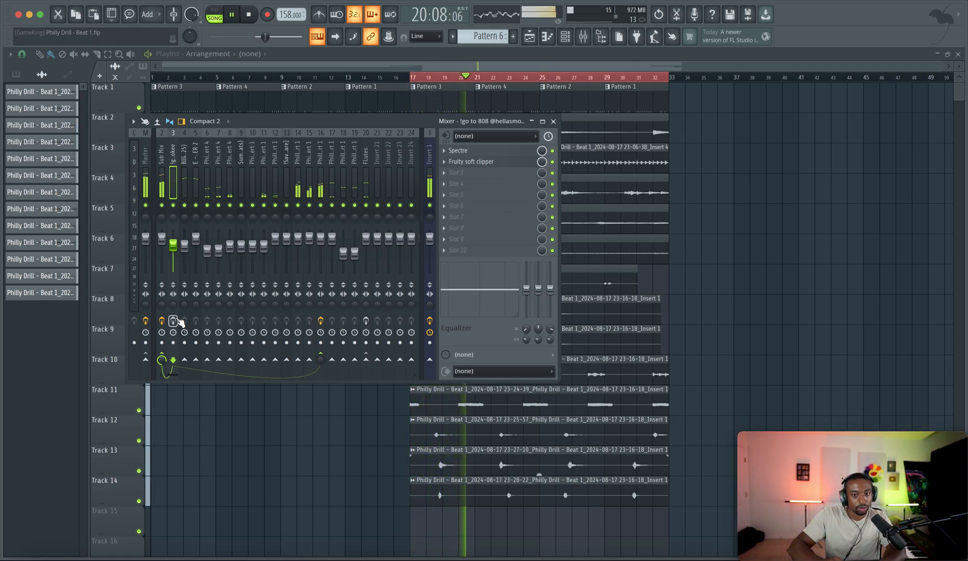
click(173, 321)
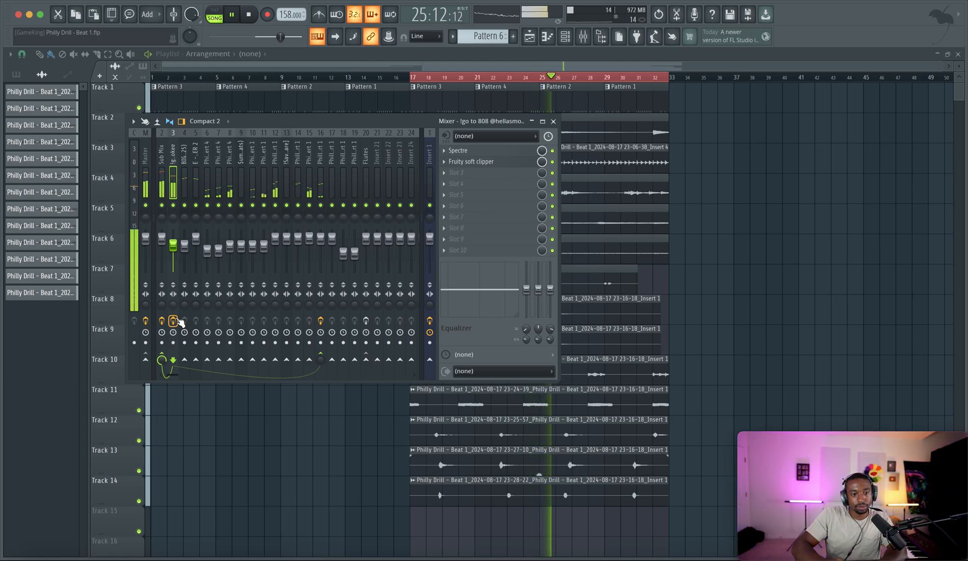
key(space)
Turn Pro-Q 3 back on for the Sub Mix and audition its 360.60 Hz band-pass band in solo.
click(162, 183)
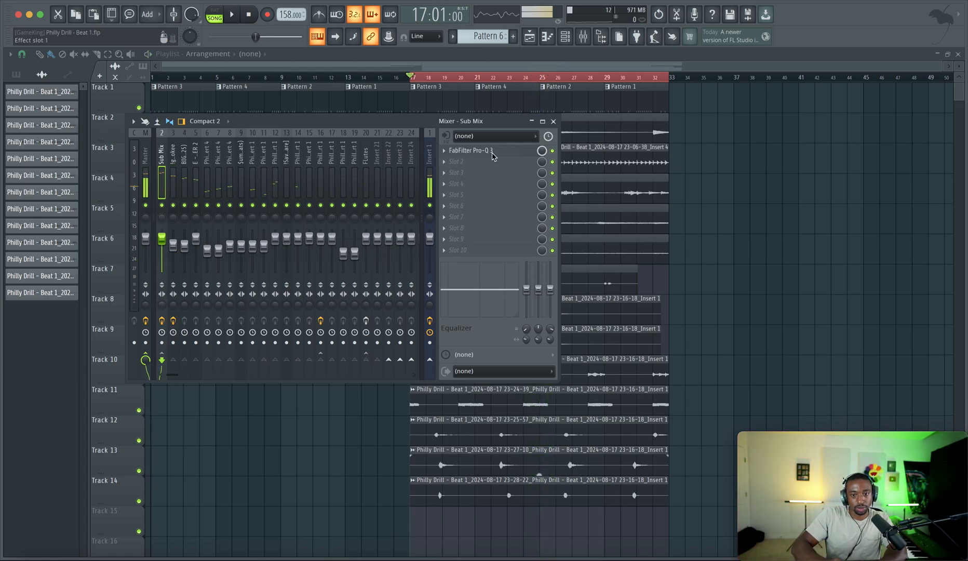
click(493, 156)
mouse_move(463, 241)
key(space)
click(478, 210)
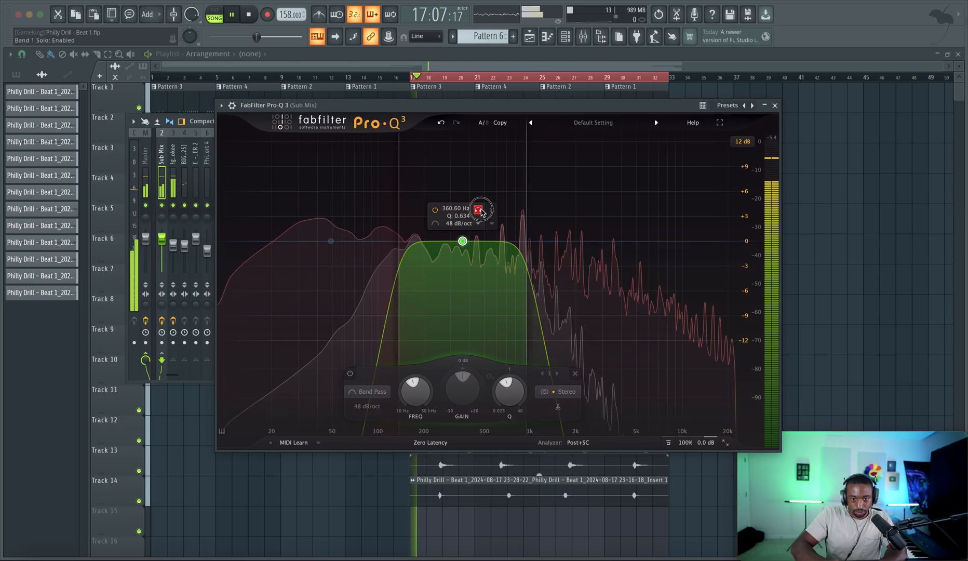
key(space)
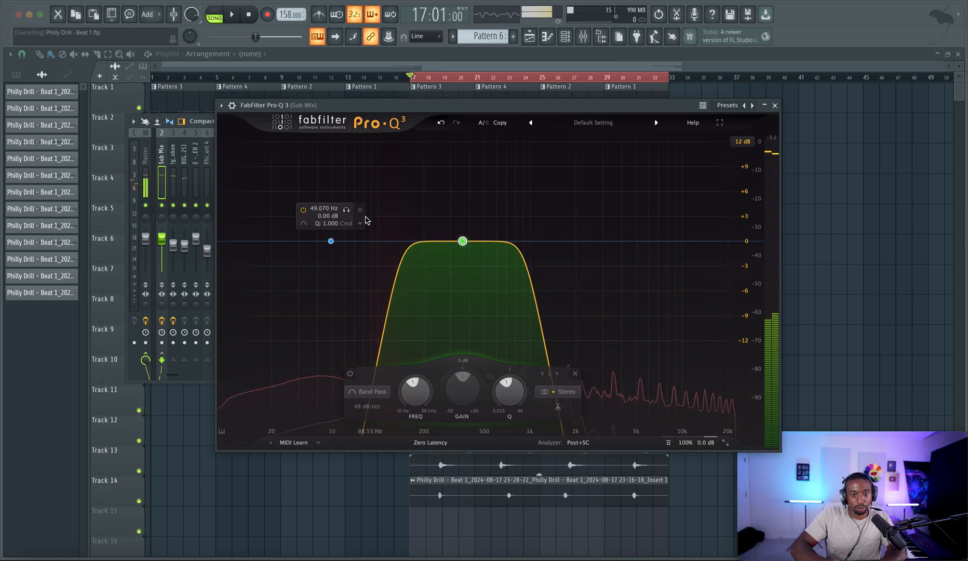
Compare the 808 track's effects off and on while listening through the Sub Mix band-pass.
key(space)
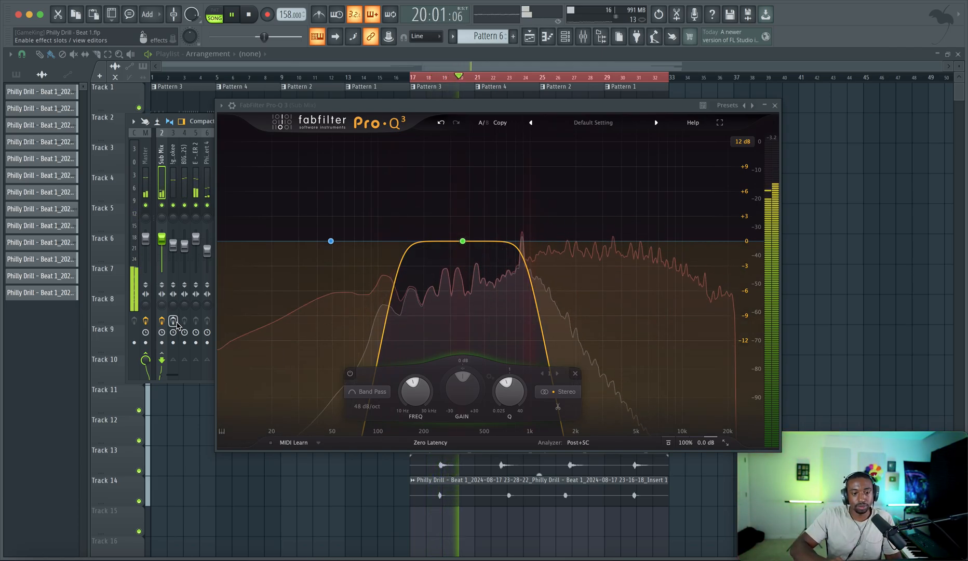
click(176, 323)
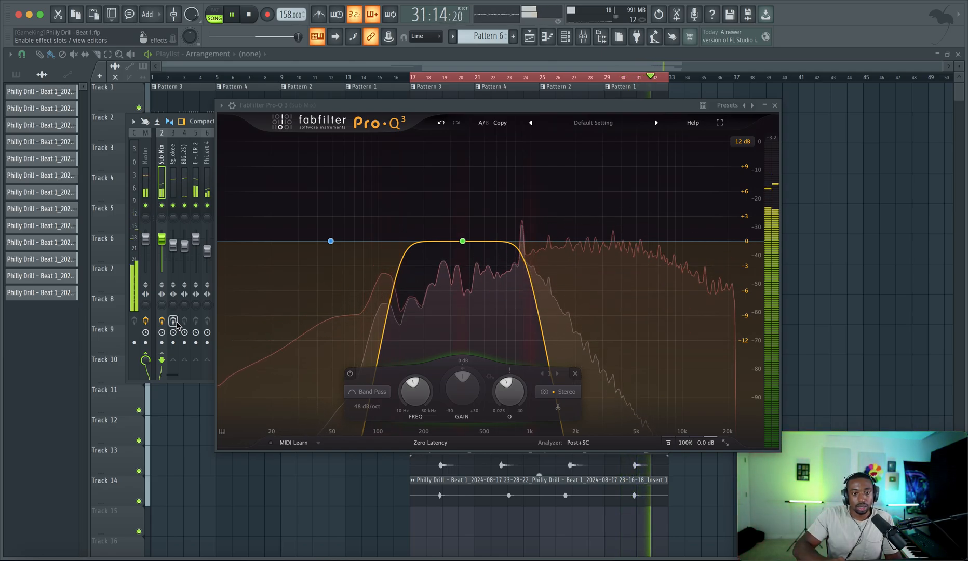
click(176, 326)
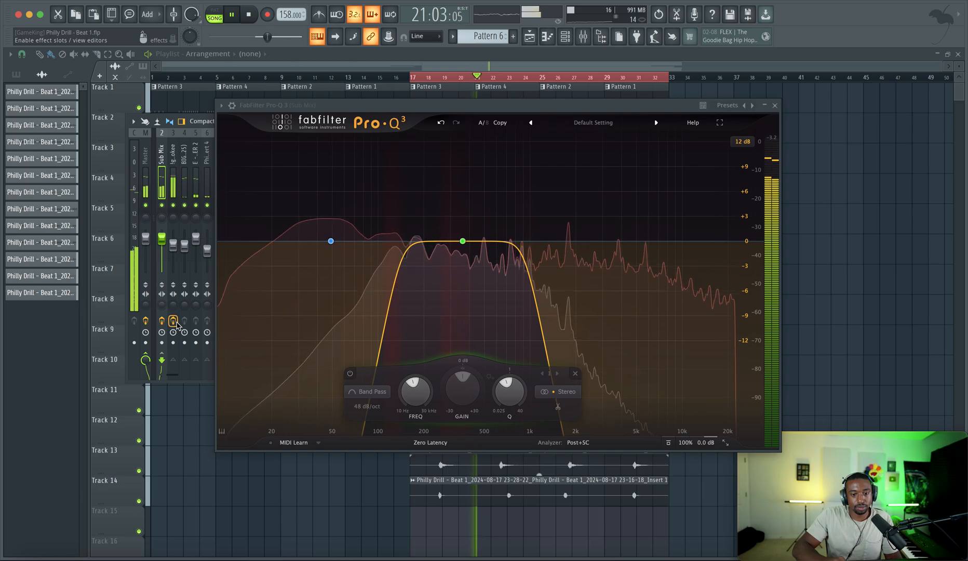
Audition the looped beat through the Sub Mix band-pass at 360.60 Hz to judge the midrange.
key(space)
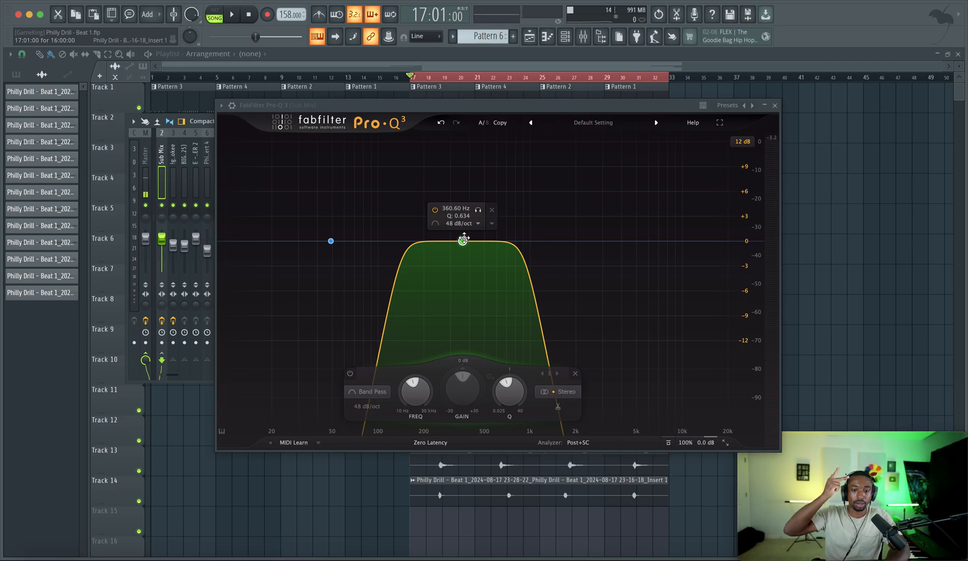
key(space)
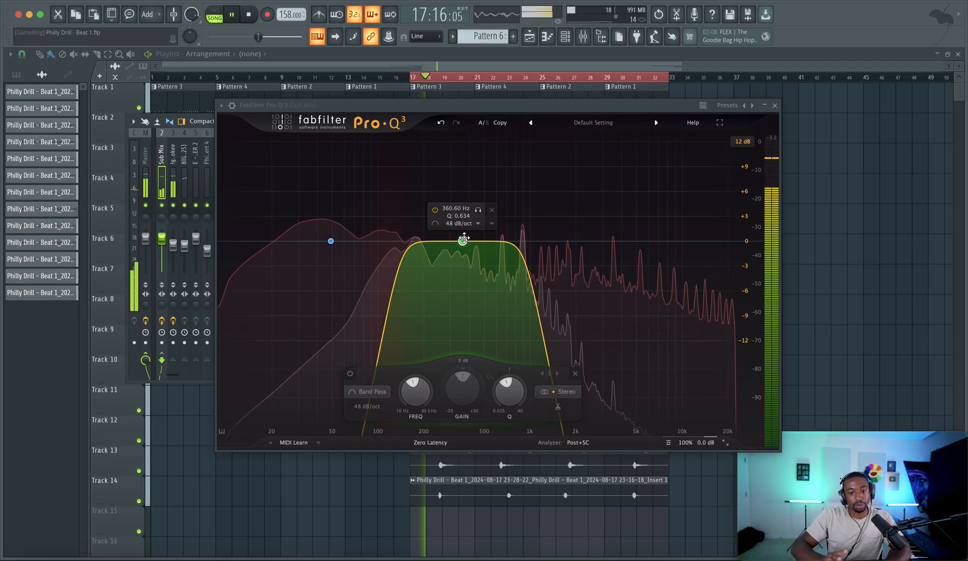
key(space)
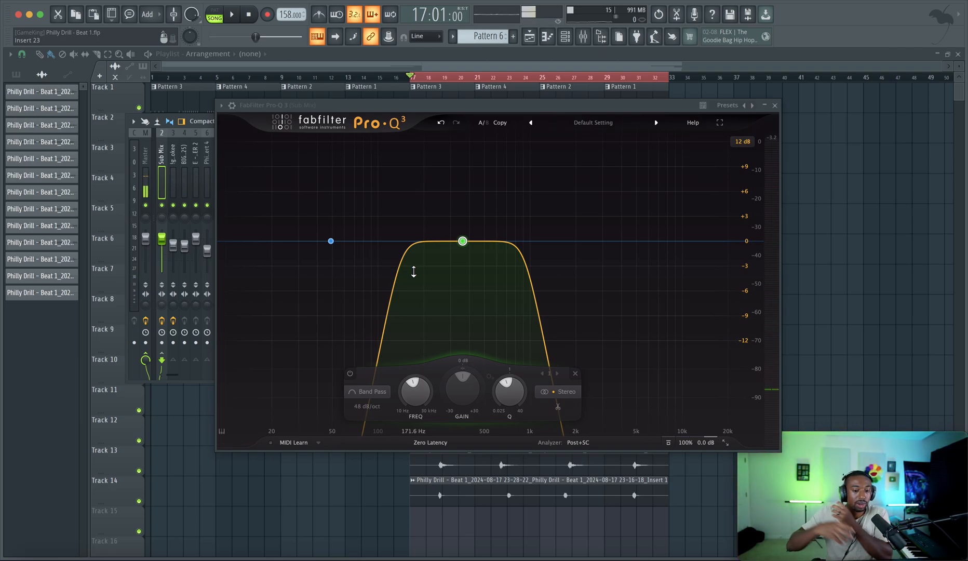
key(space)
Move the Sub Mix band-pass to 5556.5 Hz, audition the high range and close Pro-Q 3.
mouse_move(461, 241)
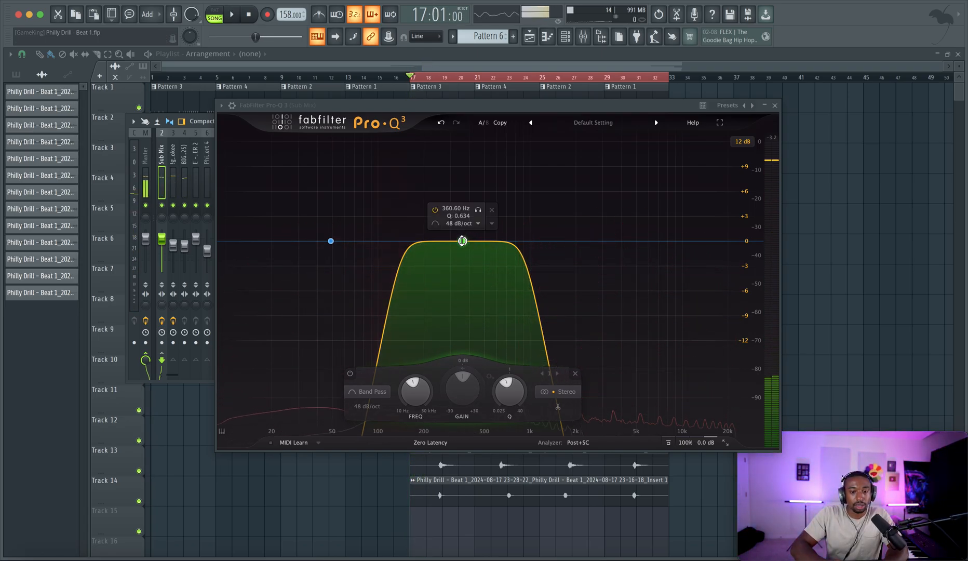
drag(422, 391, 429, 361)
key(space)
key(space)
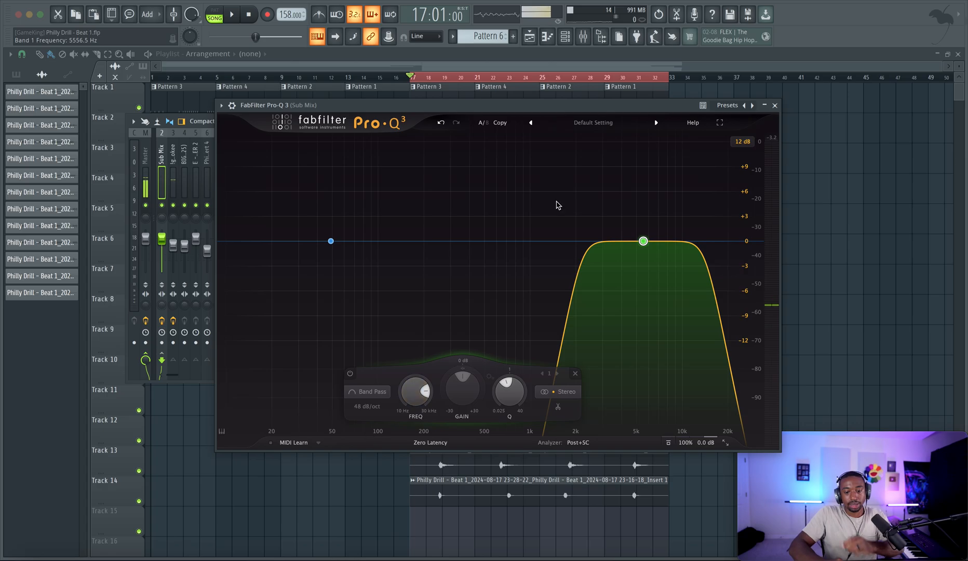
click(774, 107)
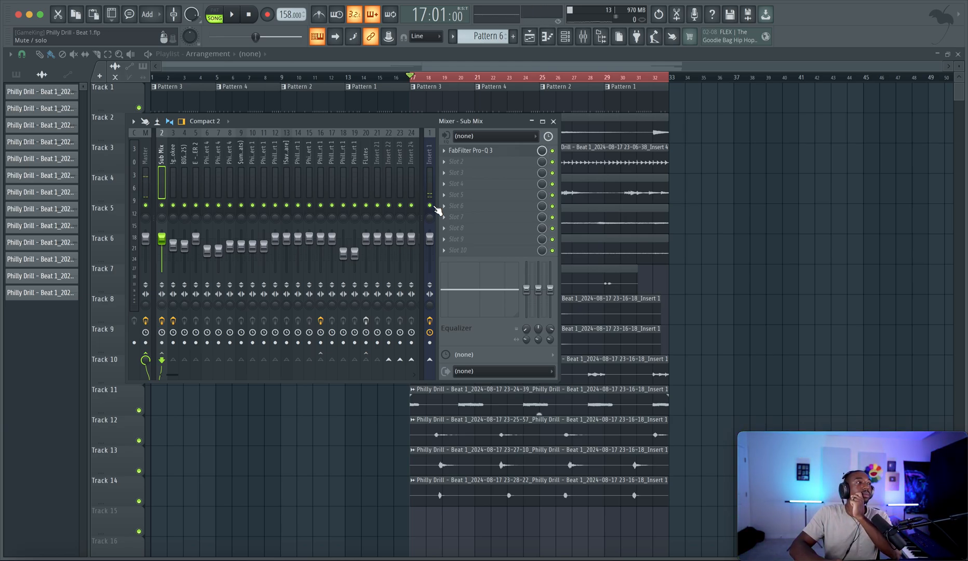
Reopen the Sub Mix's Pro-Q 3 during playback, move the band-pass to 326.67 Hz and close the plugin.
key(space)
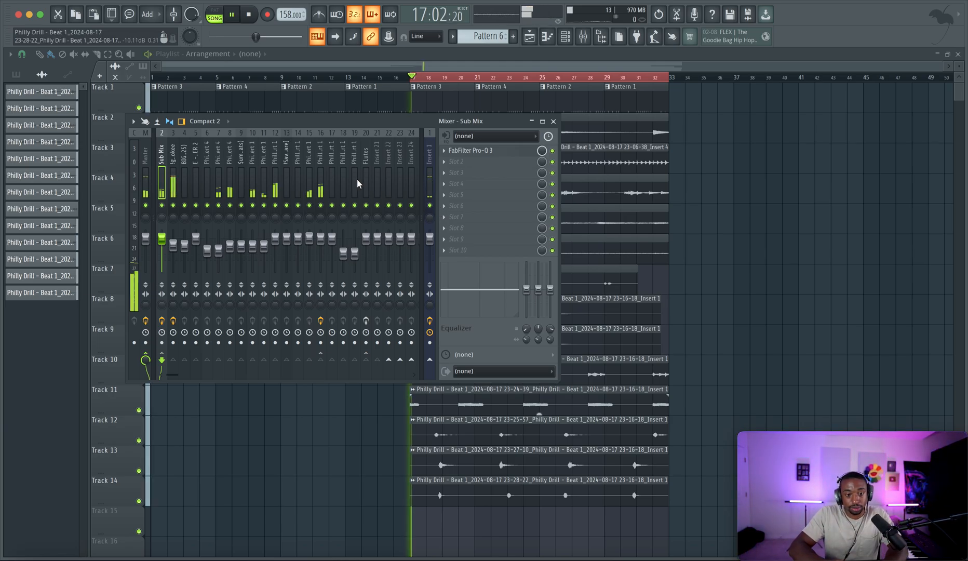
click(513, 152)
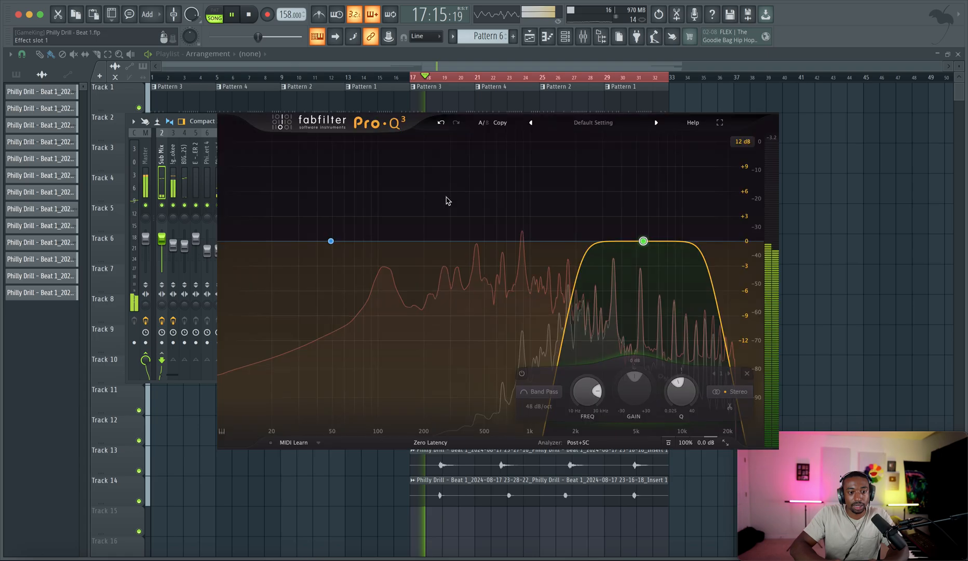
drag(644, 243, 455, 245)
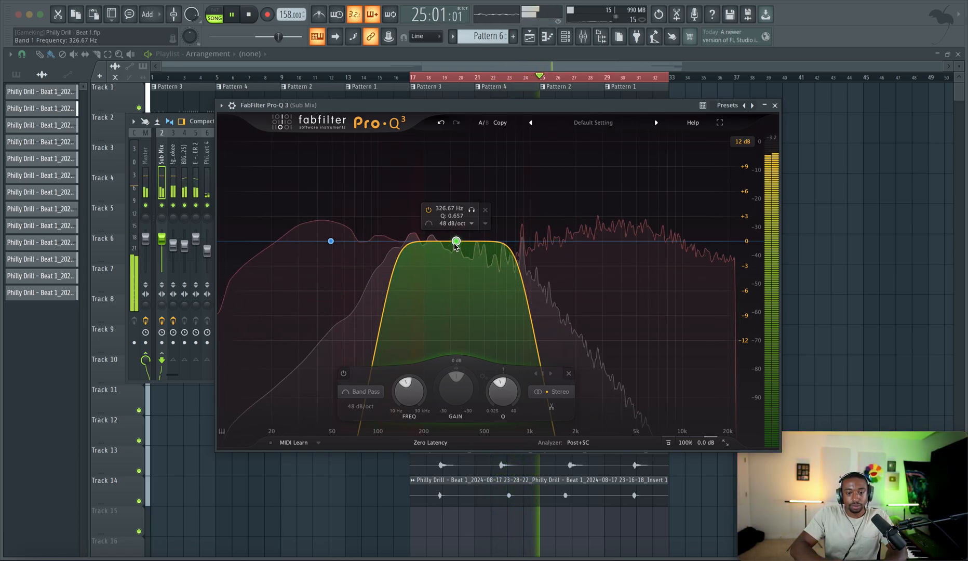
key(space)
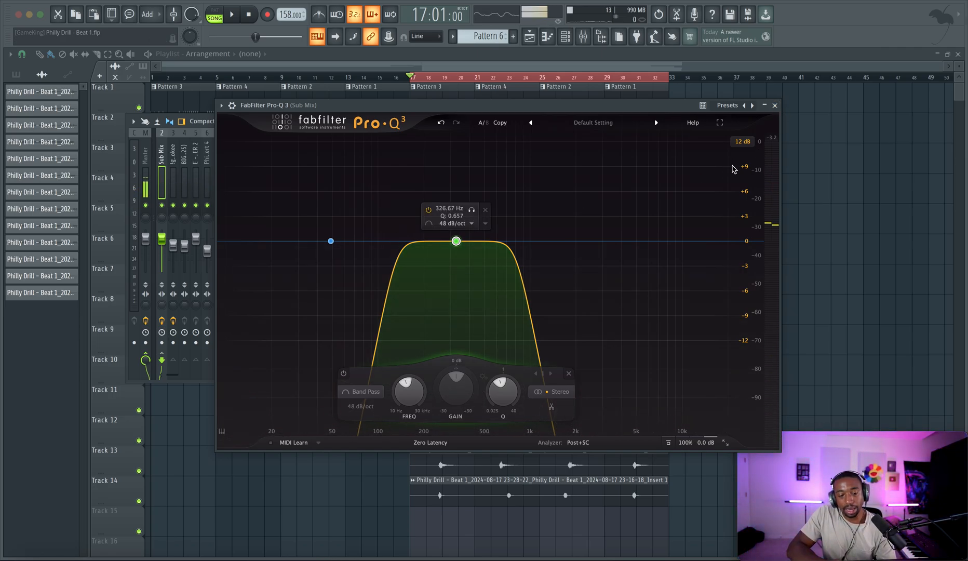
click(774, 105)
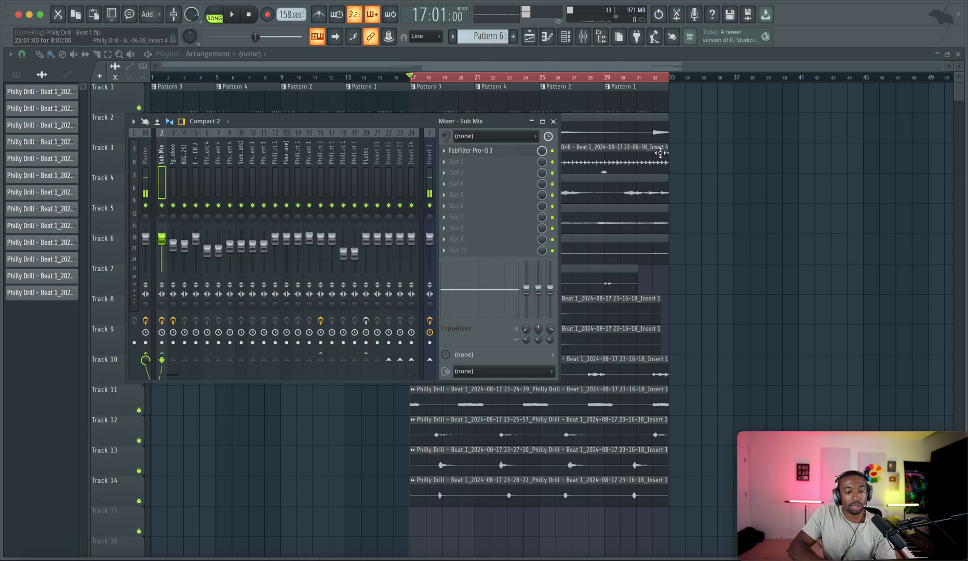
Set the clap and snare track's volume to 87% and load FabFilter Pro-Q 3 in its first effect slot.
key(space)
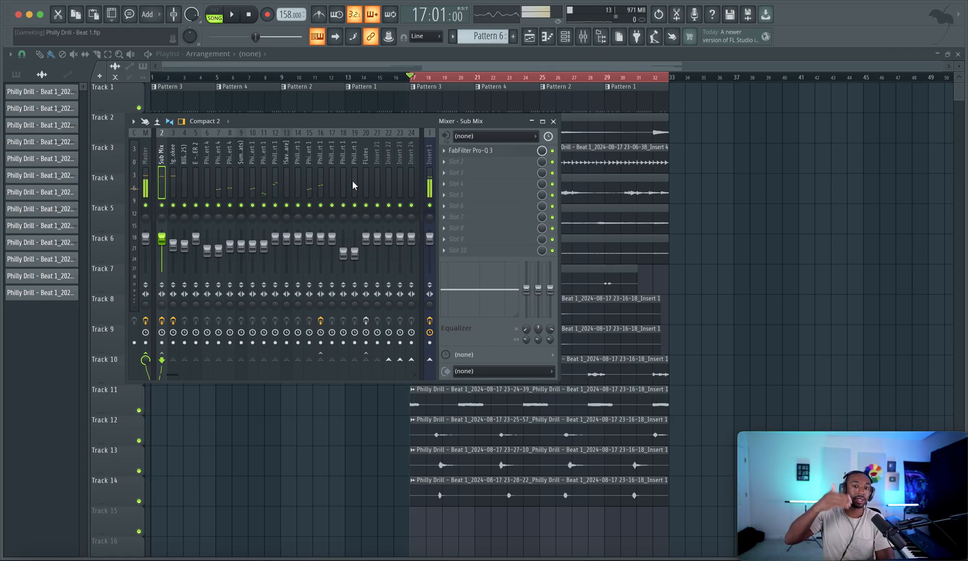
key(space)
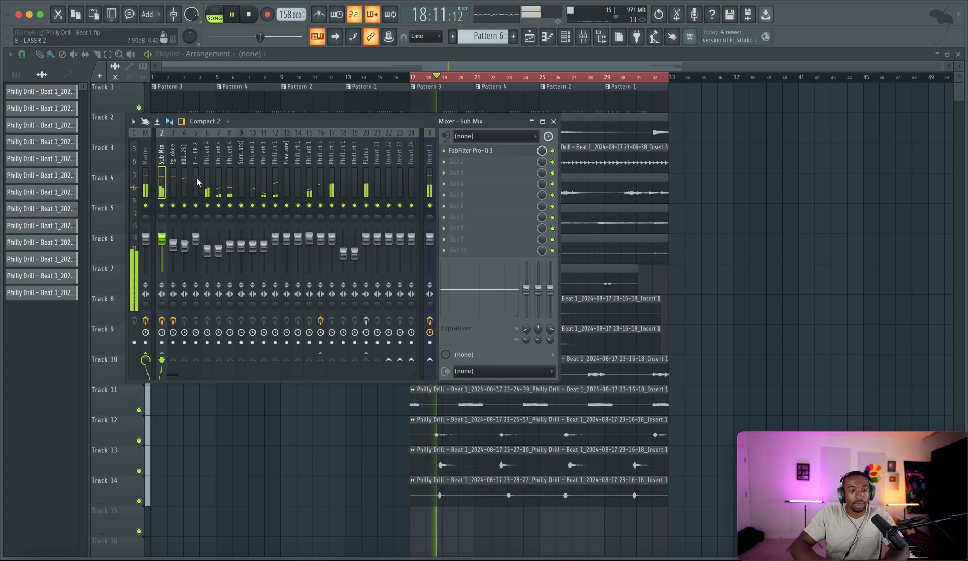
click(174, 179)
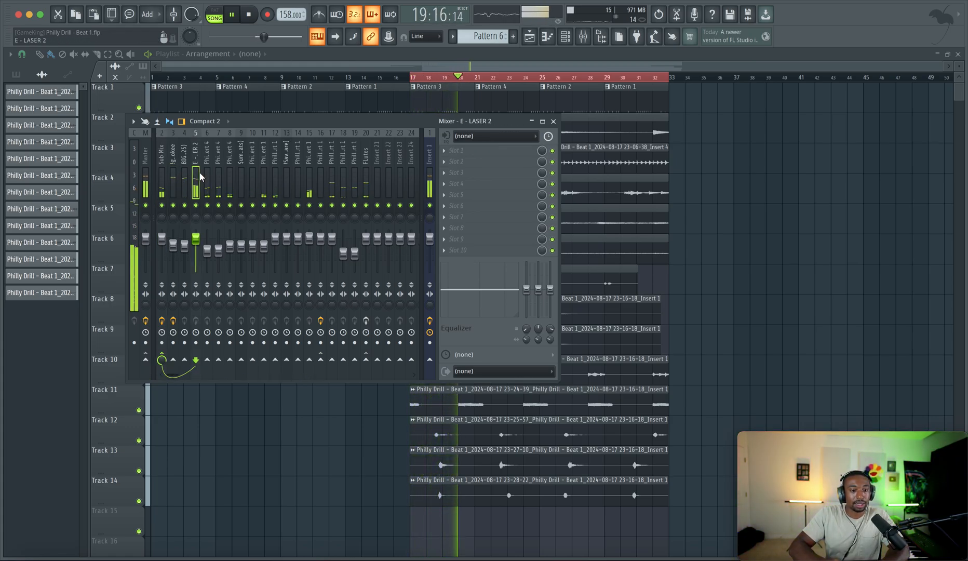
click(184, 177)
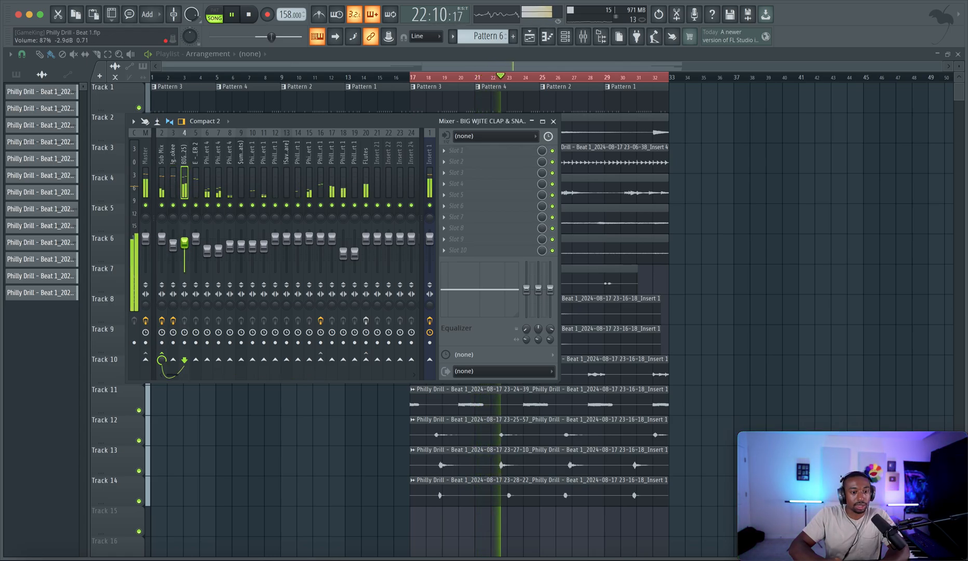
click(456, 151)
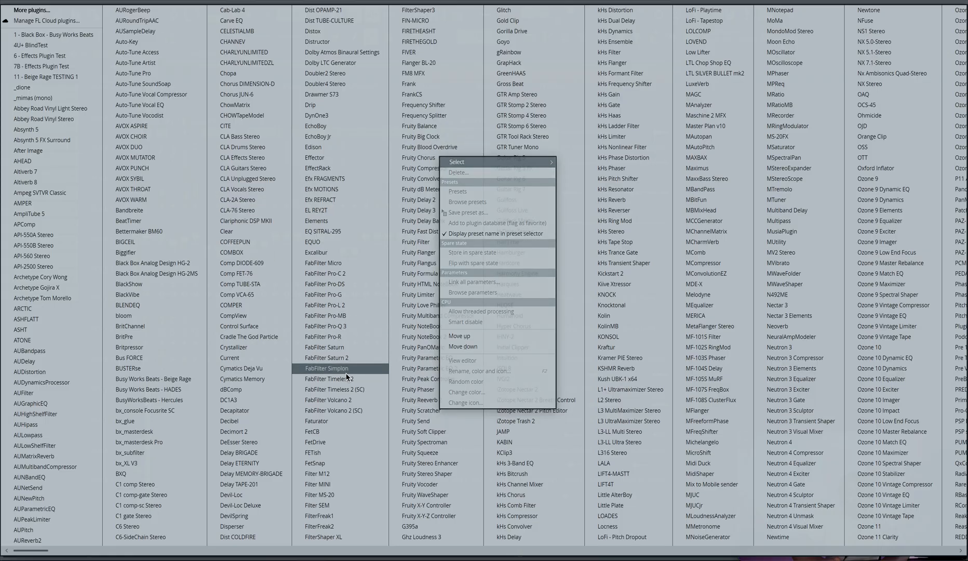
click(324, 326)
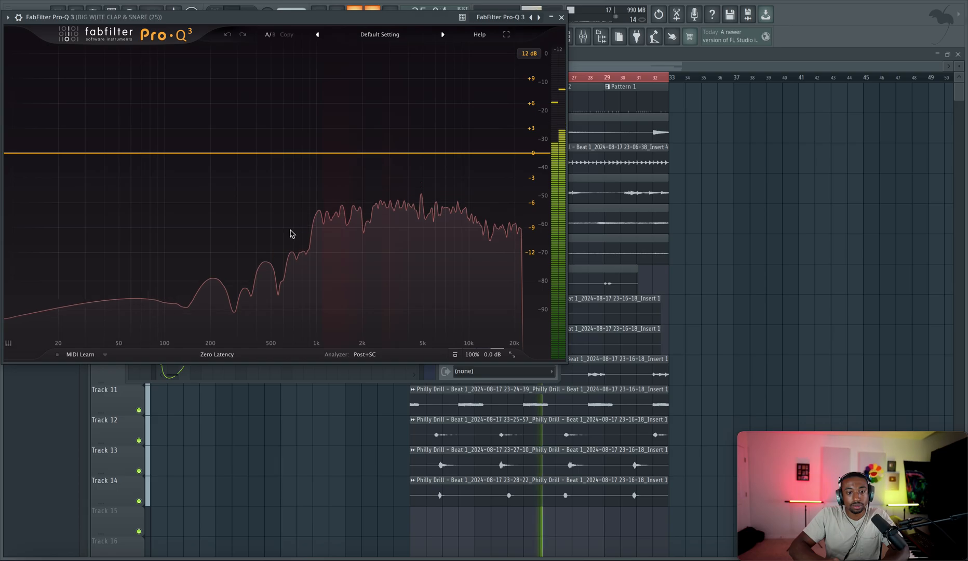
Add a bell band at 1567.2 Hz with a 3.94 dB boost on the clap and snare and close Pro-Q 3.
click(306, 153)
drag(321, 121, 378, 133)
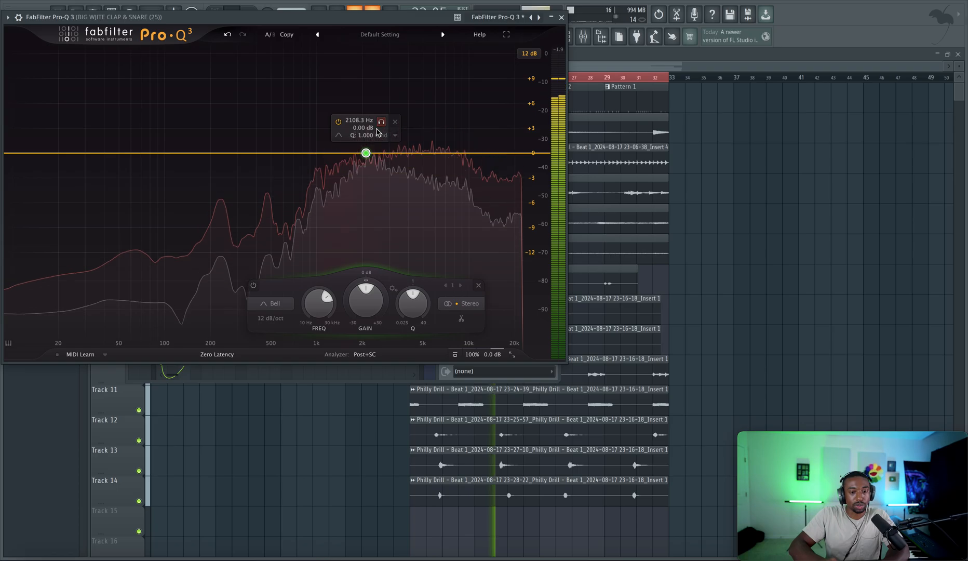
drag(366, 299, 370, 246)
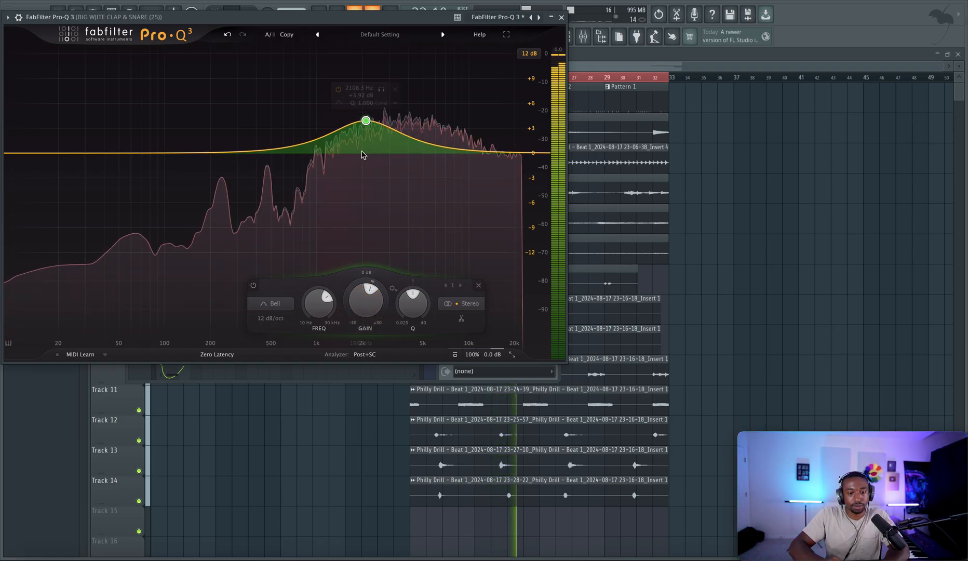
drag(366, 122, 345, 122)
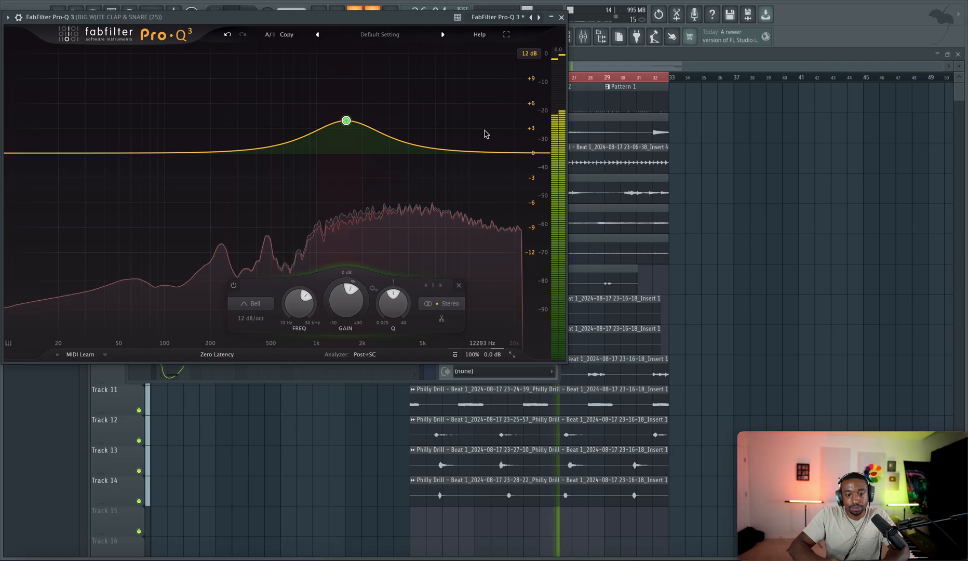
click(562, 17)
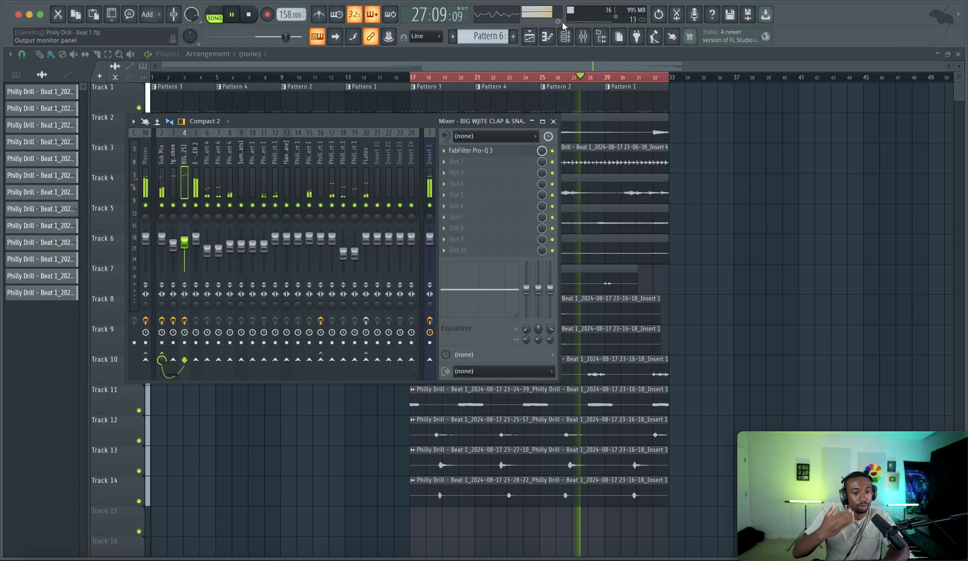
Reopen the clap and snare's Pro-Q 3, stop playback and delete its bell band.
click(504, 151)
key(space)
mouse_move(346, 121)
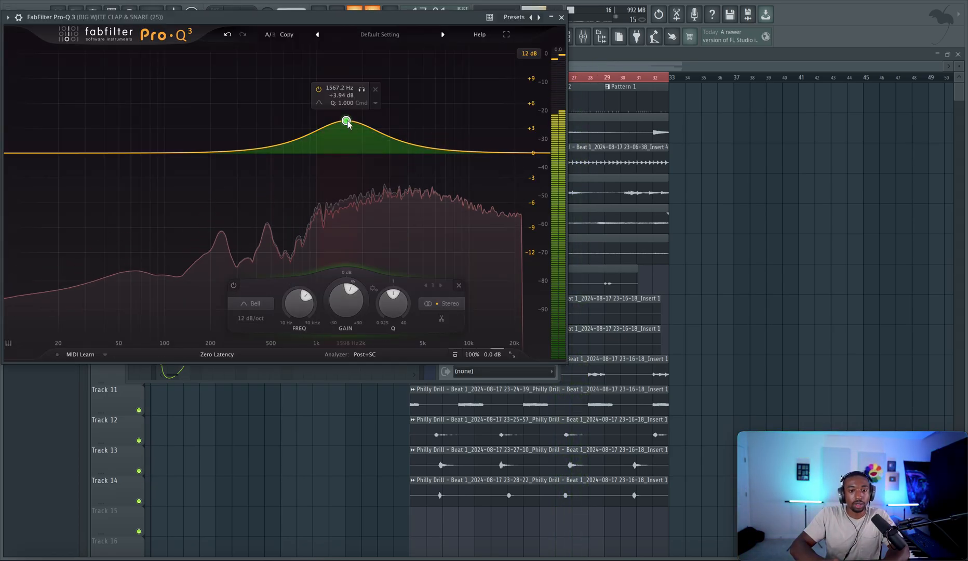
click(375, 90)
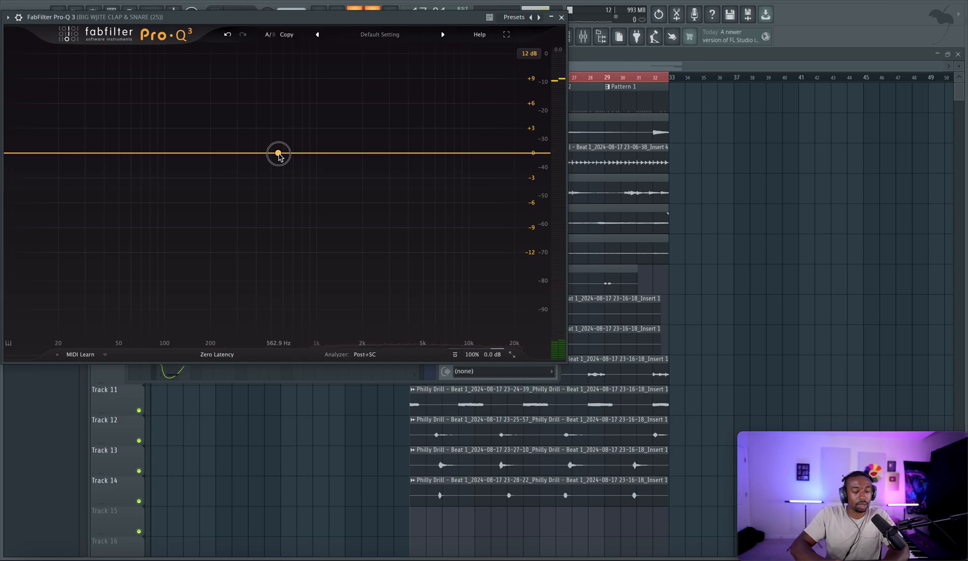
Add a Flat Tilt band at 562.89 Hz on the clap and snare and raise its gain to 6.56 dB during playback.
click(279, 153)
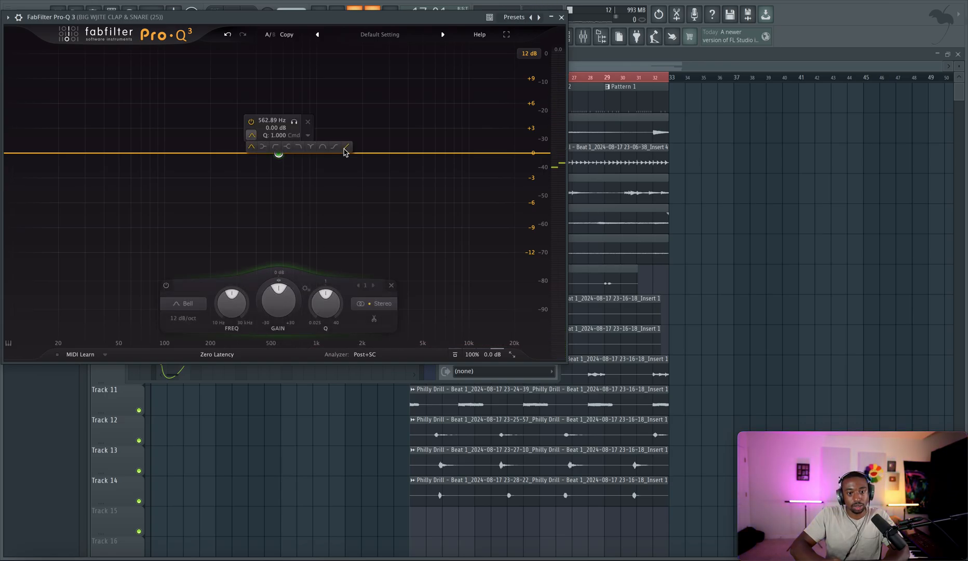
click(346, 148)
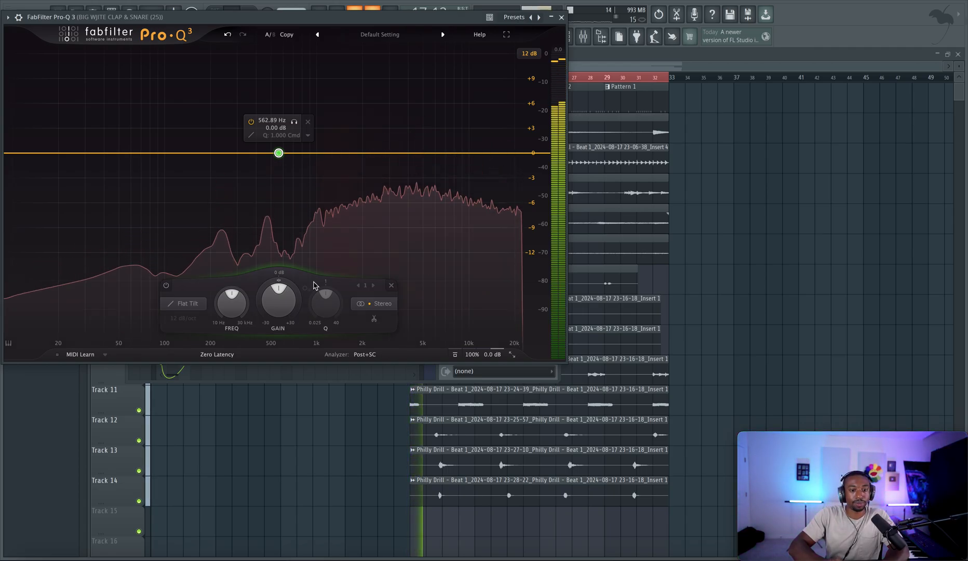
drag(281, 304, 285, 310)
scroll(285, 310, up, 10)
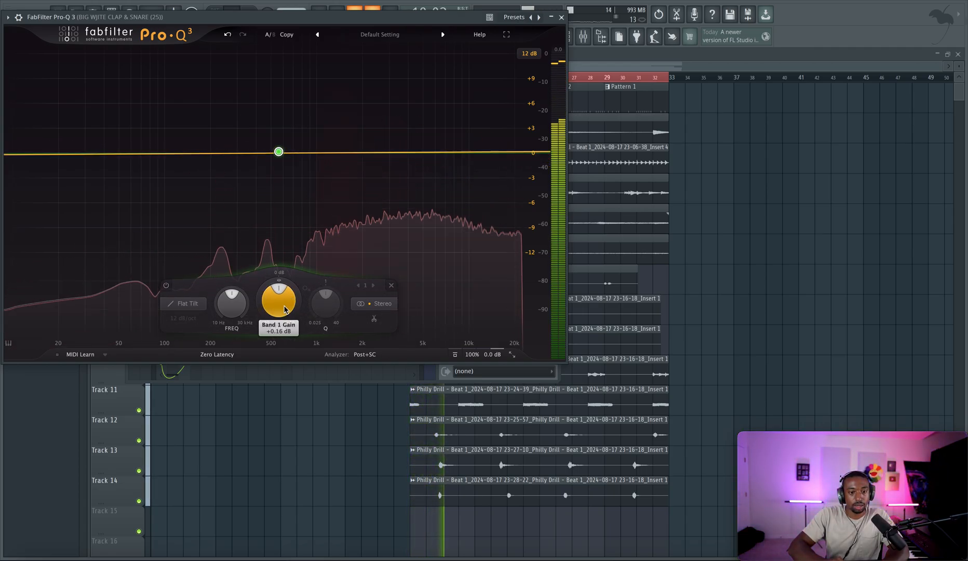
key(space)
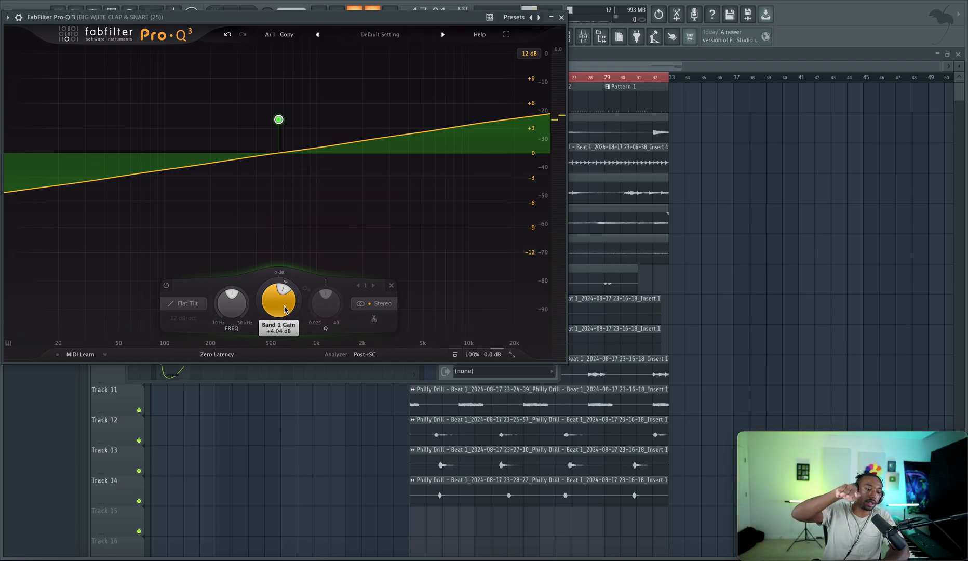
key(space)
scroll(284, 310, up, 5)
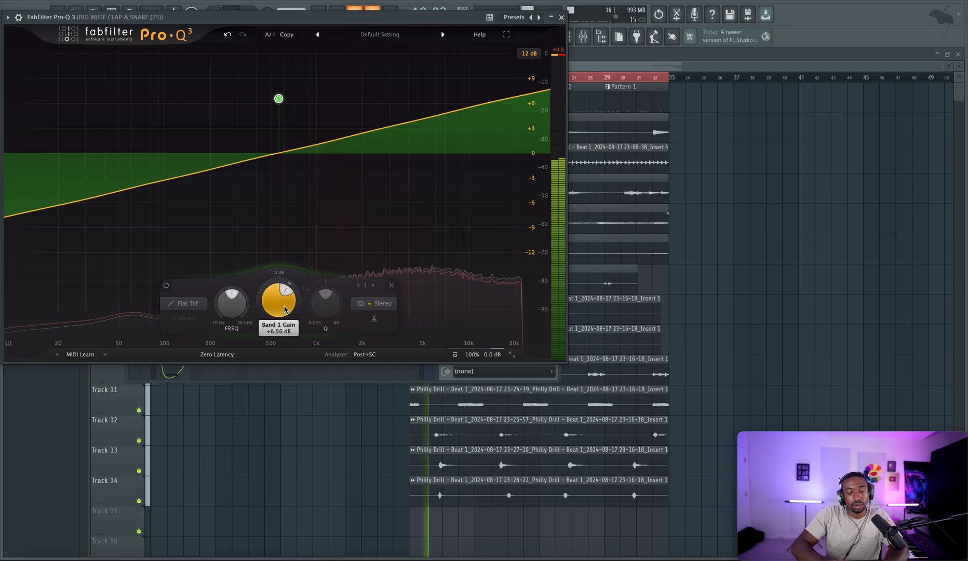
Try moving the clap EQ's Flat Tilt band to about 1421 Hz and close the equalizer.
drag(232, 305, 254, 255)
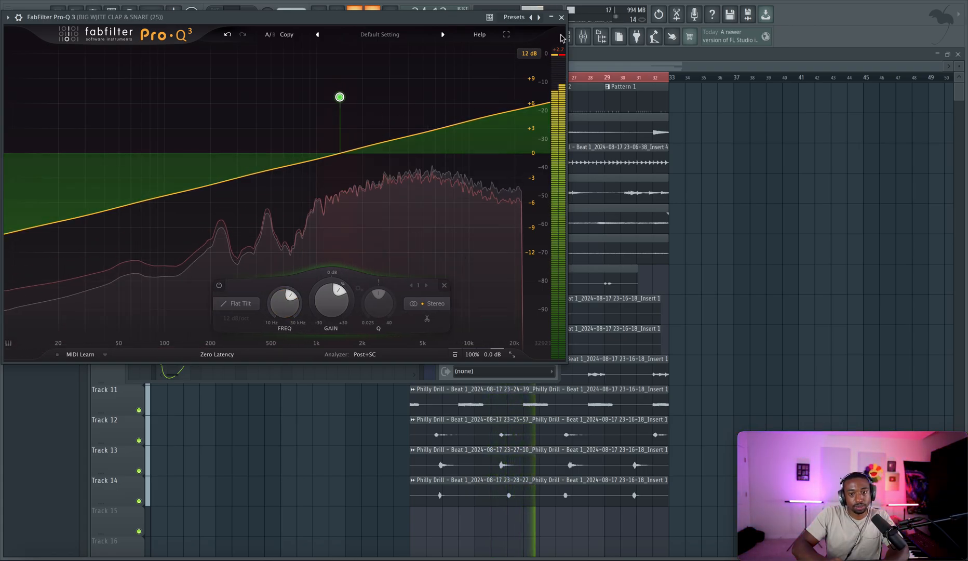
key(Escape)
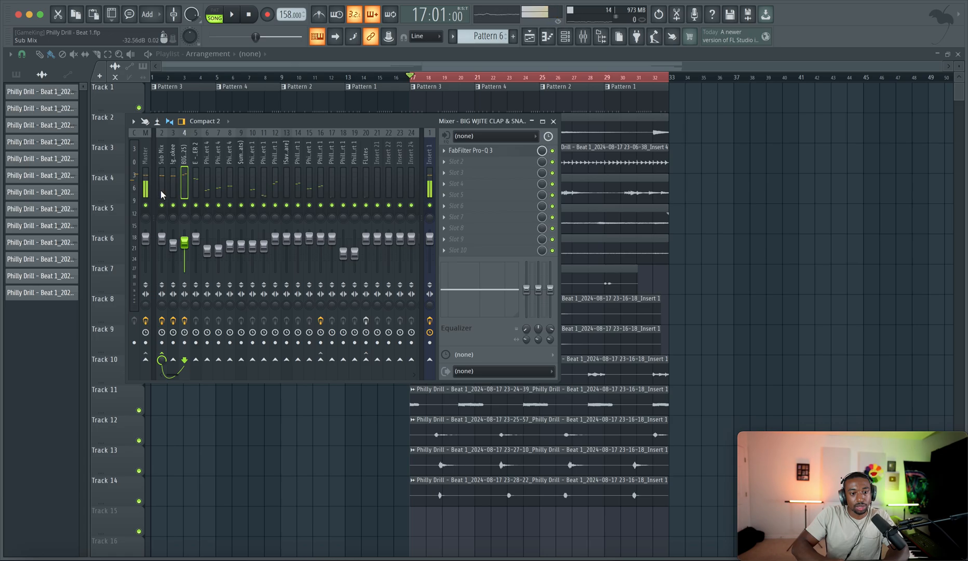
Bypass FabFilter Pro-Q 3 on the Sub Mix and compare the clap channel with its effects off and on during playback.
click(553, 152)
key(space)
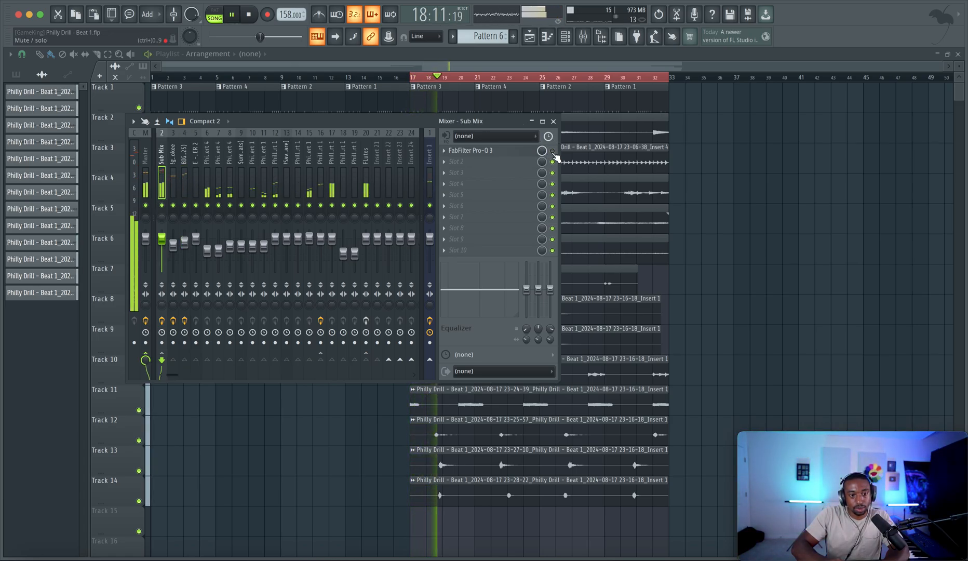
click(186, 321)
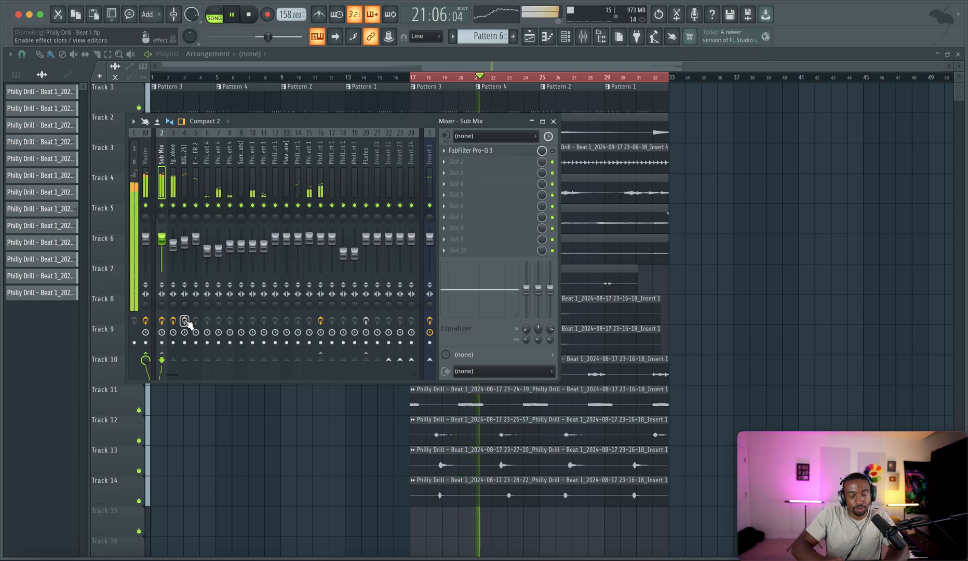
click(185, 321)
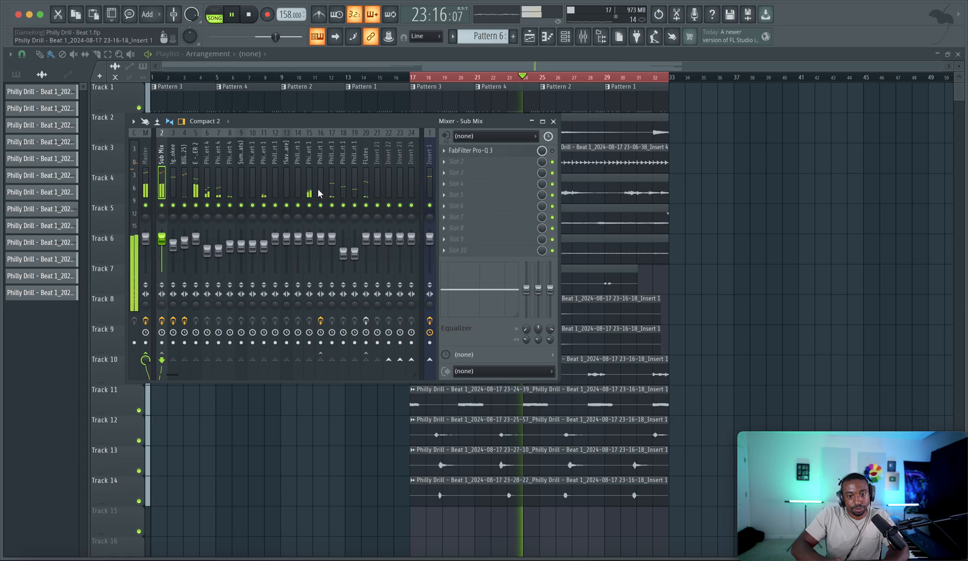
key(space)
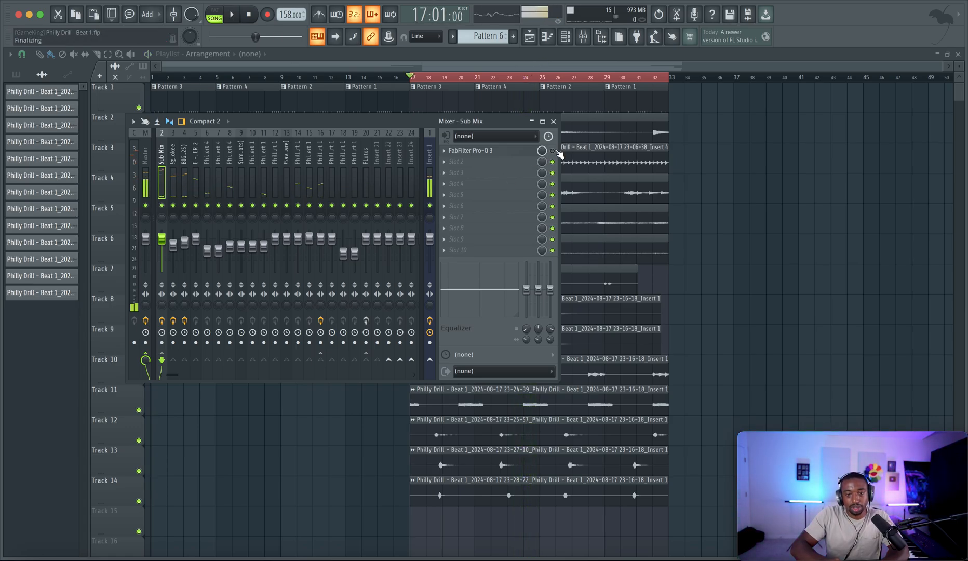
Remove the Flat Tilt band from FabFilter Pro-Q 3 on the BIG WJITE CLAP & SNARE channel.
click(180, 177)
click(185, 177)
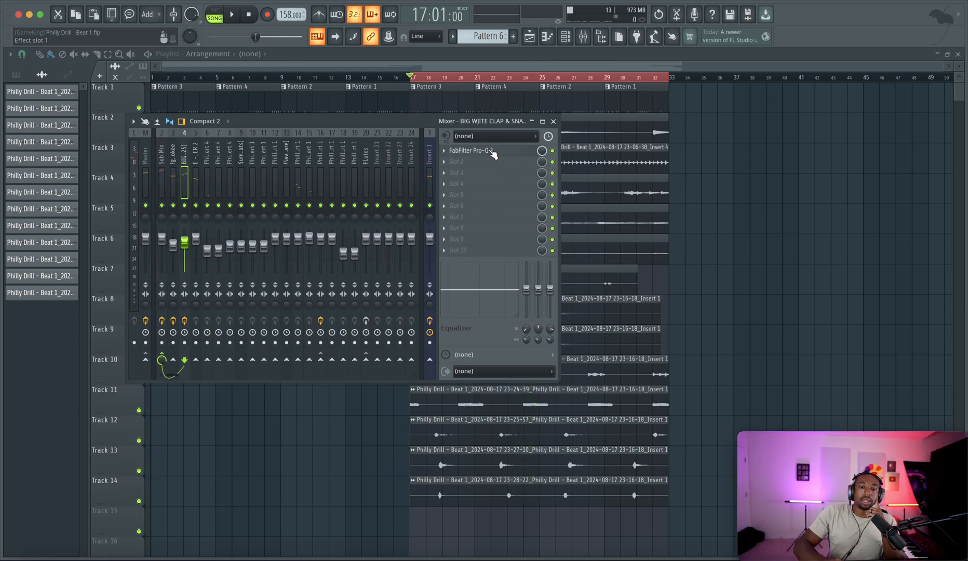
click(456, 154)
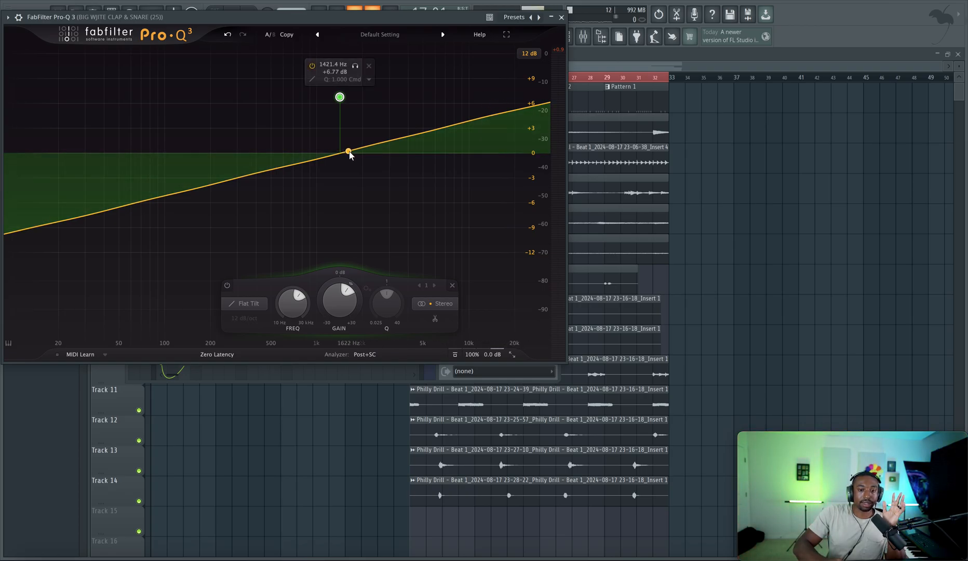
click(453, 285)
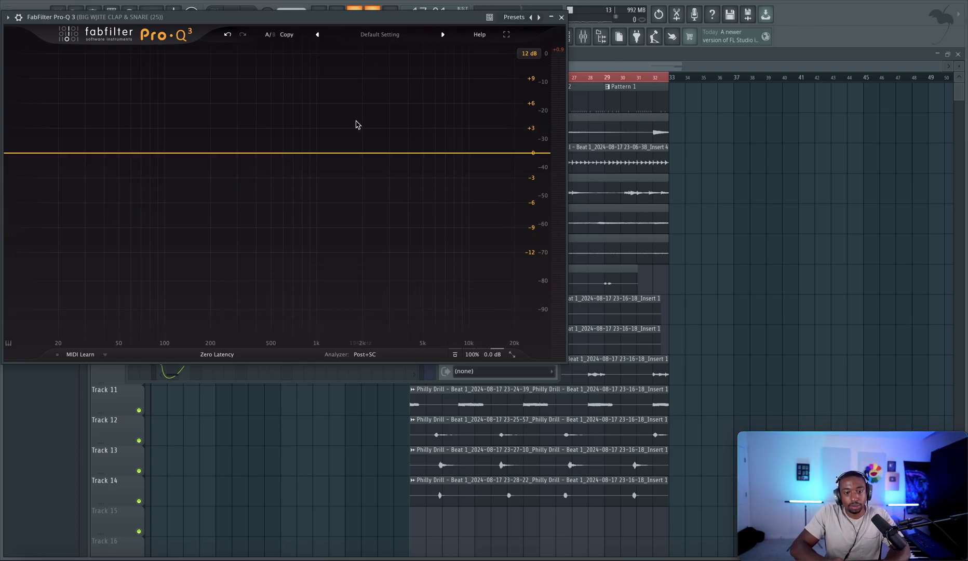
Add a bell band to the clap's EQ, cutting about 3.5 dB at about 333 Hz, and close the equalizer.
click(293, 153)
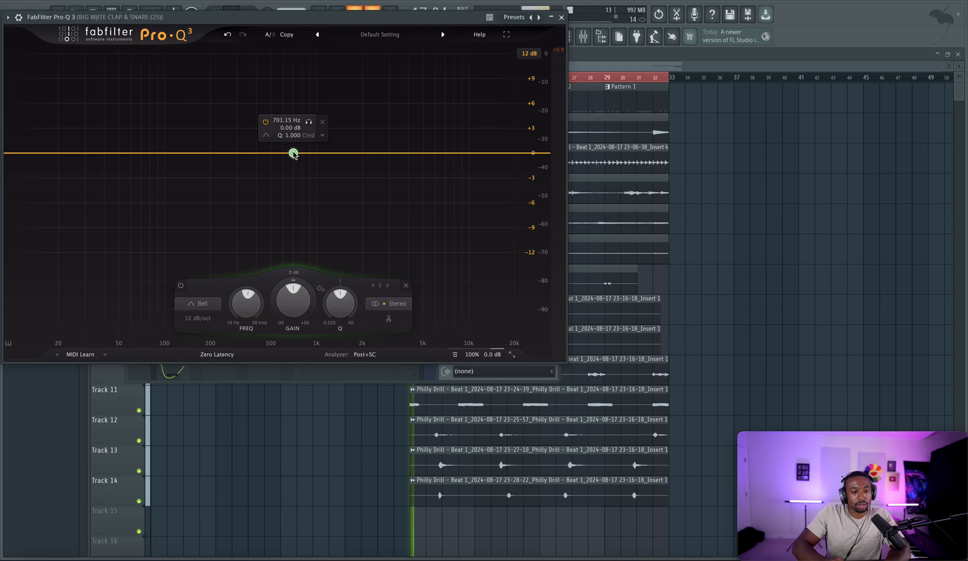
drag(293, 153, 244, 182)
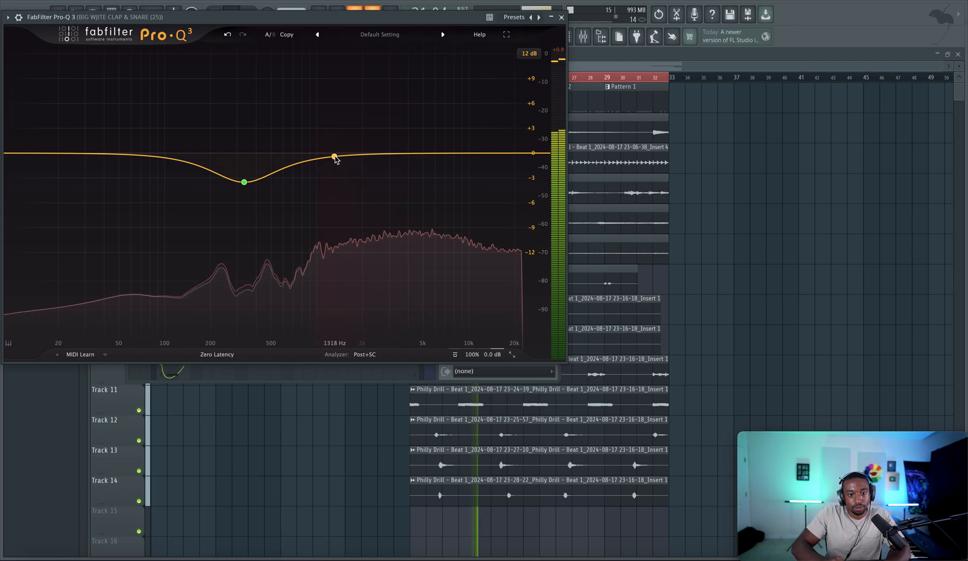
key(Escape)
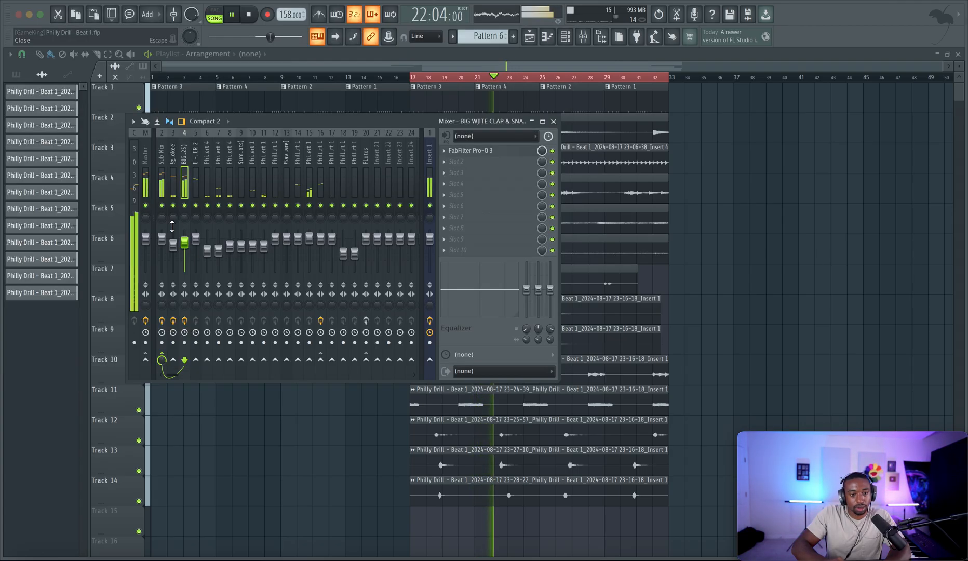
Raise the clap channel's volume to 93% (-1.6 dB) during playback and stop the playback.
drag(185, 243, 185, 240)
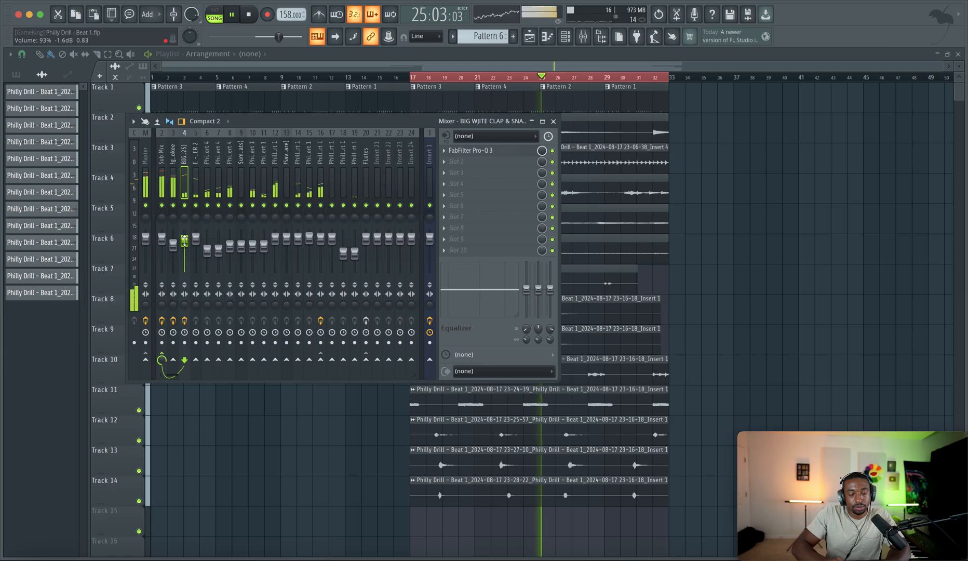
key(space)
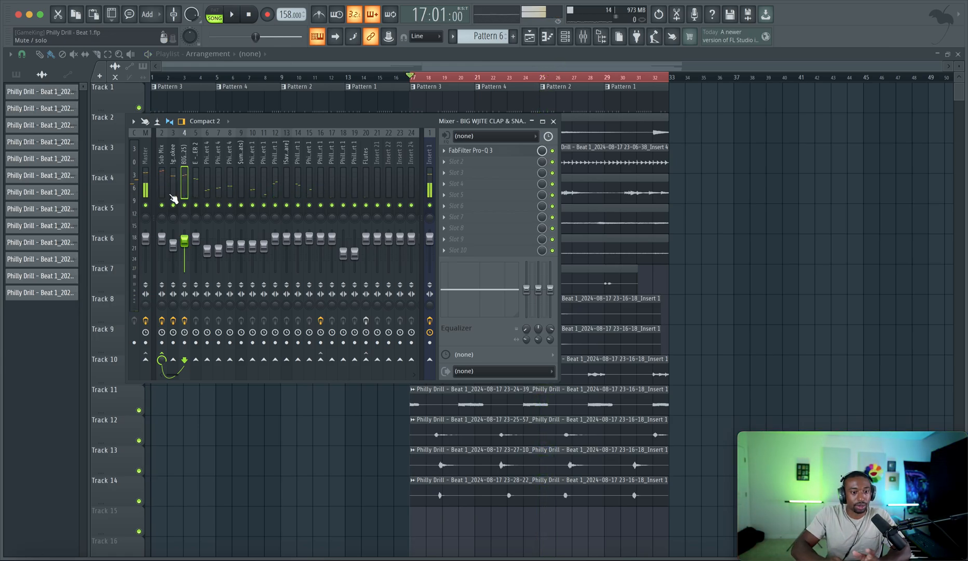
Play the beat and compare the clap channel's sound with its effects disabled and enabled.
click(165, 194)
key(space)
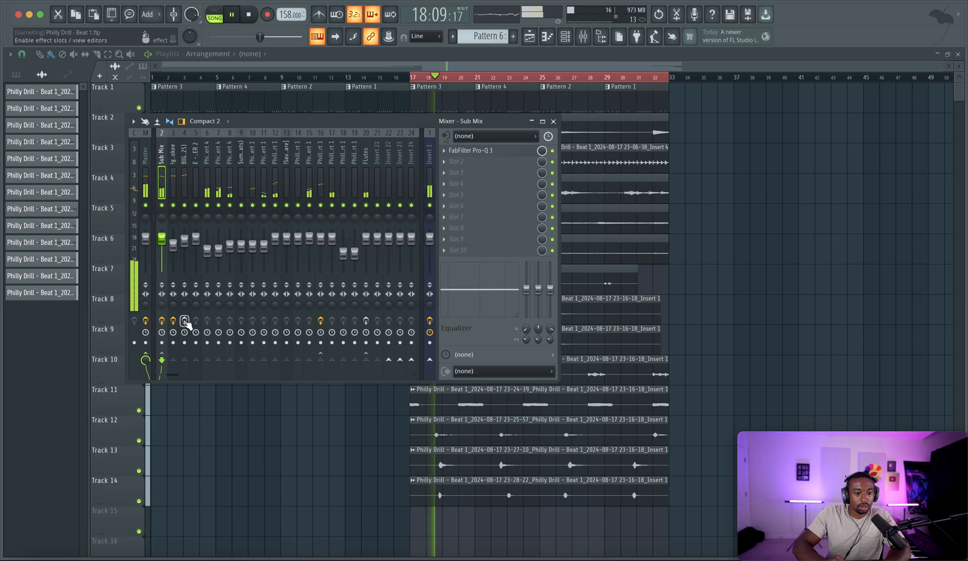
click(189, 175)
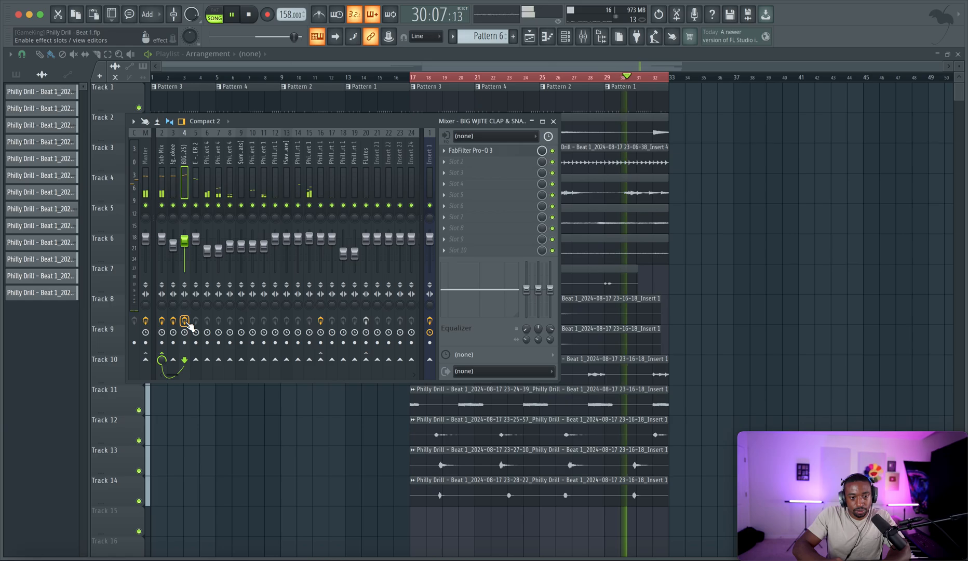
click(185, 321)
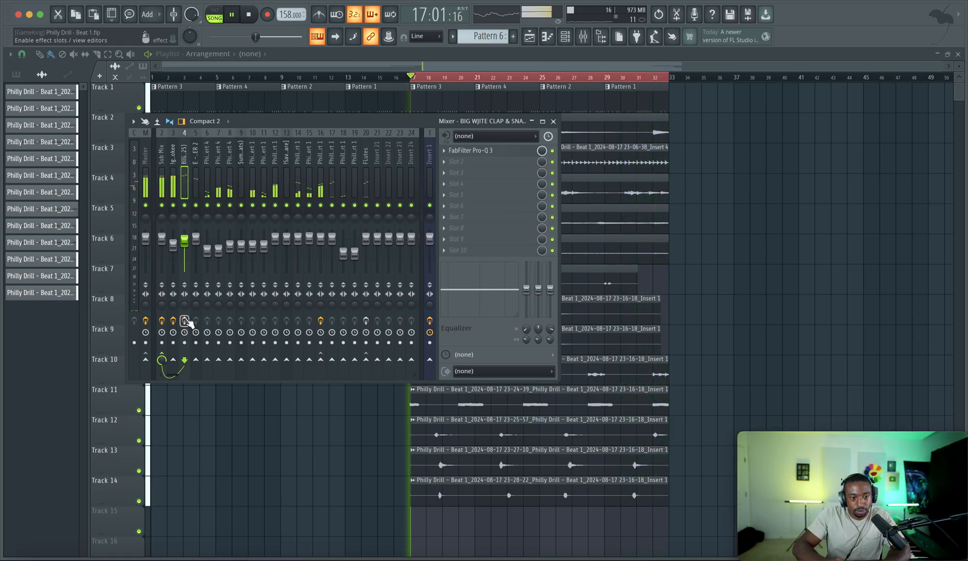
click(185, 320)
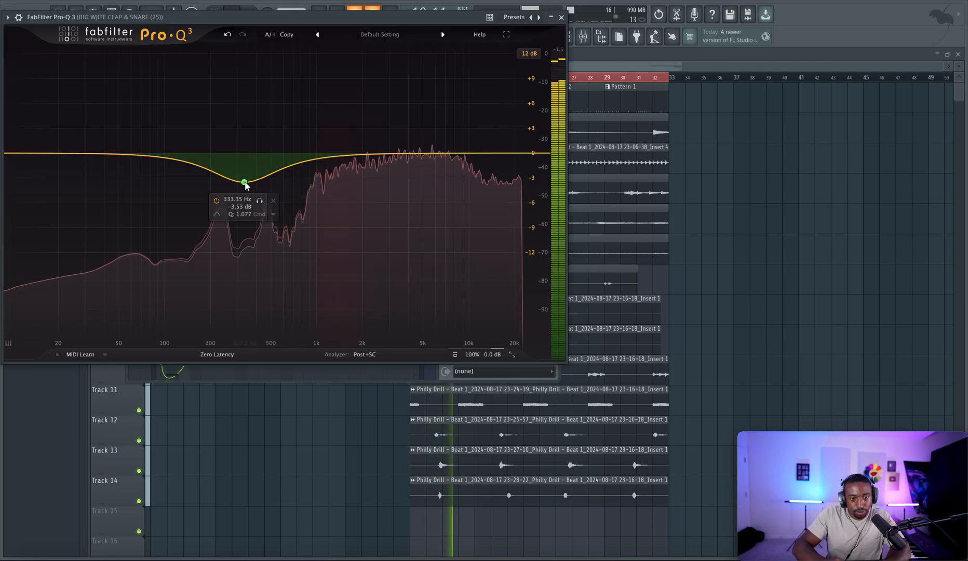
Change the clap EQ's bell band to a boost of about 2.7 dB at about 333 Hz and close the equalizer.
drag(244, 182, 244, 130)
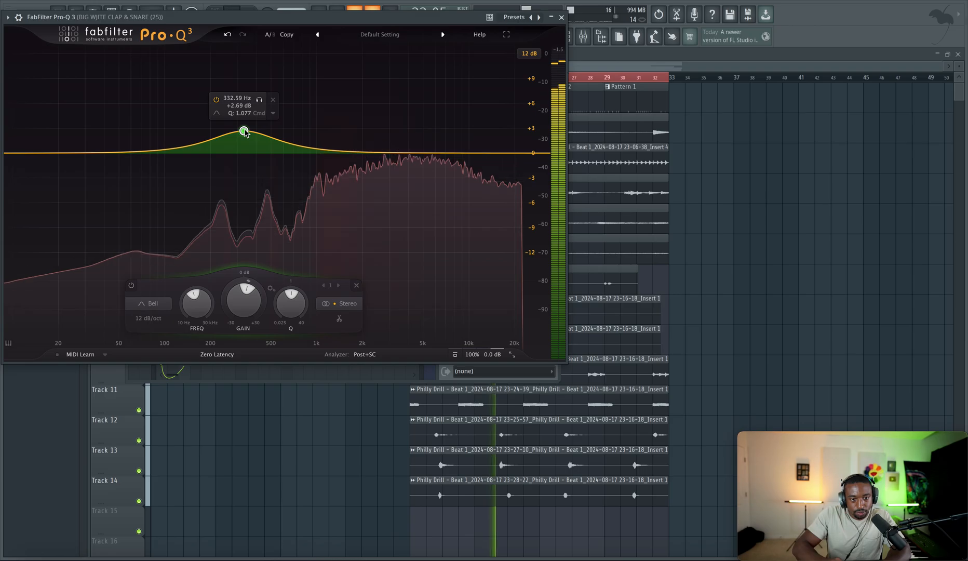
click(562, 17)
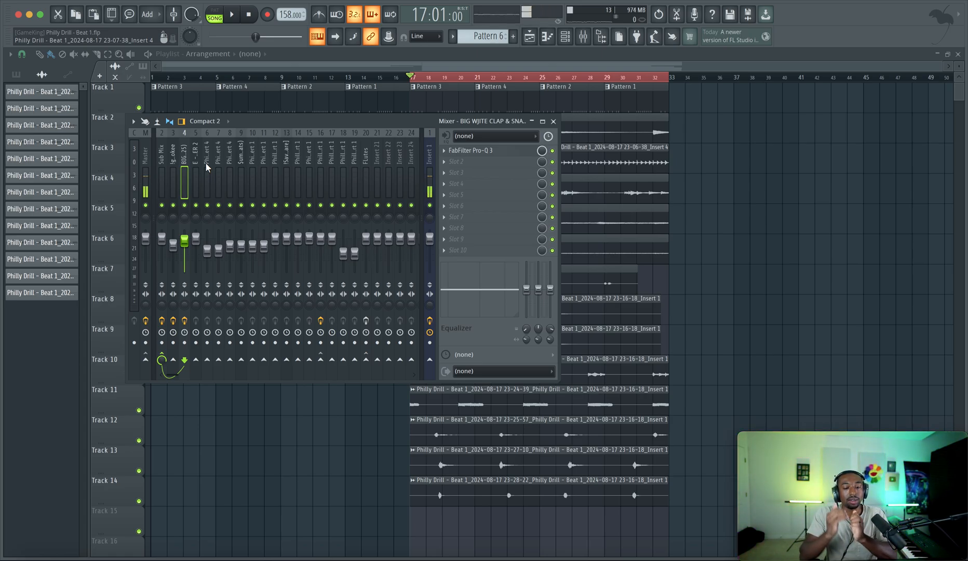
Review the Sub Mix, 808 and clap channels with a short playback, and save the project.
click(162, 172)
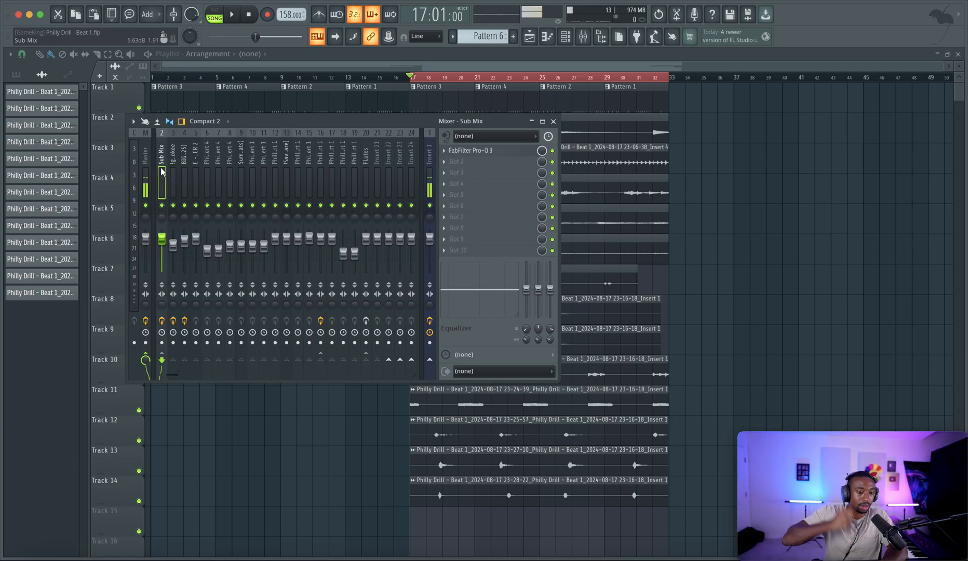
click(173, 179)
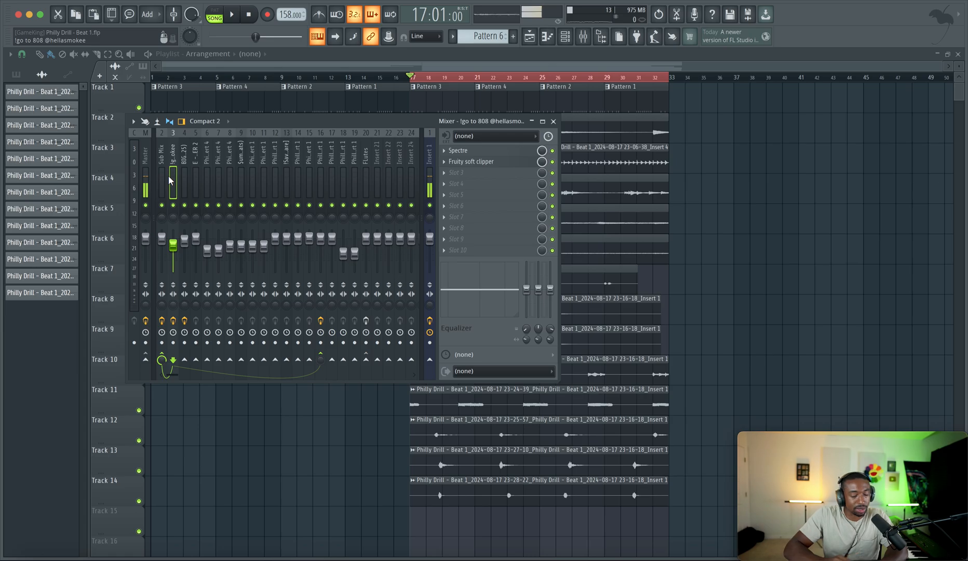
key(space)
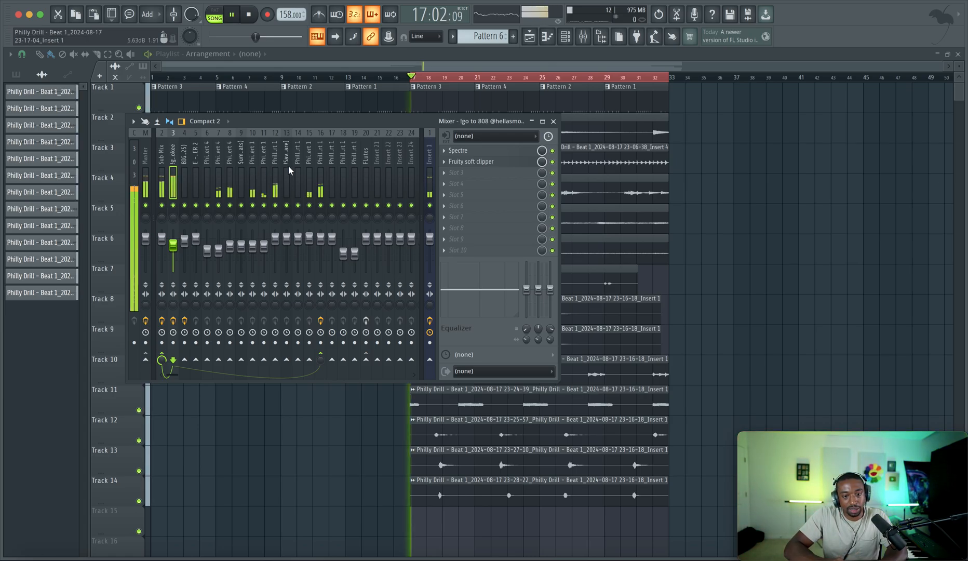
click(186, 181)
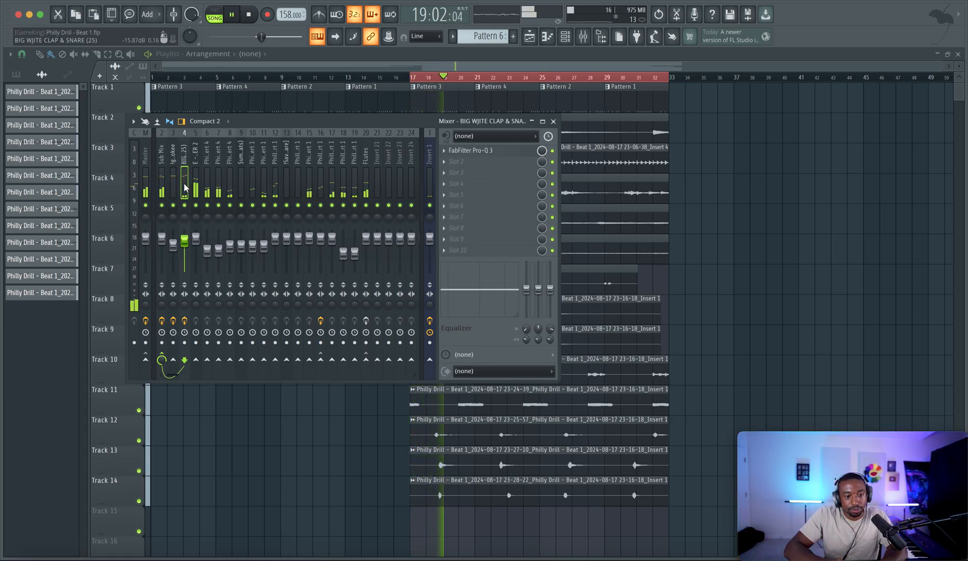
key(space)
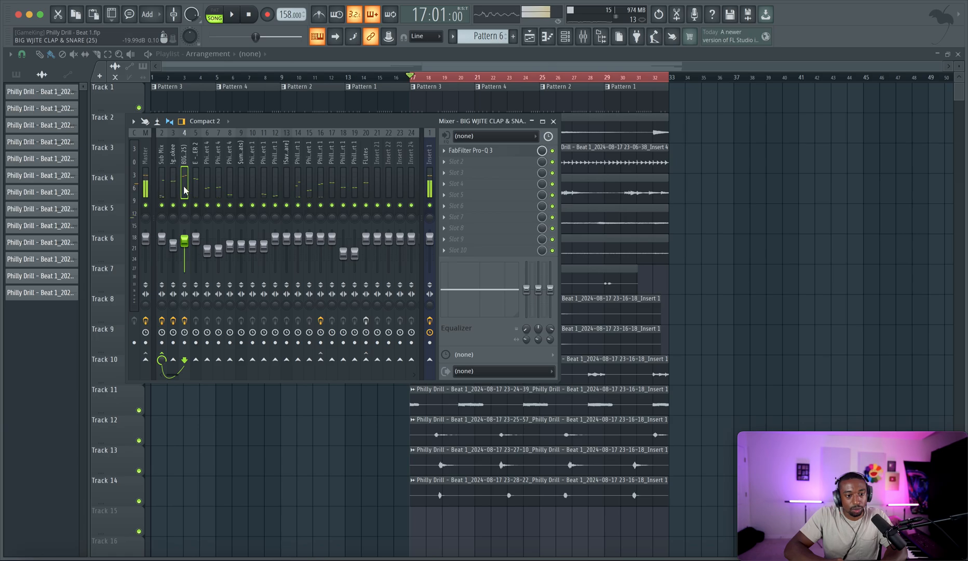
key(ctrl+s)
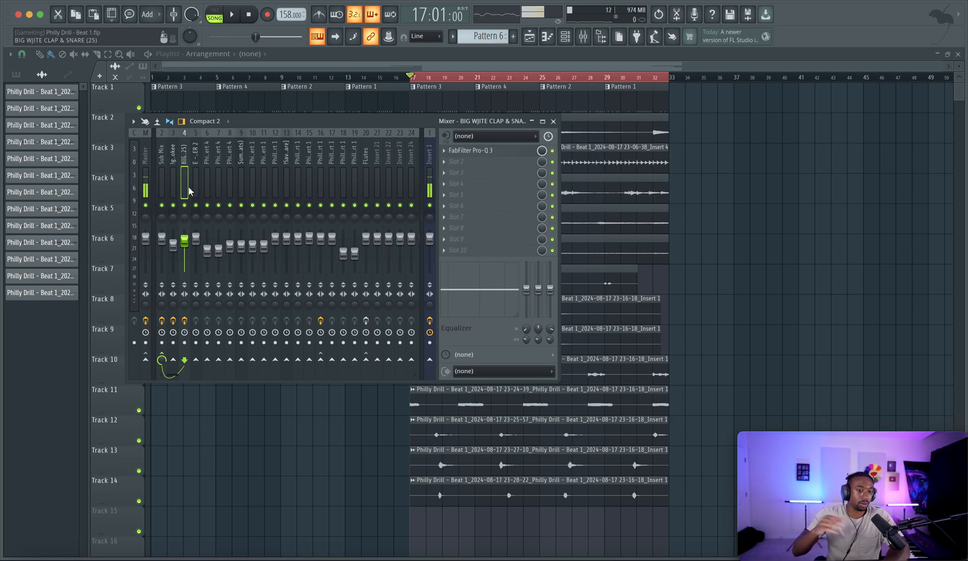
Play the beat and select the E - LASER 2 mixer channel.
key(space)
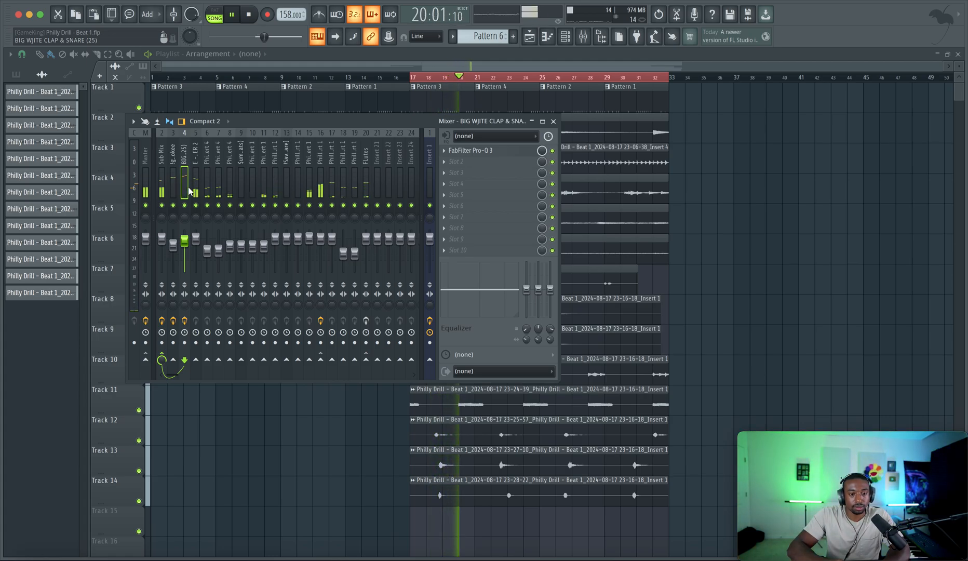
click(197, 189)
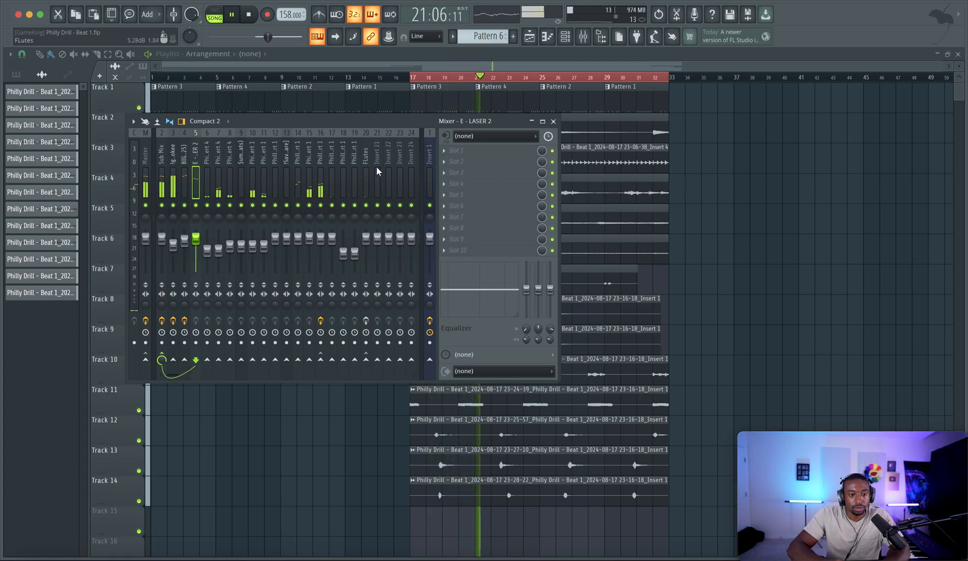
click(447, 155)
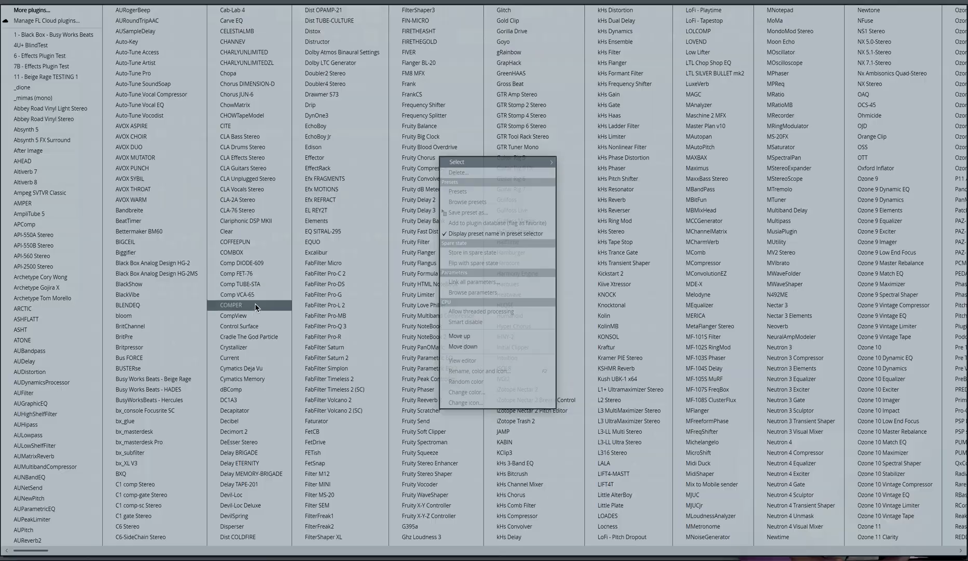
key(Escape)
key(space)
click(217, 151)
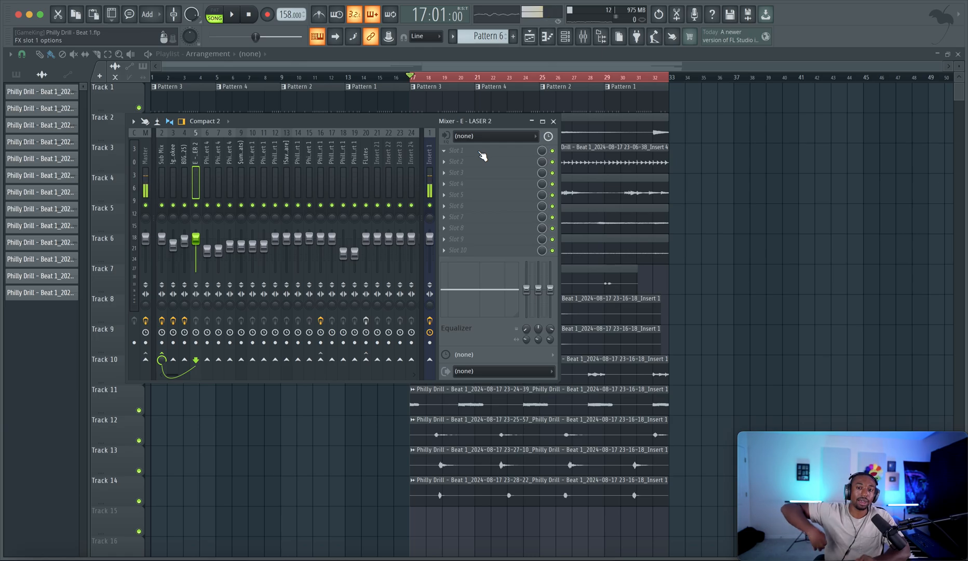
Pan the E - LASER 2 channel 34% left and audition its position in the beat.
key(space)
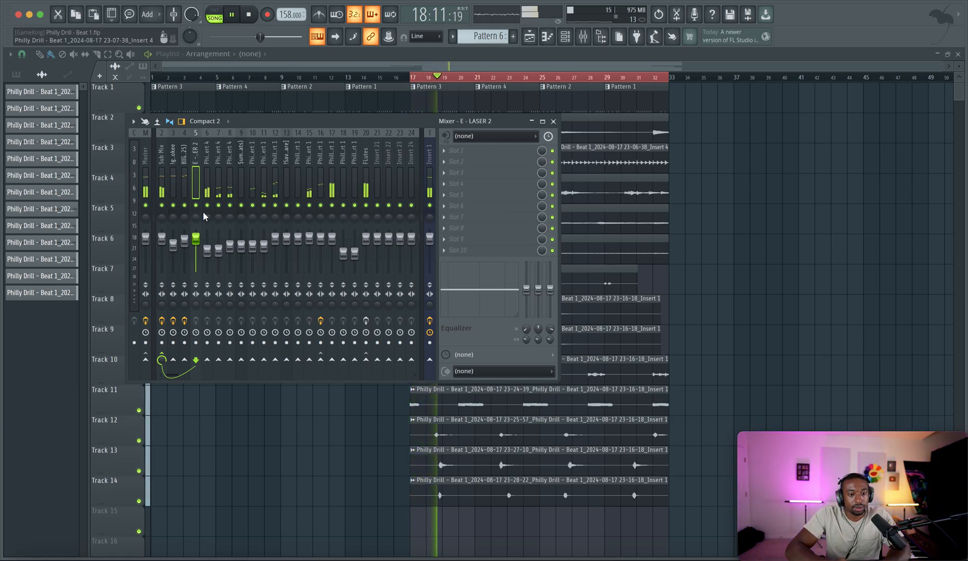
key(space)
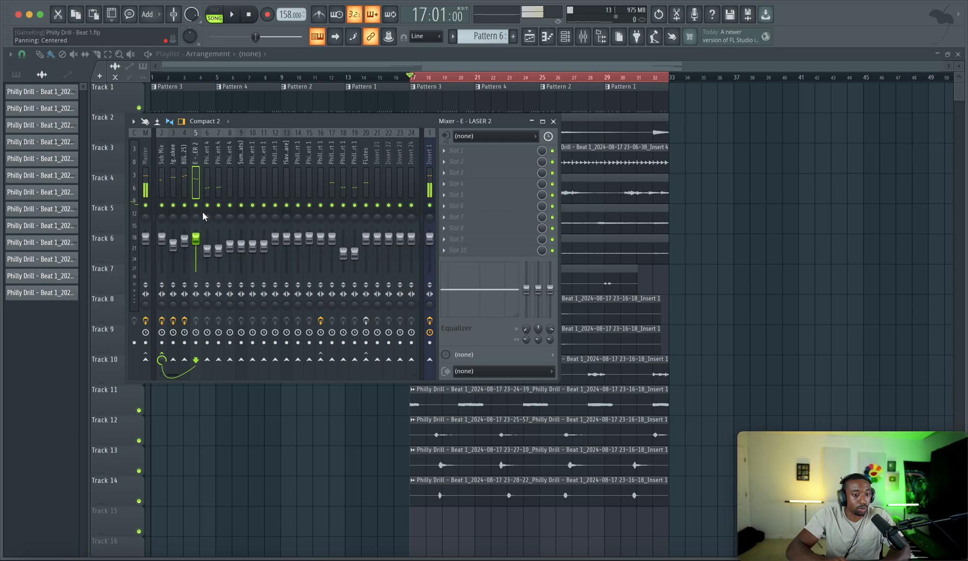
drag(199, 216, 200, 223)
key(space)
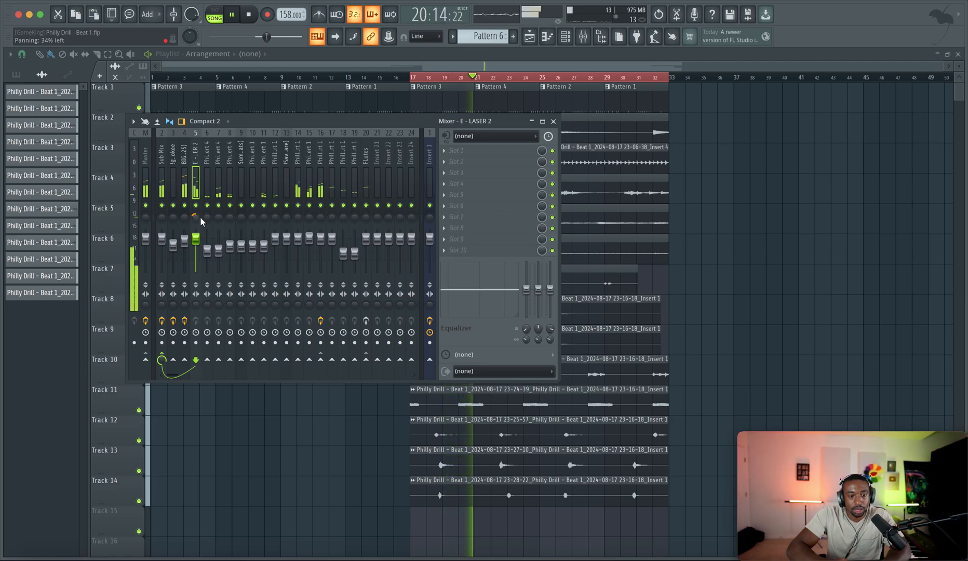
key(space)
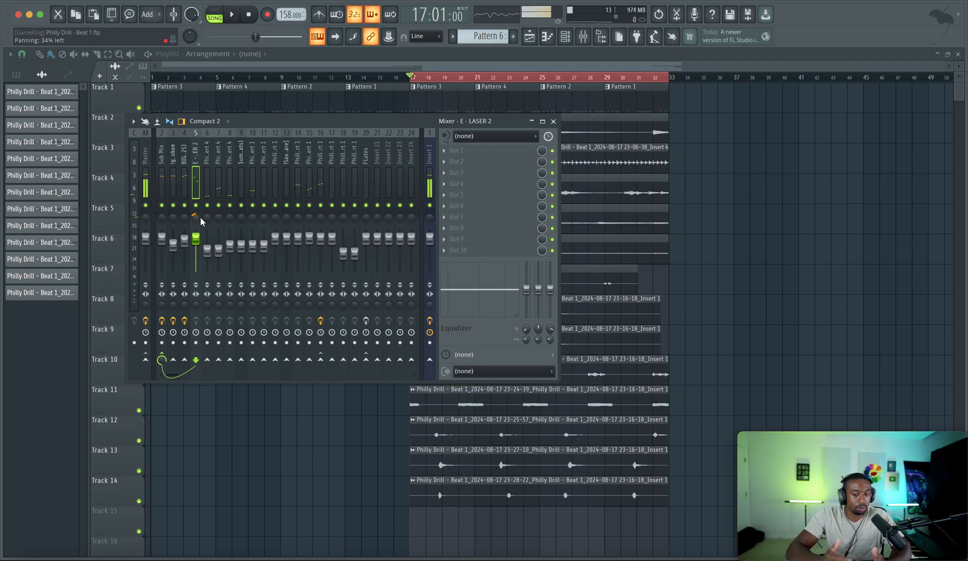
key(space)
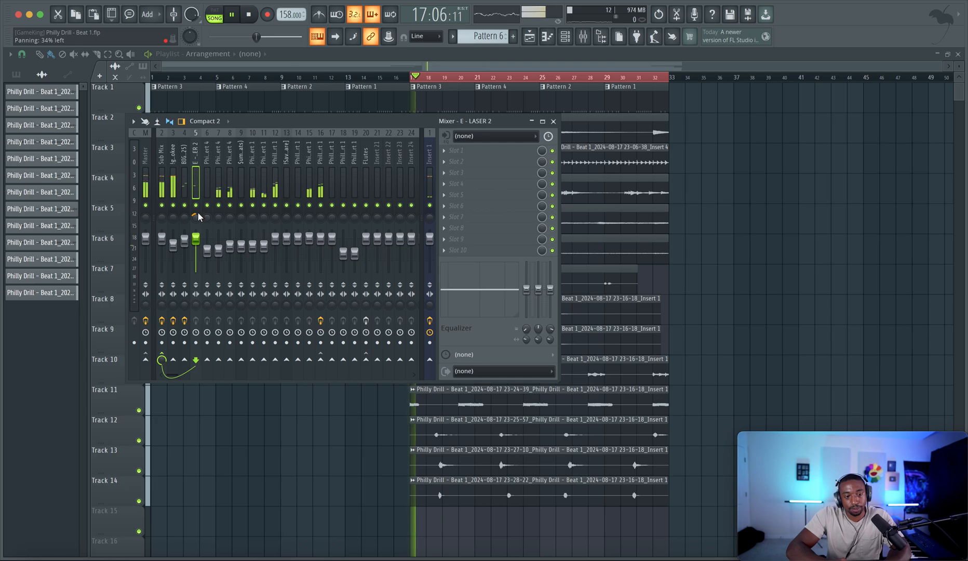
Compare the E - LASER 2 channel centered and panned in short playbacks of the beat, and set its pan to 33% left.
key(space)
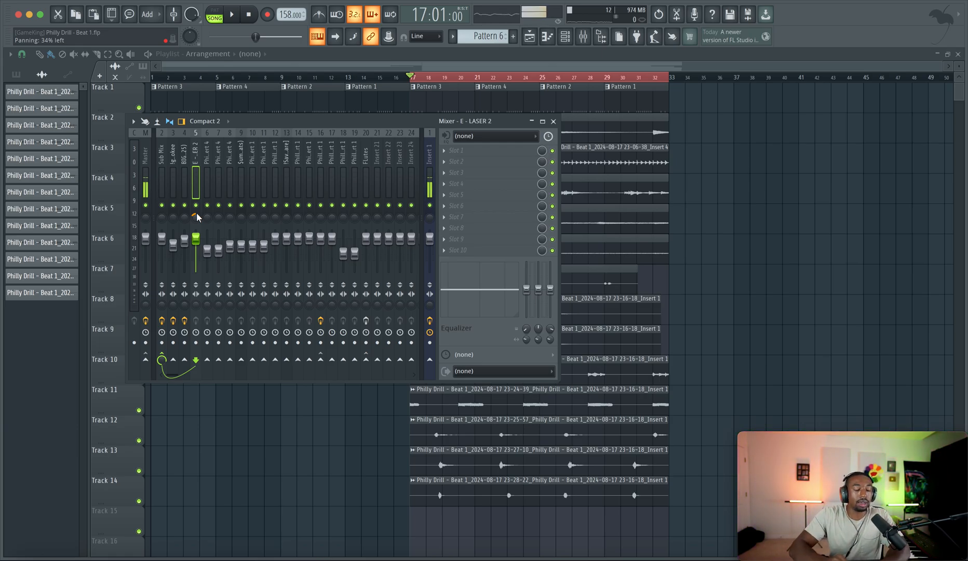
key(space)
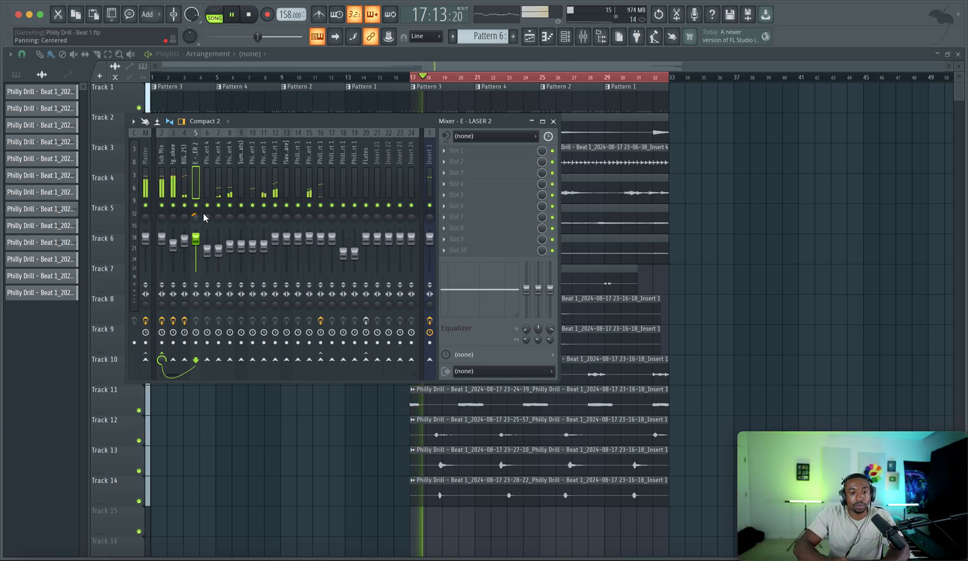
key(space)
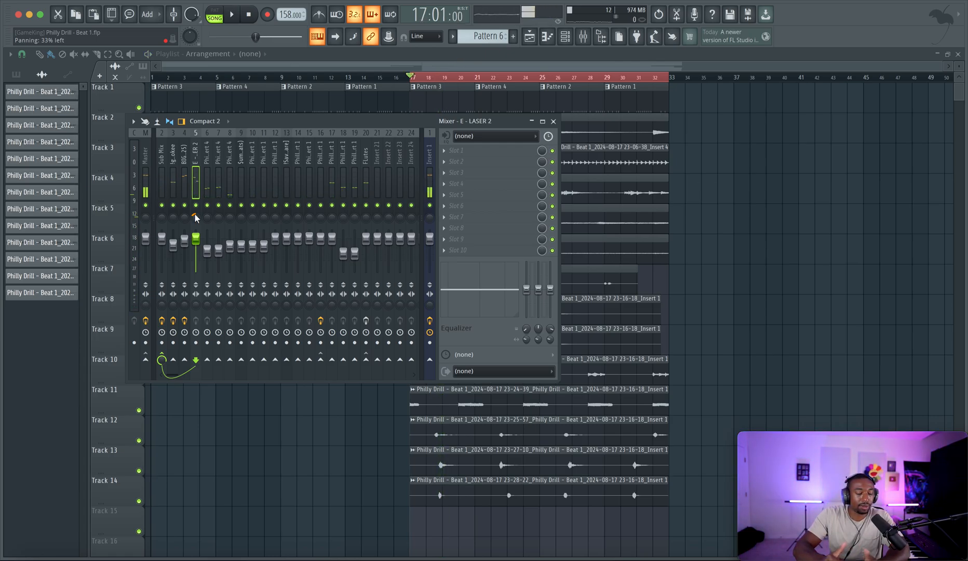
Audition mixer channel 12 in the beat and load FabFilter Pro-Q 3 into its first effect slot.
click(164, 185)
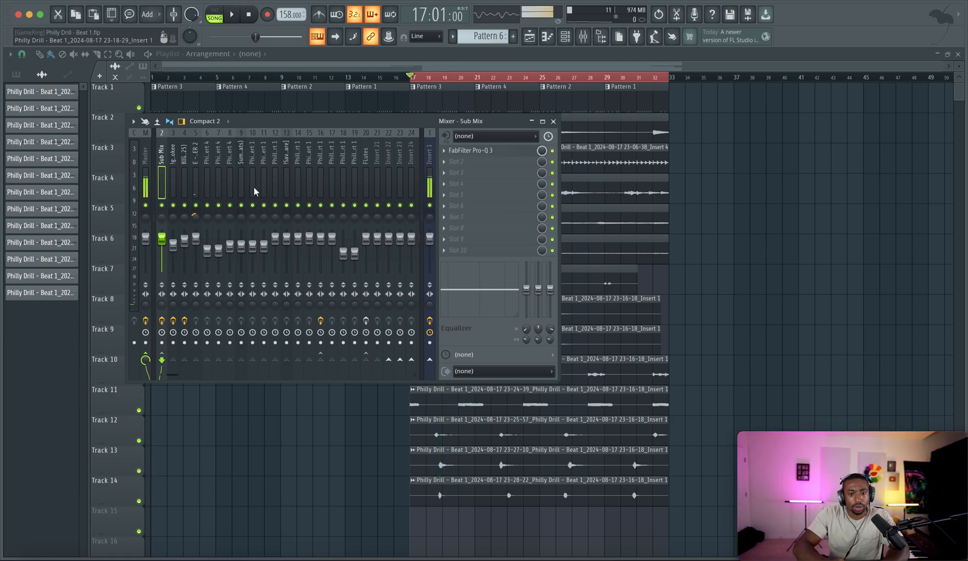
key(space)
click(274, 182)
key(space)
key(space)
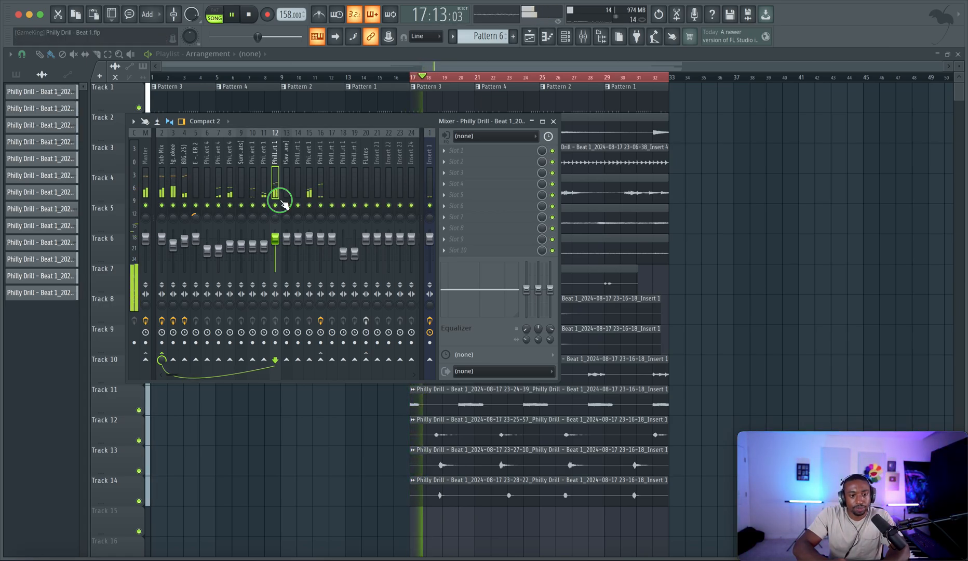
key(space)
click(462, 155)
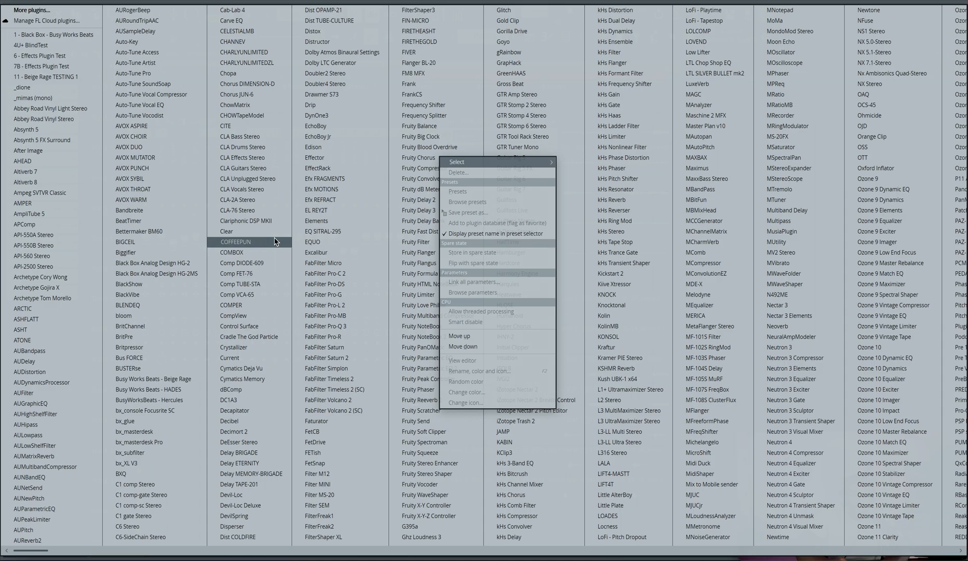
click(335, 325)
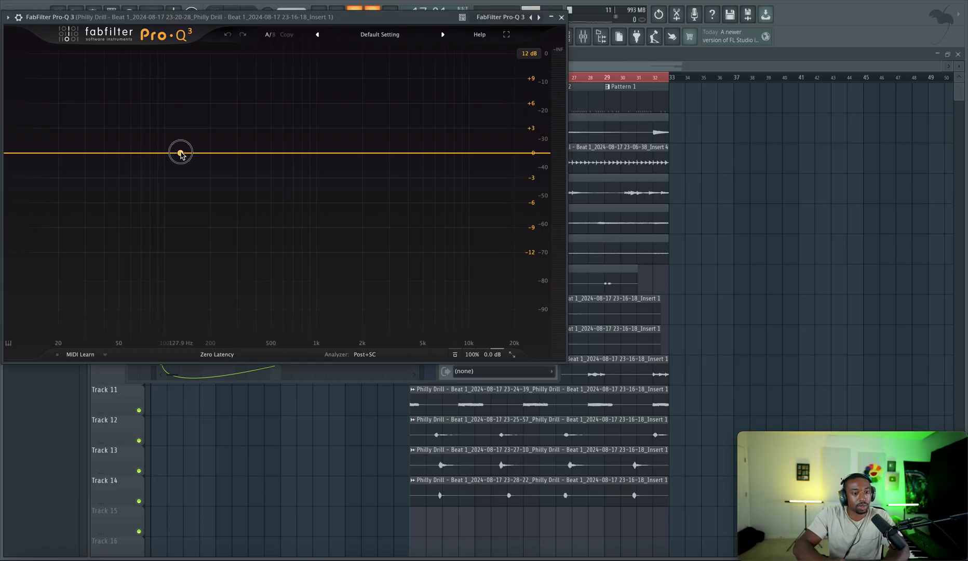
click(181, 153)
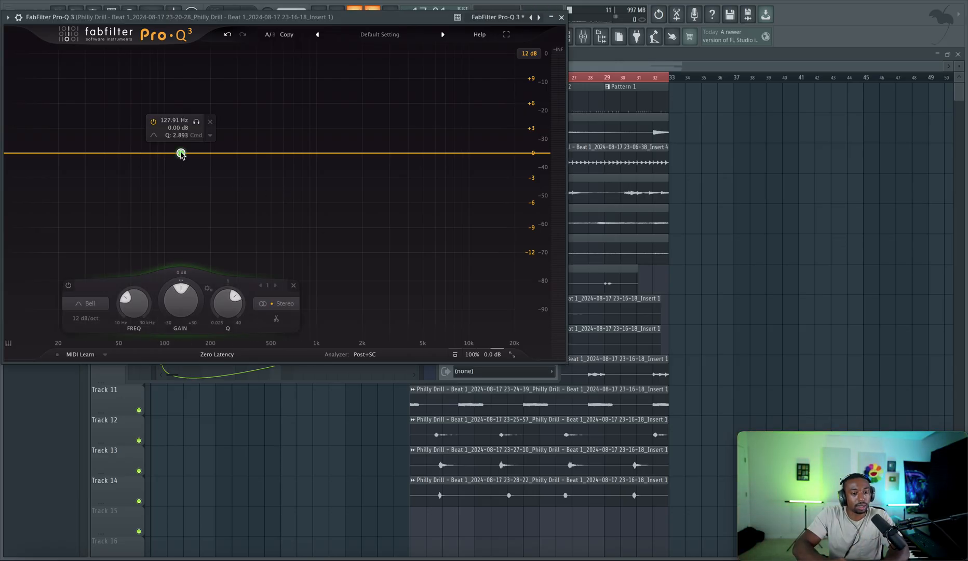
drag(181, 153, 203, 171)
scroll(155, 164, up, 8)
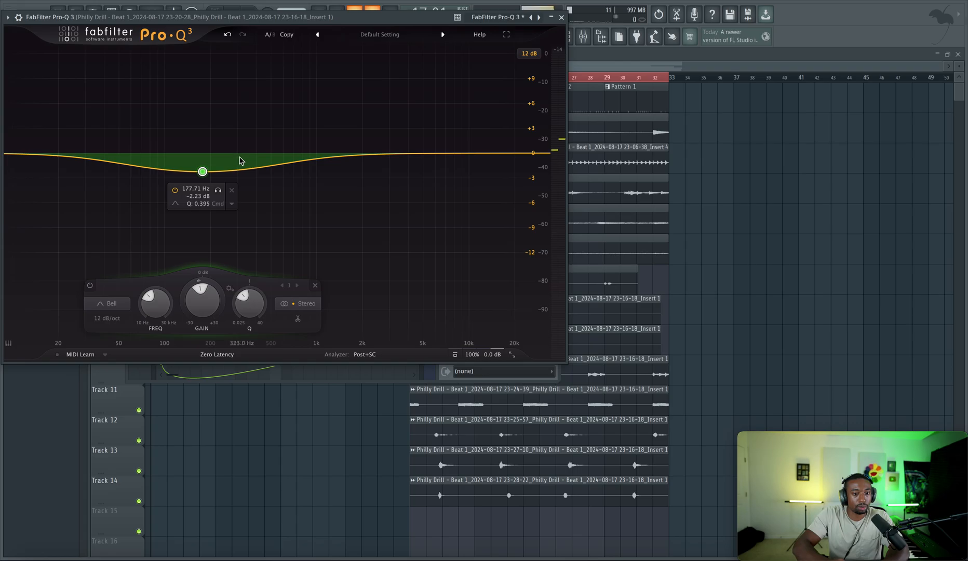
click(237, 170)
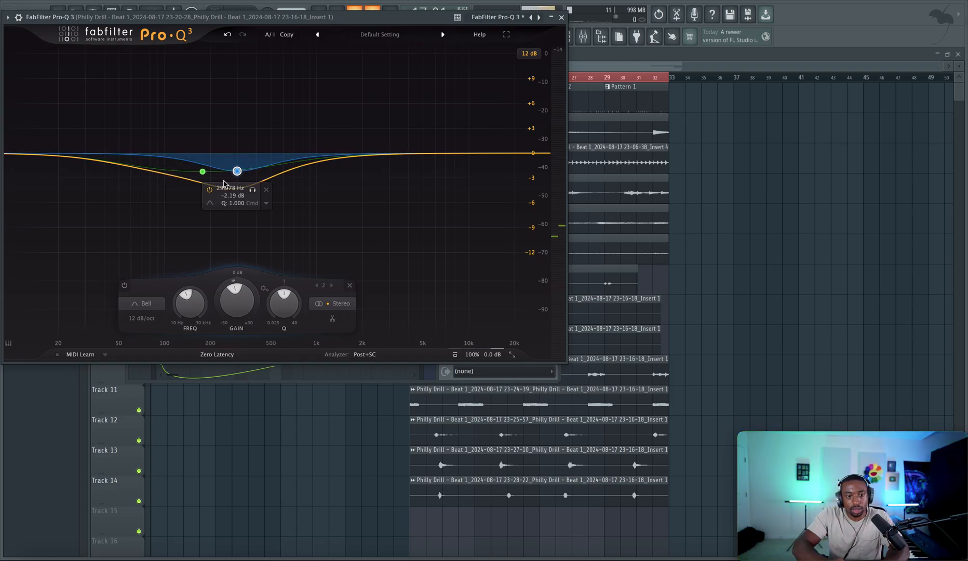
click(266, 189)
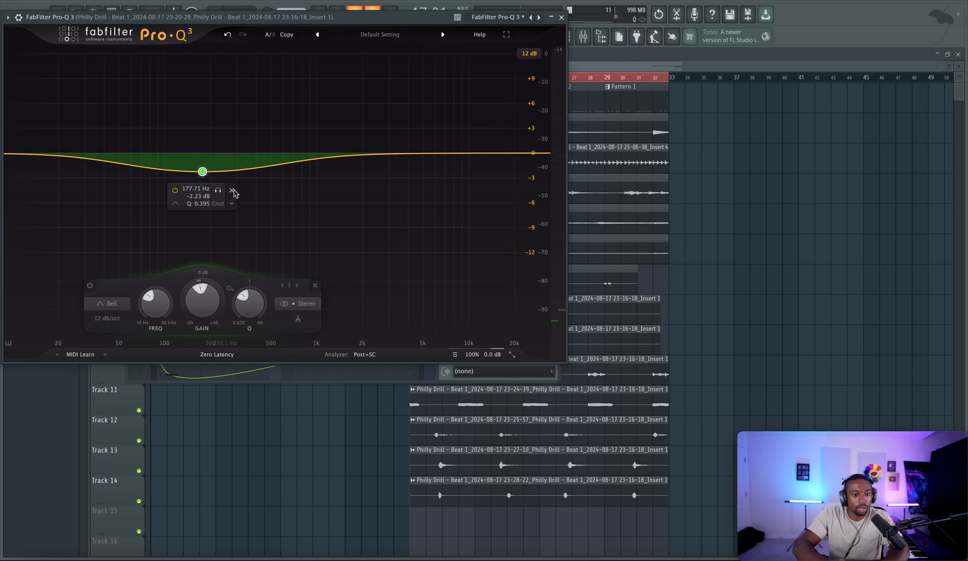
click(232, 190)
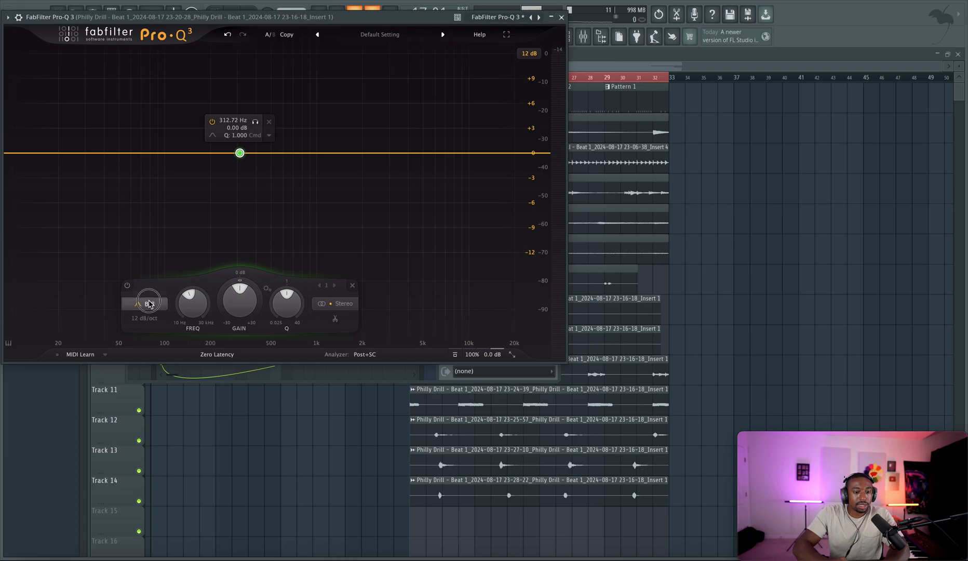
Make channel 12's EQ band at about 313 Hz a low cut with a 36 dB/oct slope.
click(149, 304)
click(145, 224)
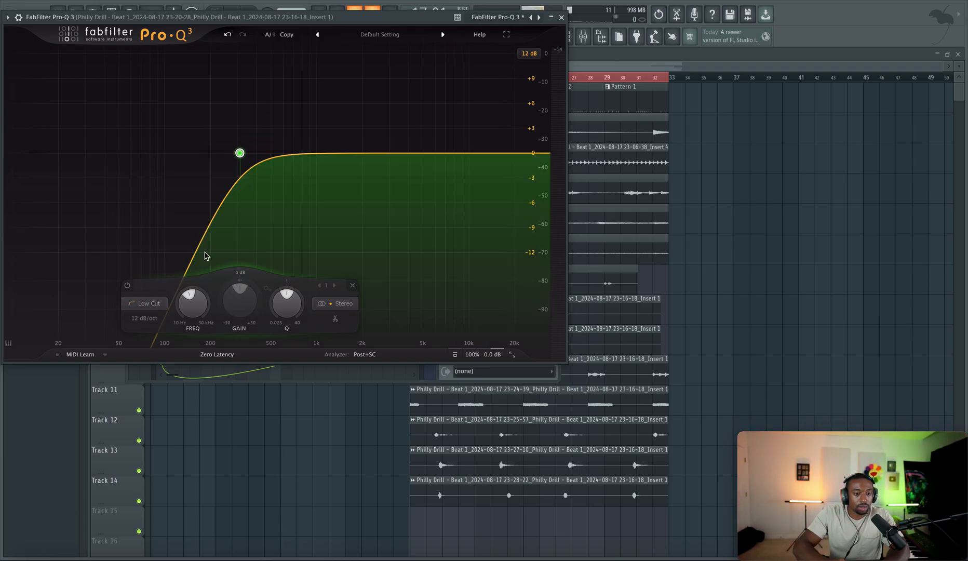
click(145, 318)
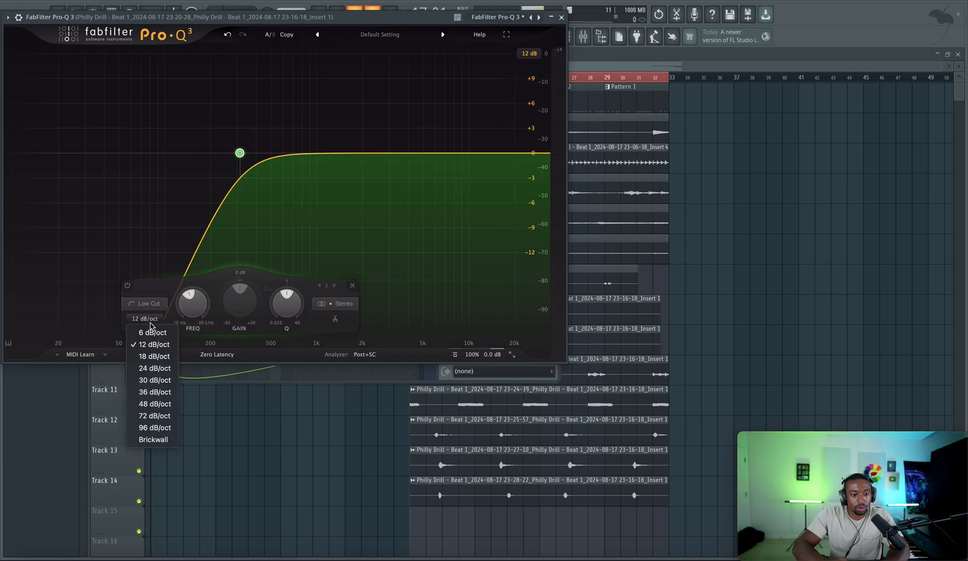
click(151, 393)
Raise the low cut to about 383 Hz during playback, steepen its slope to 48 dB/oct, and close the equalizer.
mouse_move(239, 155)
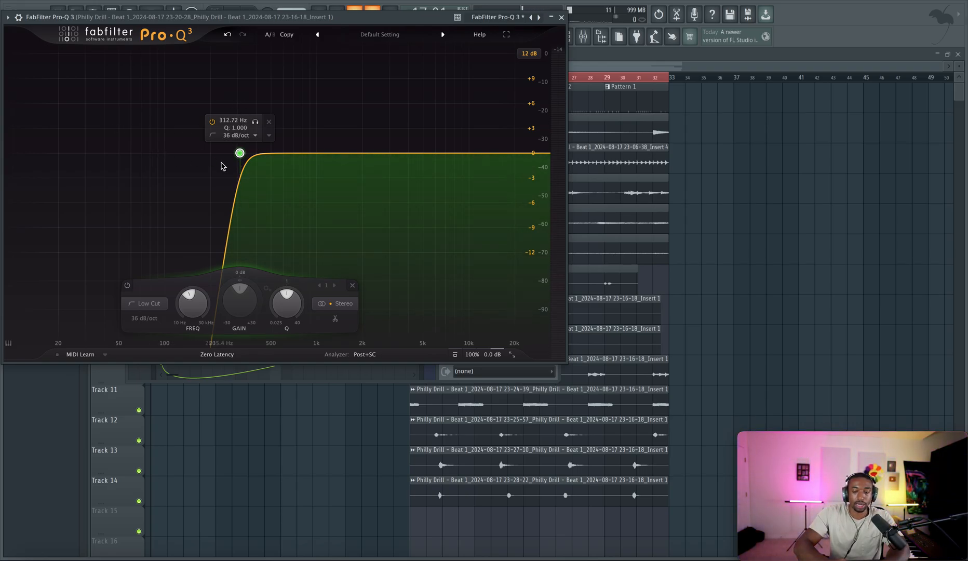
key(space)
drag(240, 153, 253, 151)
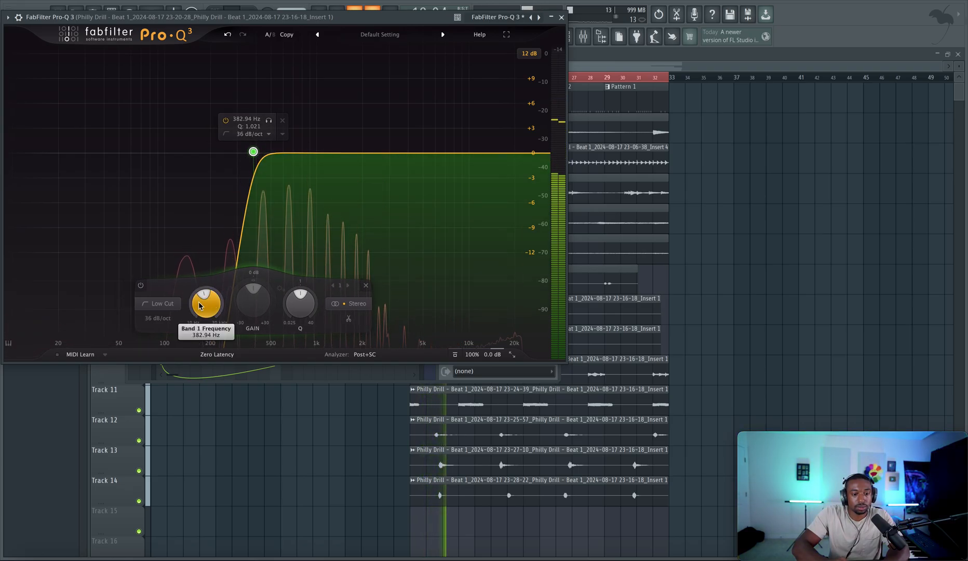
click(163, 319)
click(161, 387)
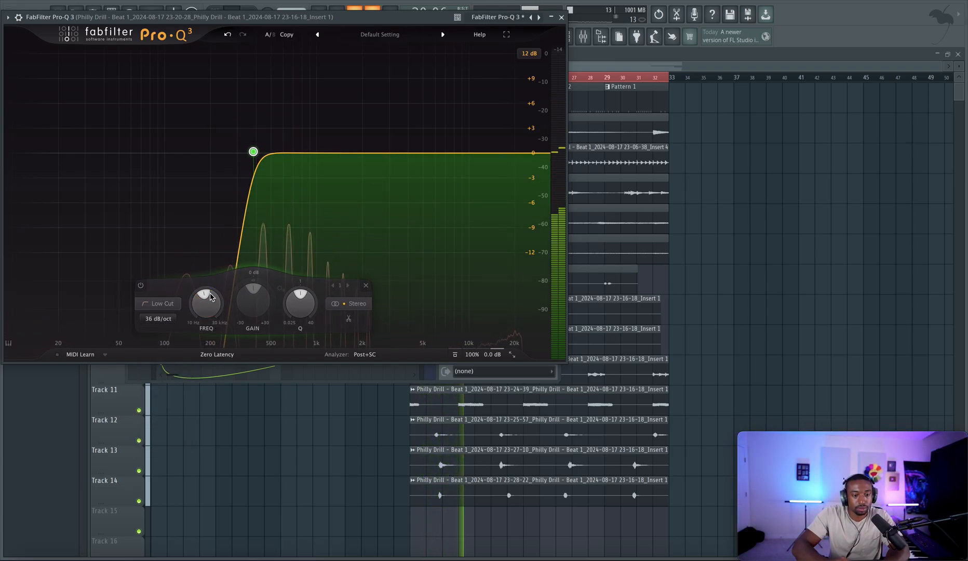
mouse_move(255, 169)
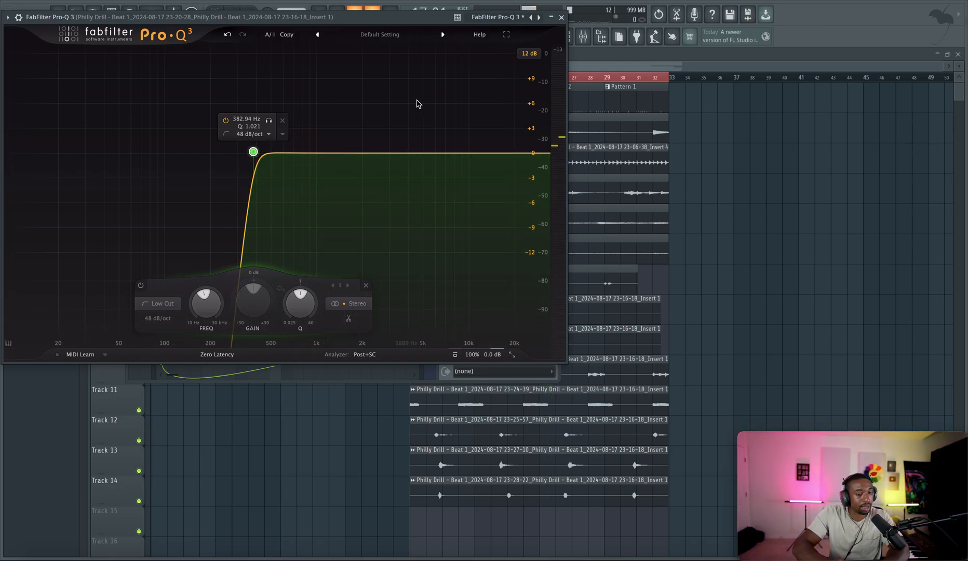
click(561, 18)
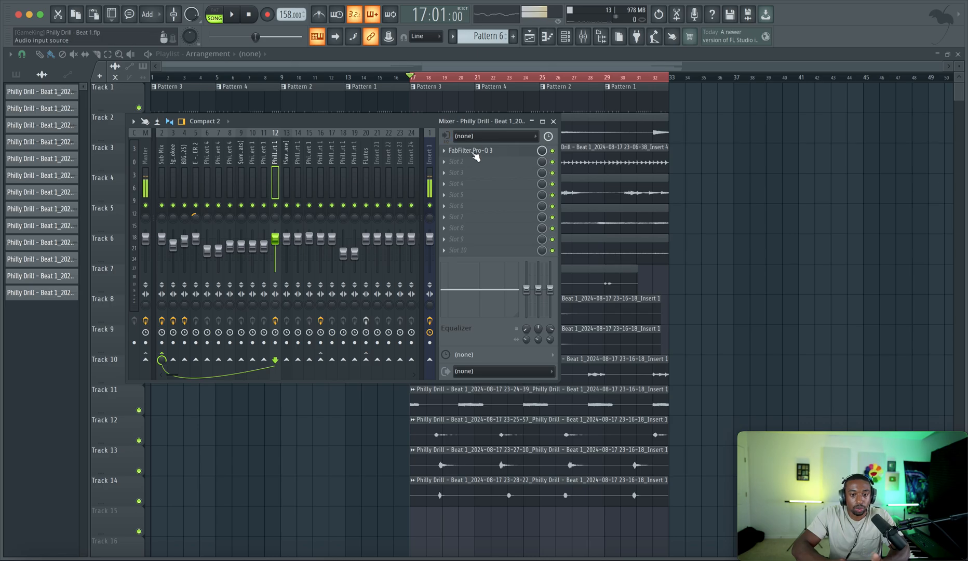
Check the snare channel and the Sub Mix equalizer, and play the beat briefly with the Sub Mix selected.
click(292, 175)
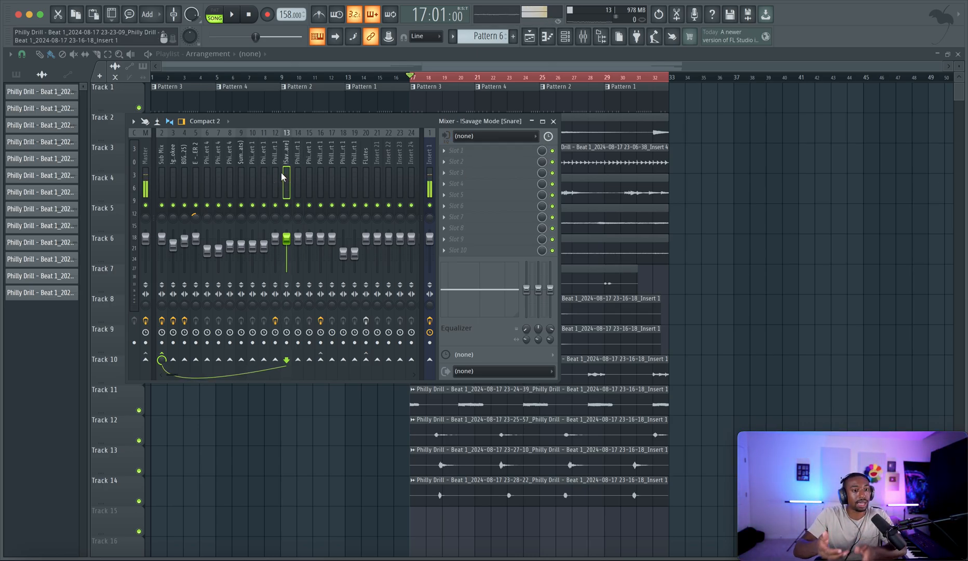
click(163, 165)
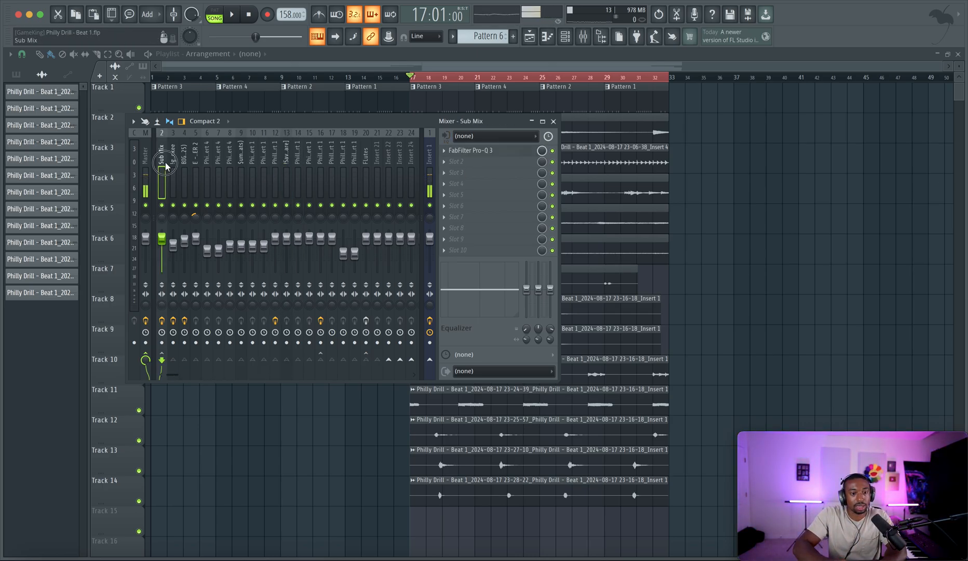
click(474, 151)
key(space)
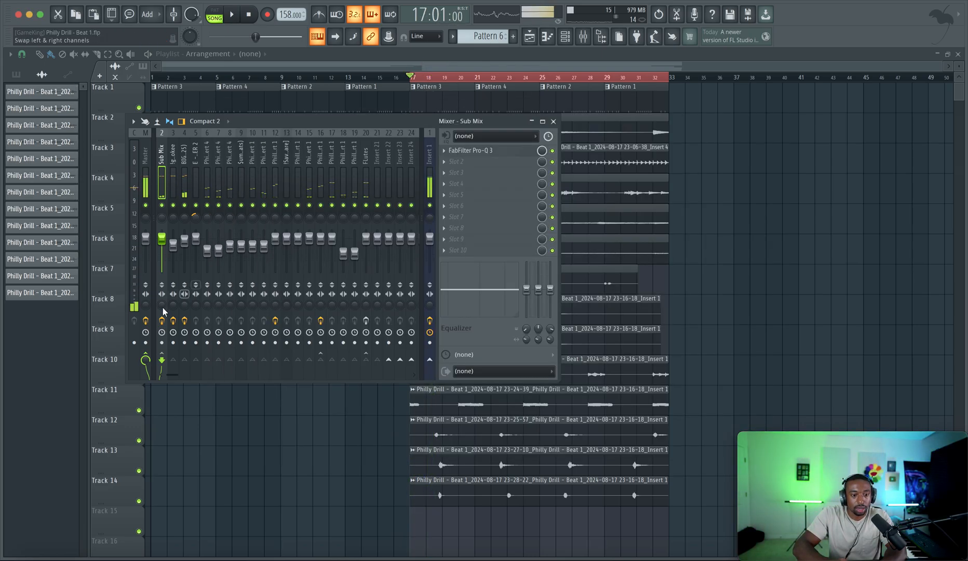
key(space)
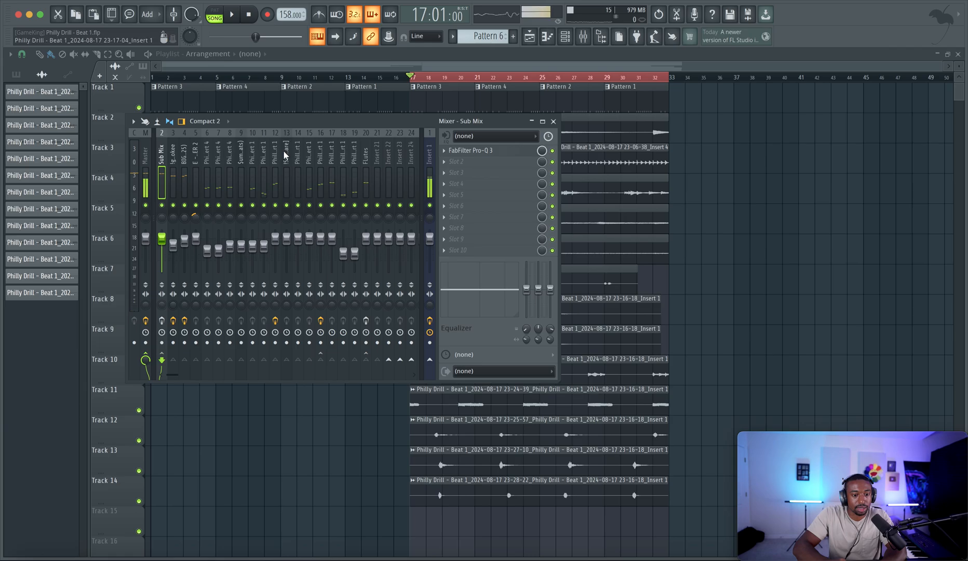
Select the mixer channels from Sub Mix to FLutes and compare the beat with their effects bypassed and enabled.
drag(363, 158, 133, 161)
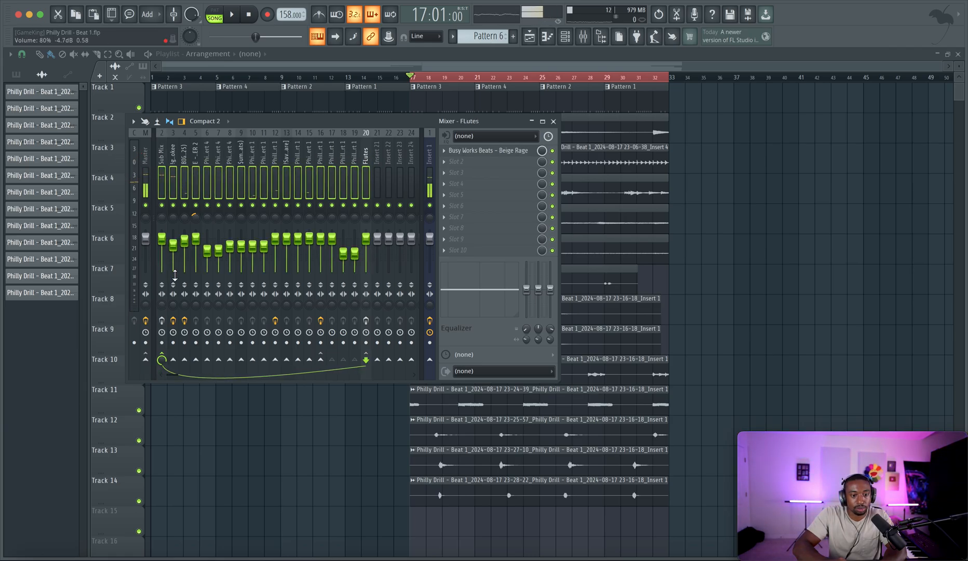
key(space)
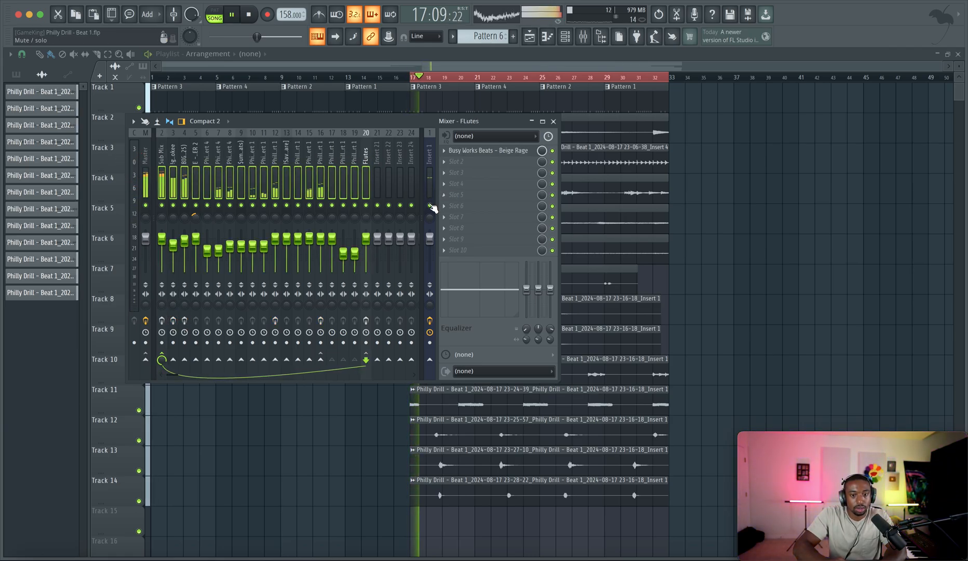
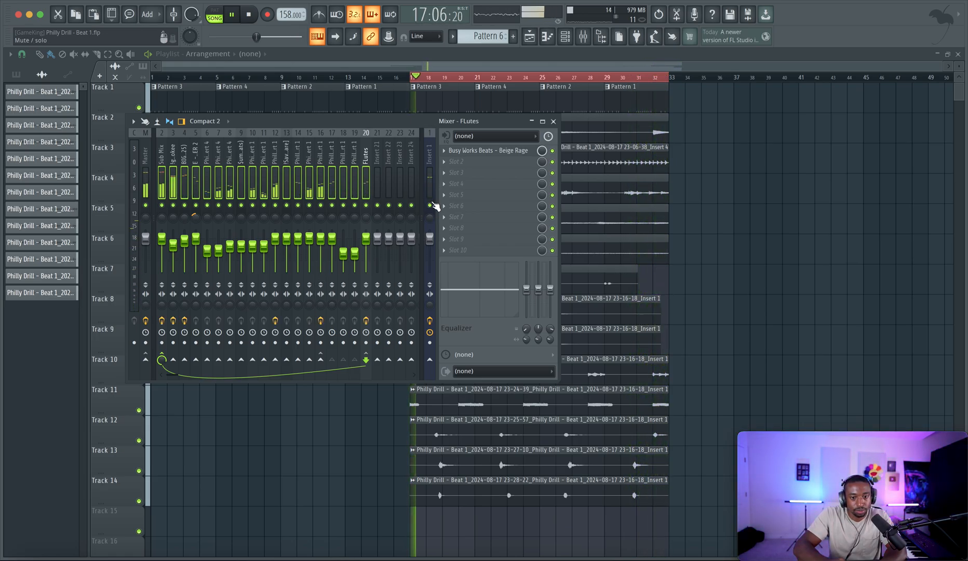
click(162, 172)
key(space)
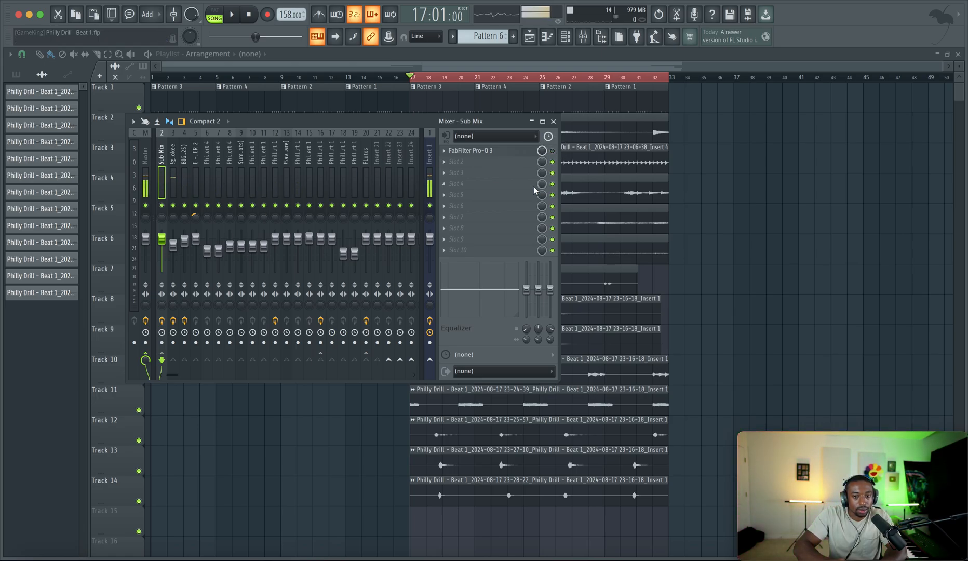
Replay the beat toggling the effects of channels Sub Mix to FLutes together, and switch Insert 1's mute on and off while listening.
drag(366, 158, 164, 157)
key(space)
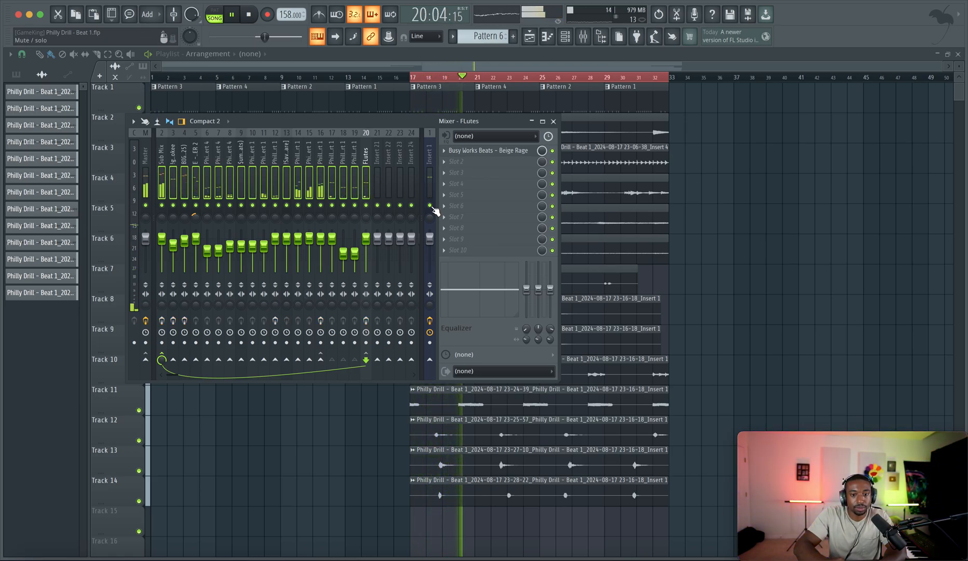
click(431, 206)
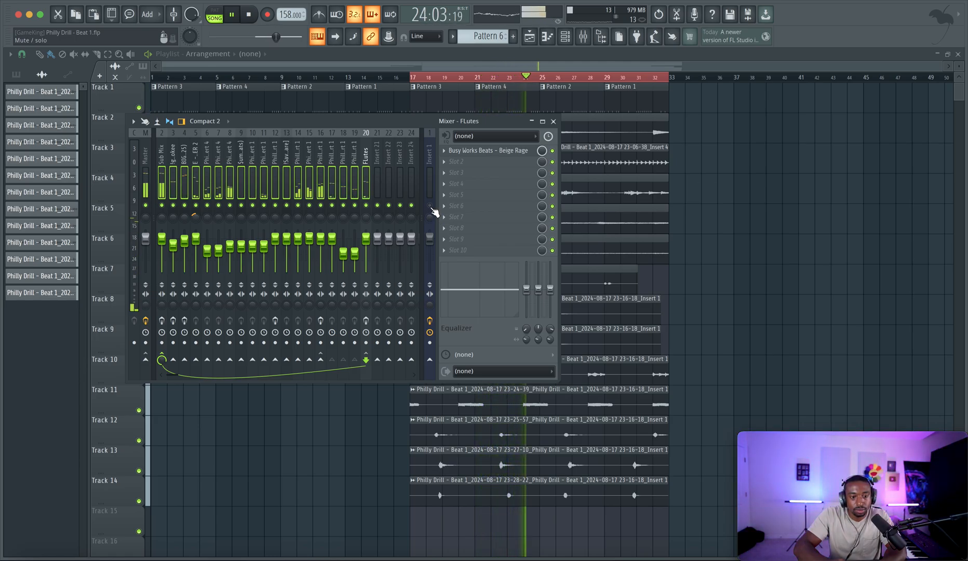
click(430, 206)
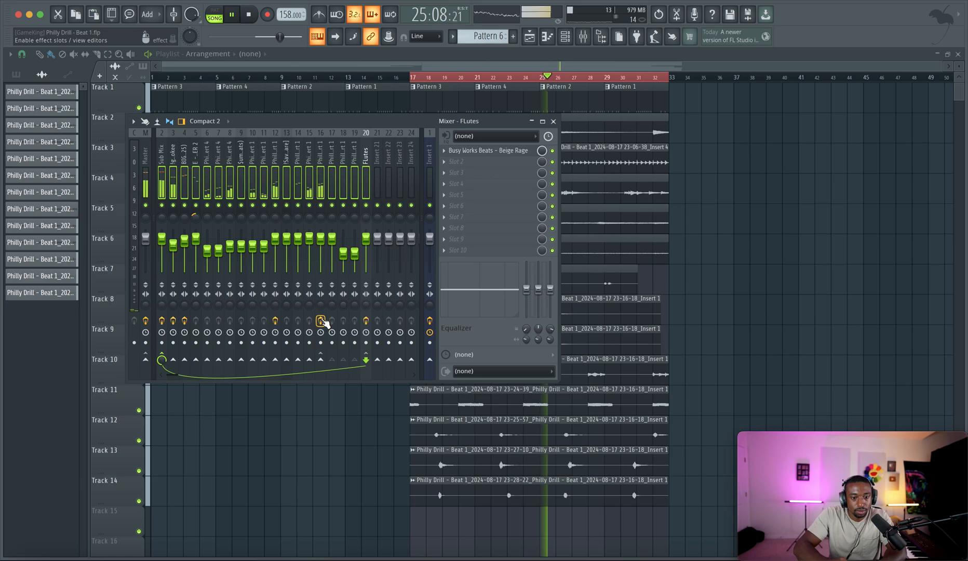
click(431, 206)
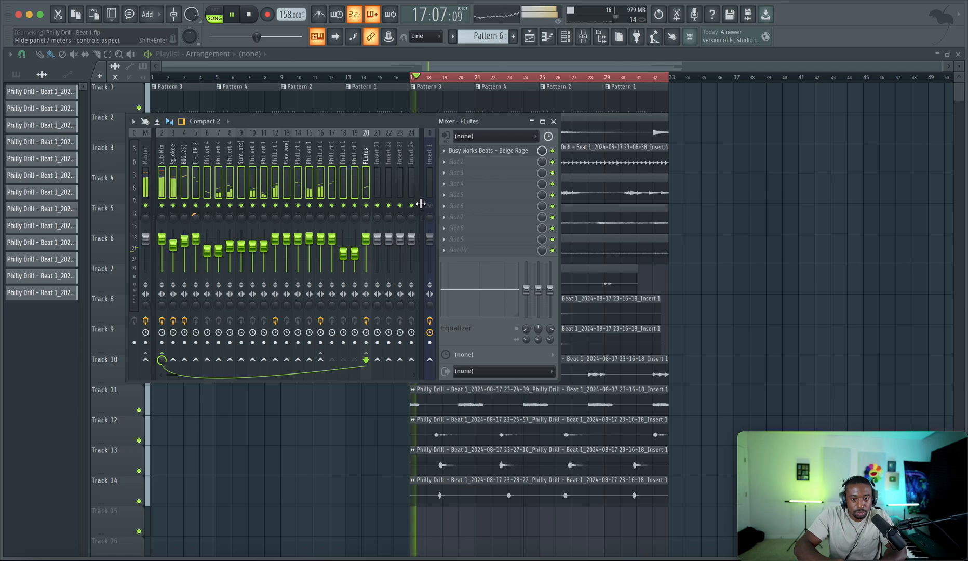
key(space)
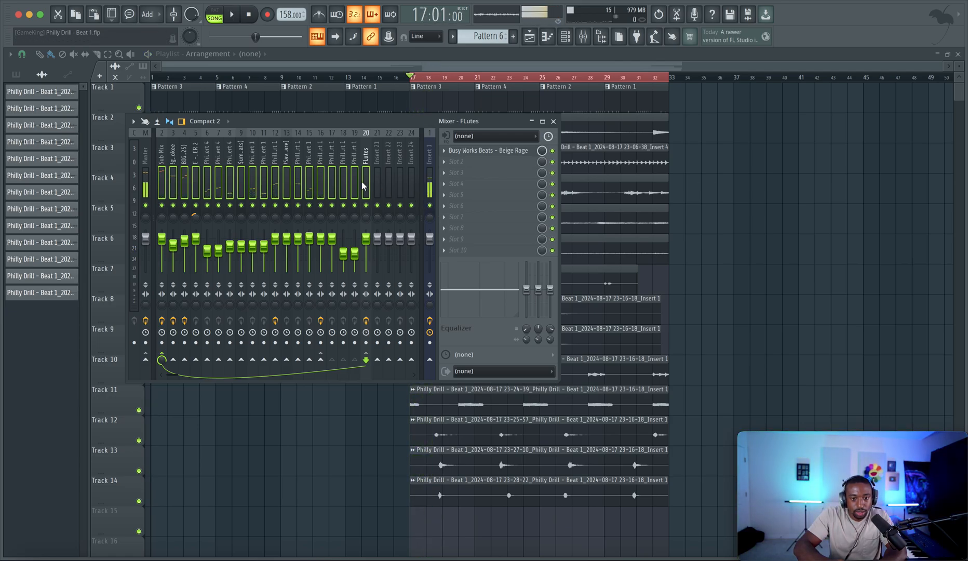
Play the beat with channel 15 selected and toggle the mutes of channels 15 and 12 while listening.
click(310, 171)
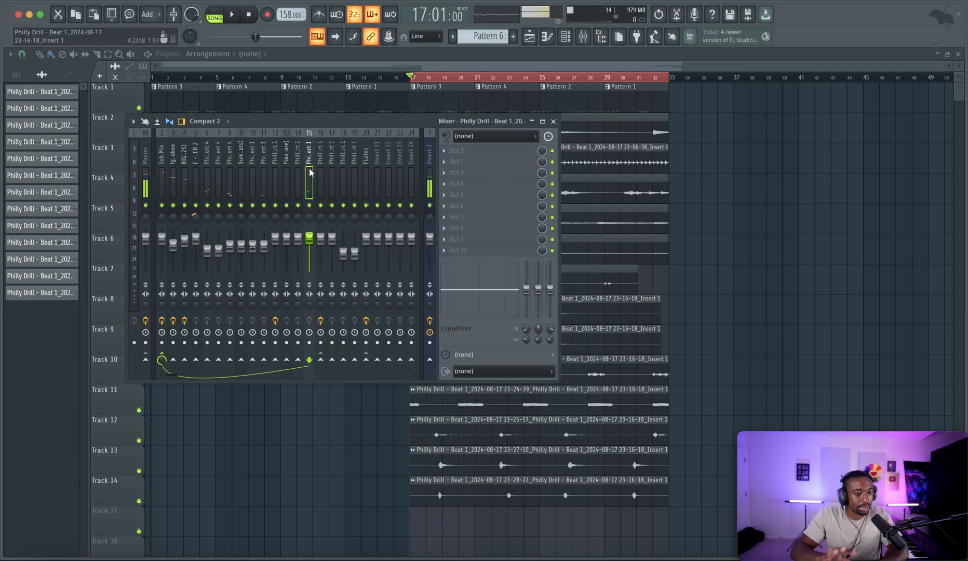
key(space)
click(310, 205)
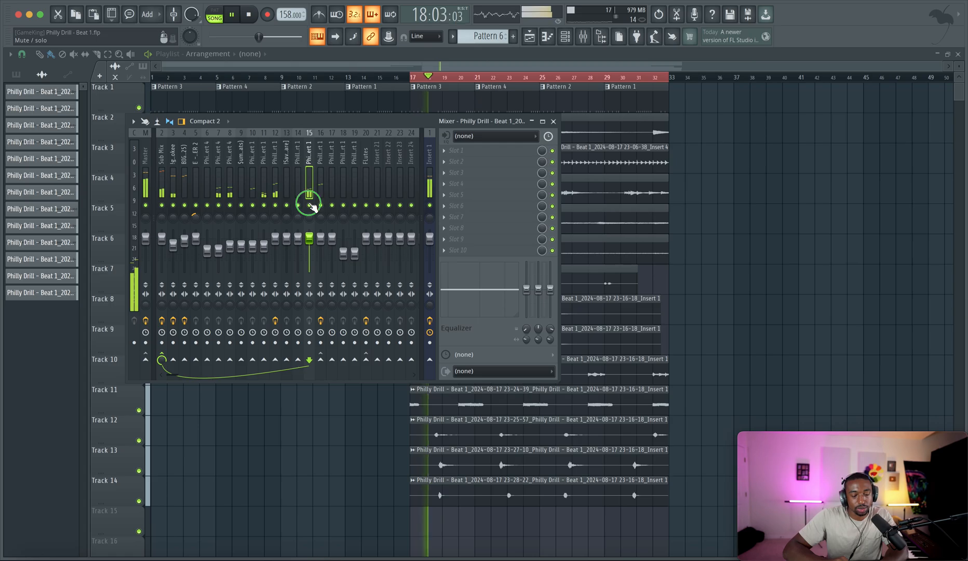
click(275, 204)
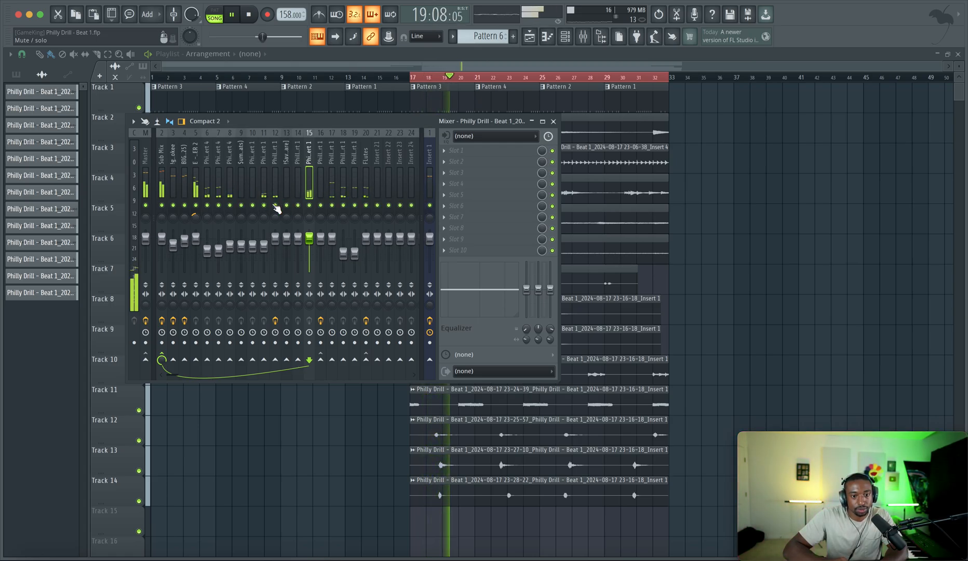
Solo channels 12 and 11 in turn, re-enable Insert 1, and pan channel 11 to the right.
right_click(275, 205)
right_click(265, 204)
click(431, 204)
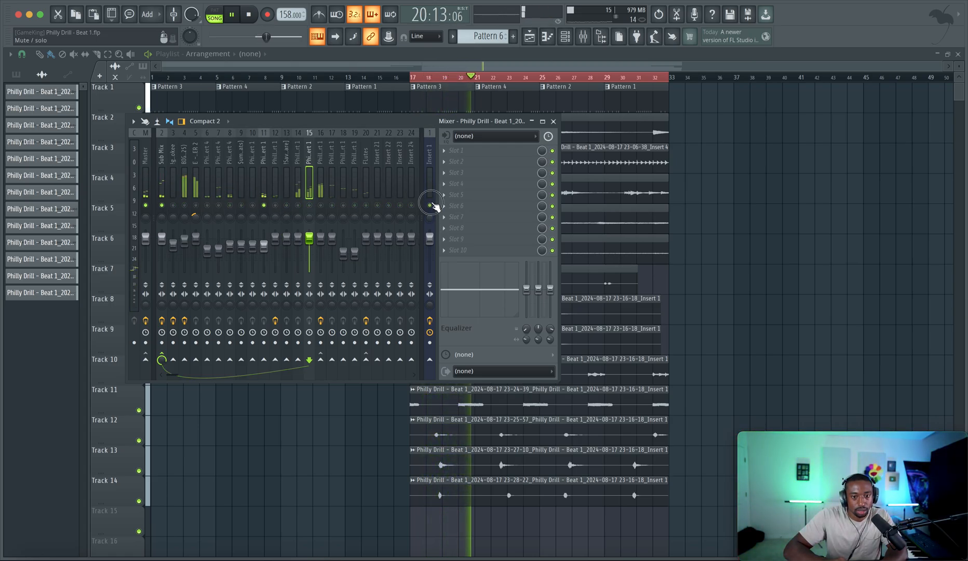
click(266, 195)
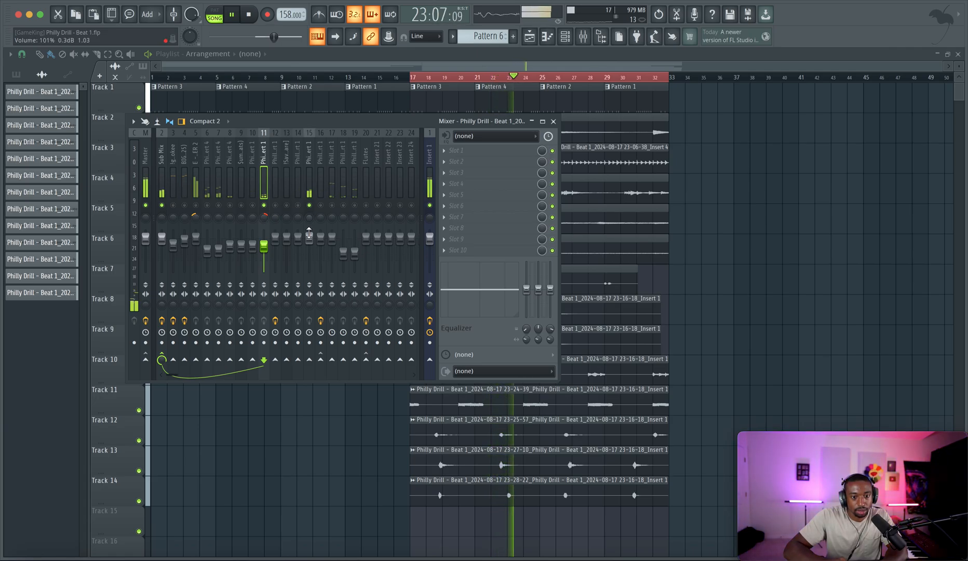
Unmute channels 12 to 14 and 6 to 10 one by one while the beat plays.
click(286, 206)
click(276, 205)
click(299, 206)
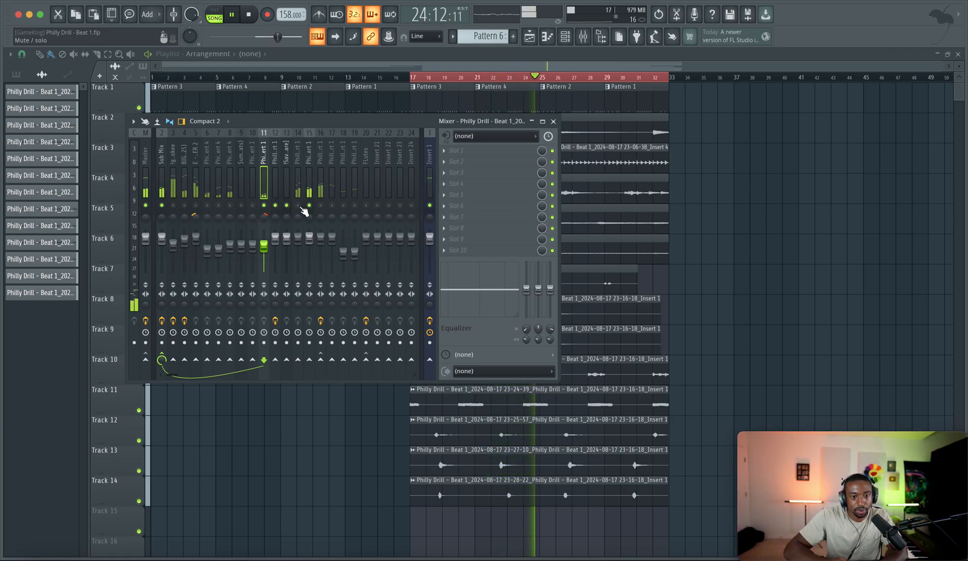
click(252, 206)
click(241, 206)
click(229, 206)
click(218, 206)
click(206, 206)
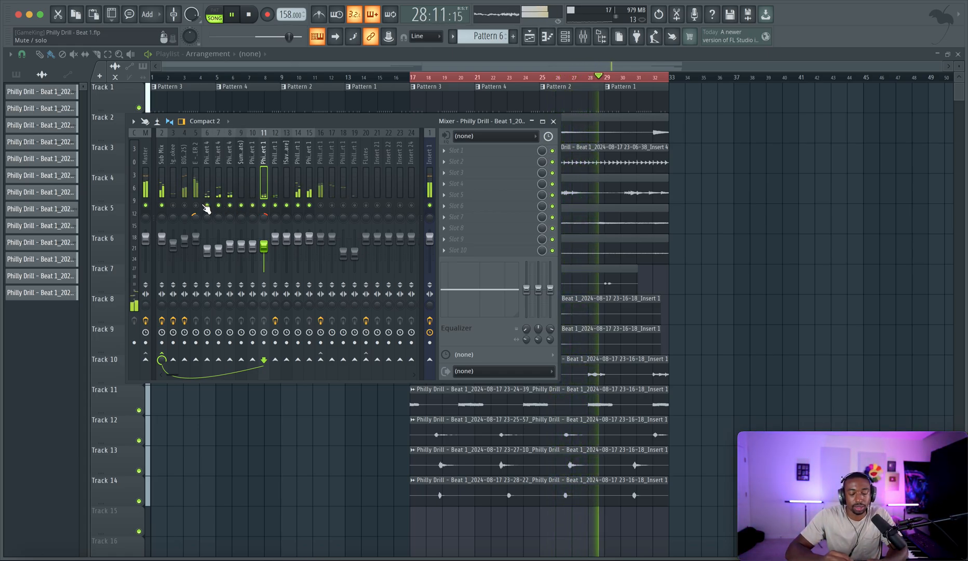
Try opposite pans on channels 6 and 7, settling on channel 6 left and channel 7 23% right, and lower channel 7's volume slightly.
click(227, 176)
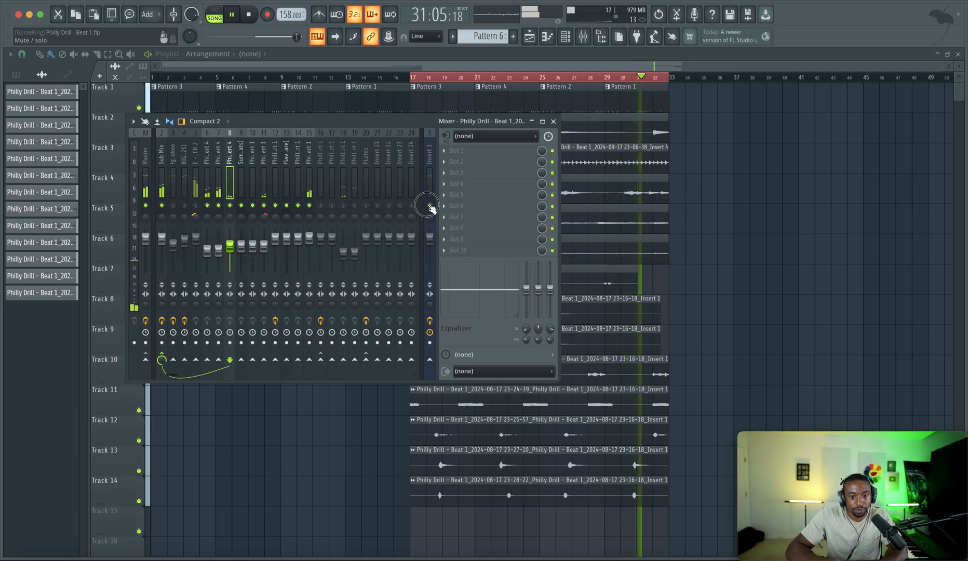
click(219, 216)
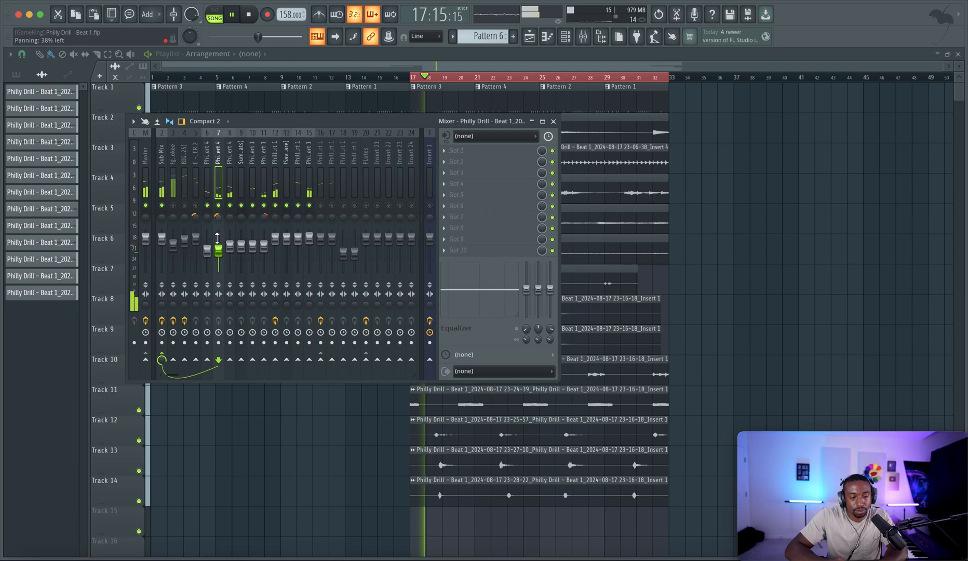
click(206, 216)
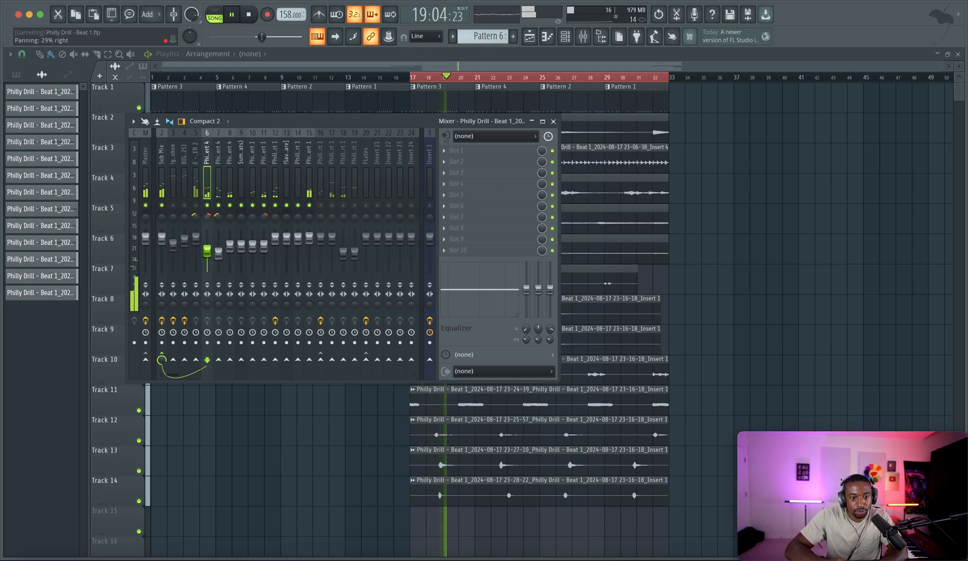
click(429, 205)
drag(218, 217, 219, 207)
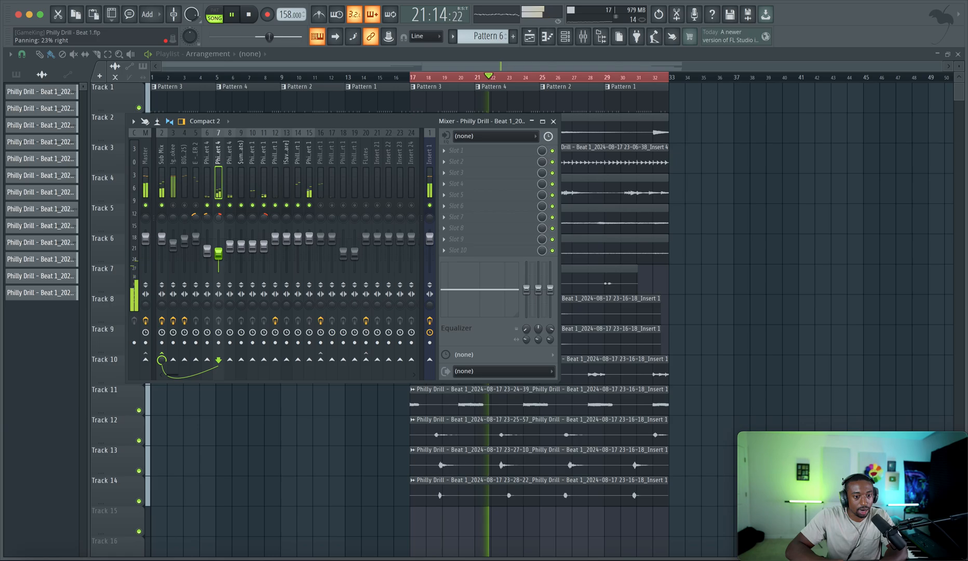
Solo channels 11, 14 and 12 in turn to hear each alone, toggling Insert 1's mute between them.
right_click(264, 206)
right_click(264, 206)
click(429, 206)
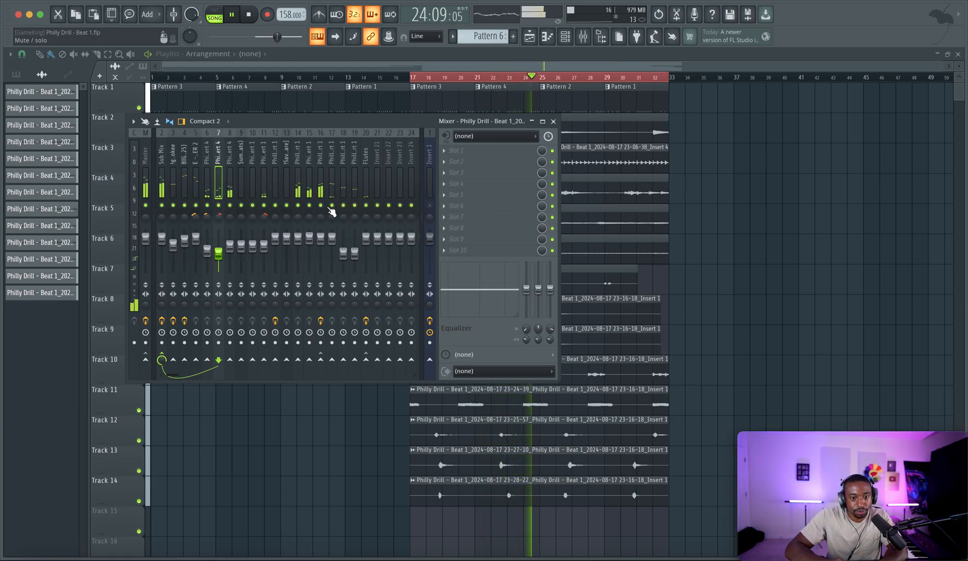
right_click(299, 206)
right_click(276, 206)
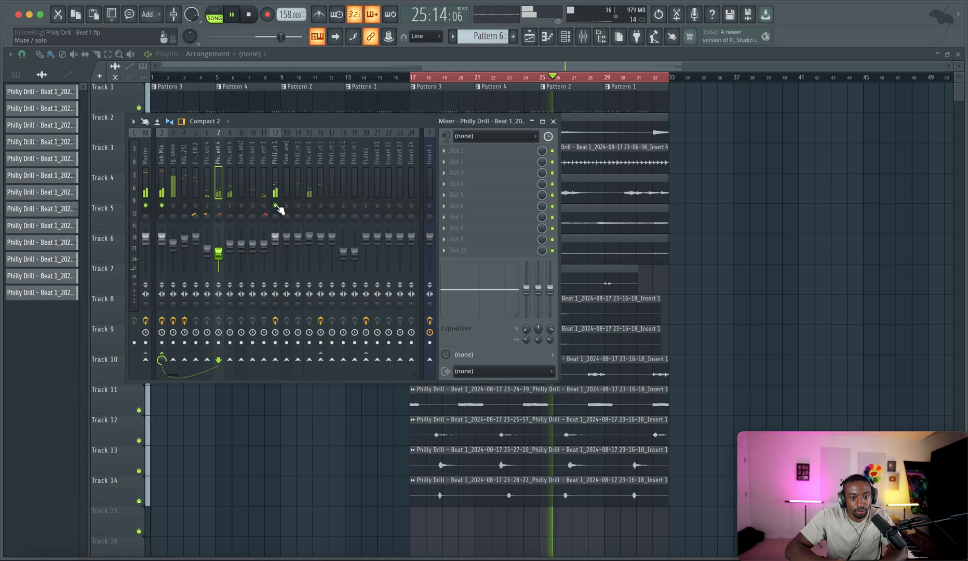
right_click(277, 206)
click(429, 205)
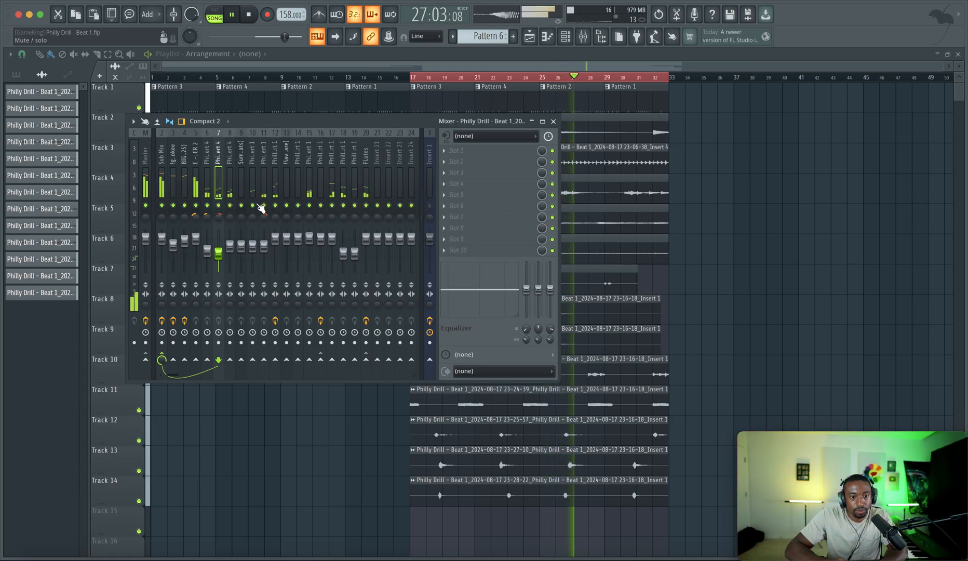
Solo channel 8, pan it to the left, and bring the full mix back to hear the result.
right_click(229, 205)
drag(232, 216, 231, 237)
right_click(431, 205)
click(430, 206)
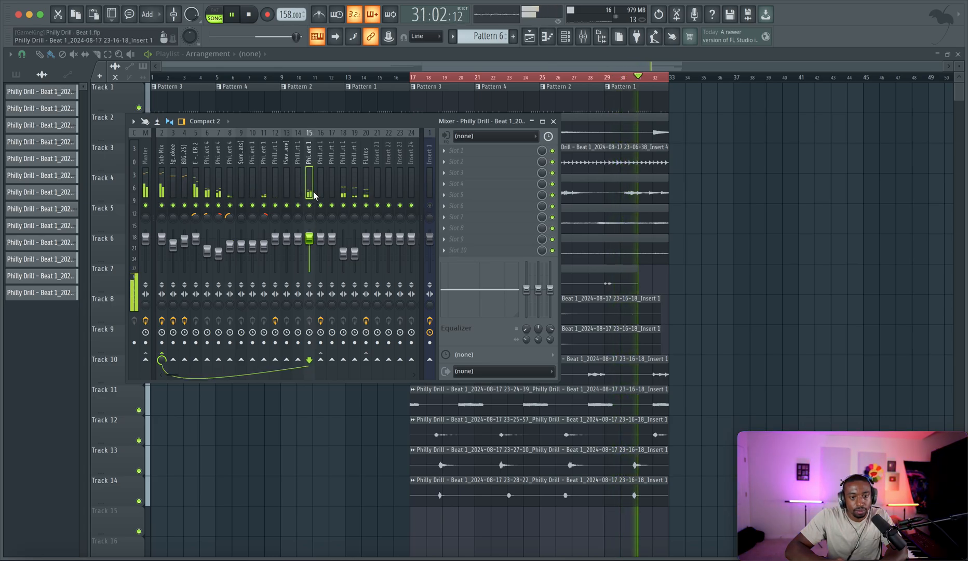
Audition channel 15 in solo, pan it slightly left, lower its volume, and toggle Insert 1's mute.
right_click(309, 205)
right_click(309, 205)
drag(310, 217, 309, 246)
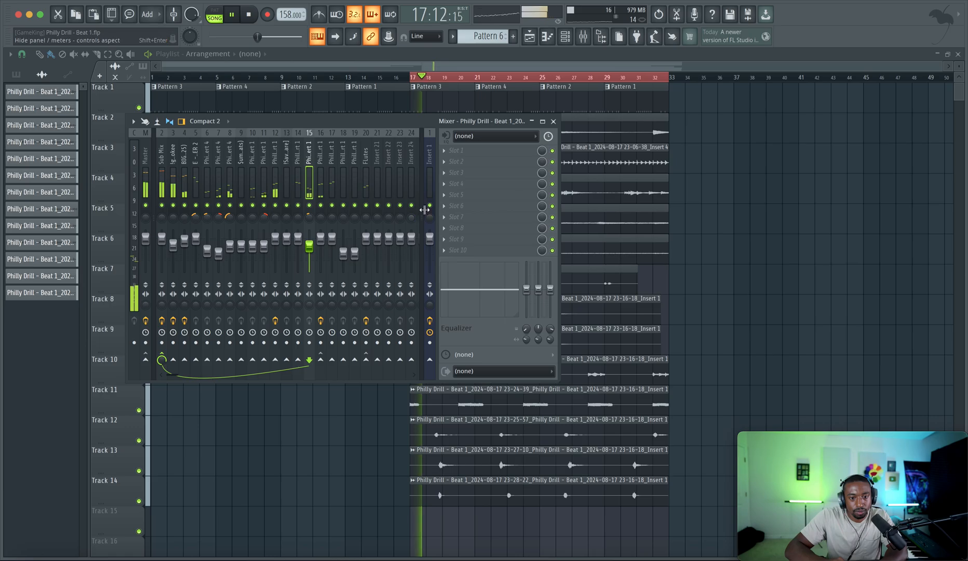
click(429, 205)
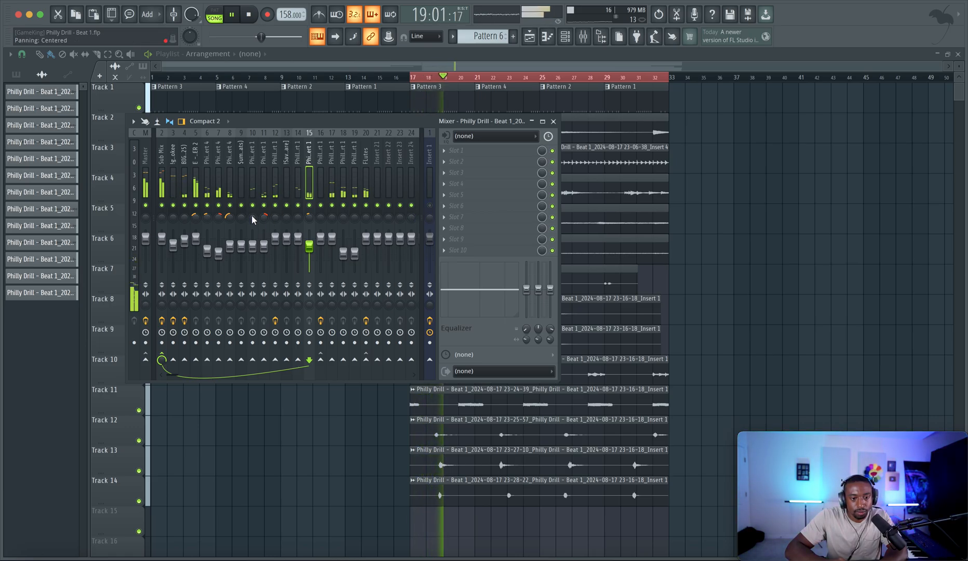
Pan channel 17 17% right and channel 18 to the left, and unmute Insert 1.
click(335, 185)
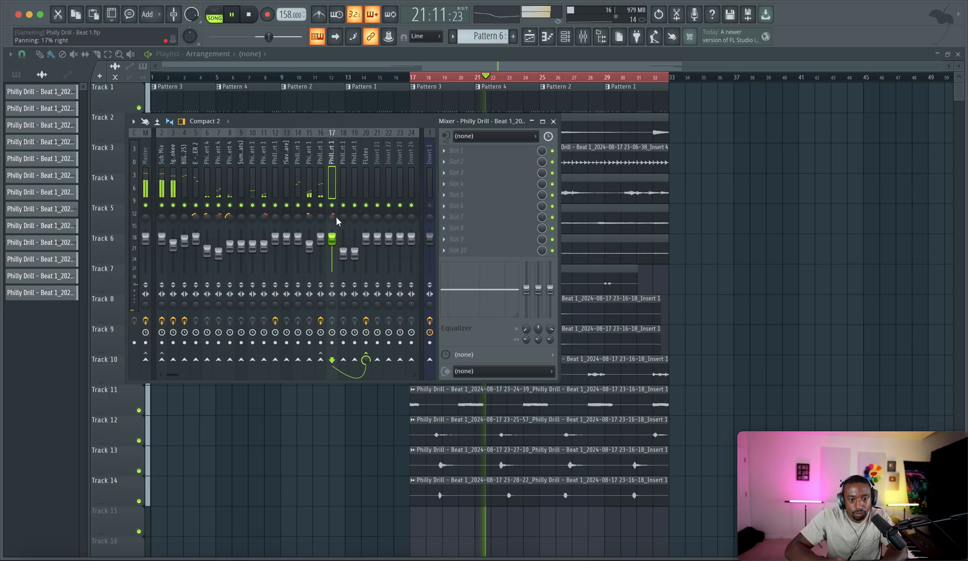
click(343, 218)
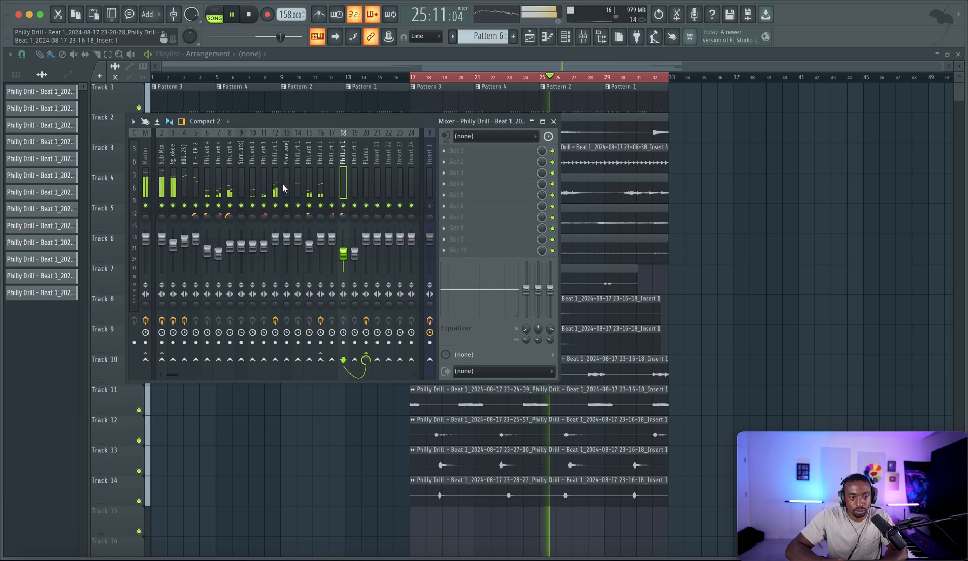
click(429, 205)
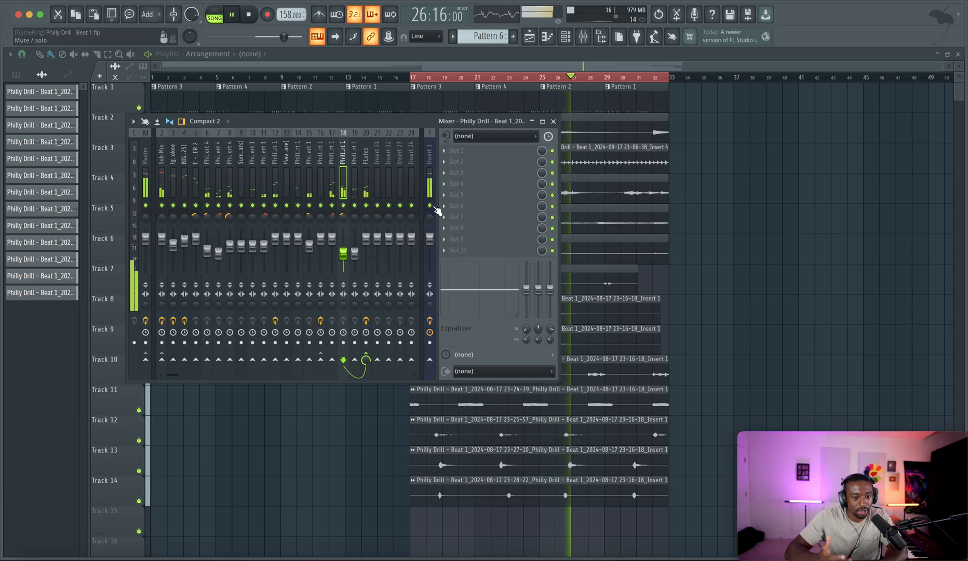
Replay the beat and load the Spectre plugin into the second effect slot of the Sub Mix channel.
click(161, 176)
key(space)
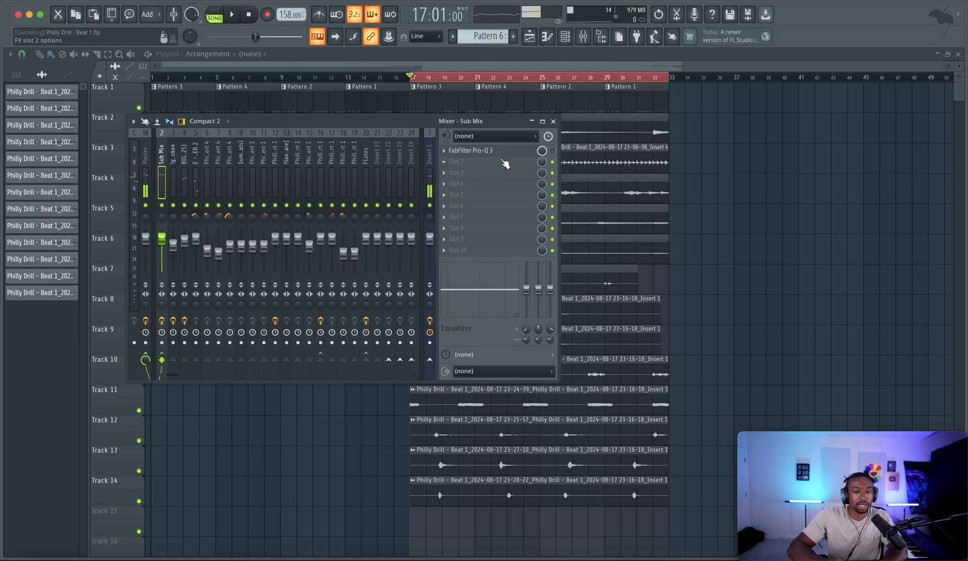
key(space)
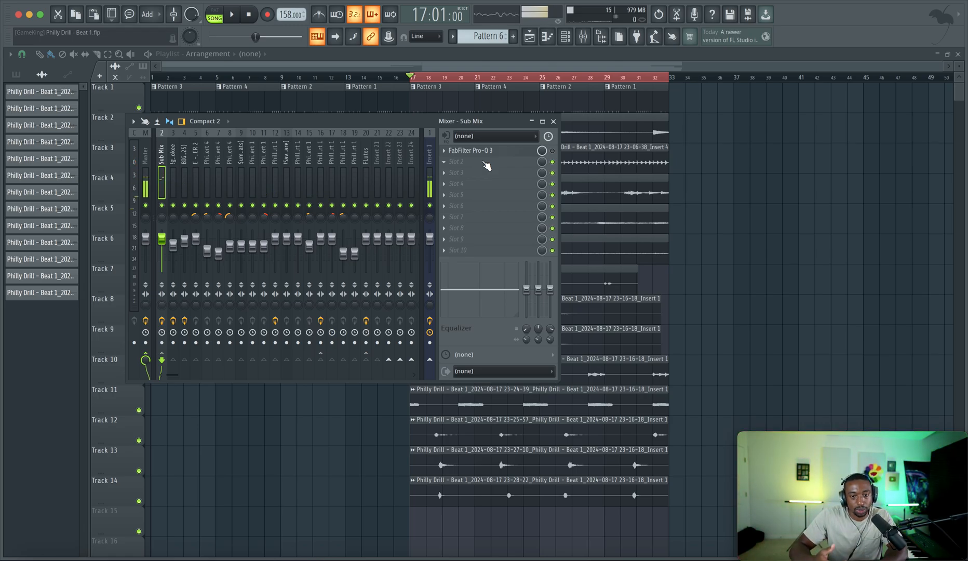
key(space)
click(480, 164)
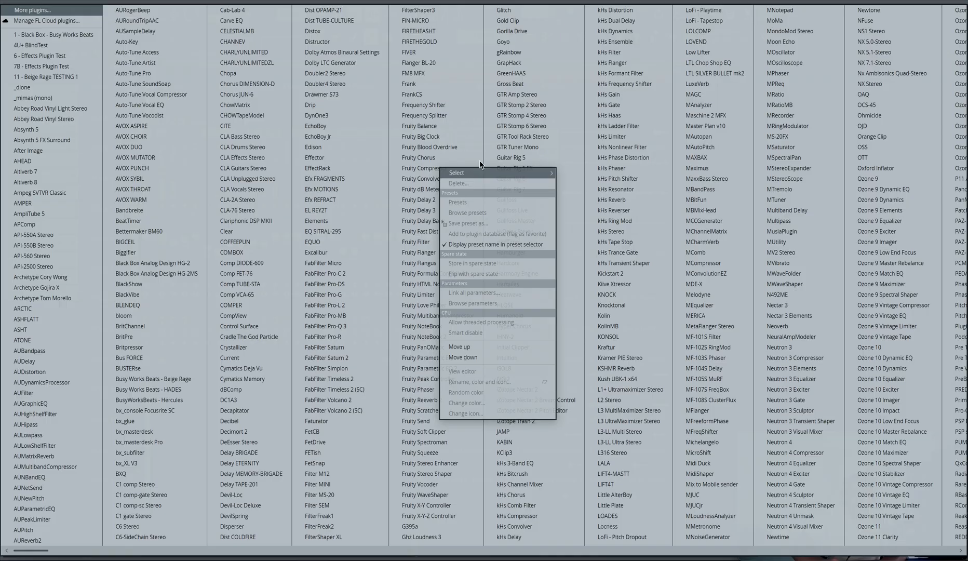
scroll(311, 151, down, 5)
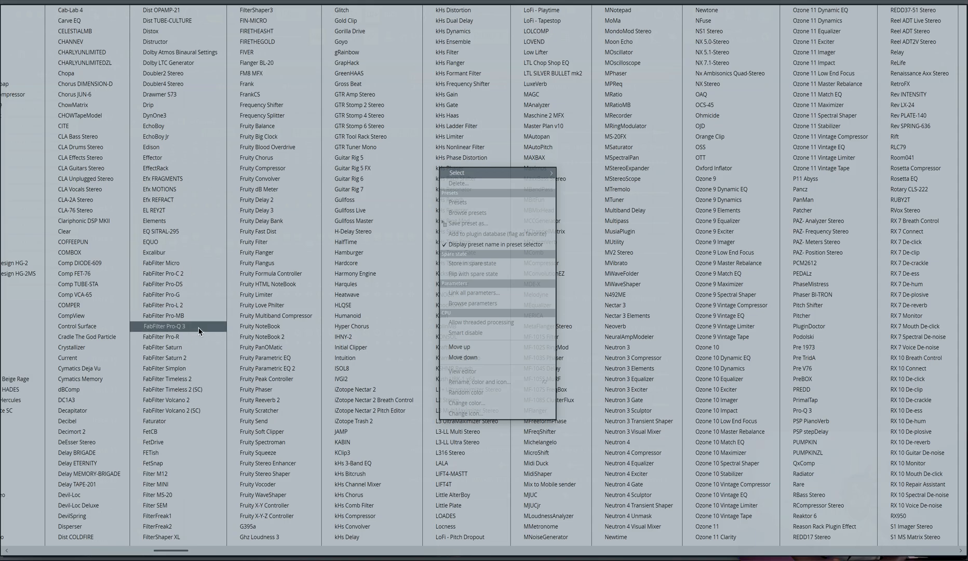
scroll(711, 373, down, 9)
scroll(710, 374, down, 3)
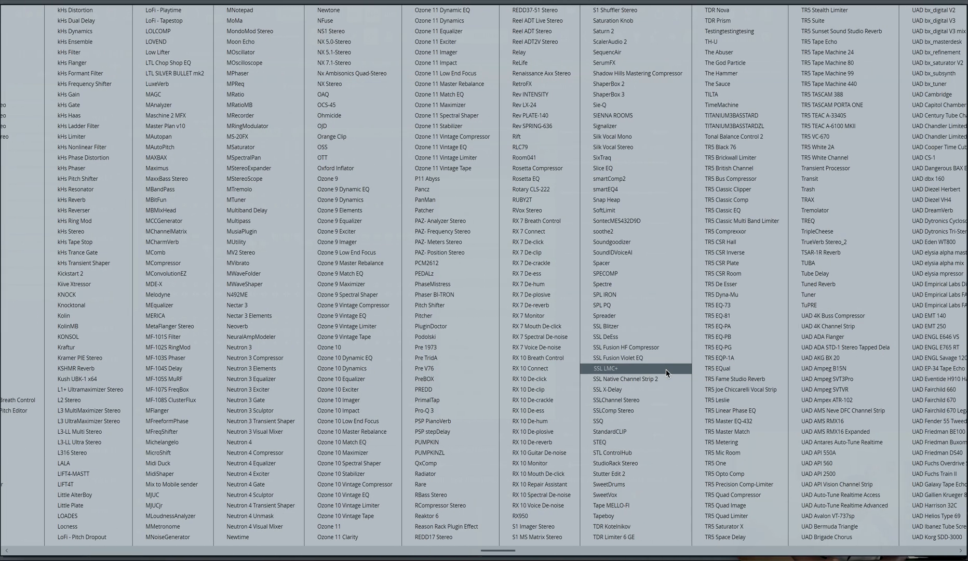
click(618, 284)
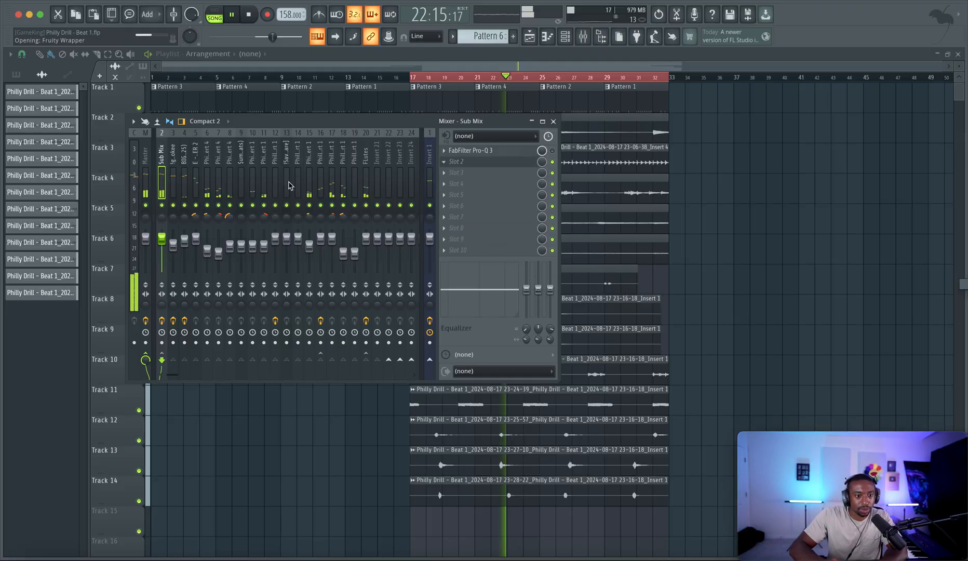
Boost Spectre's high shelf by 1.07 dB at about 4.26 kHz, keep its Solid saturation type, and close the plugin.
drag(390, 211, 350, 208)
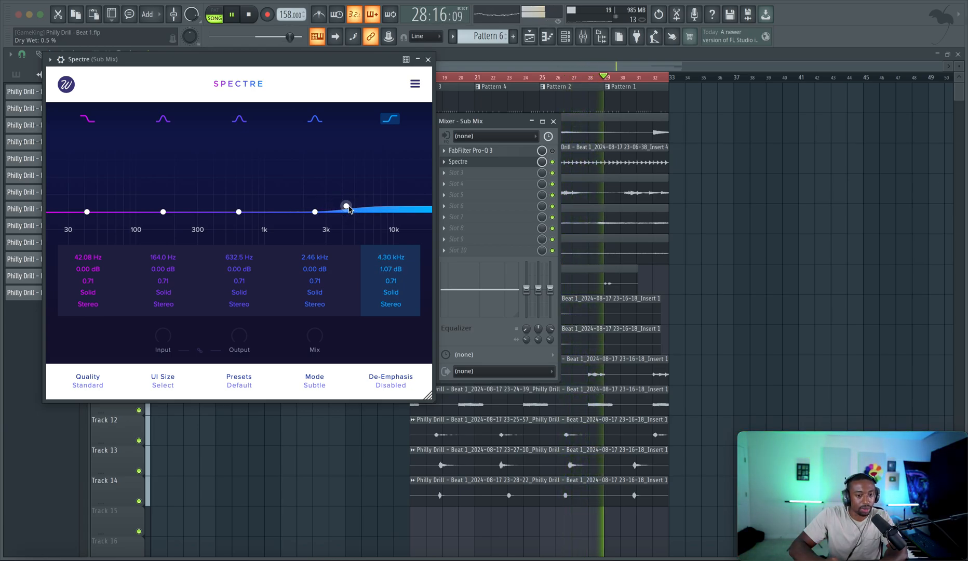
click(391, 292)
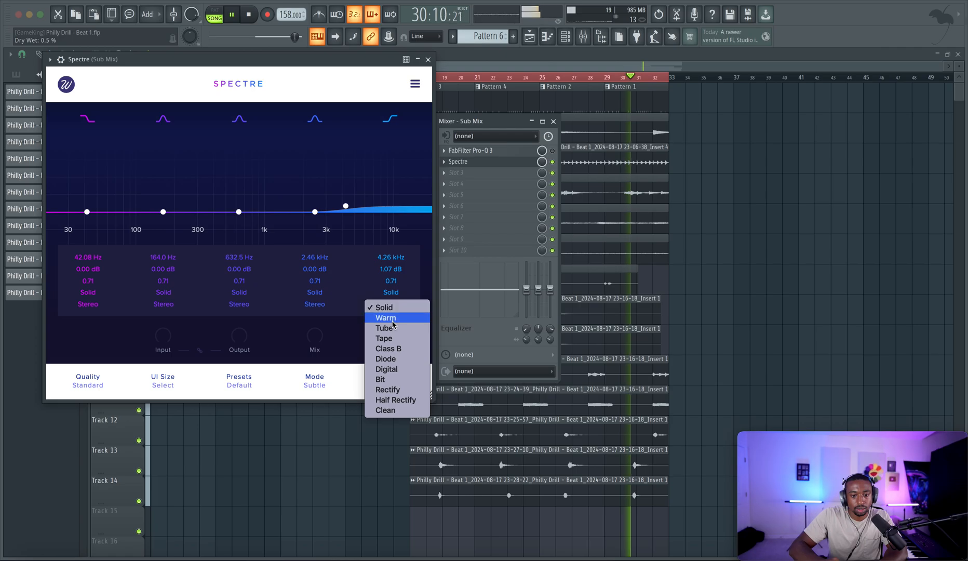
click(343, 354)
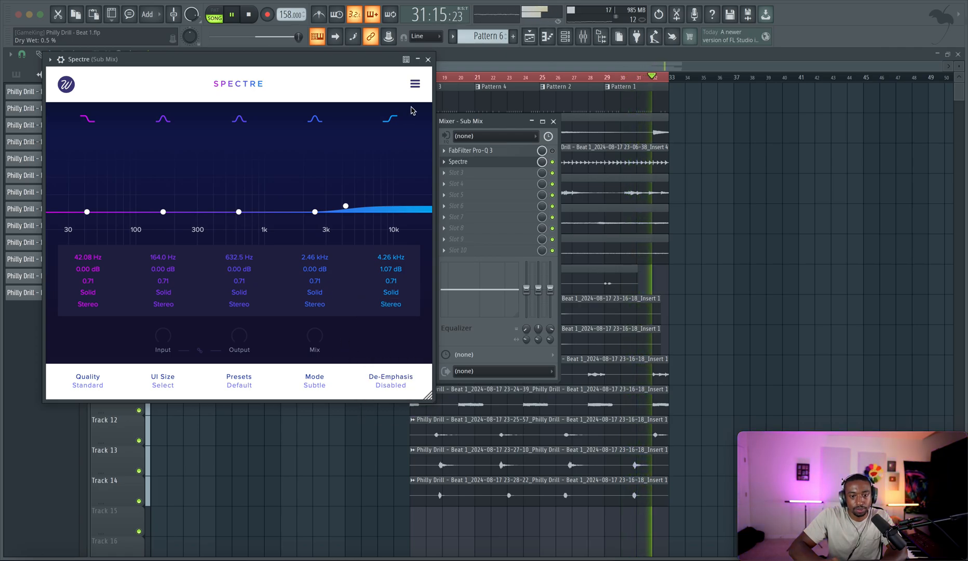
key(space)
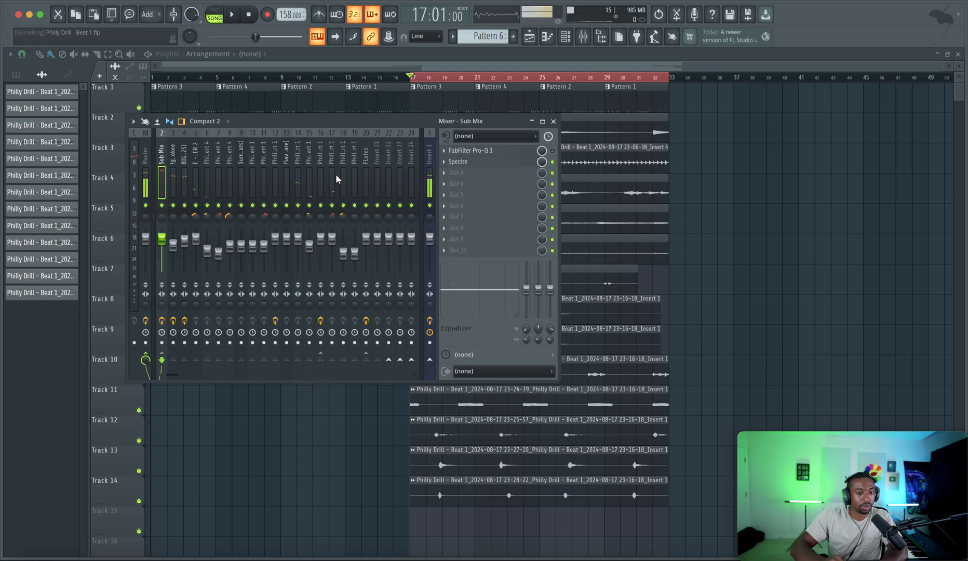
Add Fruity soft clipper to the Sub Mix's third effect slot and raise its threshold until its curve is straight during playback.
key(space)
click(460, 175)
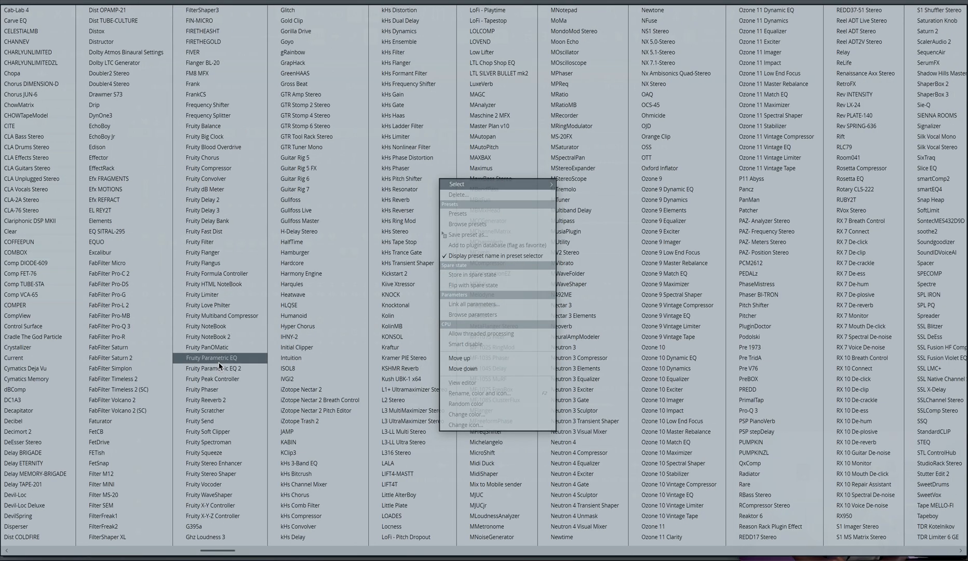
click(217, 432)
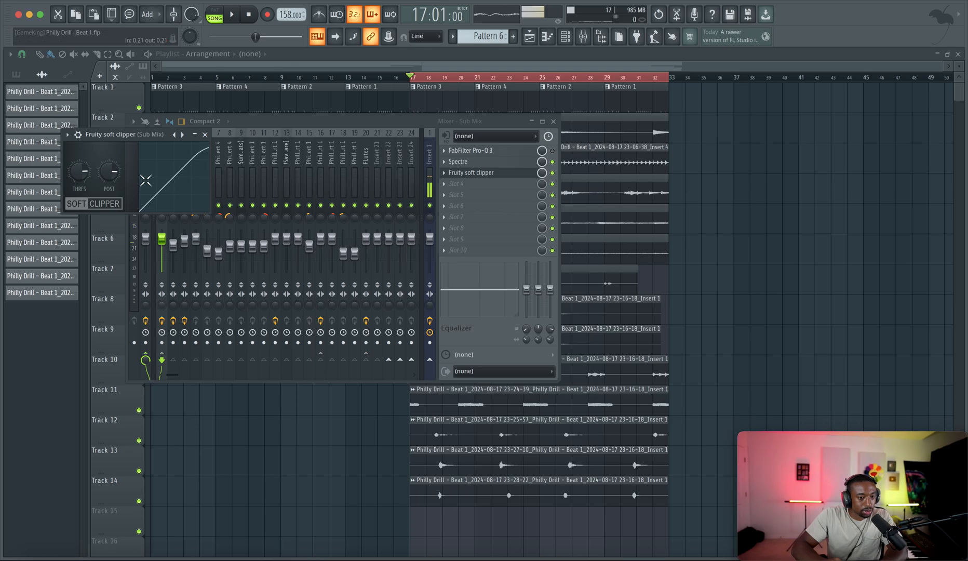
key(space)
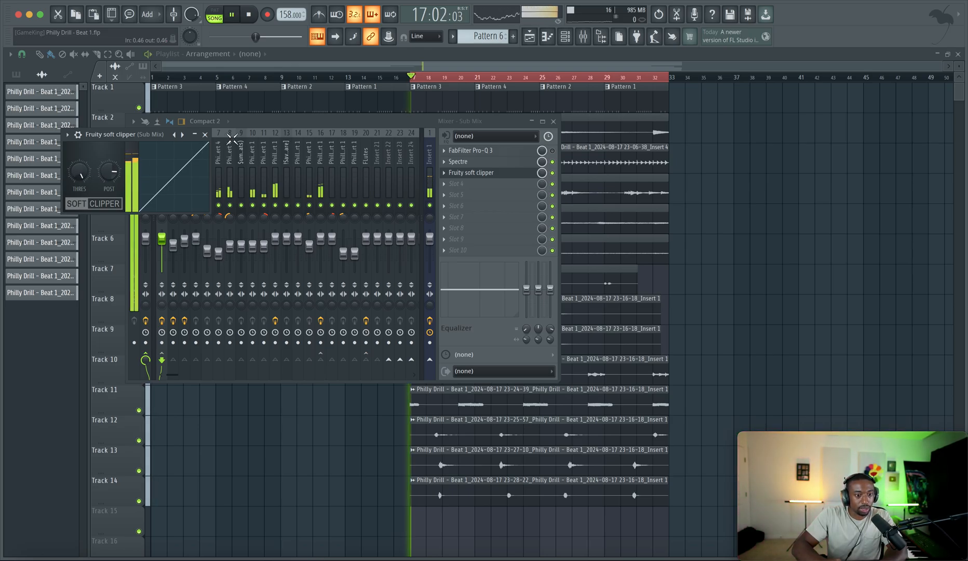
click(205, 136)
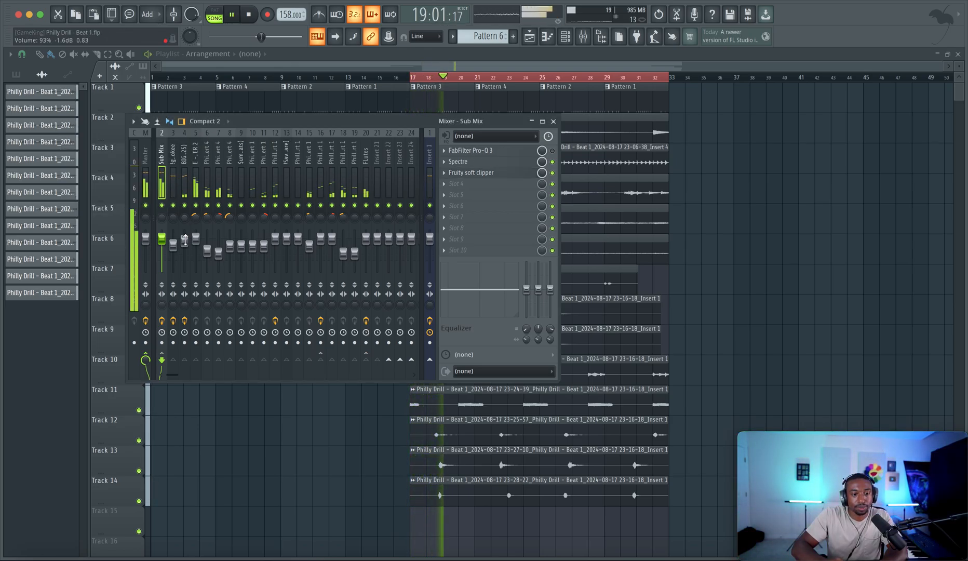
Lower the volume of the clap and snare channel to about -2.5 dB.
drag(185, 238, 185, 242)
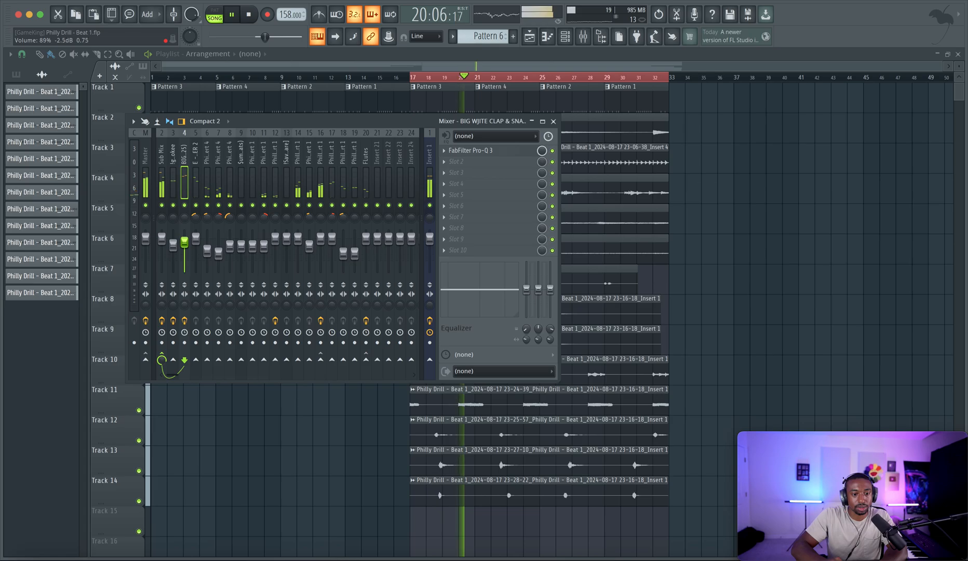
Lower the 808 channel's volume to about -4.1 dB and replay the beat to judge its level.
click(174, 187)
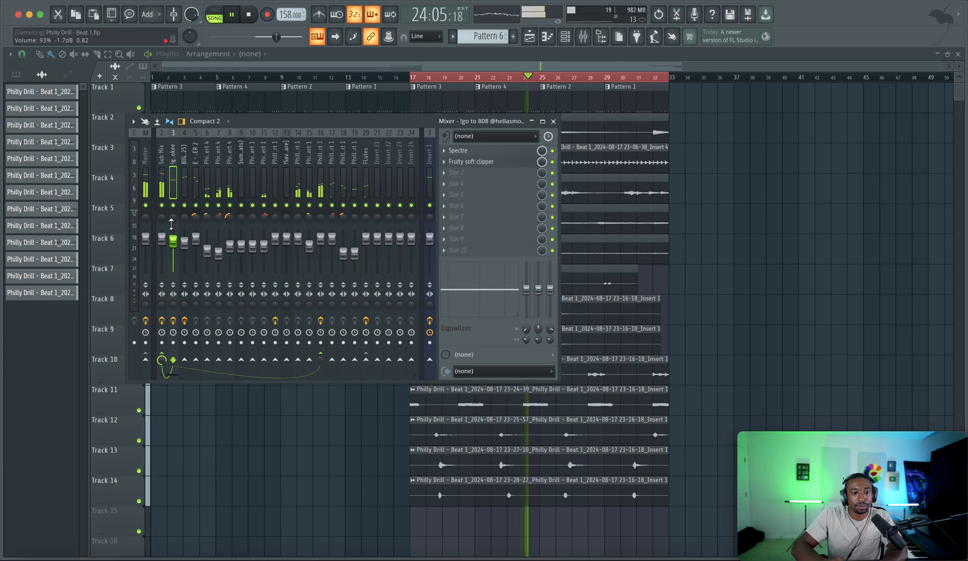
click(163, 186)
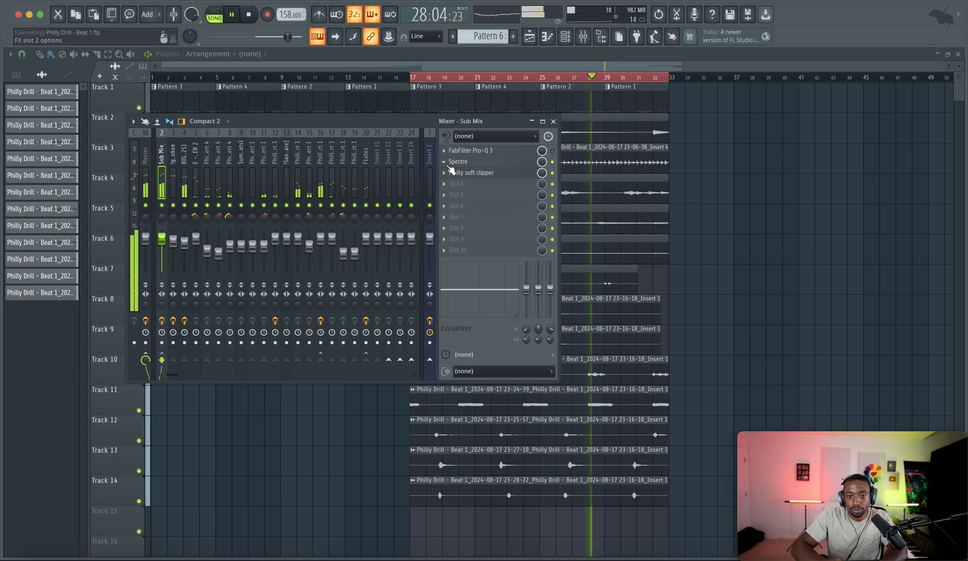
click(173, 223)
drag(173, 241, 173, 244)
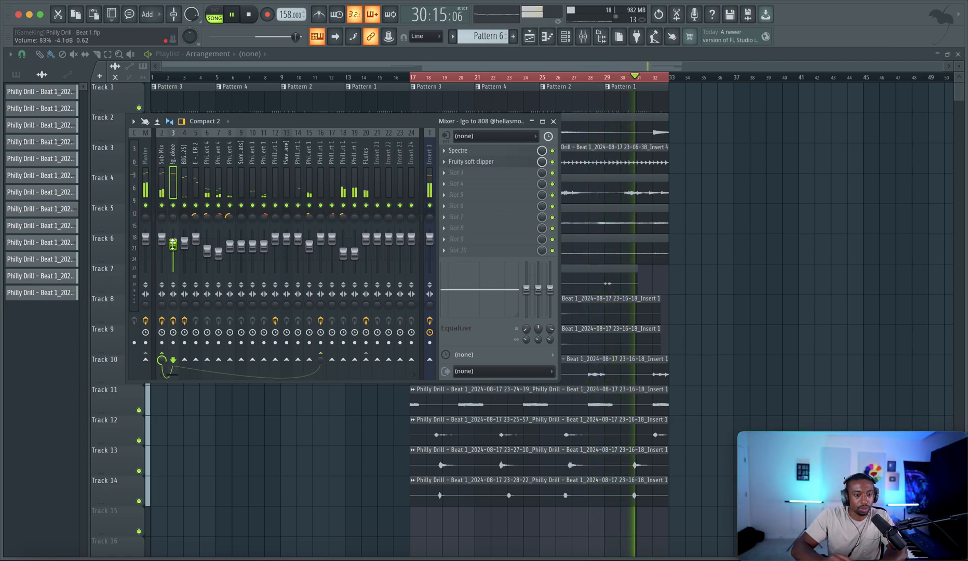
key(space)
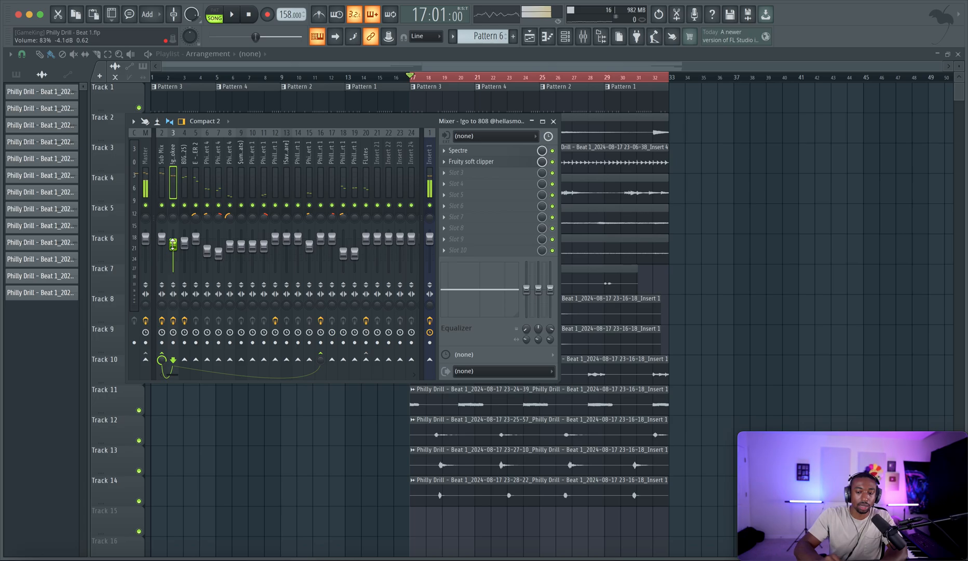
key(space)
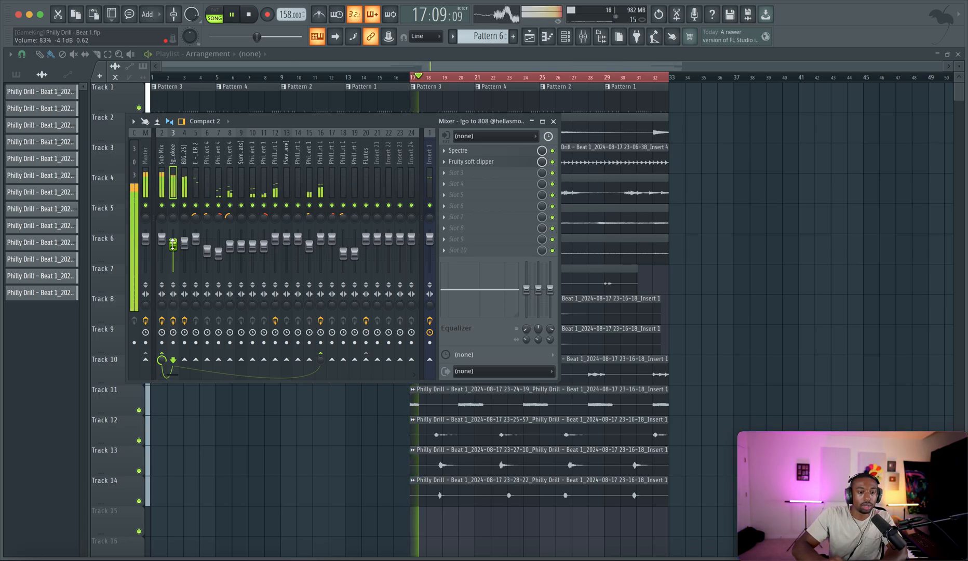
click(162, 187)
key(space)
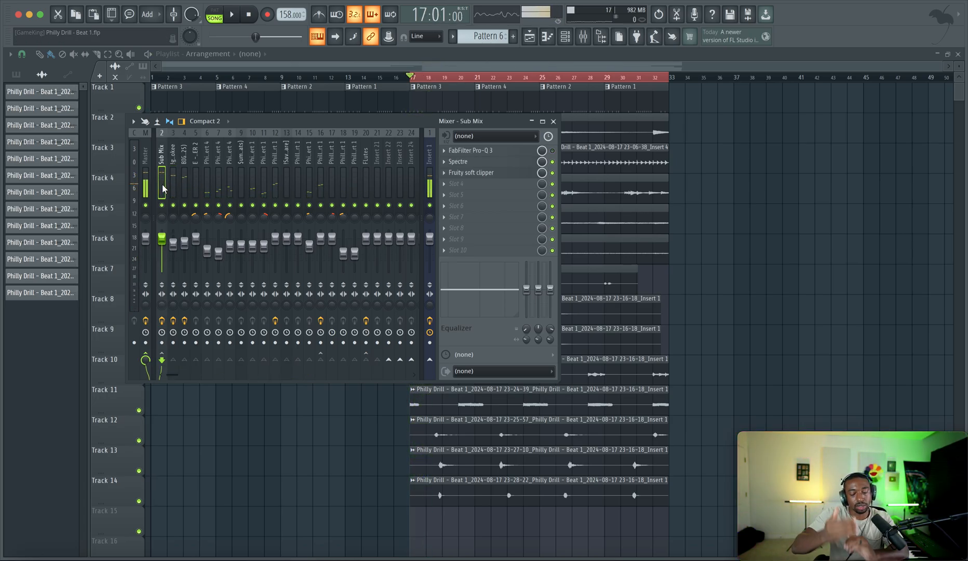
key(space)
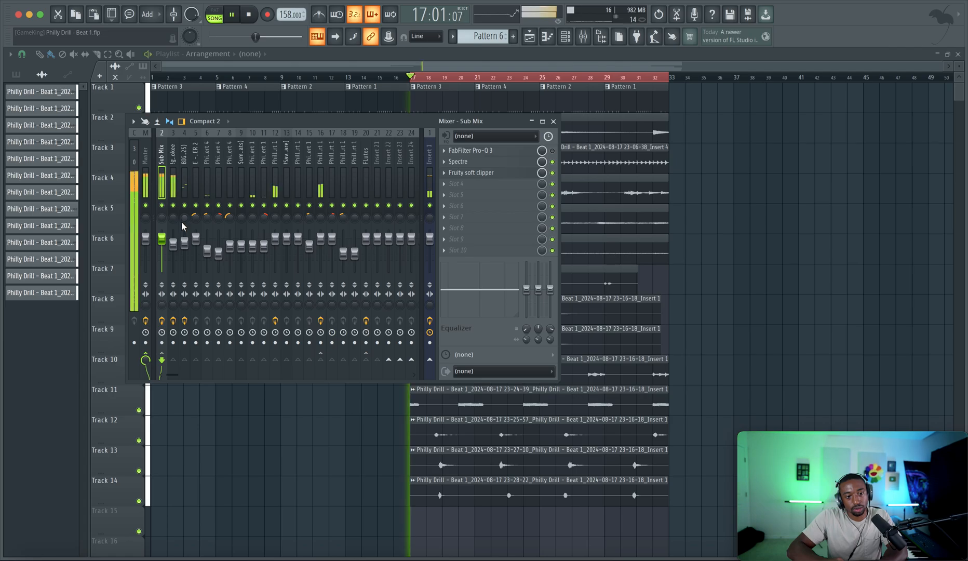
Set the 808 channel's volume to about -2.2 dB while replaying the beat.
key(space)
drag(173, 244, 173, 234)
key(space)
key(space)
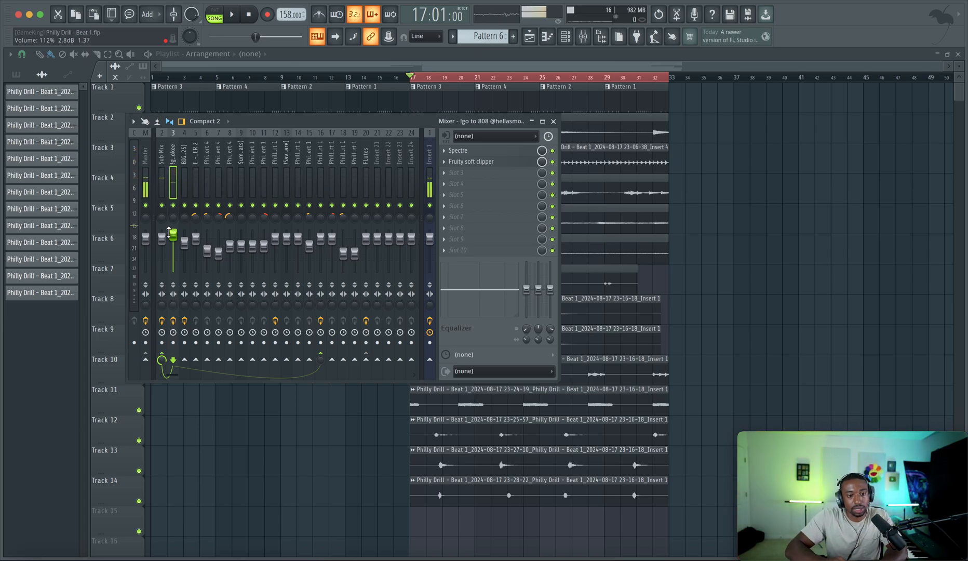
key(space)
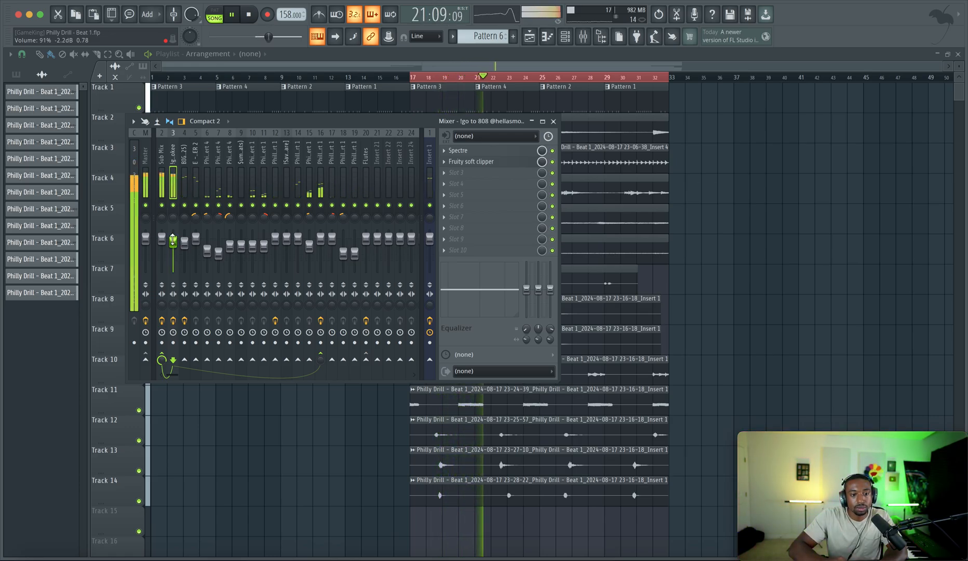
Load a second FabFilter Pro-Q 3 into the fourth effect slot of the Sub Mix channel.
click(162, 191)
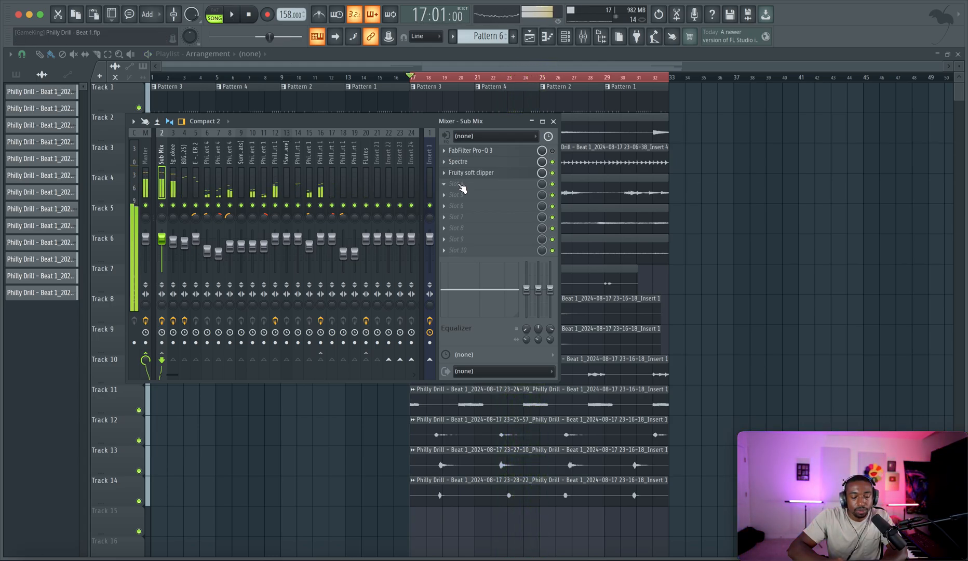
click(462, 188)
scroll(386, 189, right, 4)
scroll(268, 211, left, 3)
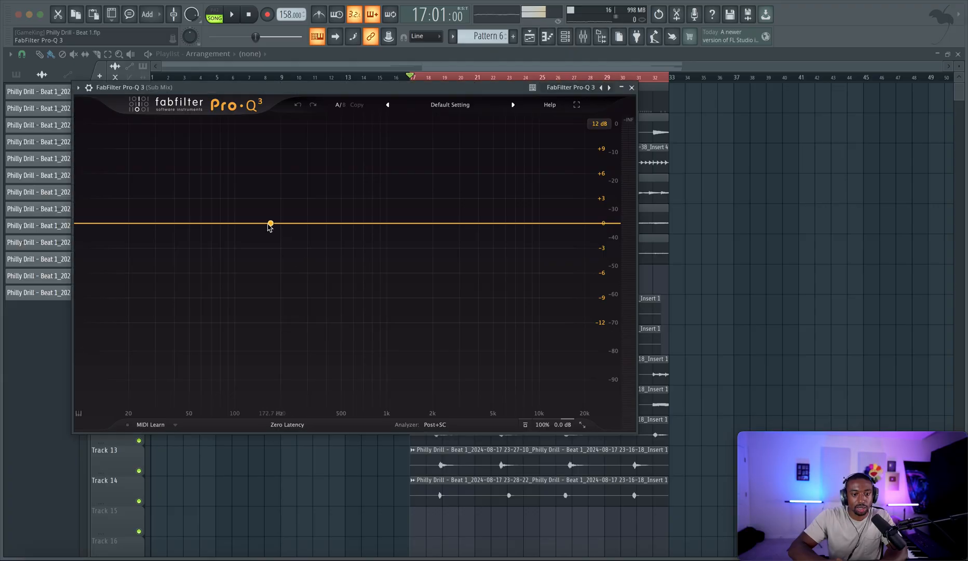
Add an EQ band at about 148 Hz and set its stereo placement to Side.
click(260, 224)
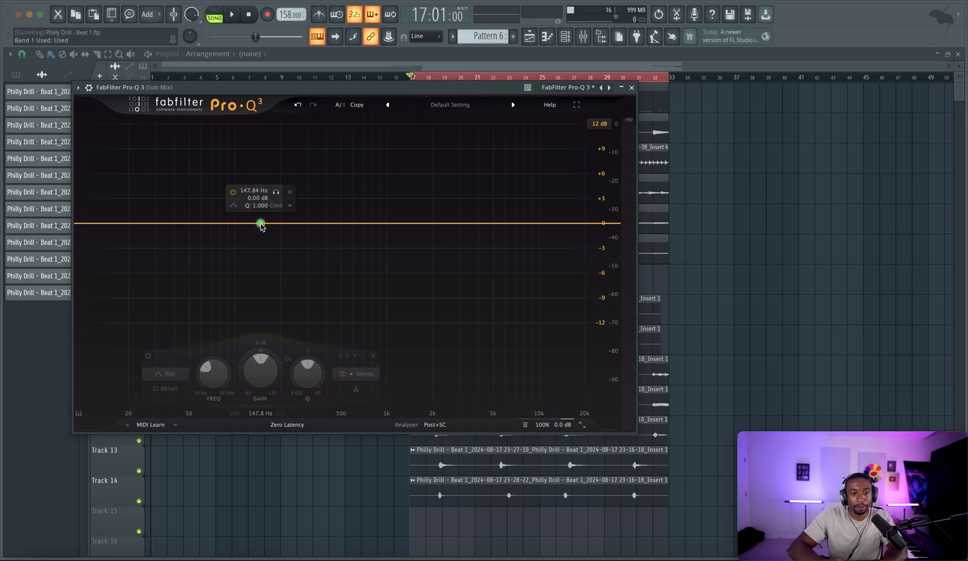
click(290, 206)
mouse_move(332, 284)
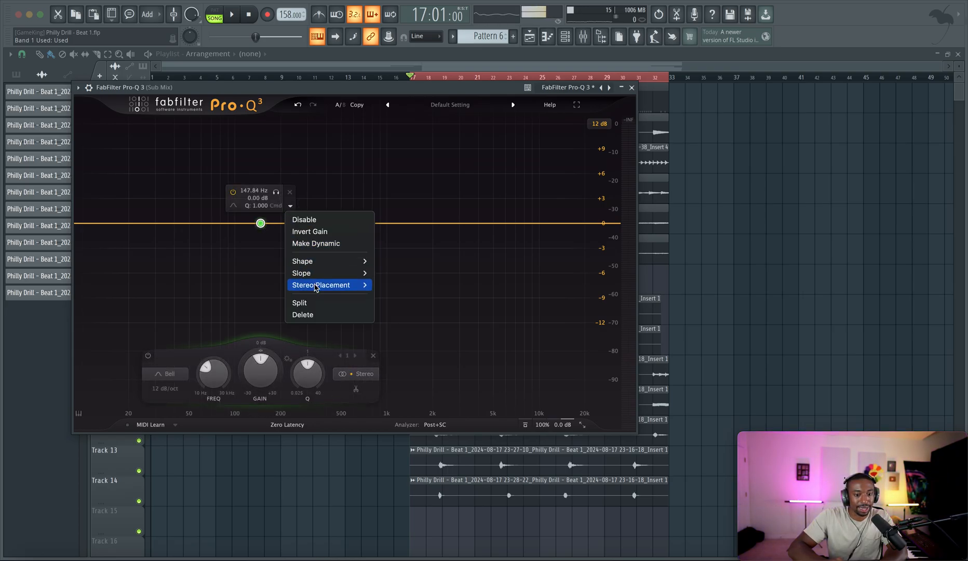
click(392, 333)
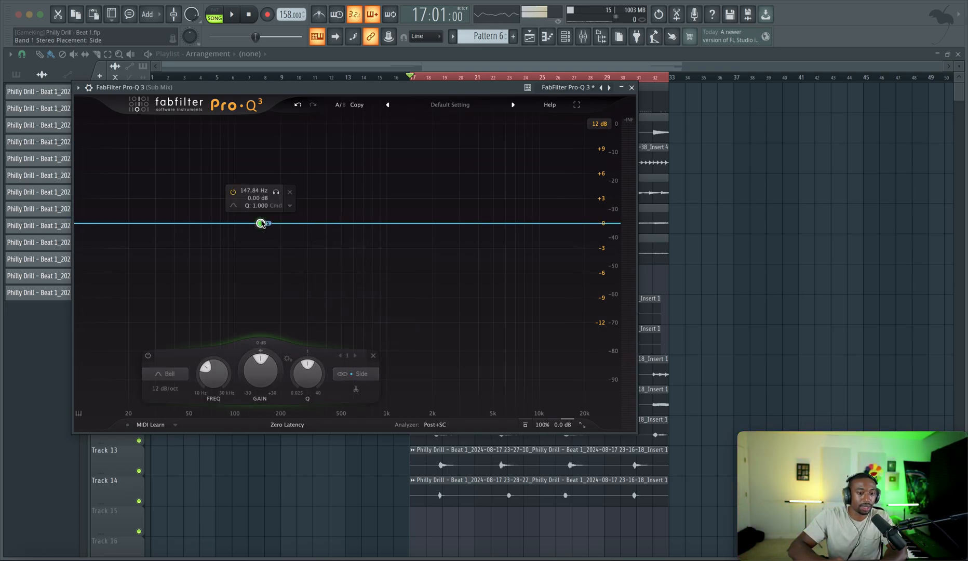
During playback, boost the Side band to about +8.41 dB near 161 Hz with a Q of about 1.324.
drag(262, 224, 263, 205)
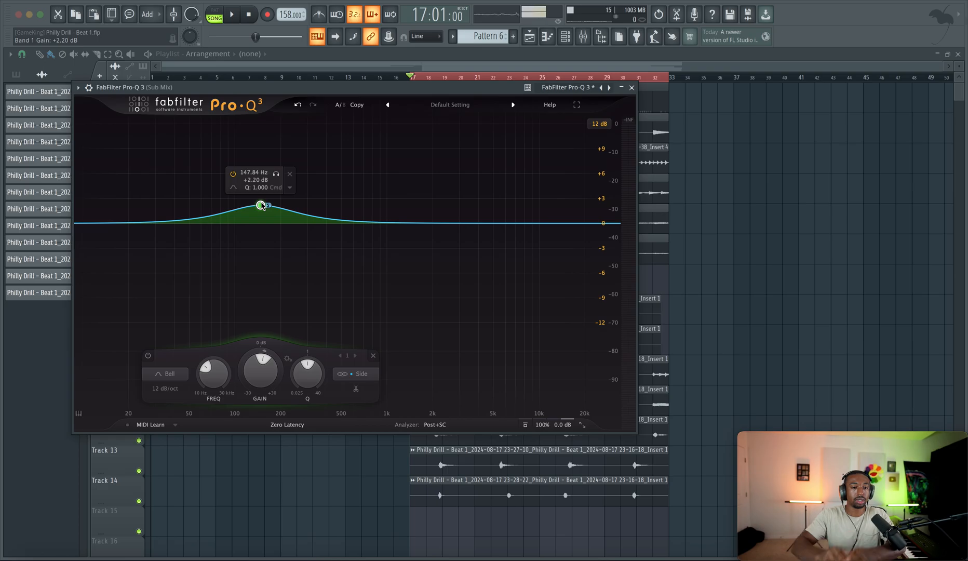
key(space)
drag(276, 174, 290, 139)
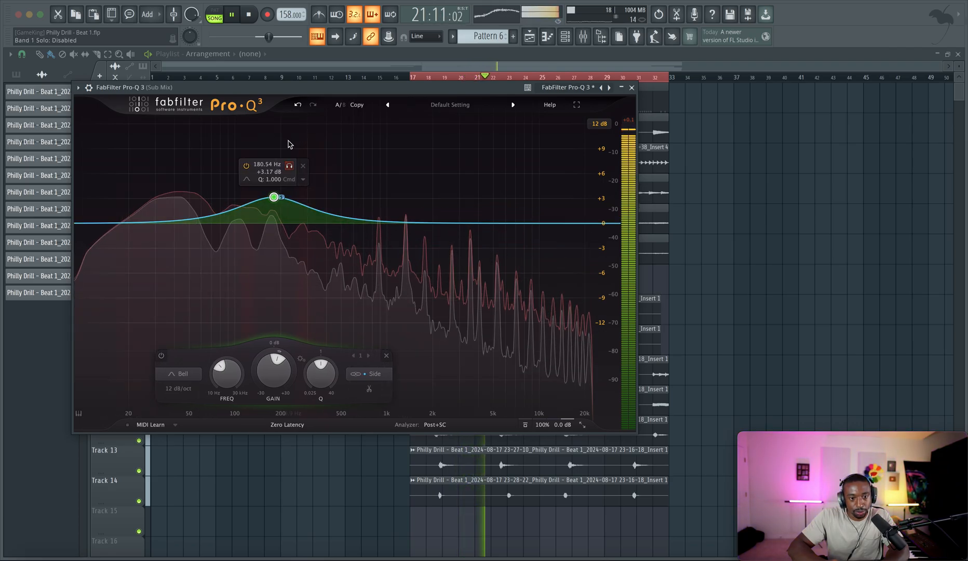
scroll(275, 200, up, 2)
scroll(273, 200, up, 3)
drag(274, 200, 270, 189)
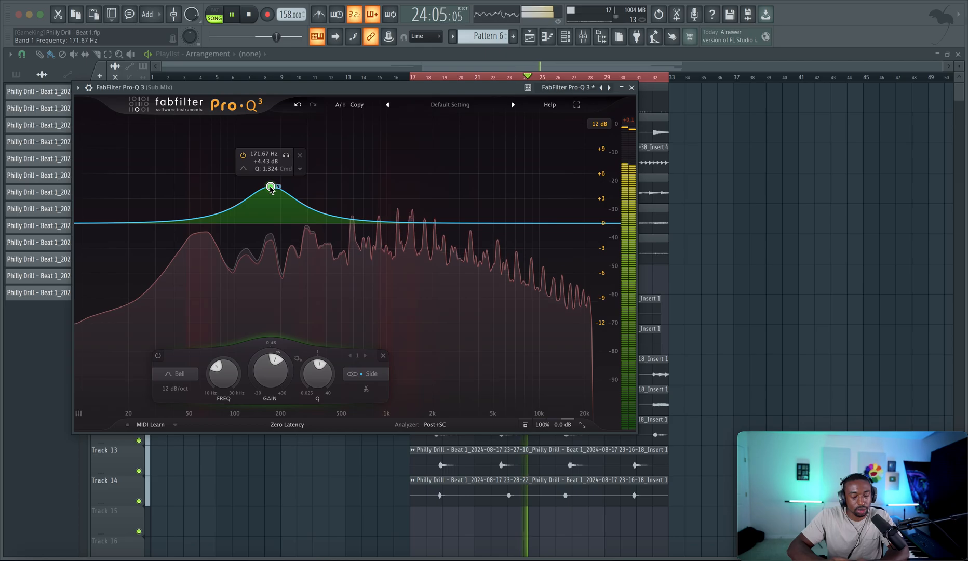
drag(271, 179, 269, 160)
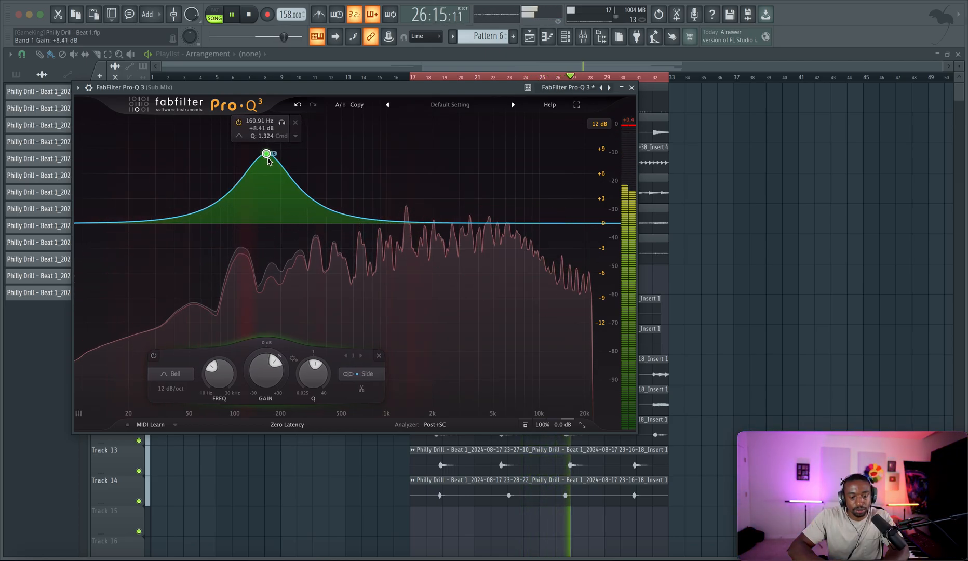
Widen the Side band to a Q of 0.971, set it to about +4.56 dB at 163.77 Hz, and close the equalizer.
scroll(269, 157, down, 3)
scroll(269, 156, up, 3)
scroll(268, 157, down, 3)
mouse_move(268, 157)
mouse_down()
mouse_move(270, 170)
mouse_move(276, 149)
mouse_move(302, 147)
mouse_move(268, 162)
mouse_up()
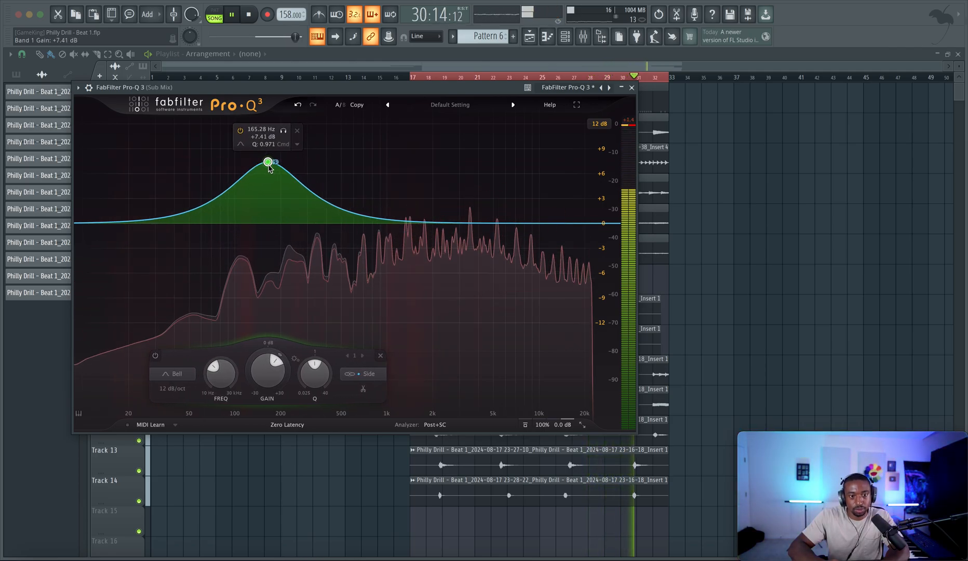
click(633, 88)
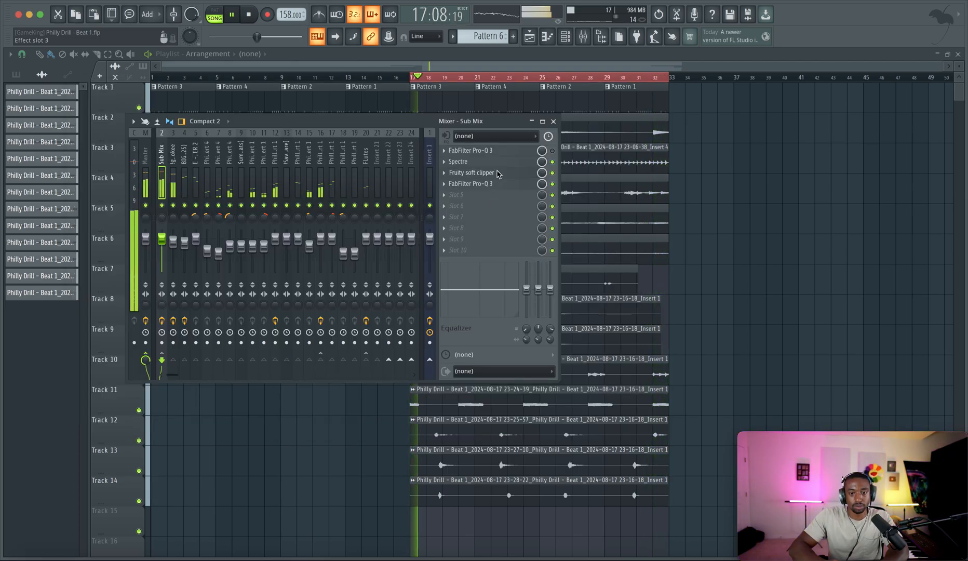
click(471, 184)
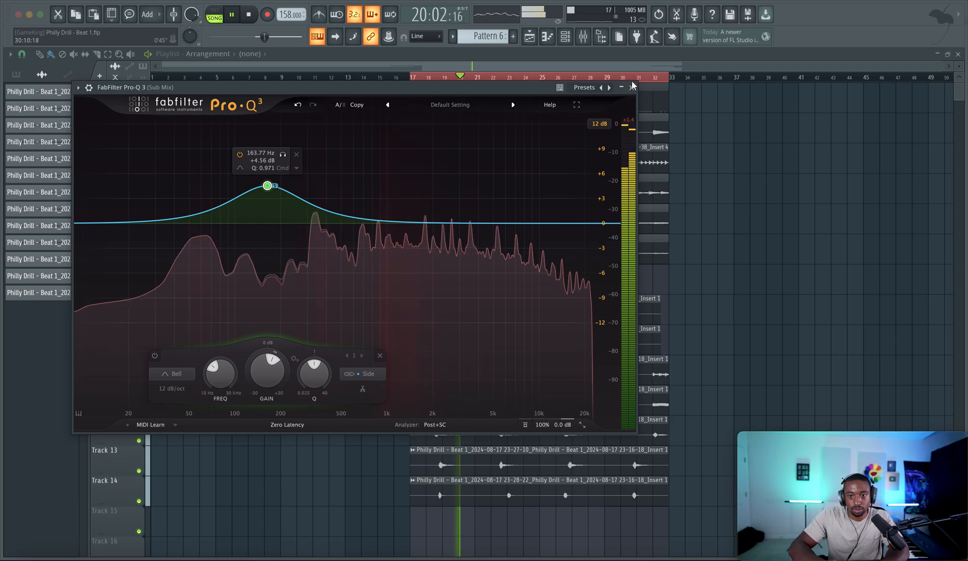
key(Escape)
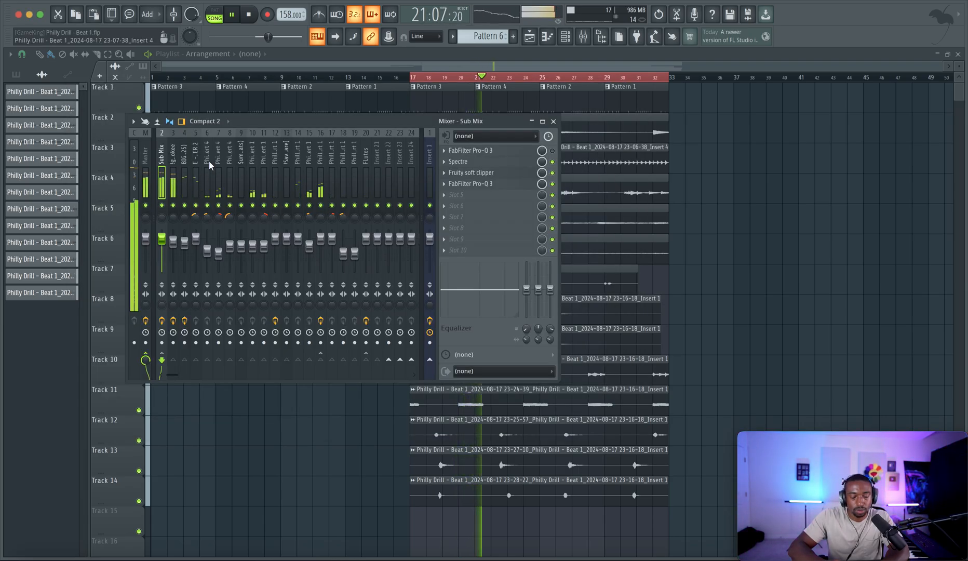
Stop playback and rename mixer channel Insert 21 as REVERB.
key(space)
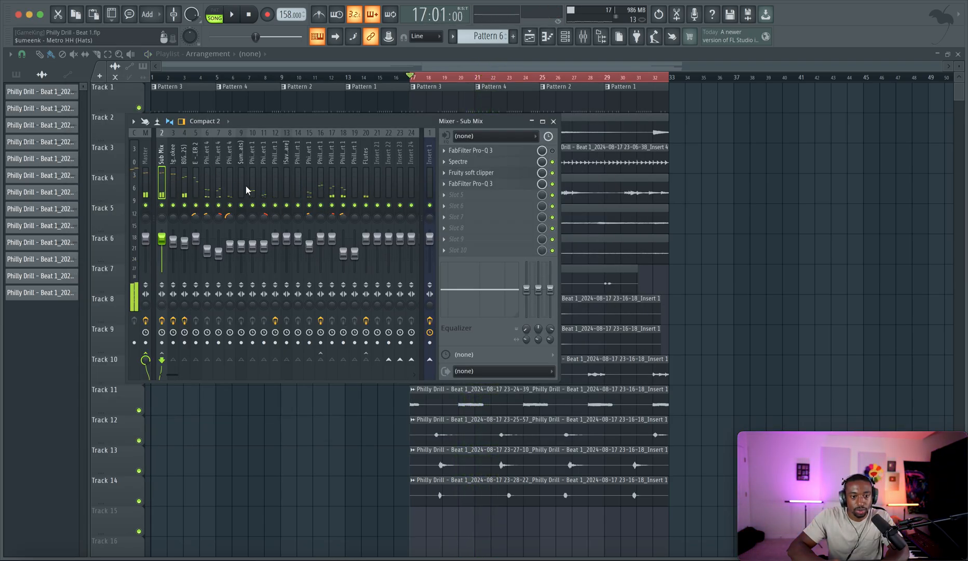
click(382, 183)
right_click(381, 185)
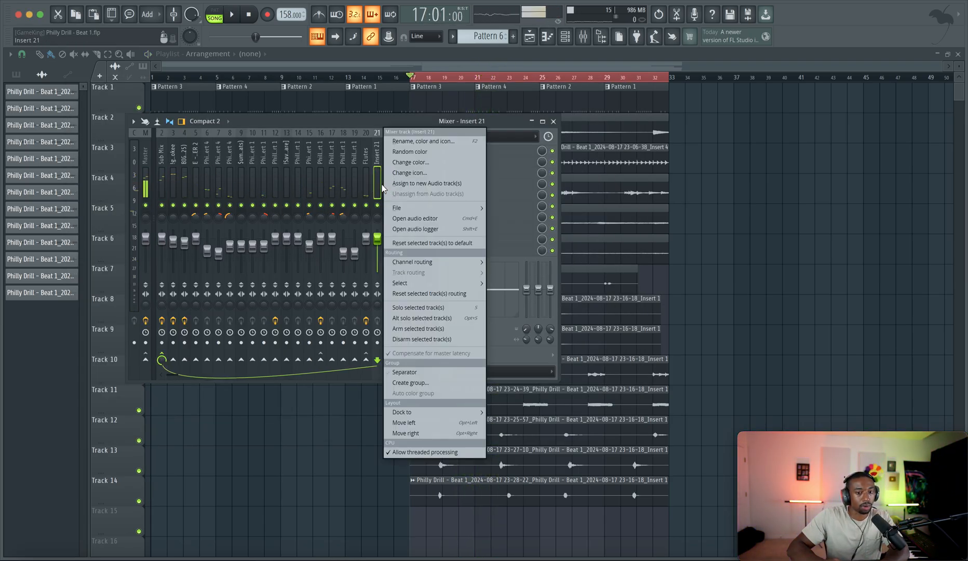
click(411, 142)
text(REV)
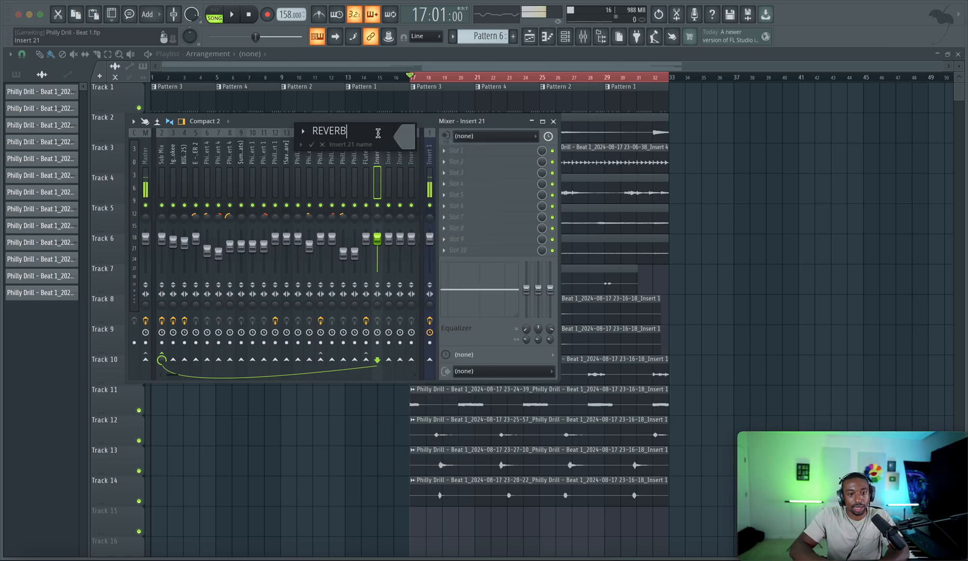
text(ERB)
key(Return)
Load ValhallaVintageVerb into the first effect slot of the REVERB channel.
key(space)
key(space)
click(222, 171)
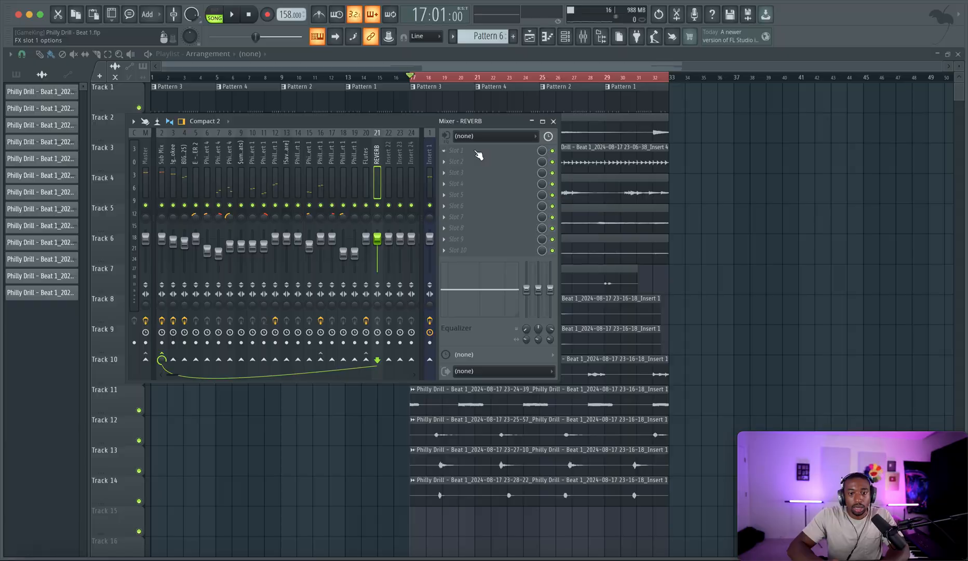
click(478, 155)
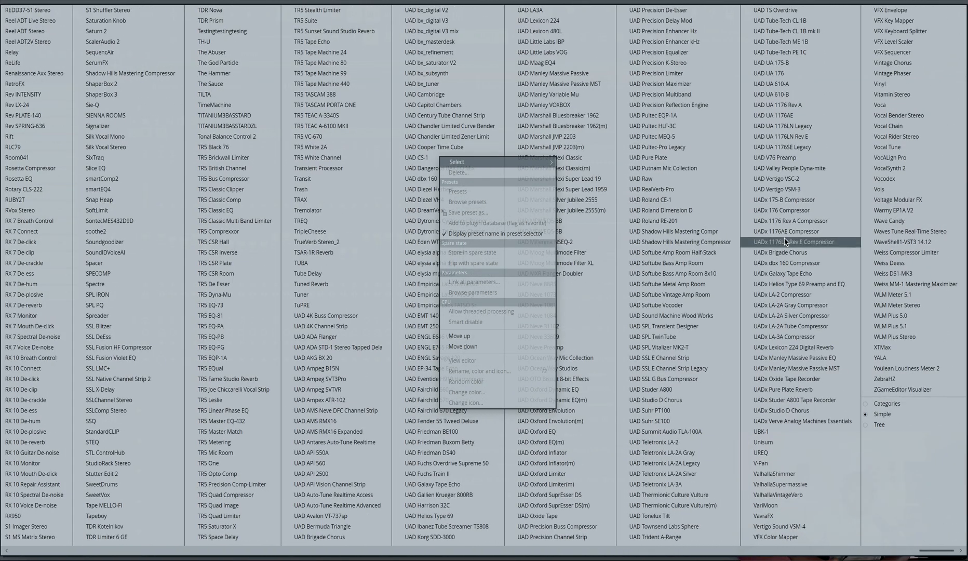
click(905, 96)
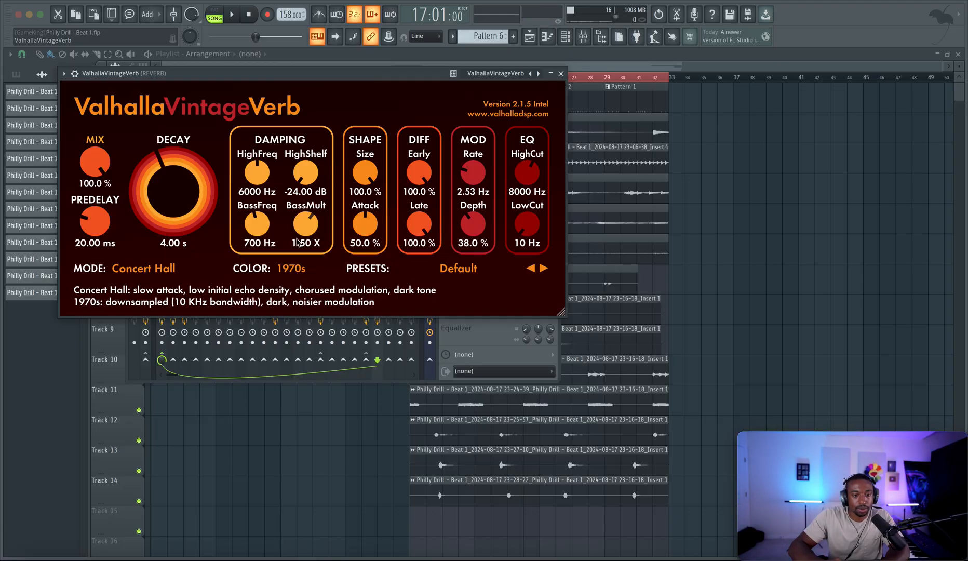
Set the reverb's color to NOW and its predelay to 0.00 ms, and close the plugin.
click(304, 270)
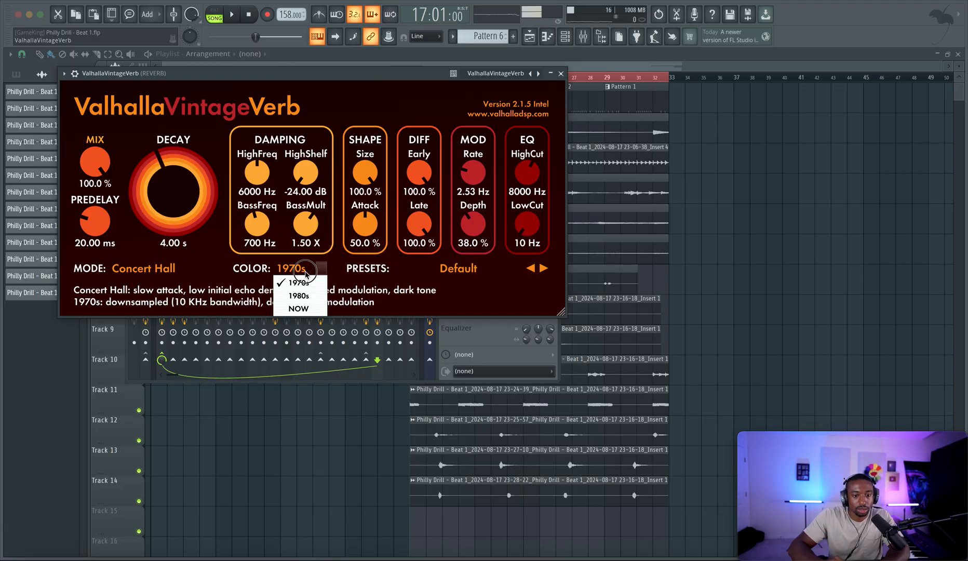
click(300, 310)
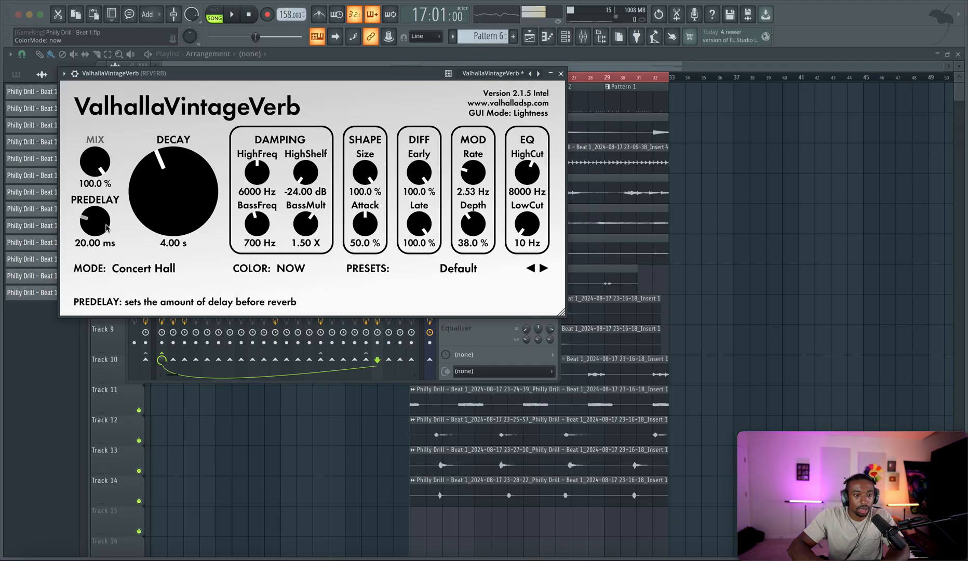
drag(95, 222, 106, 367)
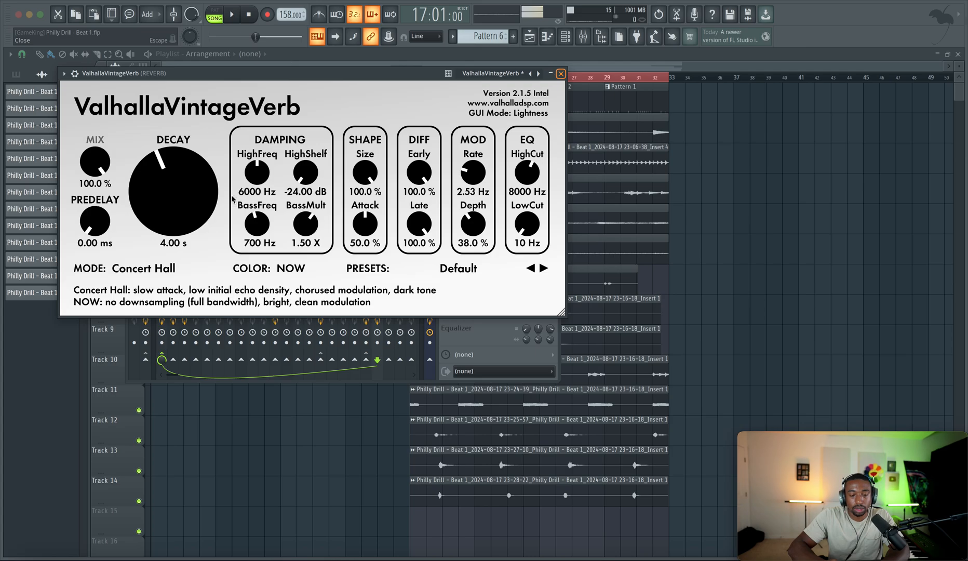
key(Escape)
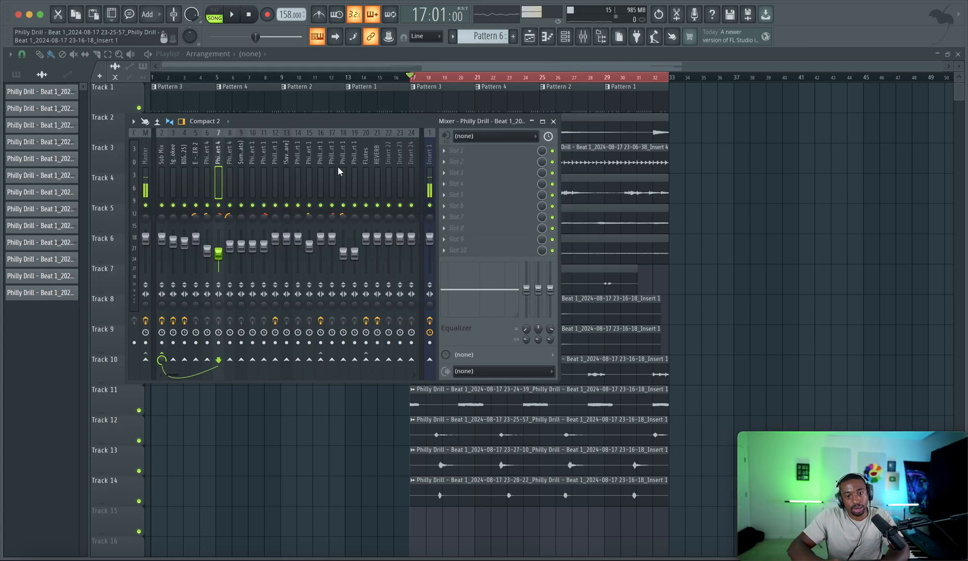
Play the beat, route mixer channel 7 to the REVERB channel, and lower its send level to about -6.1 dB.
key(space)
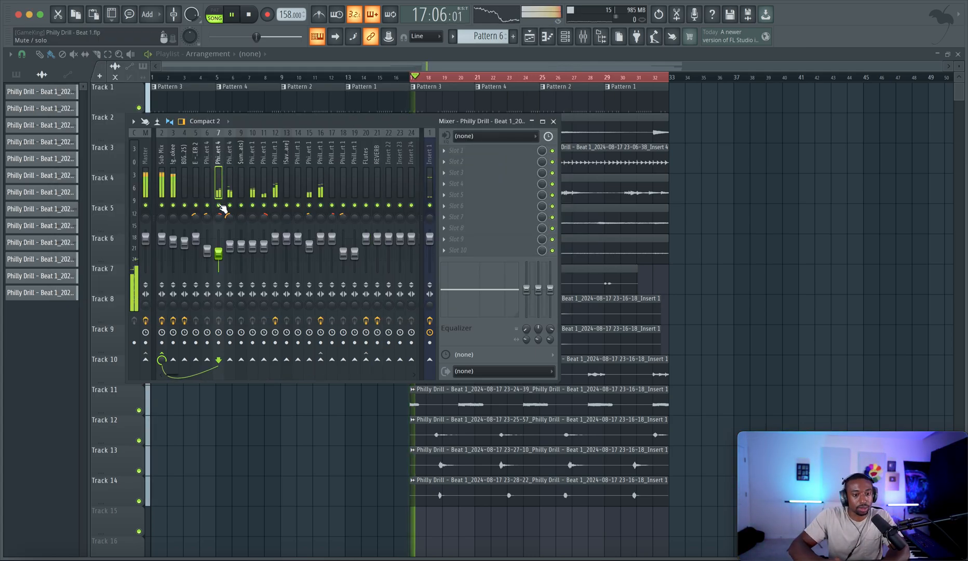
click(377, 359)
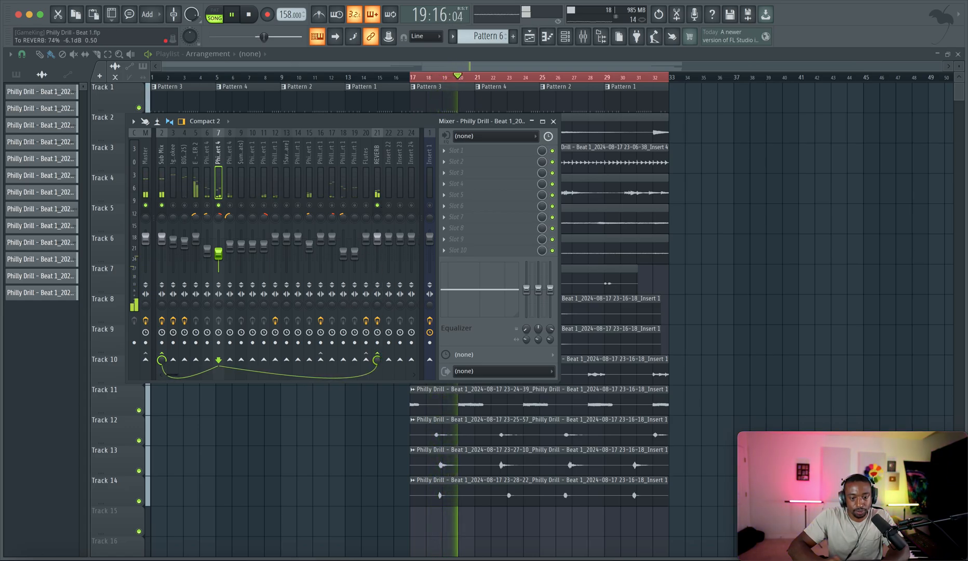
drag(377, 360, 378, 370)
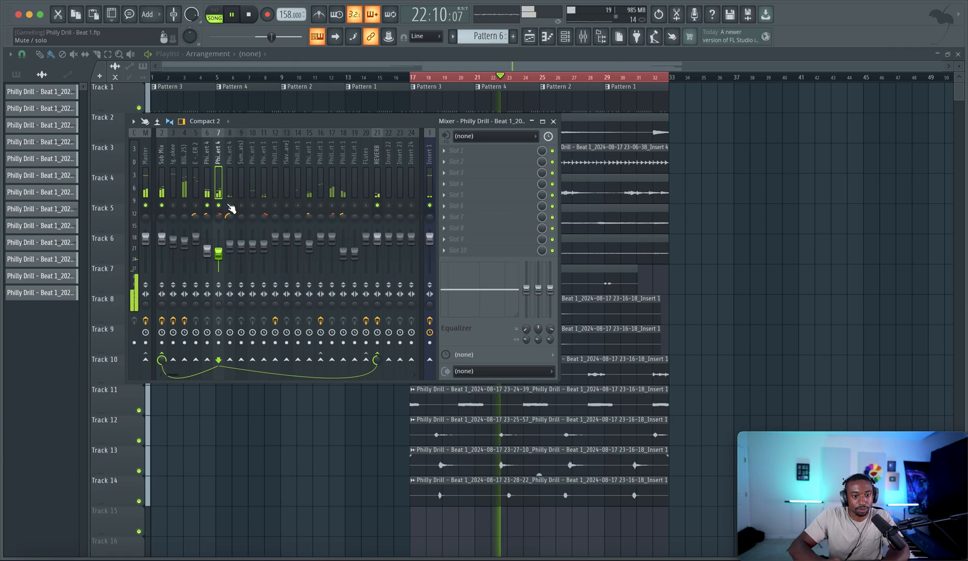
Route mixer channels 6 and 8 to REVERB, setting channel 8's send to about -4.6 dB, and unmute channels 17 to 19.
key(Left)
click(377, 359)
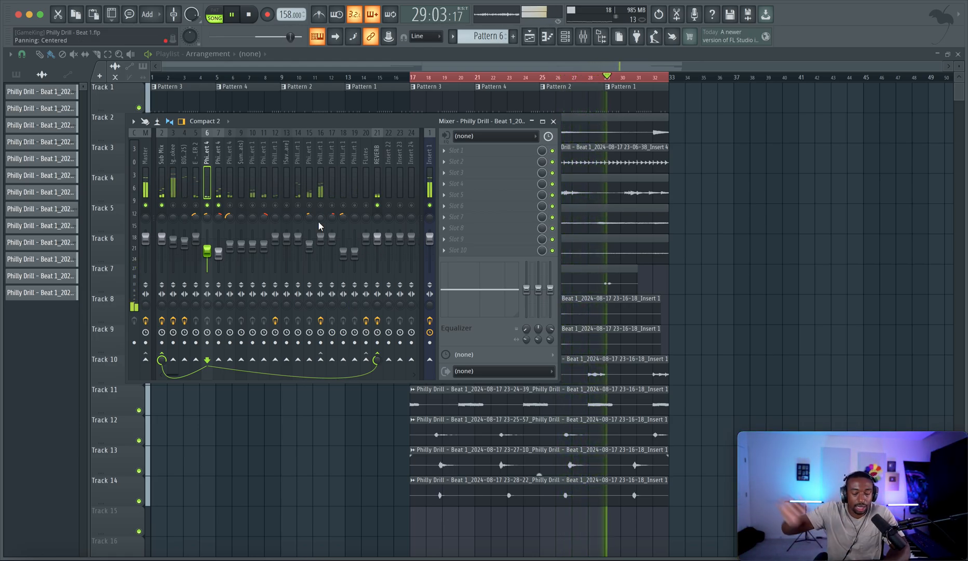
click(229, 186)
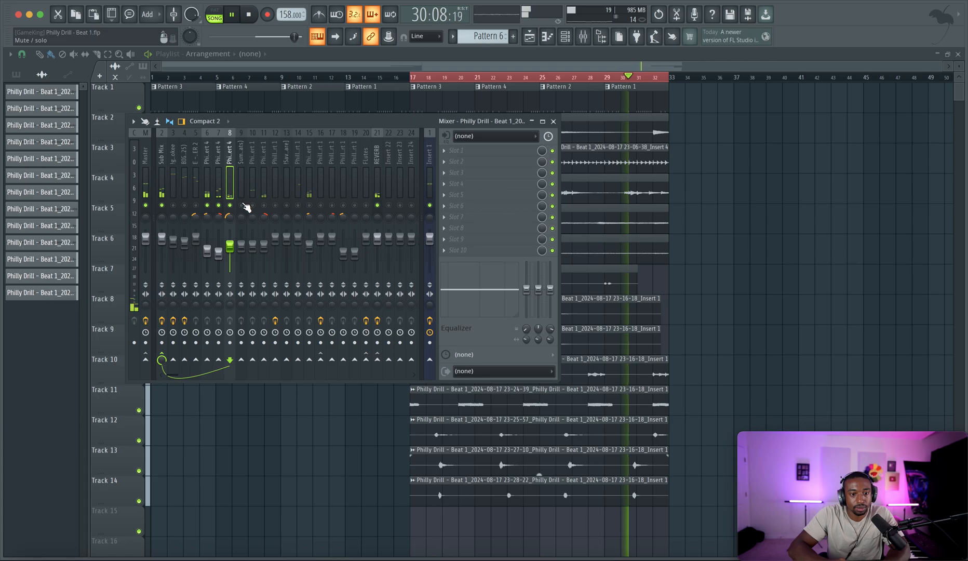
click(343, 205)
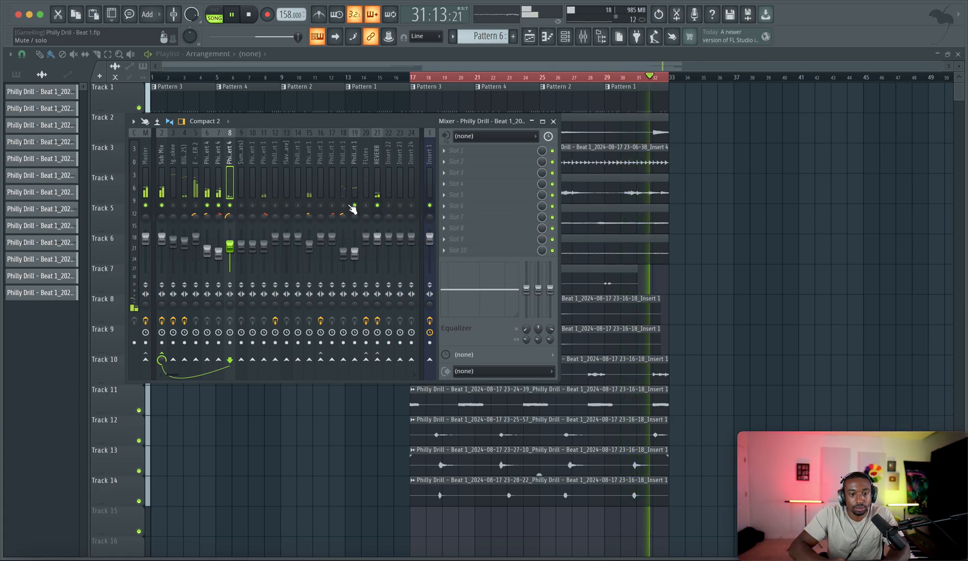
click(354, 205)
click(333, 205)
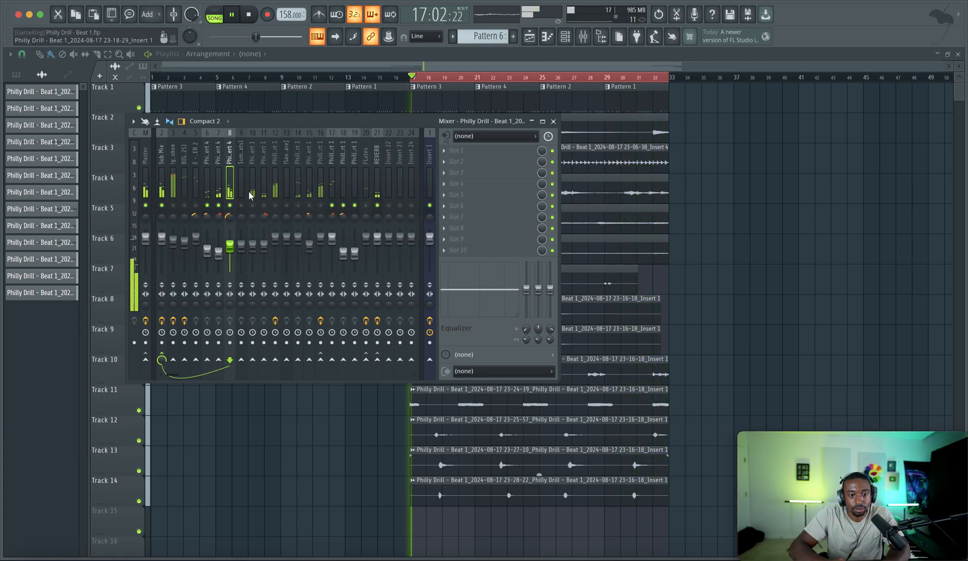
drag(378, 363, 378, 373)
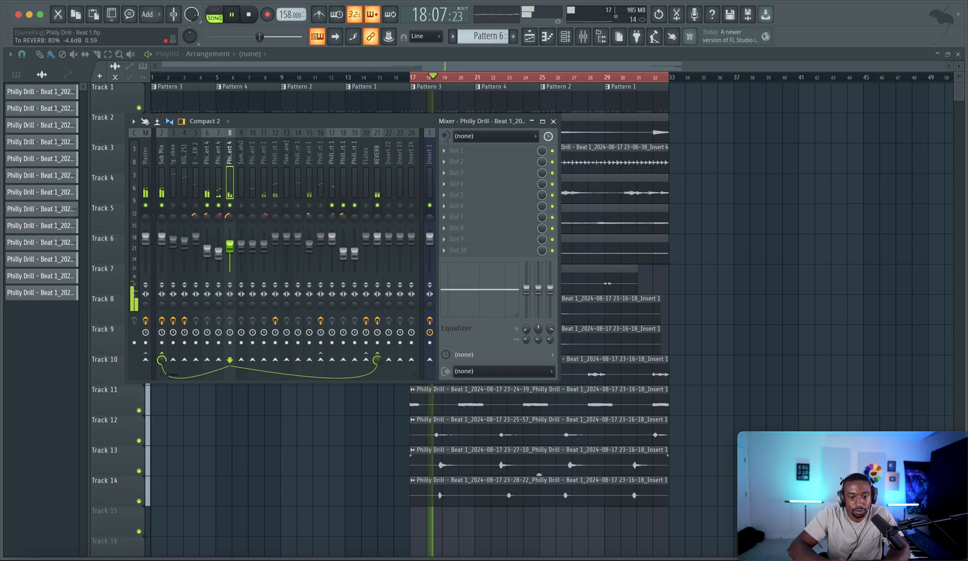
Unmute channels 11, 12, 14 to 17 and FLutes, sending channel 11 to REVERB at about -2.3 dB and FLutes at 100%.
click(263, 184)
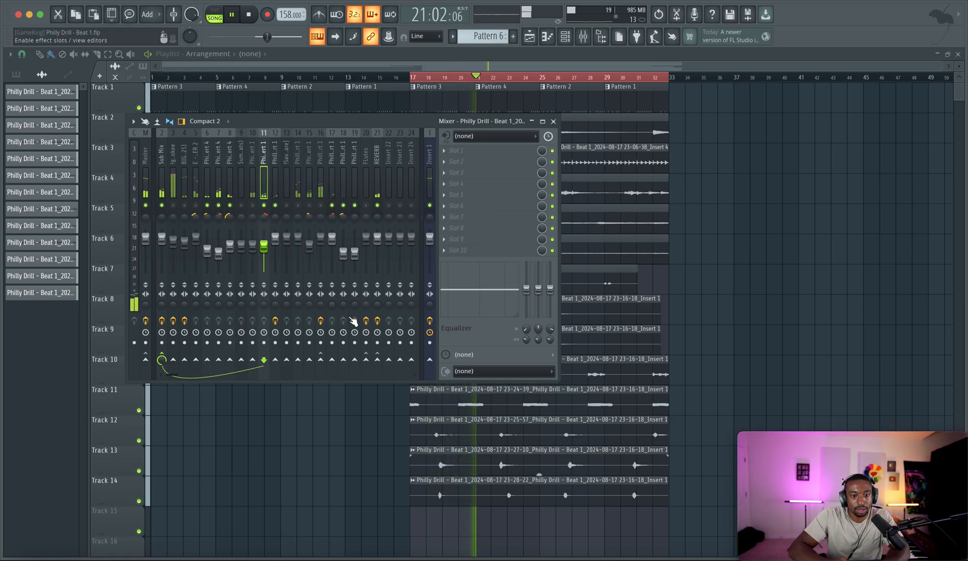
click(379, 361)
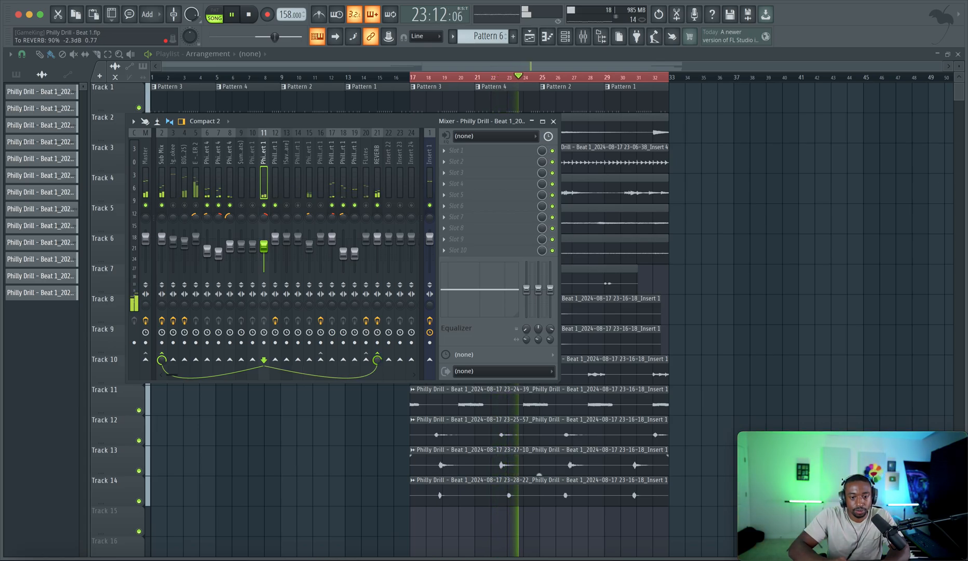
click(299, 156)
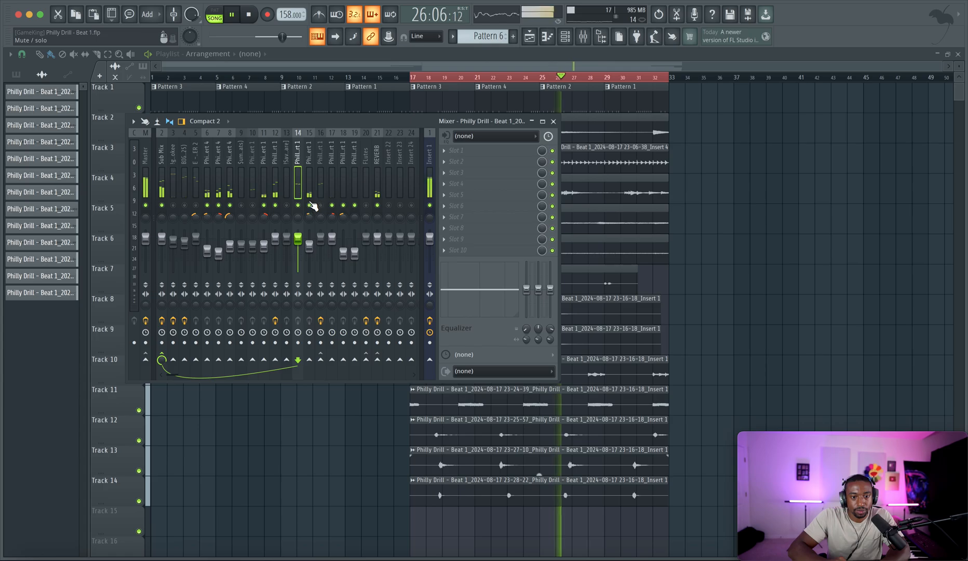
click(317, 181)
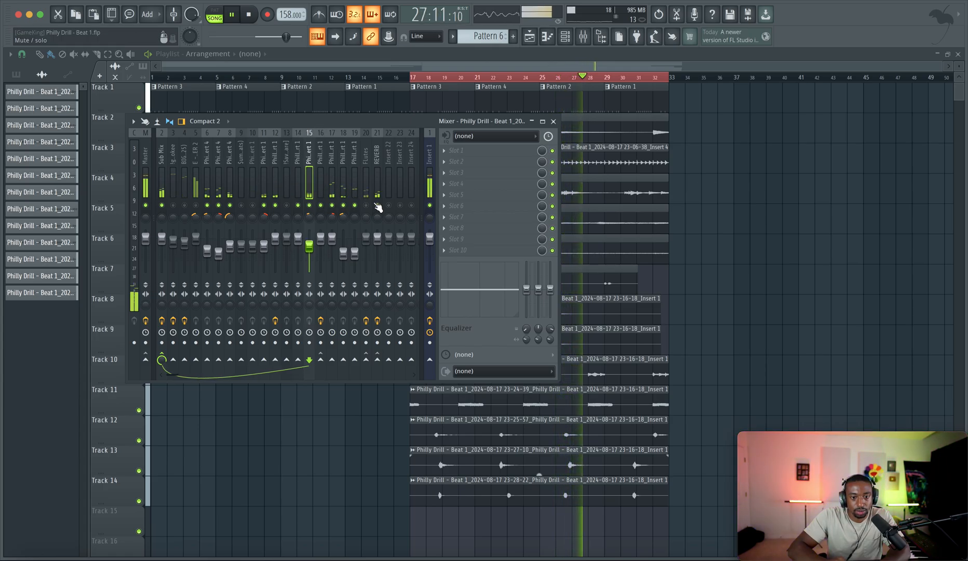
click(368, 186)
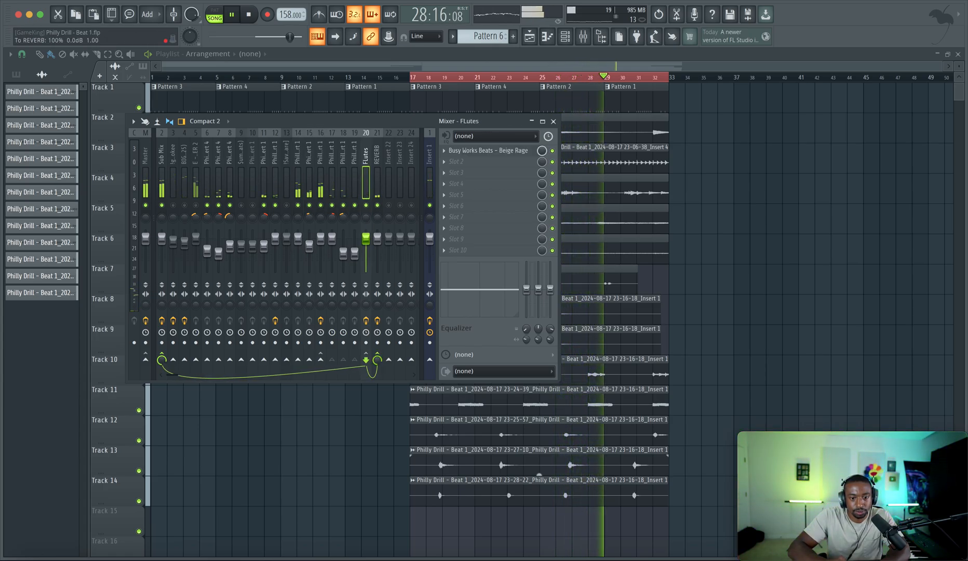
Unmute mixer channels 3 to 5, select the 808 channel, and restart the beat from the beginning of the loop.
click(321, 190)
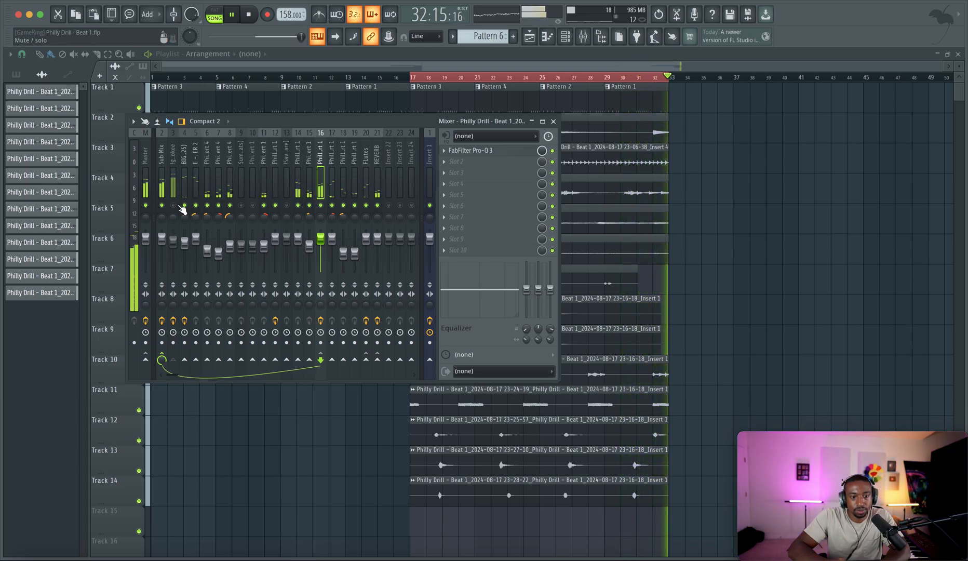
click(176, 188)
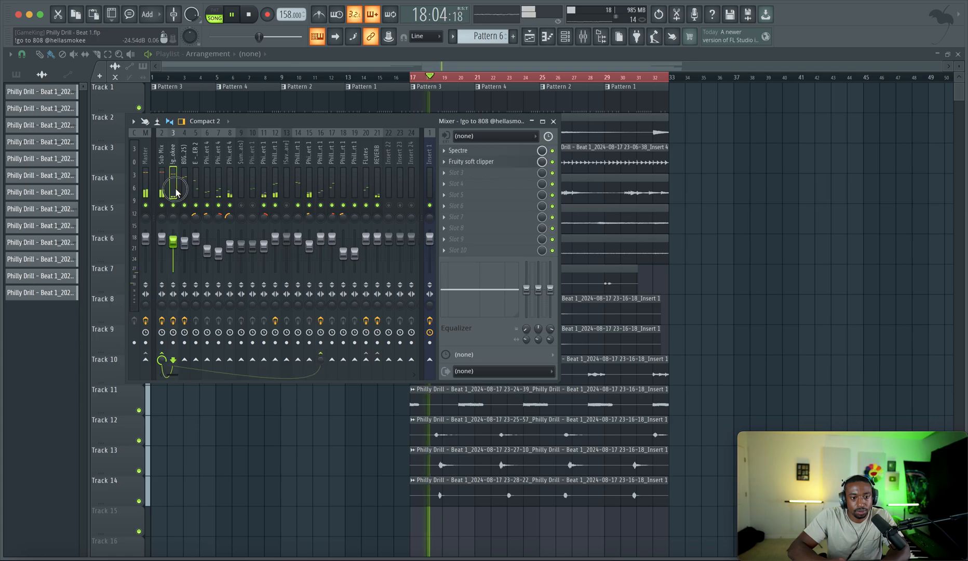
key(space)
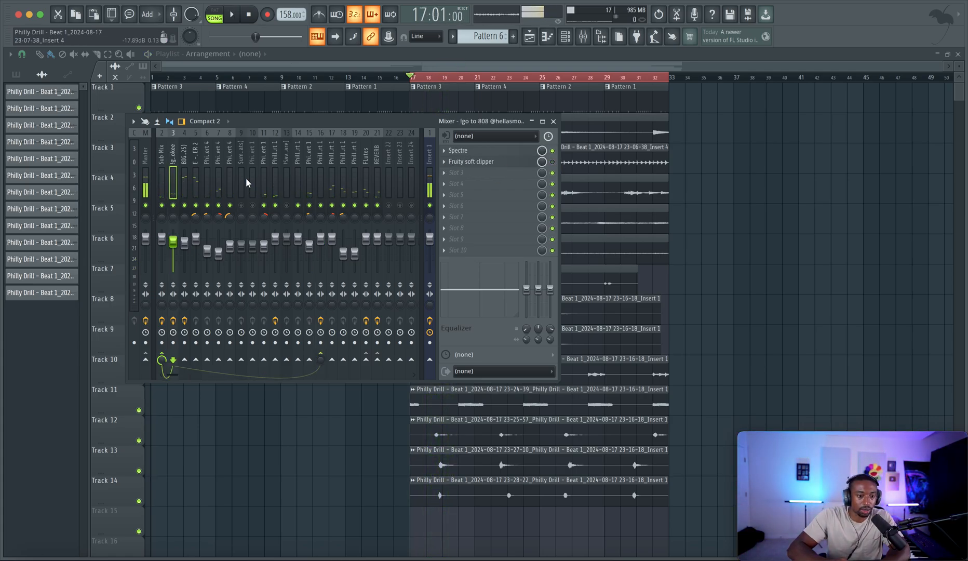
key(space)
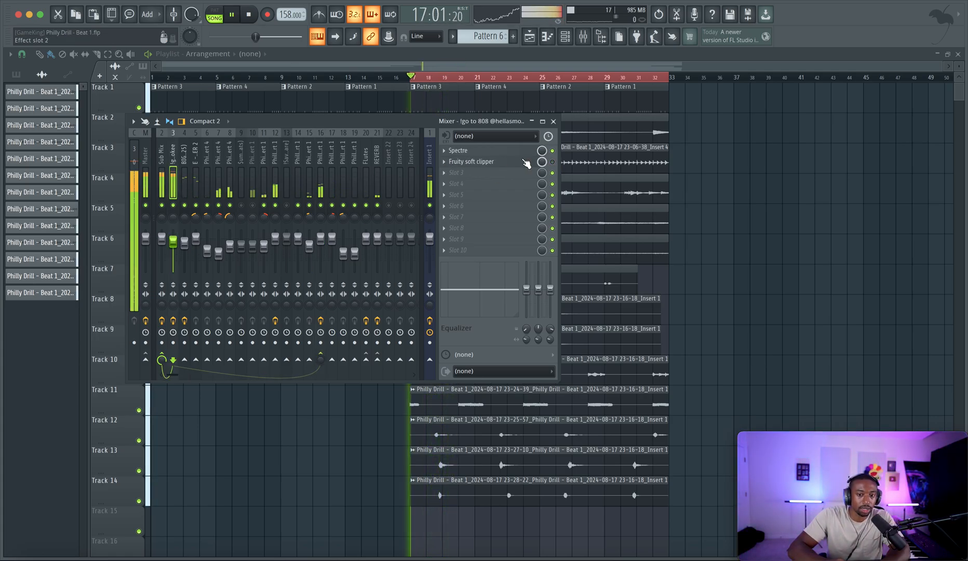
Lower the 808 channel's volume to about -4.3 dB while the beat plays.
click(164, 175)
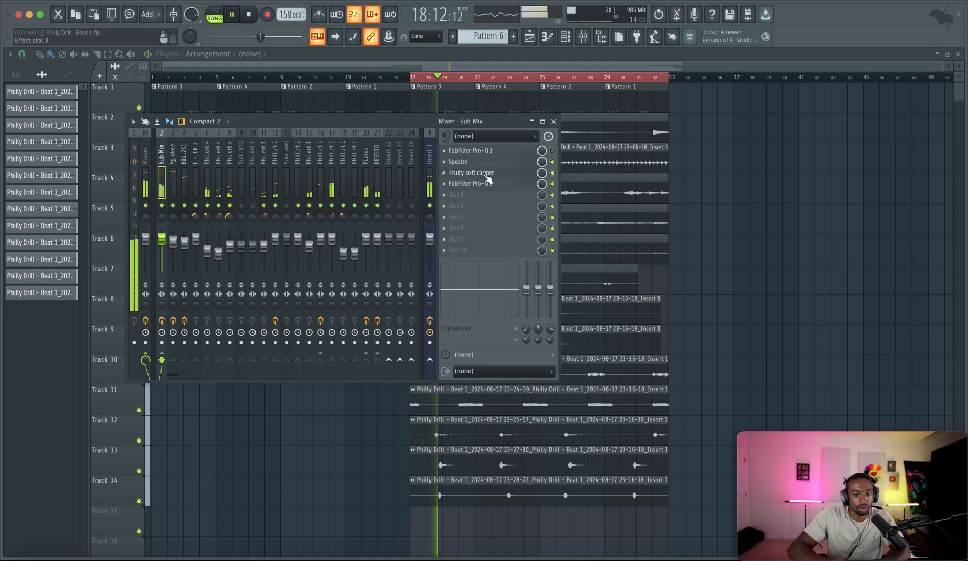
click(174, 175)
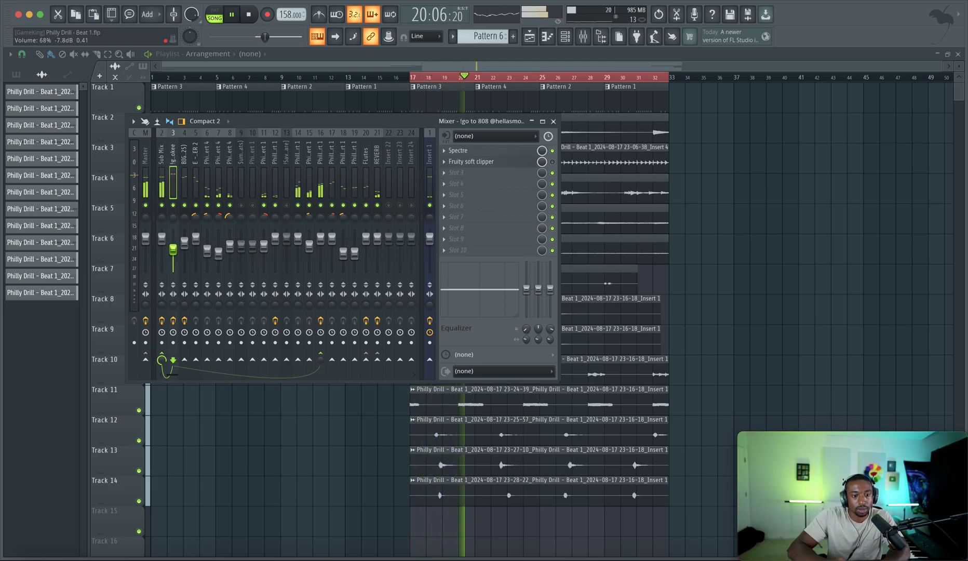
drag(176, 248, 176, 248)
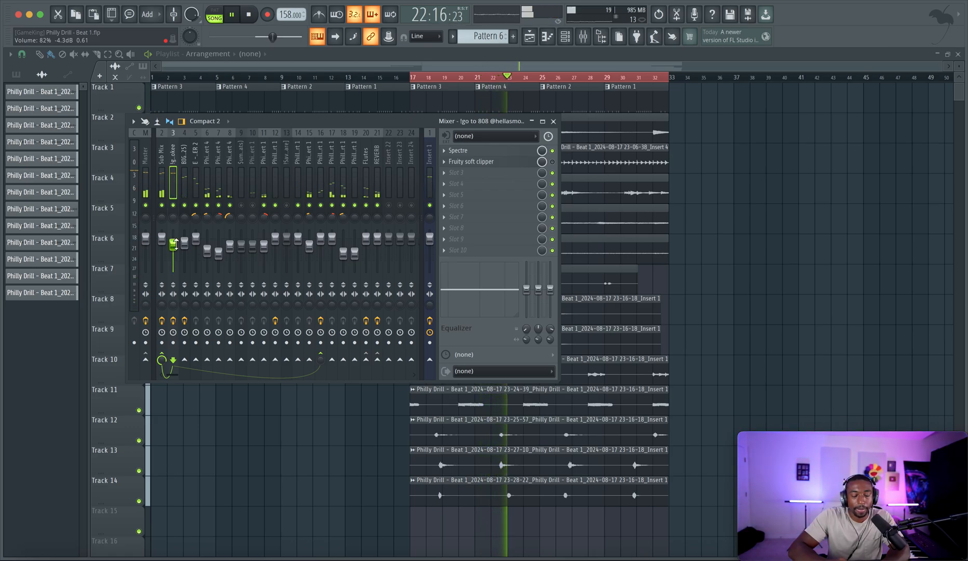
Stop playback, review the Sub Mix's side EQ in FabFilter Pro-Q 3, and move that EQ down to effect slot 6.
click(166, 185)
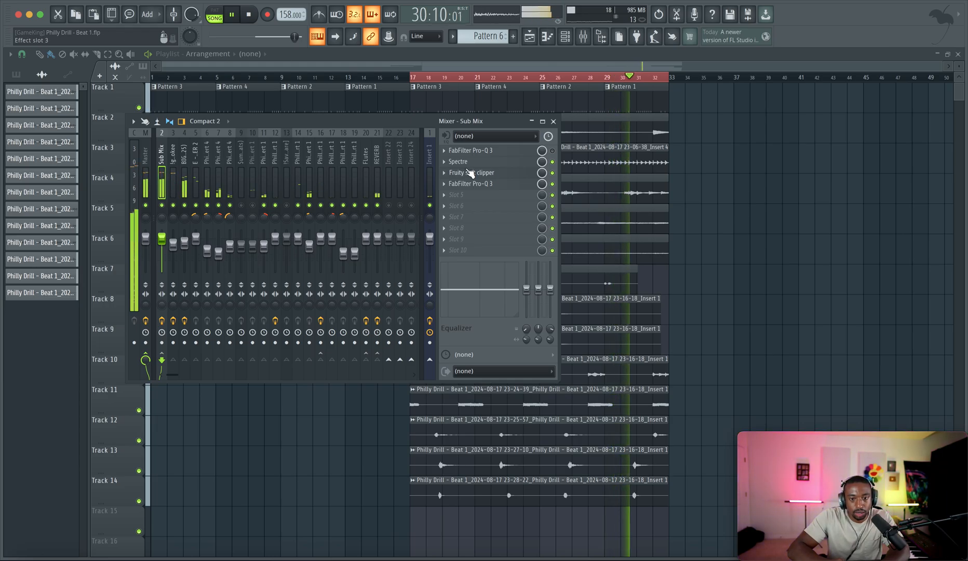
key(space)
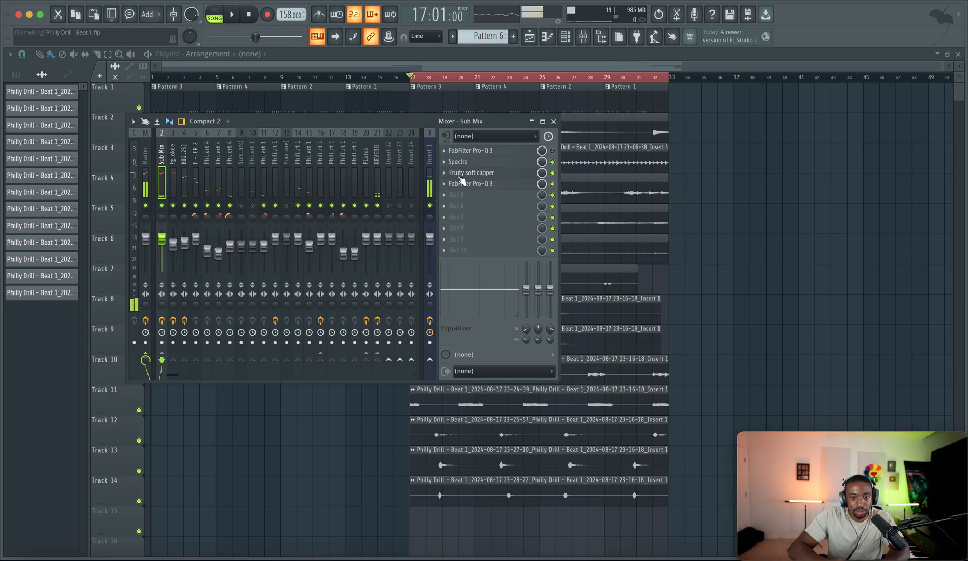
click(460, 183)
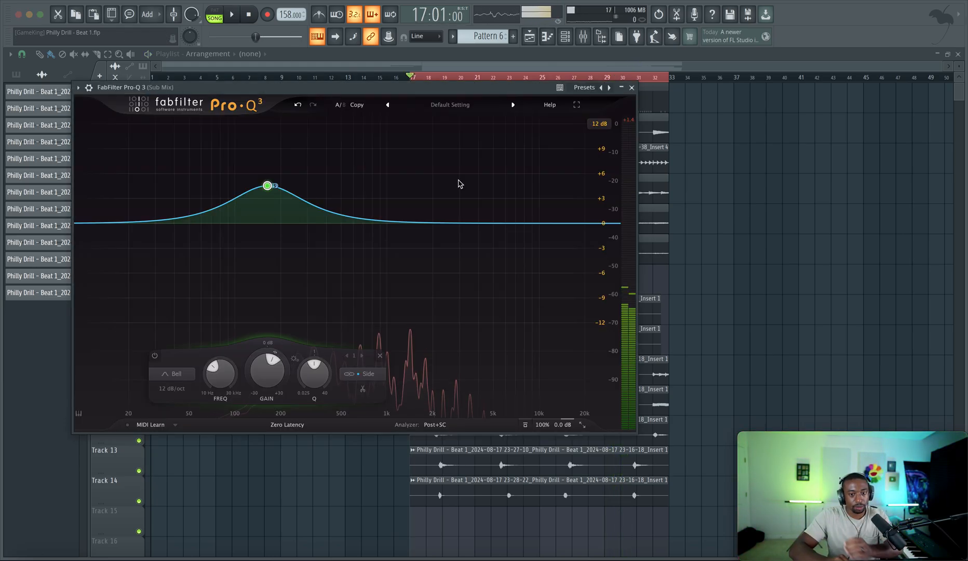
key(space)
key(Escape)
key(space)
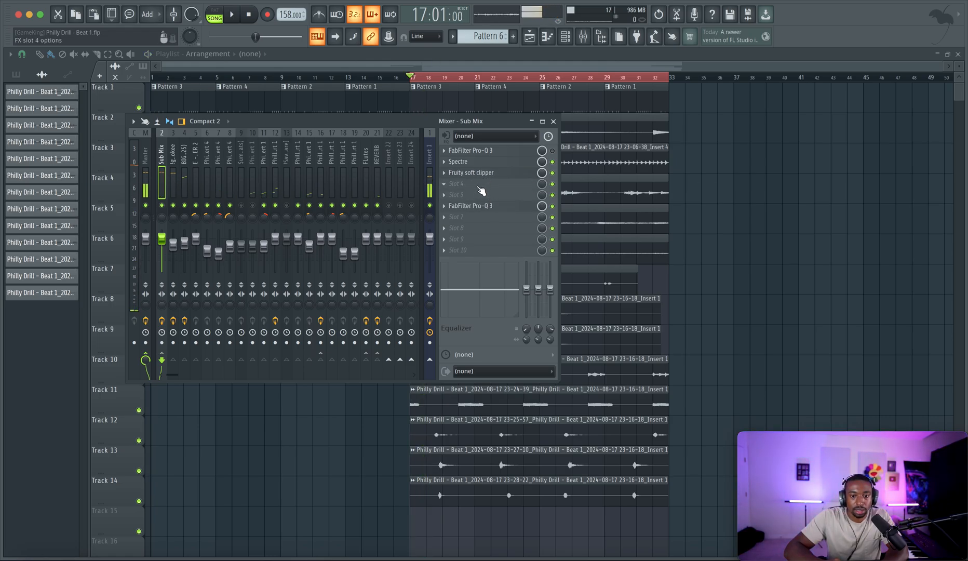
Load Gold Clip on the Sub Mix, move it below the side EQ into slot 6, and start playback.
click(481, 187)
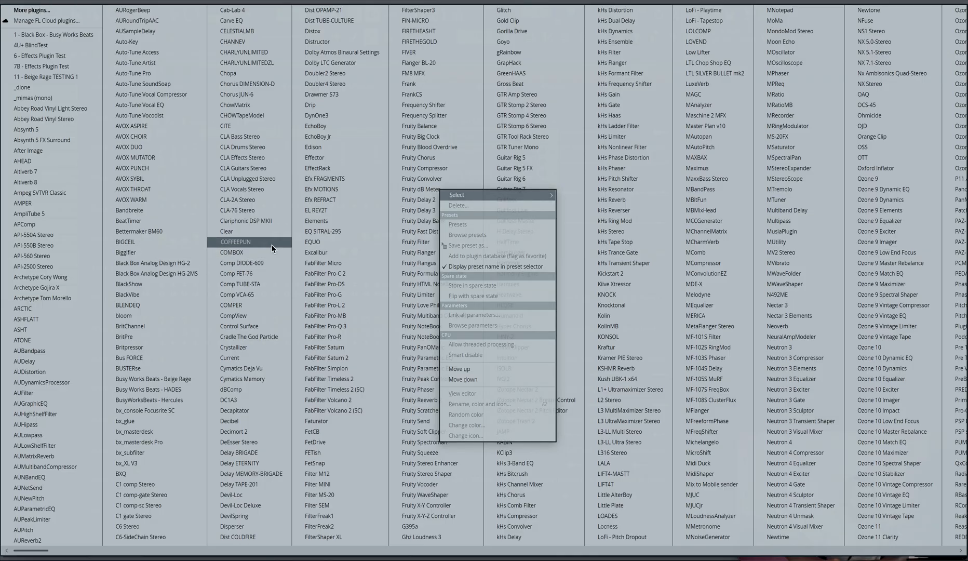
scroll(272, 249, right, 2)
scroll(271, 249, right, 4)
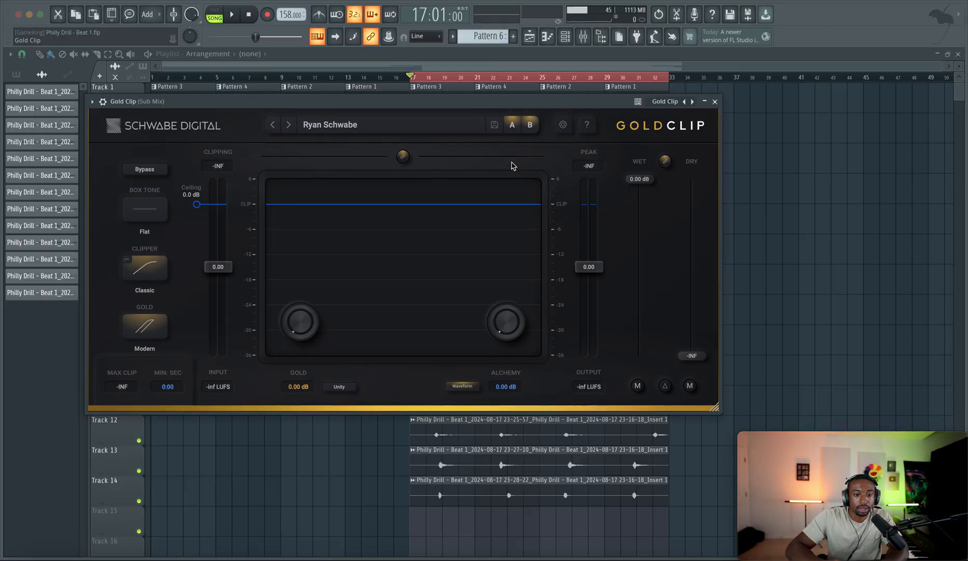
key(Escape)
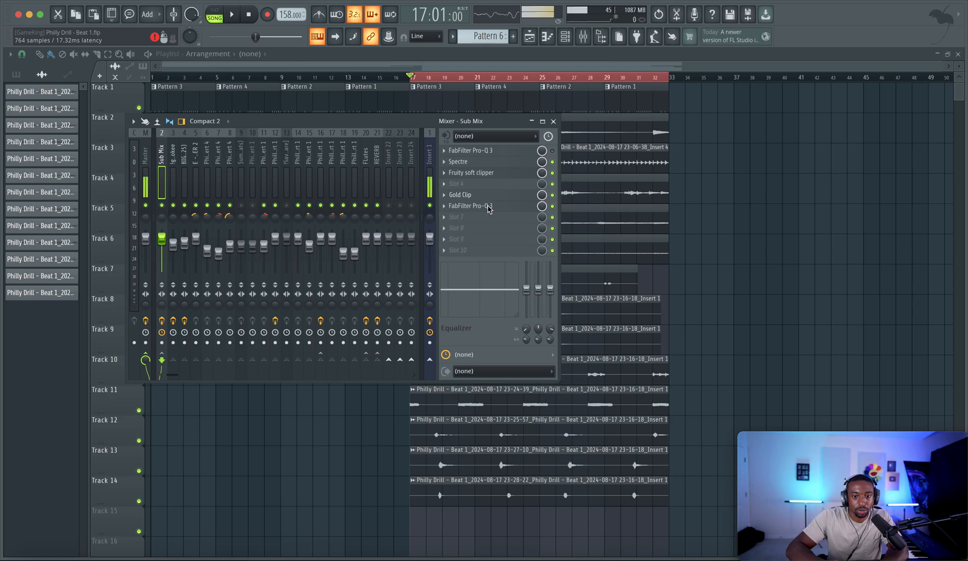
key(space)
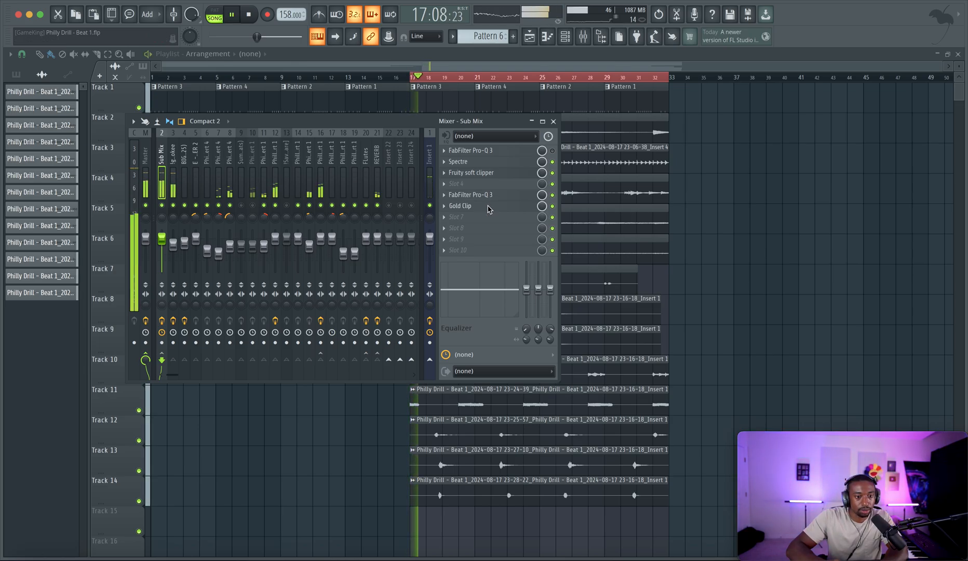
Set Gold Clip's Gold amount to 1.24 dB and input gain to 3.48 dB with output at -3.48 dB, and close it.
click(489, 206)
drag(299, 320, 308, 278)
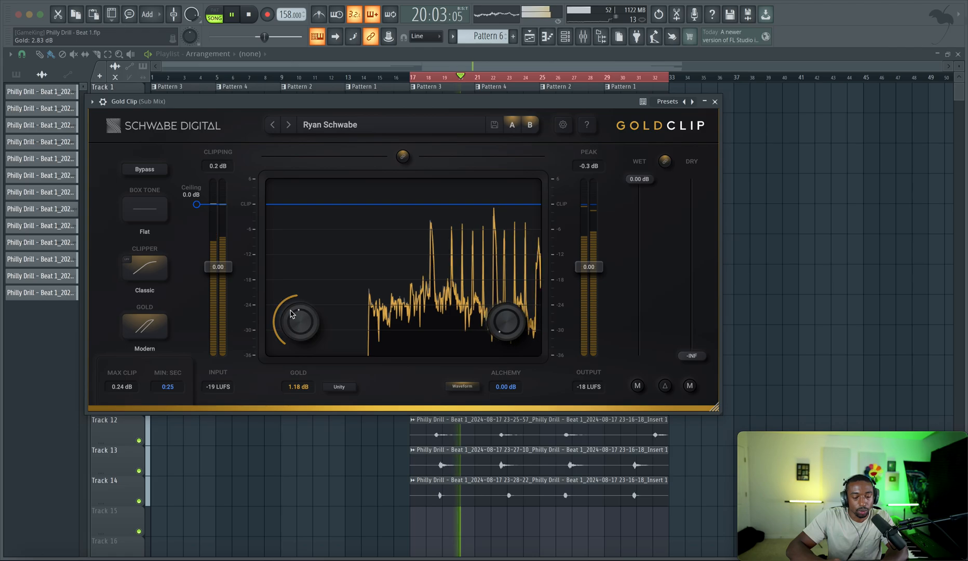
drag(218, 267, 225, 252)
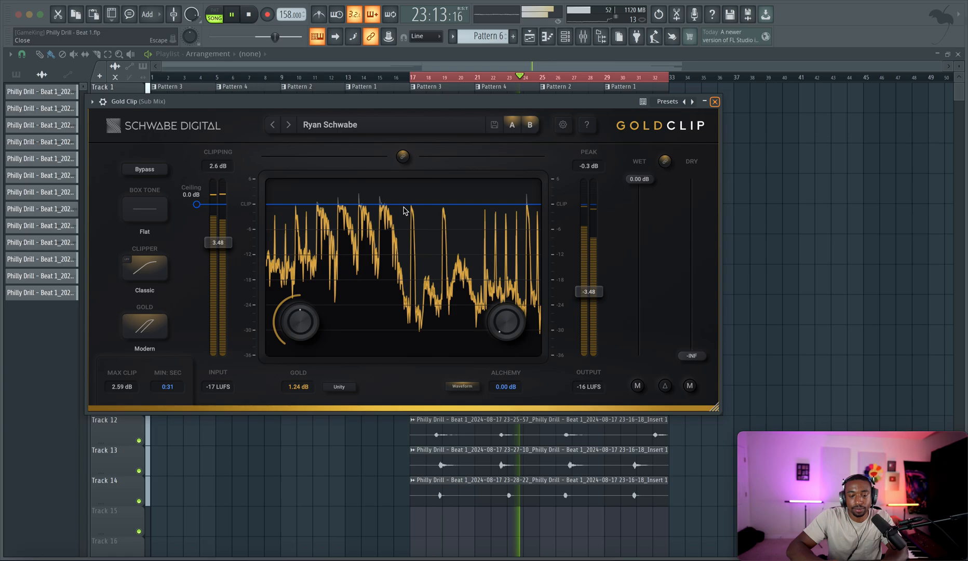
click(715, 102)
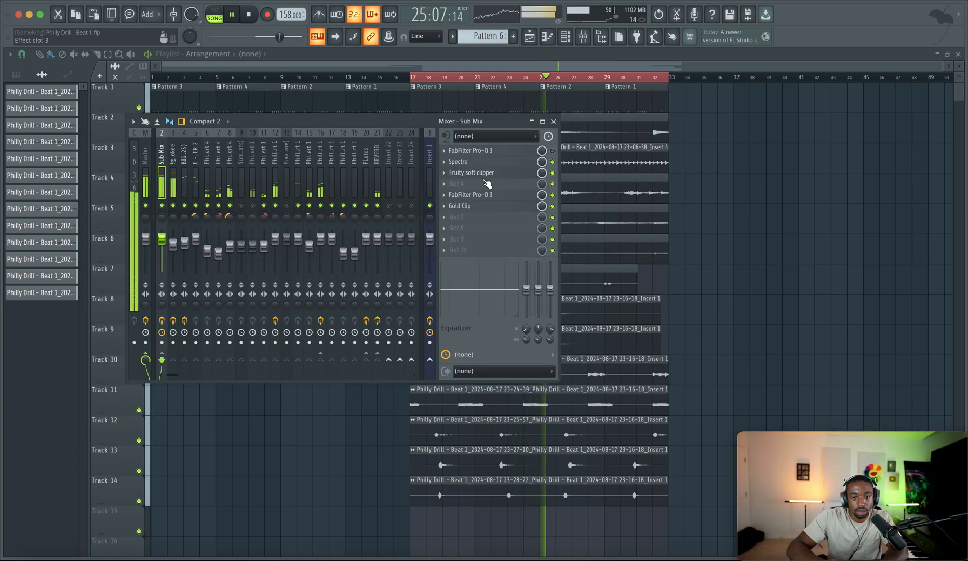
In the Sub Mix's side EQ, lower the 163 Hz band to about +2 dB and add a wide side bell near 8.8 kHz with Q 0.356.
click(483, 196)
drag(268, 186, 266, 205)
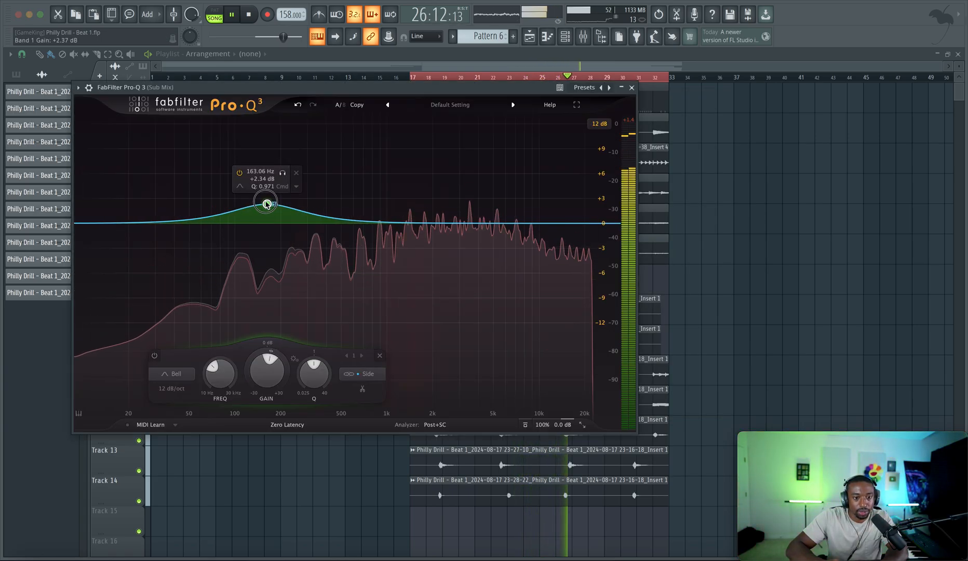
click(512, 223)
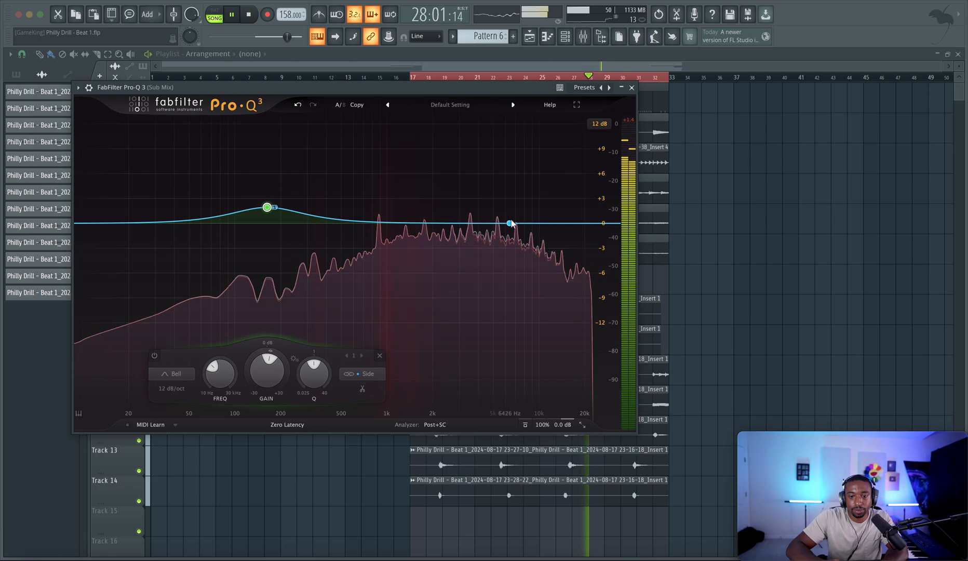
drag(513, 223, 531, 205)
scroll(510, 195, up, 5)
scroll(510, 194, down, 10)
Check the high side band's stereo placement options, set its gain to about +1.2 dB, and close the EQ.
right_click(531, 205)
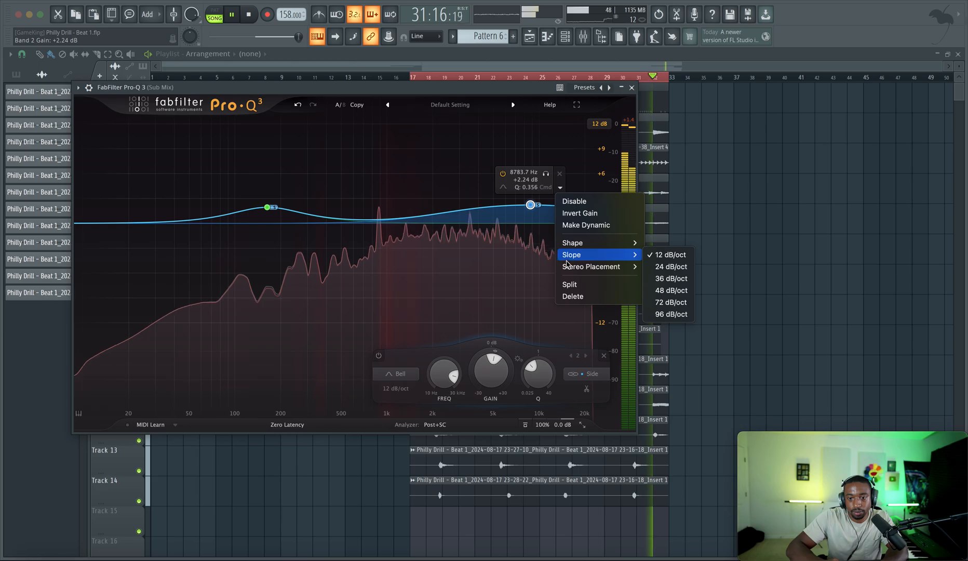
mouse_move(607, 272)
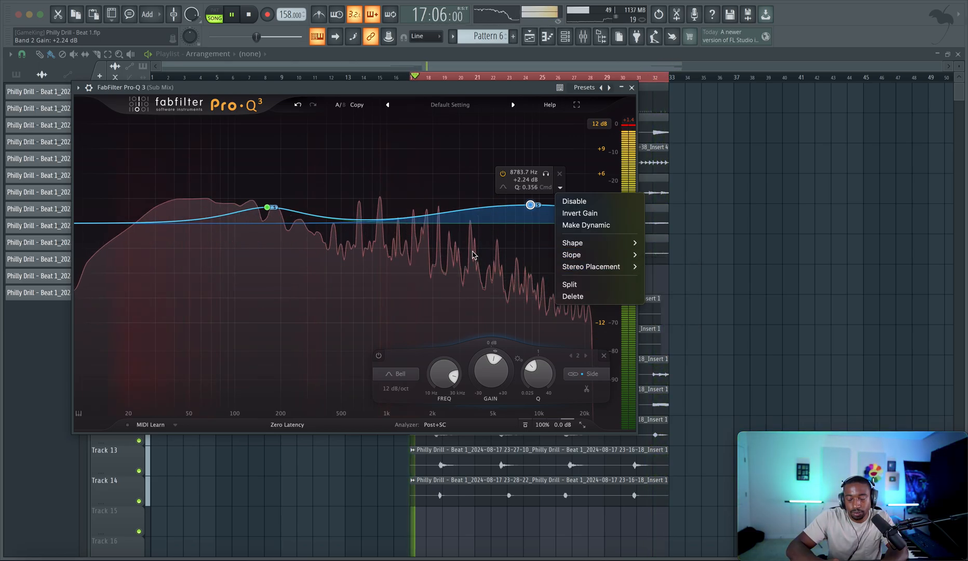
click(531, 207)
drag(531, 207, 530, 215)
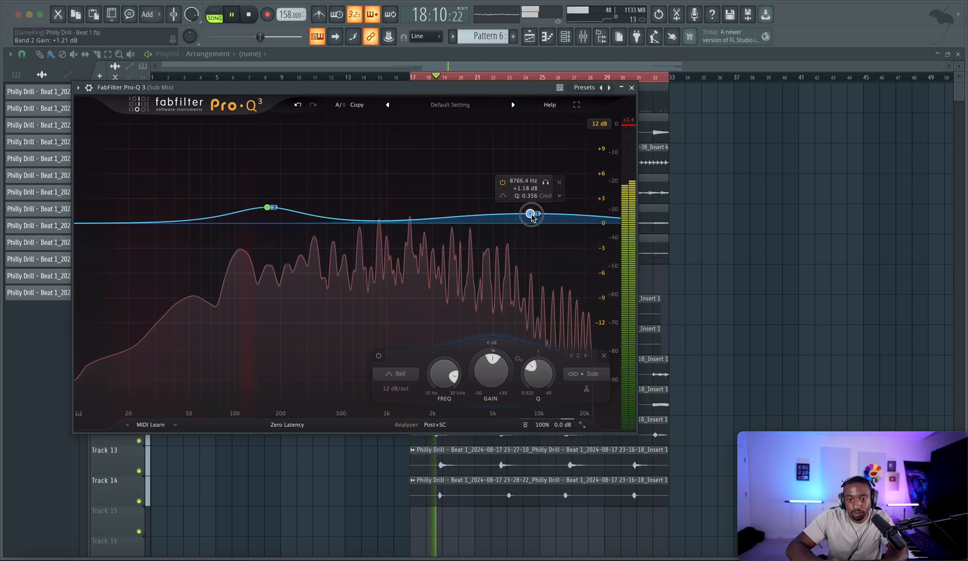
click(632, 87)
scroll(147, 191, right, 2)
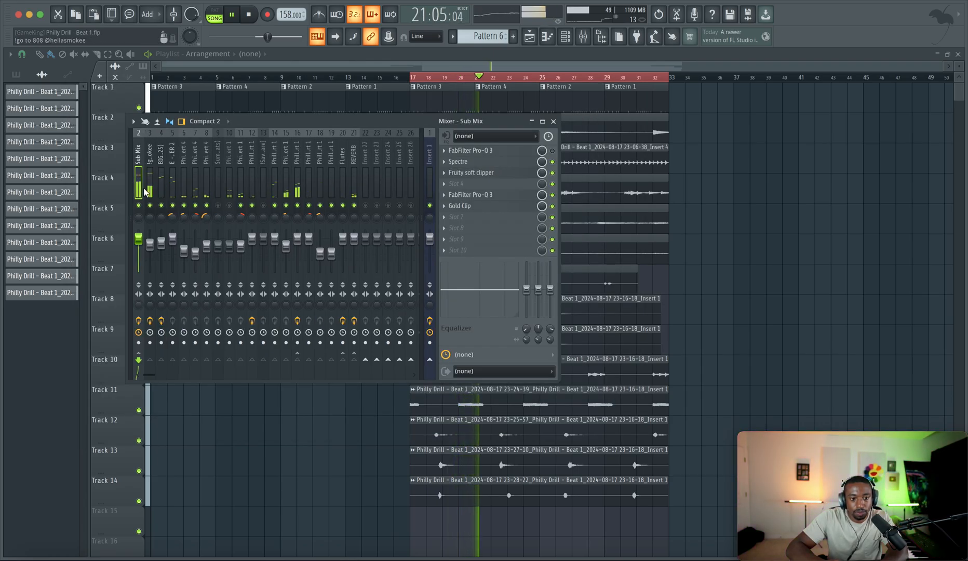
scroll(130, 190, left, 2)
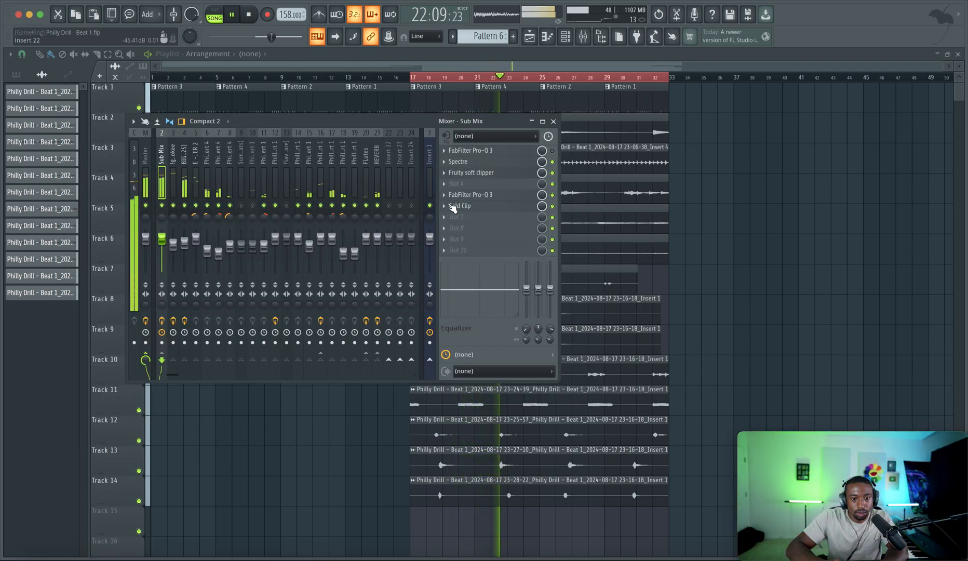
Stop playback, open FabFilter Pro-MB on the Sub Mix, and add one band covering the full spectrum up to 30000 Hz.
key(space)
click(475, 186)
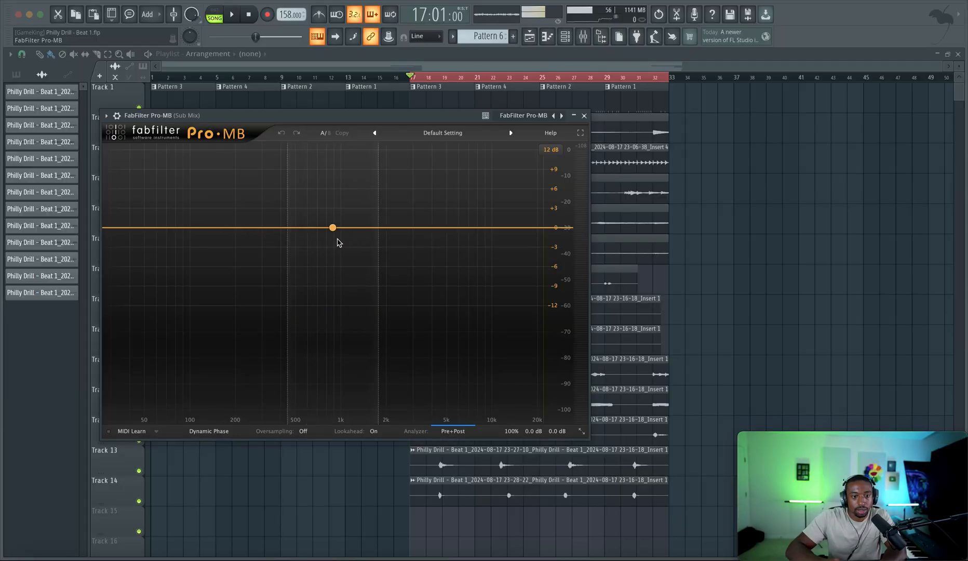
click(266, 228)
drag(221, 216, 103, 214)
drag(314, 199, 547, 201)
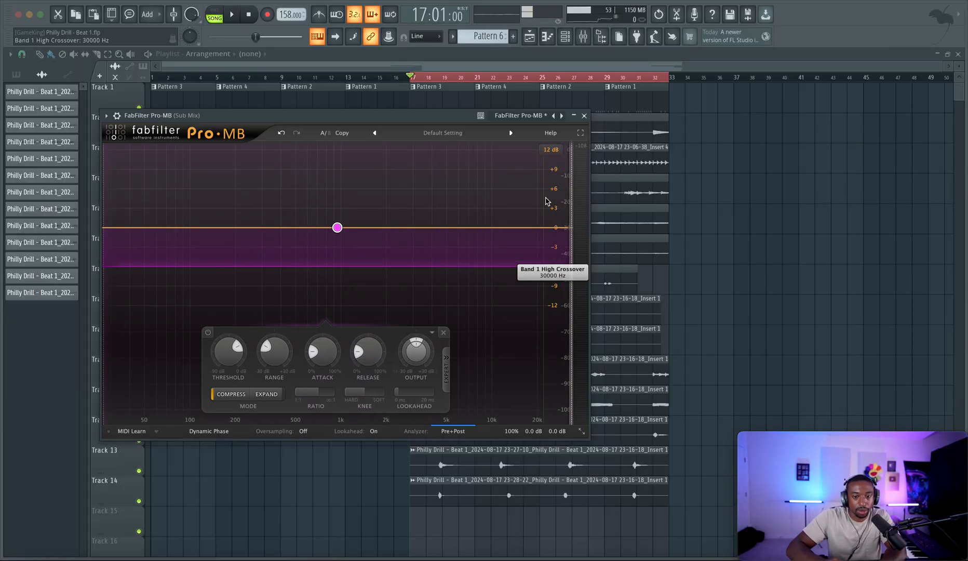
Show the band's expert options, set its stereo link to 100% mid-only, and start playback.
click(446, 373)
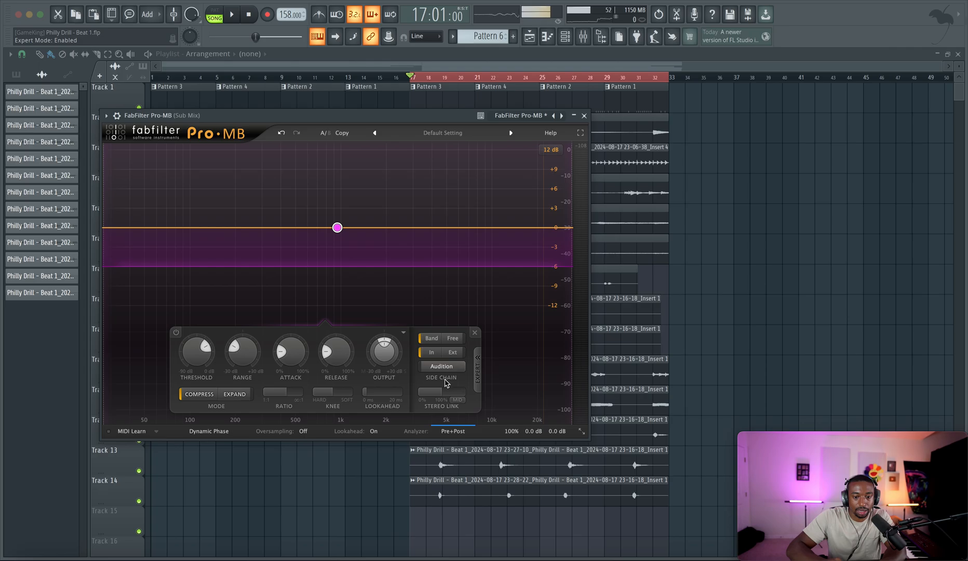
click(457, 400)
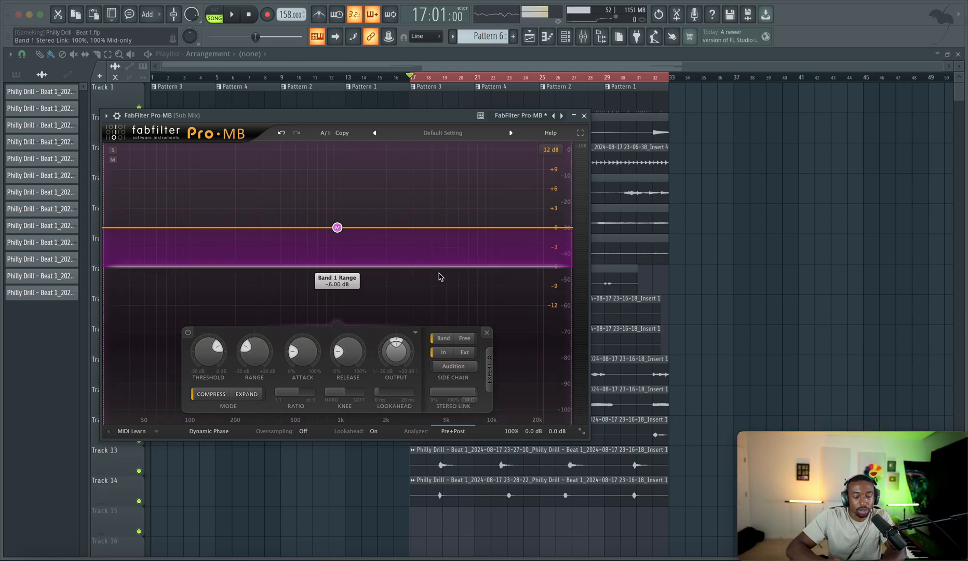
key(space)
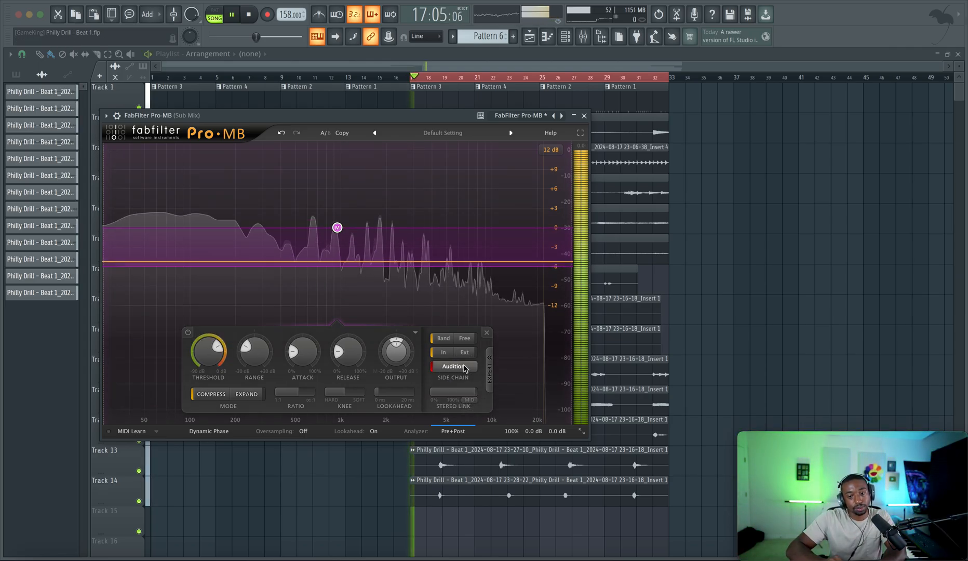
Set the Pro-MB band's threshold to 0 dB, attack to maximum, release to minimum and range to 0 dB.
drag(216, 356, 242, 235)
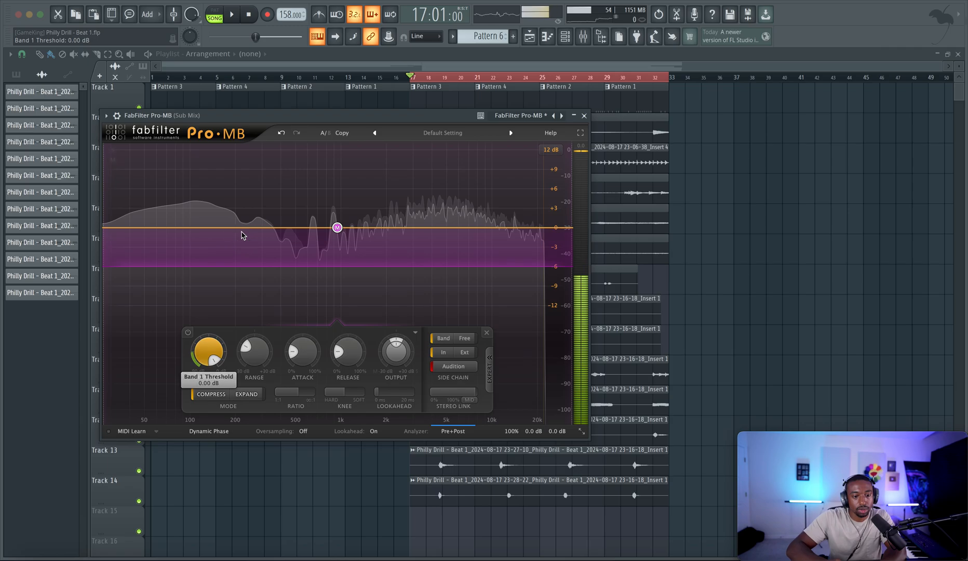
key(space)
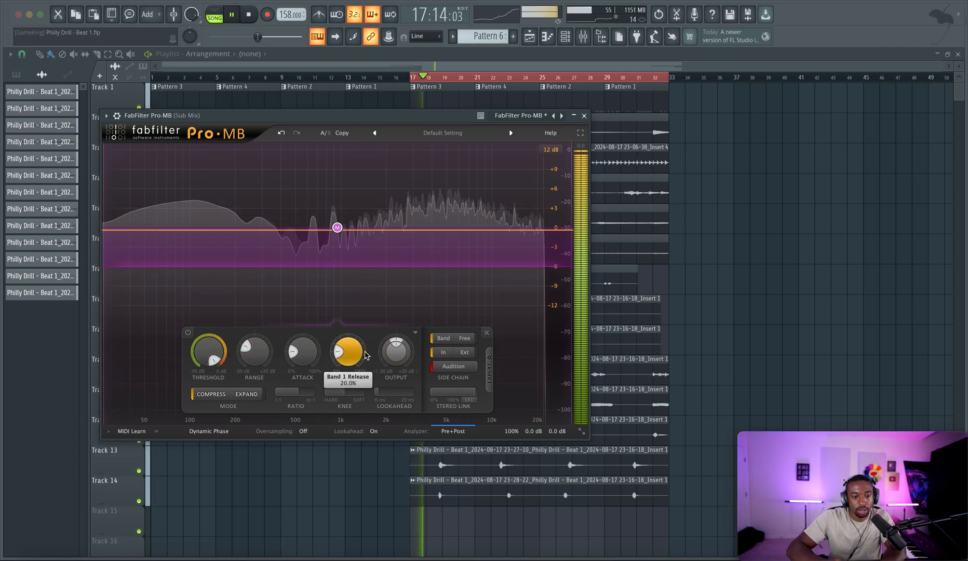
drag(304, 356, 305, 317)
drag(347, 353, 347, 390)
text(0)
key(Return)
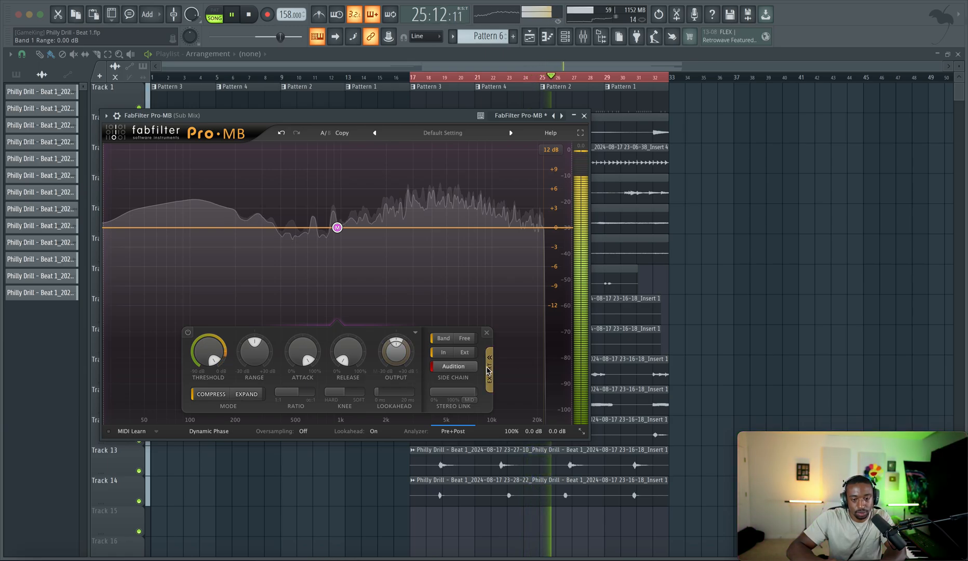
Try the Side stereo link mode on the Pro-MB band and switch it back to Mid.
click(469, 400)
click(481, 425)
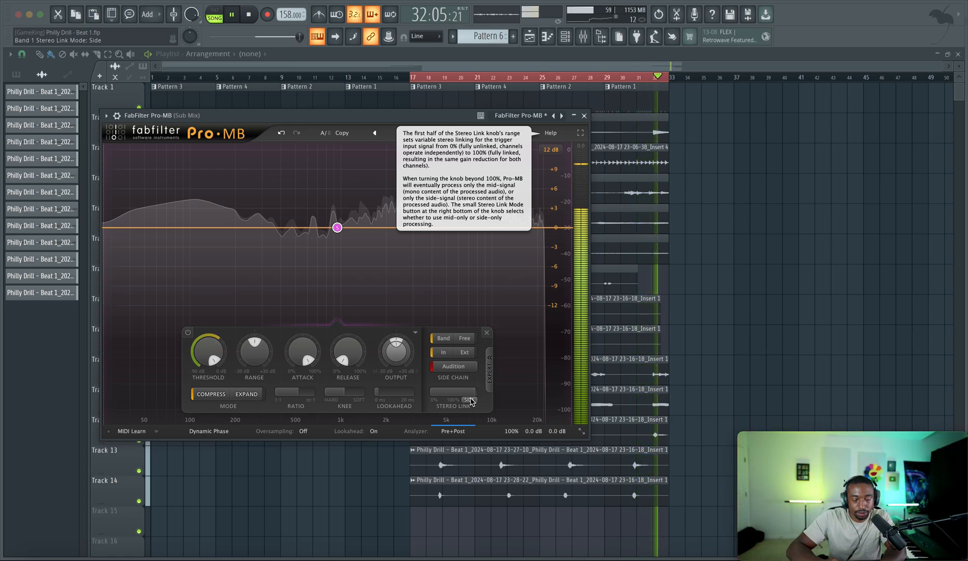
click(469, 400)
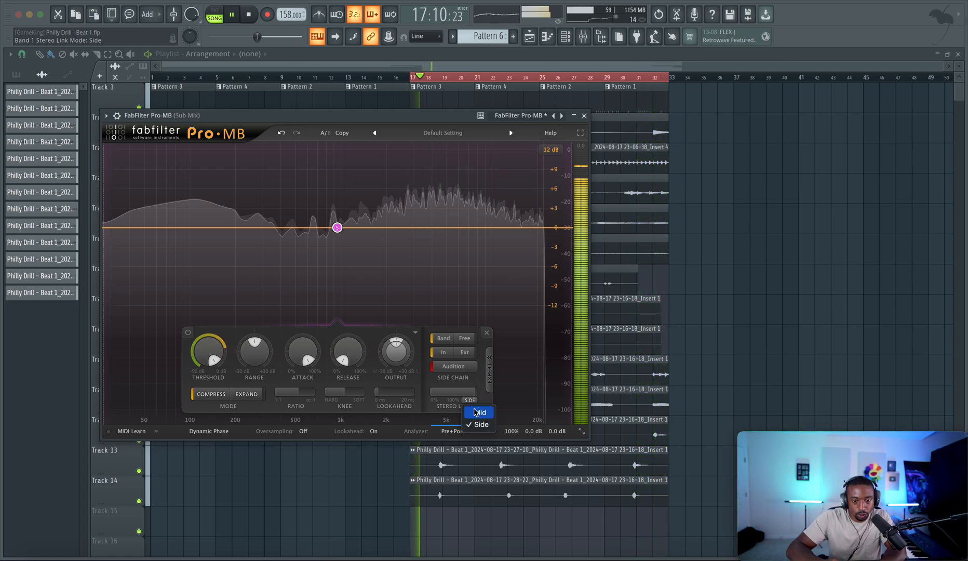
click(475, 413)
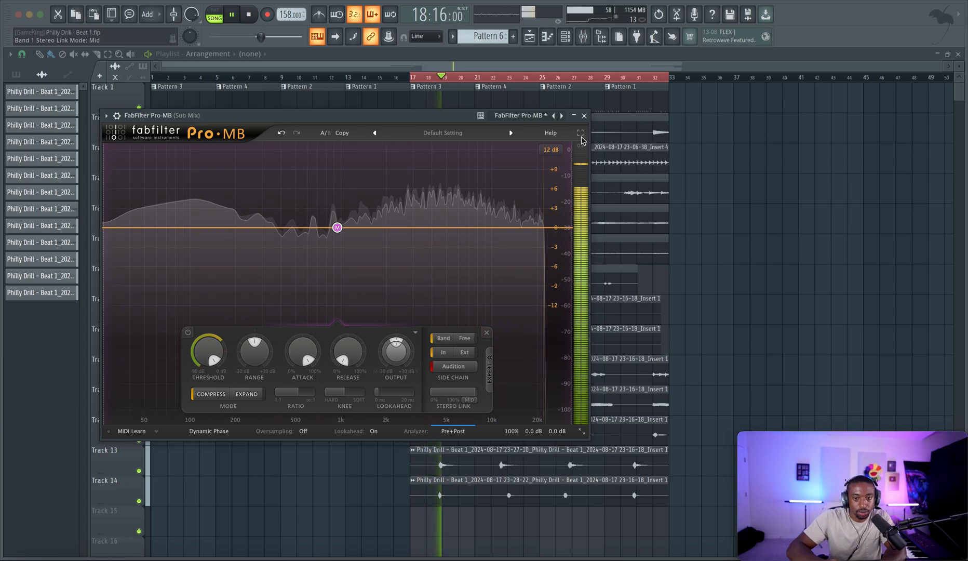
Close Pro-MB, return to the mixer, and set the clap and snare channel's stereo separation to 83% merged.
click(585, 117)
click(584, 37)
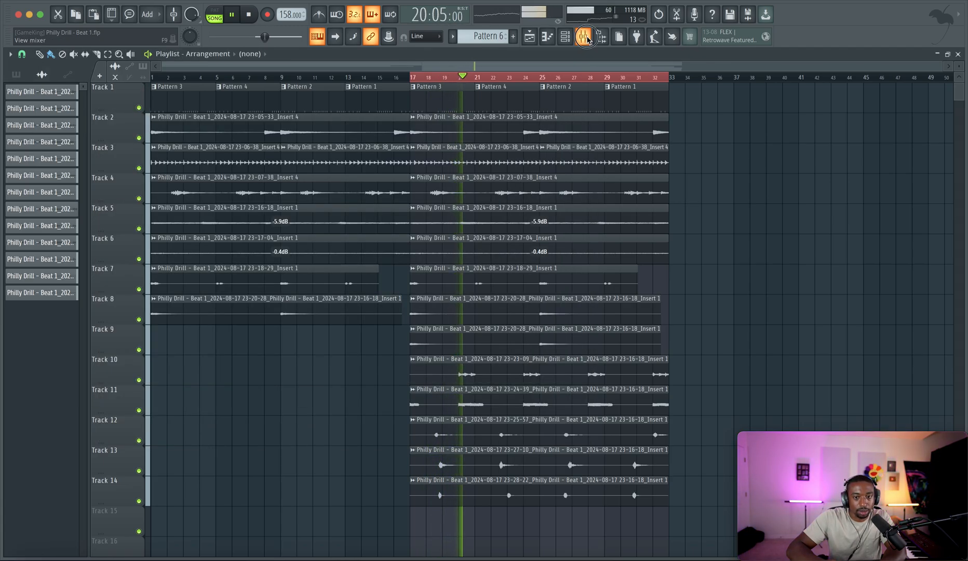
click(584, 37)
click(185, 184)
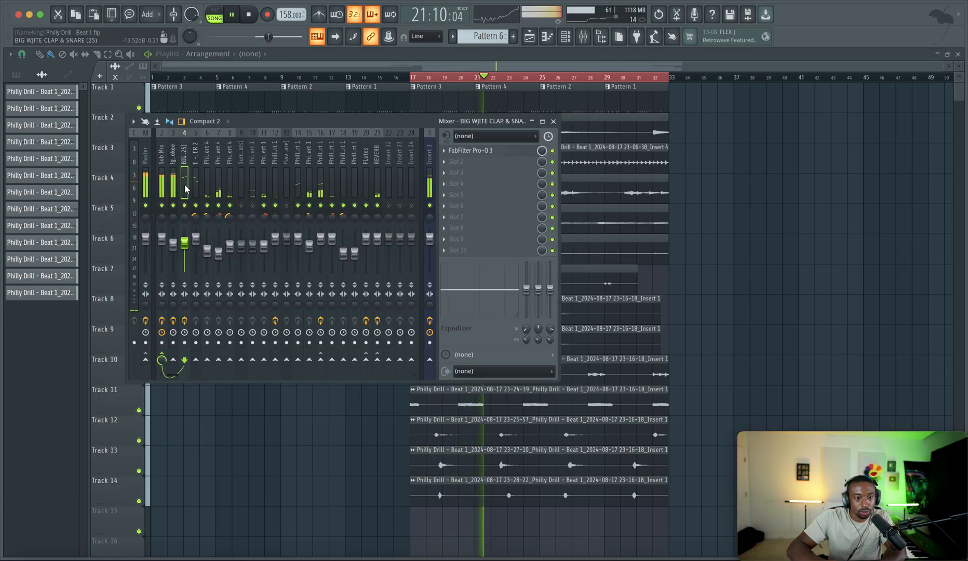
drag(185, 306, 185, 286)
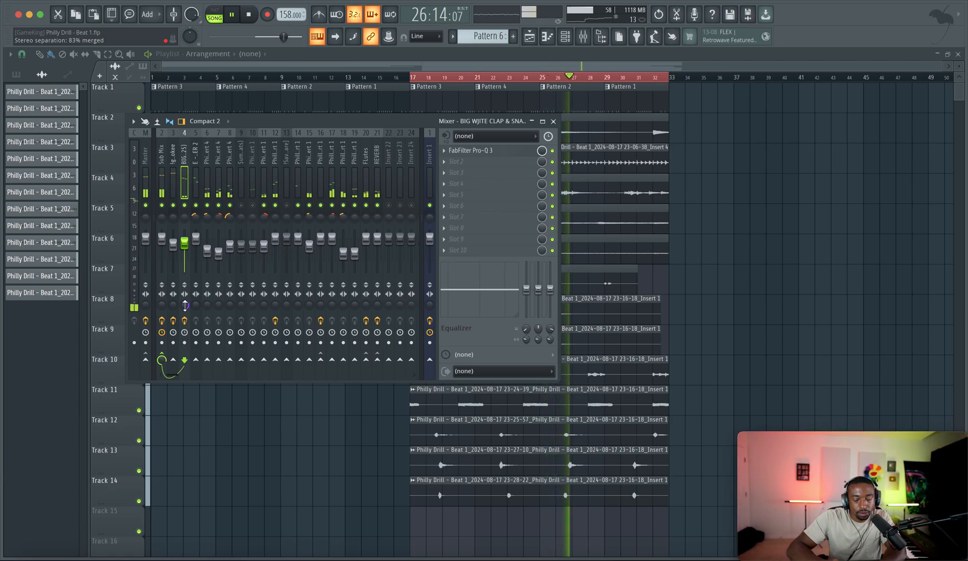
Load Ozone 11 Maximizer in slot 7 of the Sub Mix and set its limiting mode to IRC 4 - Modern.
click(166, 180)
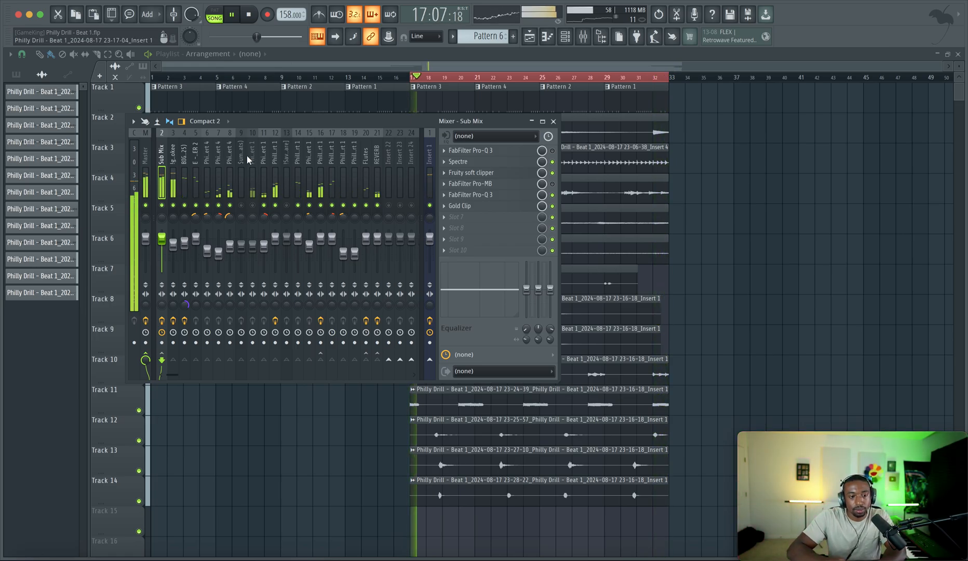
click(450, 219)
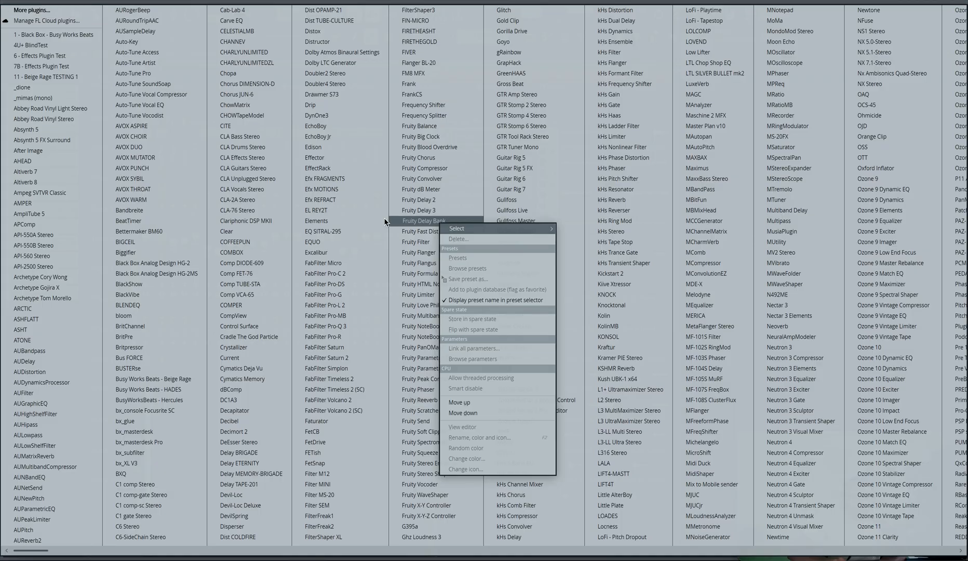
scroll(398, 228, right, 5)
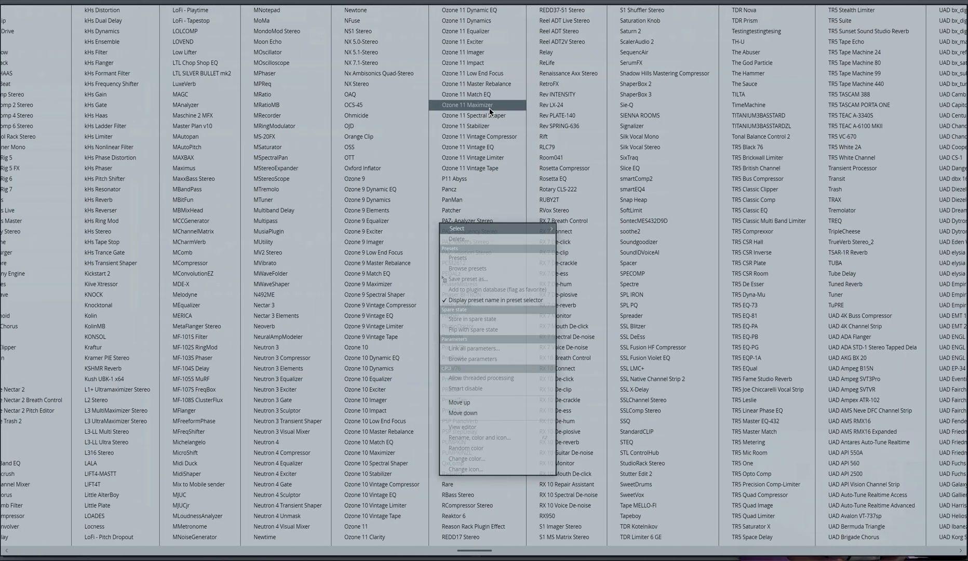
click(490, 106)
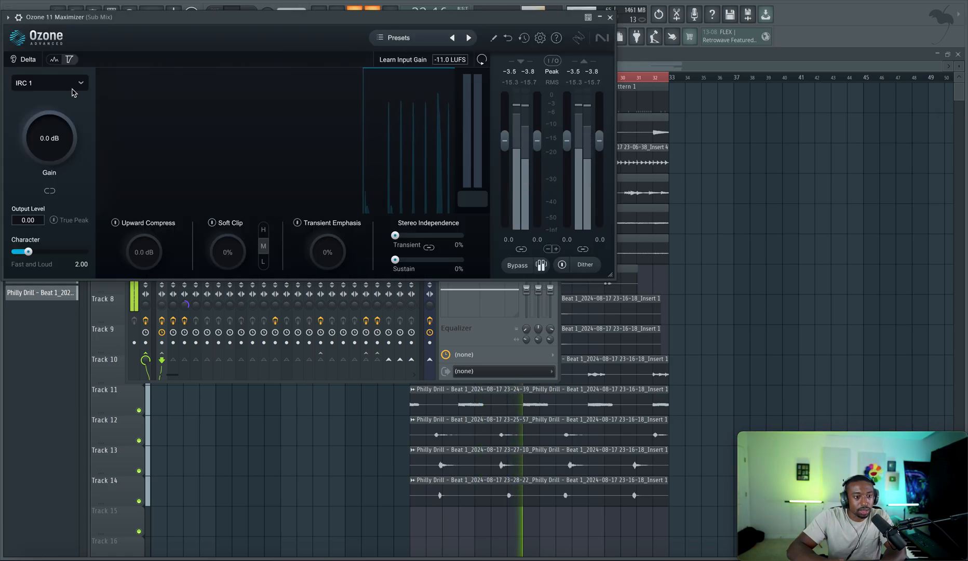
click(63, 83)
click(52, 218)
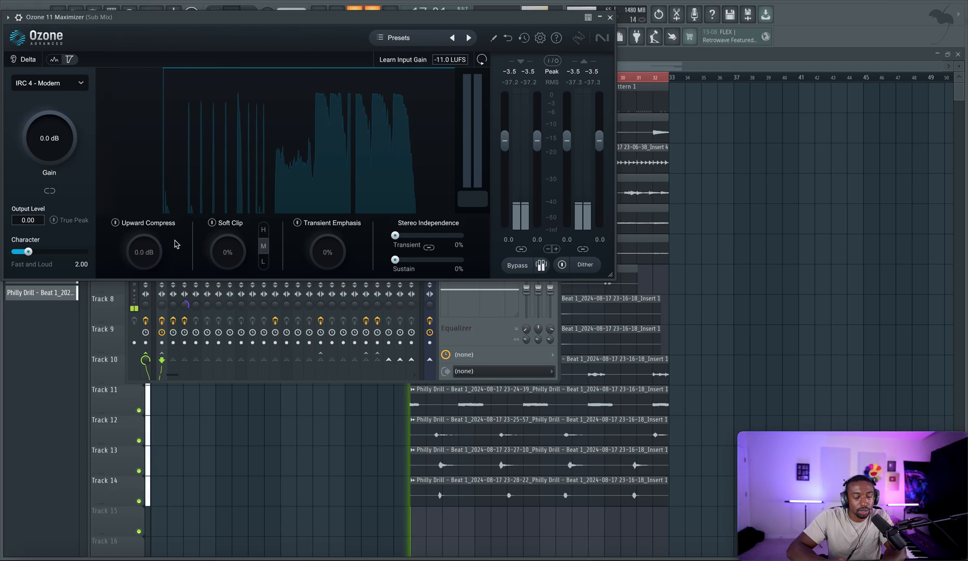
Enable the Maximizer's Soft Clip, set it to 36%, and compare its H and L modes, ending on L.
click(211, 222)
click(268, 261)
drag(228, 253, 249, 208)
click(262, 232)
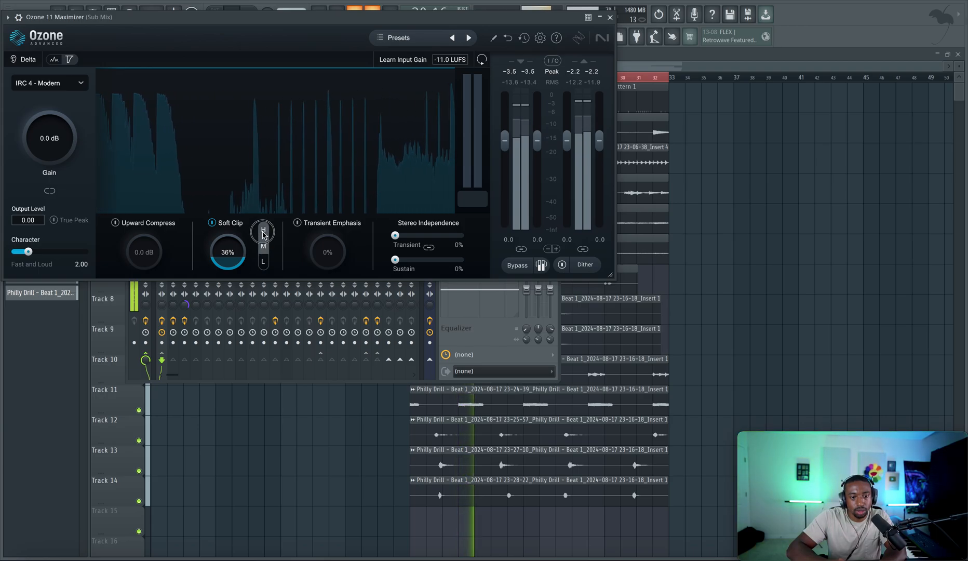
click(263, 261)
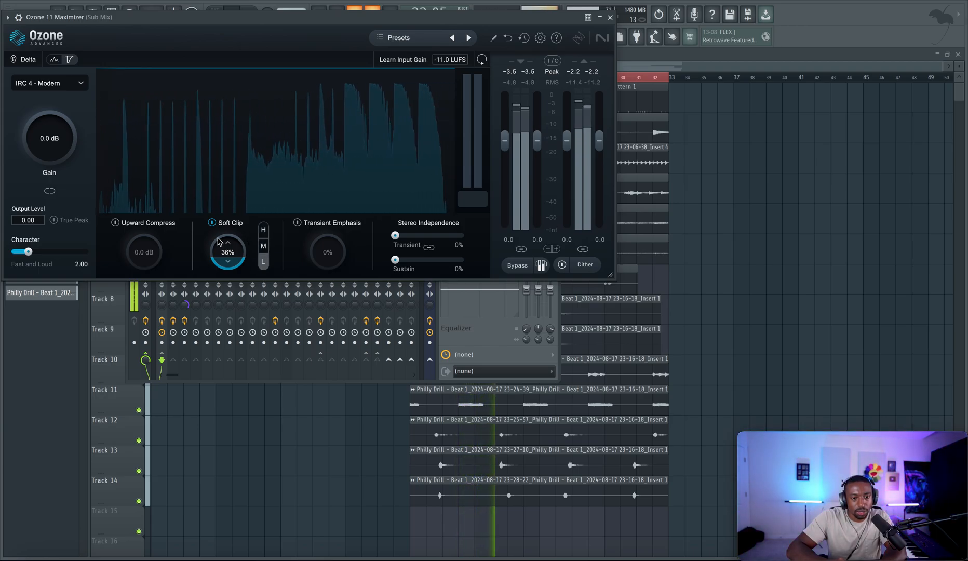
Audition the Maximizer's gain at values up to +6.5 dB and settle on +3.6 dB.
drag(61, 145, 70, 130)
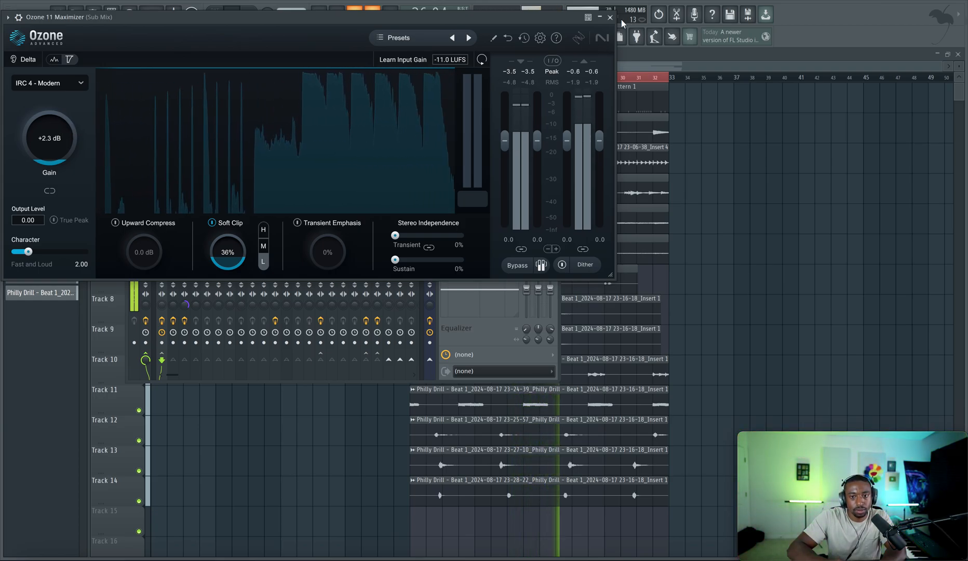
click(610, 17)
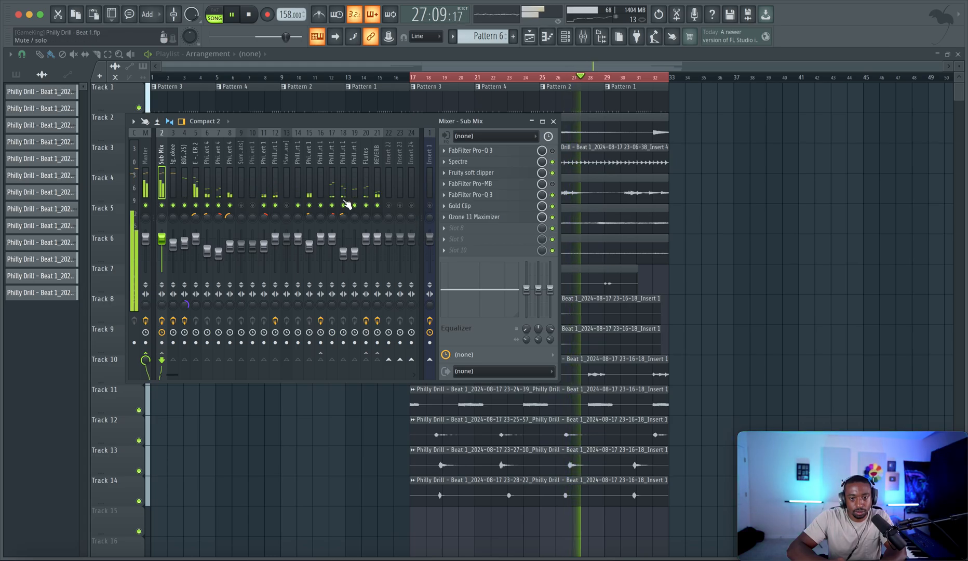
click(483, 221)
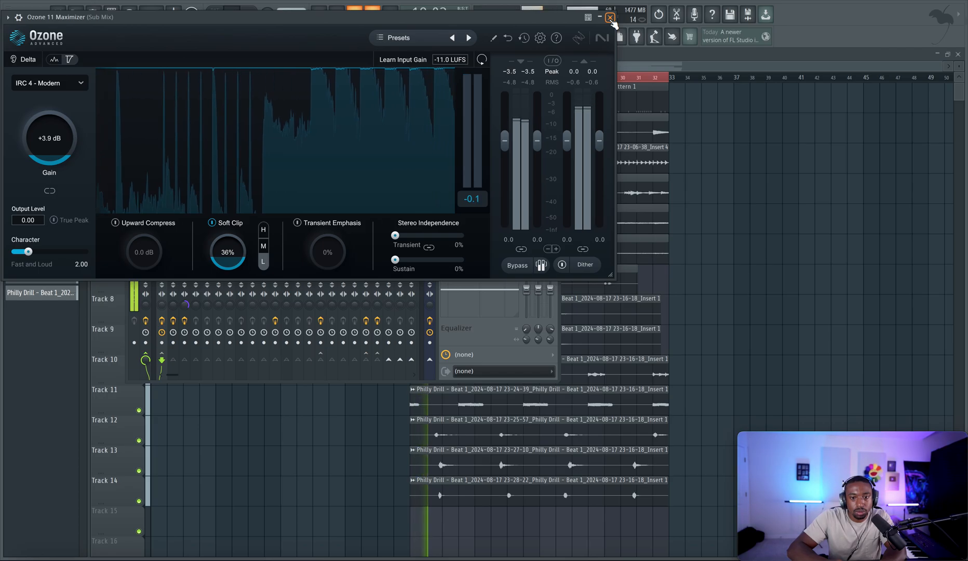
drag(56, 144, 55, 129)
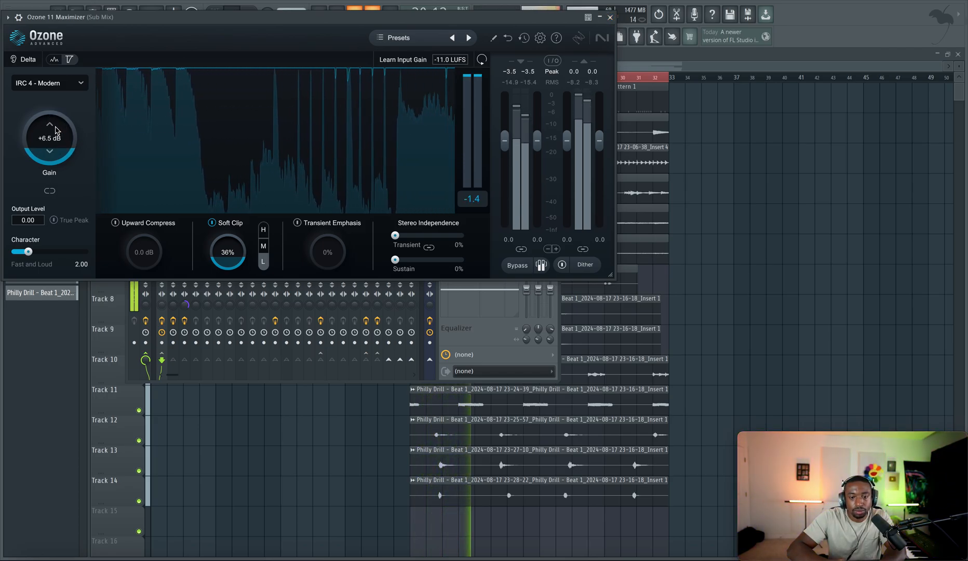
drag(56, 130, 57, 139)
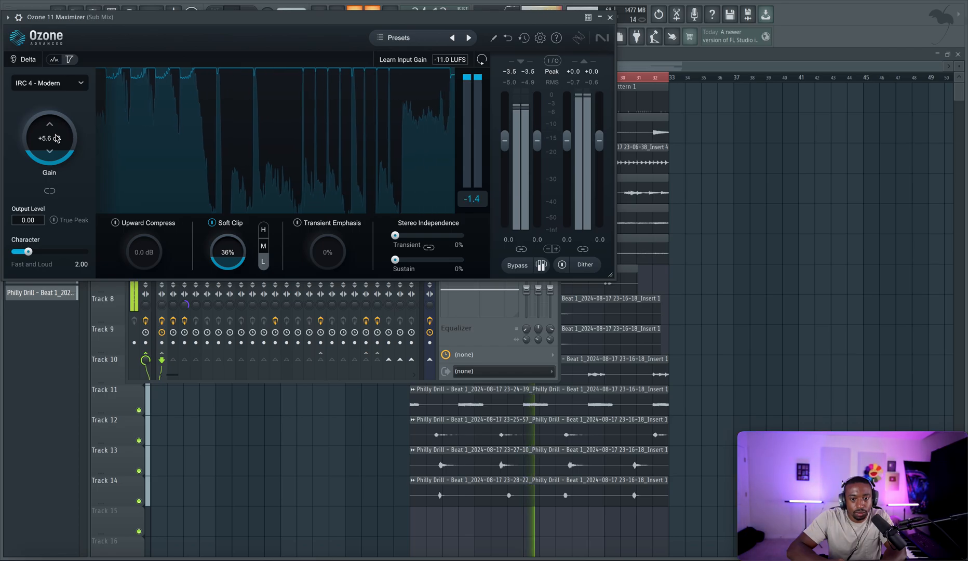
drag(57, 138, 58, 157)
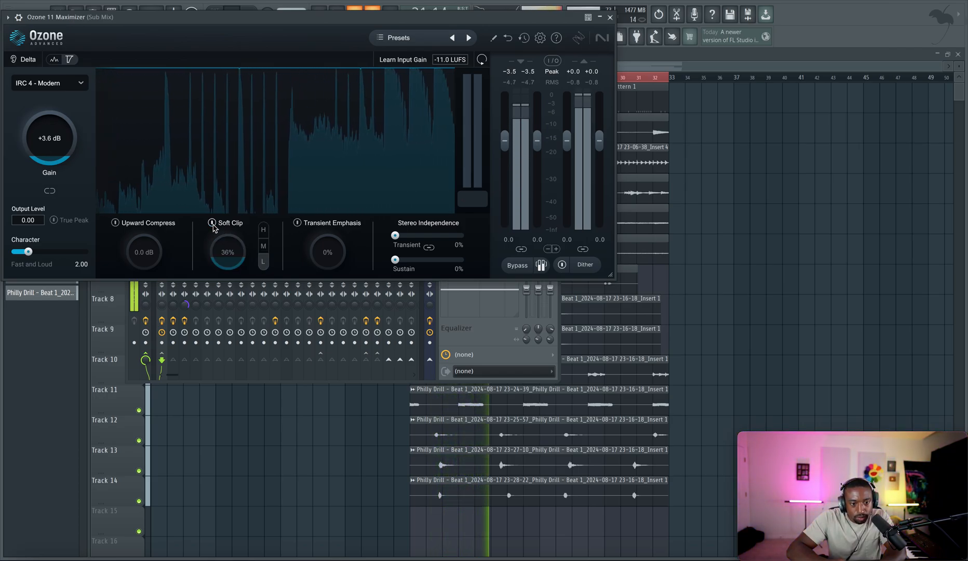
Try Upward Compress at +1.3 dB in the Maximizer, switch it back off, and close the plugin.
click(116, 223)
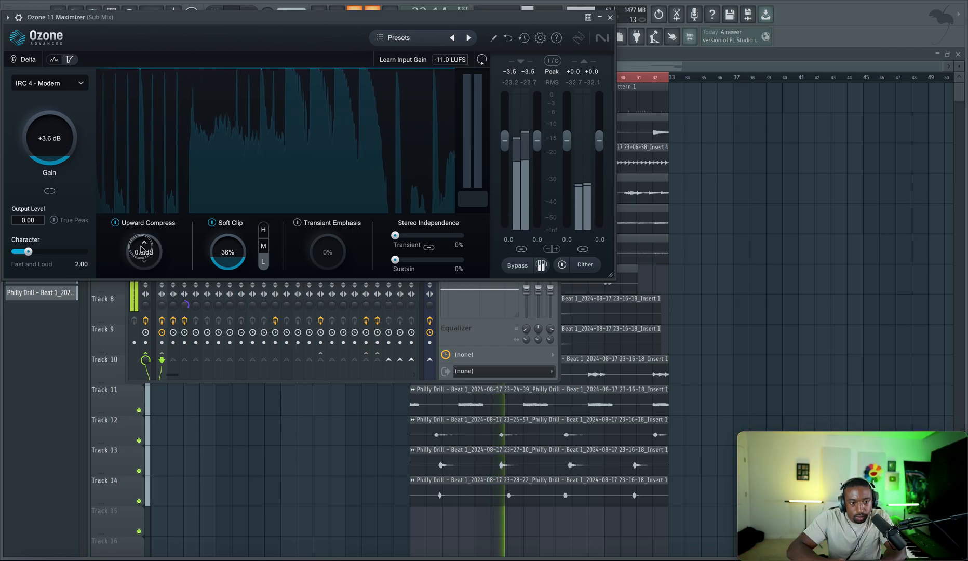
drag(145, 251, 145, 232)
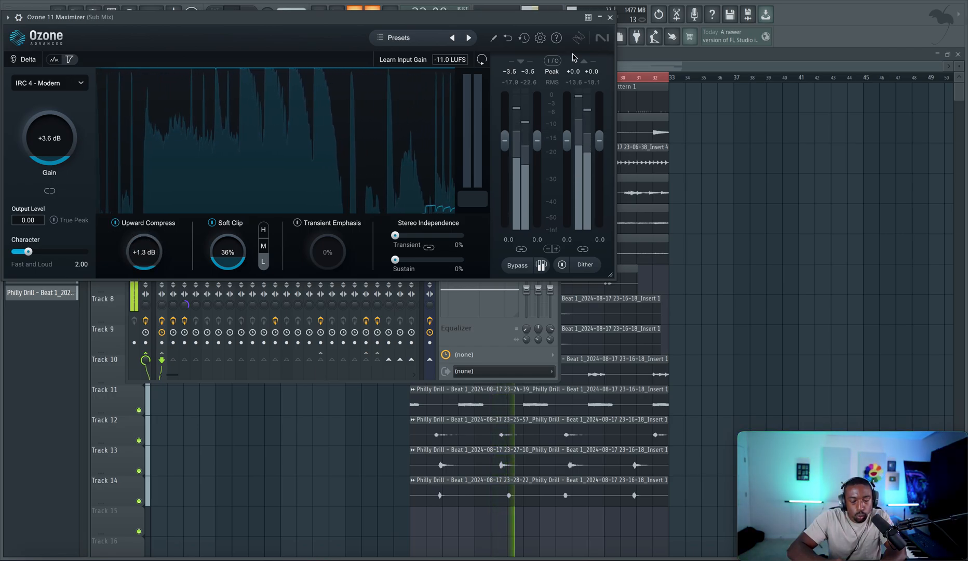
click(610, 18)
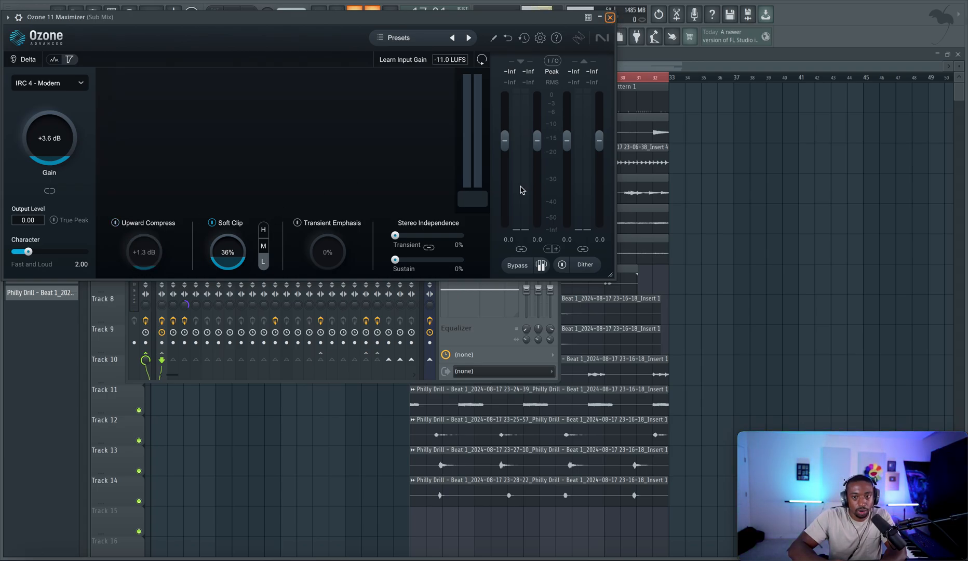
key(Escape)
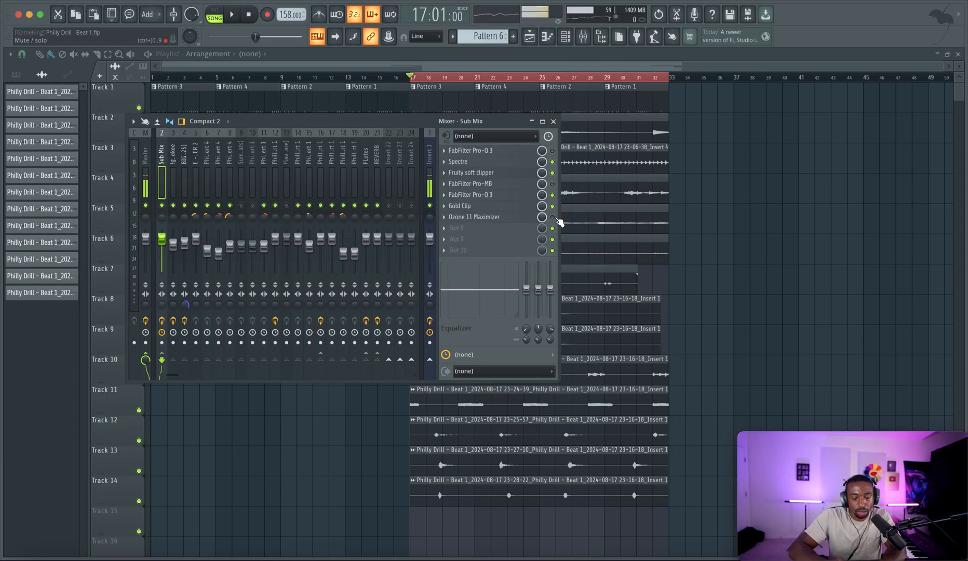
Clear the playlist's time selection, play the arrangement from the start with the mixer closed, then stop and reopen the mixer.
key(space)
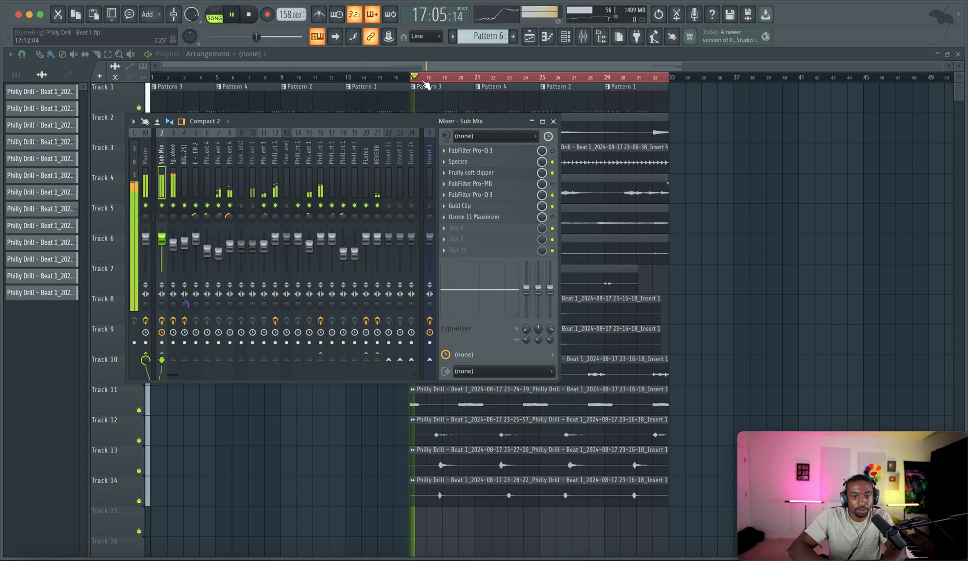
right_click(426, 79)
click(249, 15)
key(space)
click(583, 37)
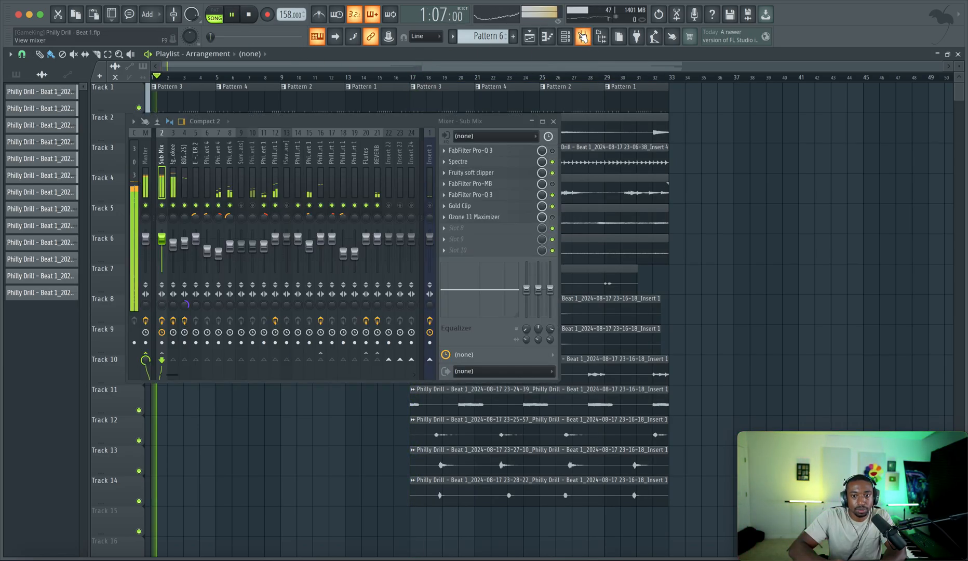
click(553, 121)
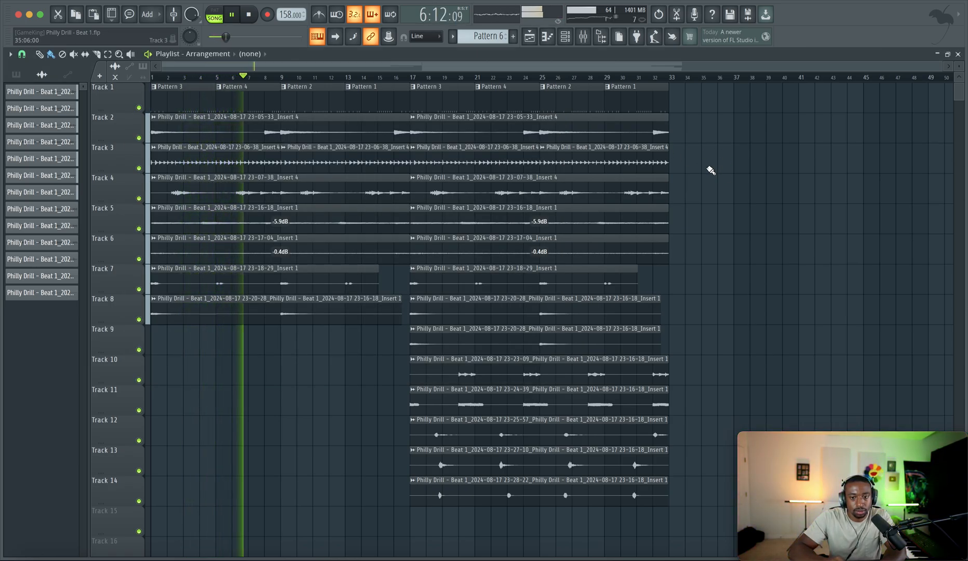
key(space)
click(583, 36)
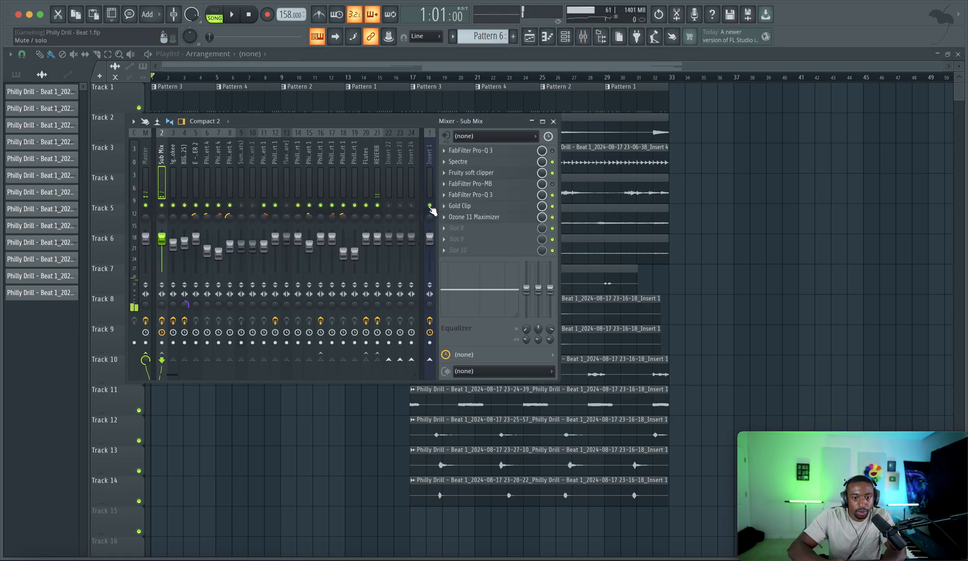
Compare the unprocessed and processed beat by playing it with effects bypassed from the Master and Sub Mix through REVERB, and with them re-enabled.
click(145, 177)
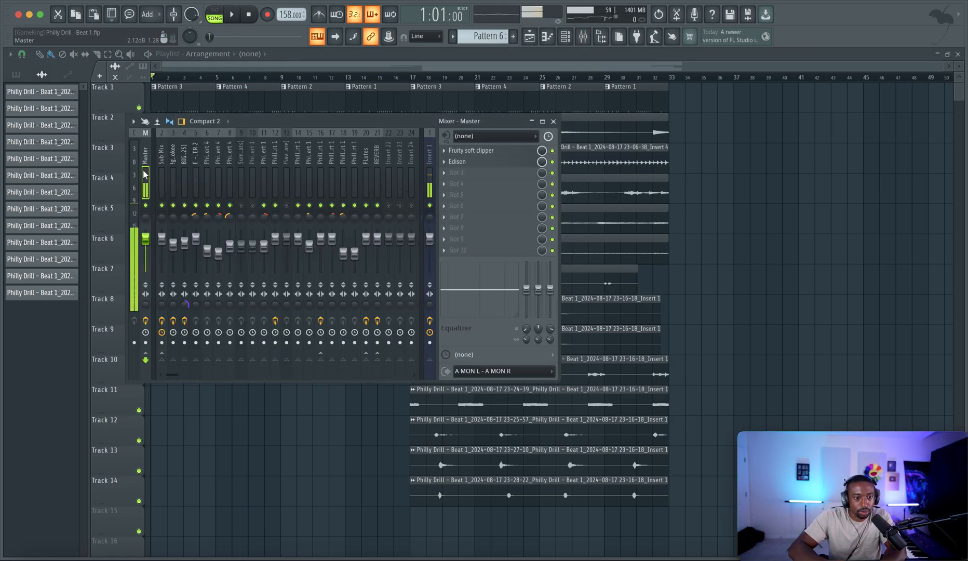
drag(161, 172, 367, 168)
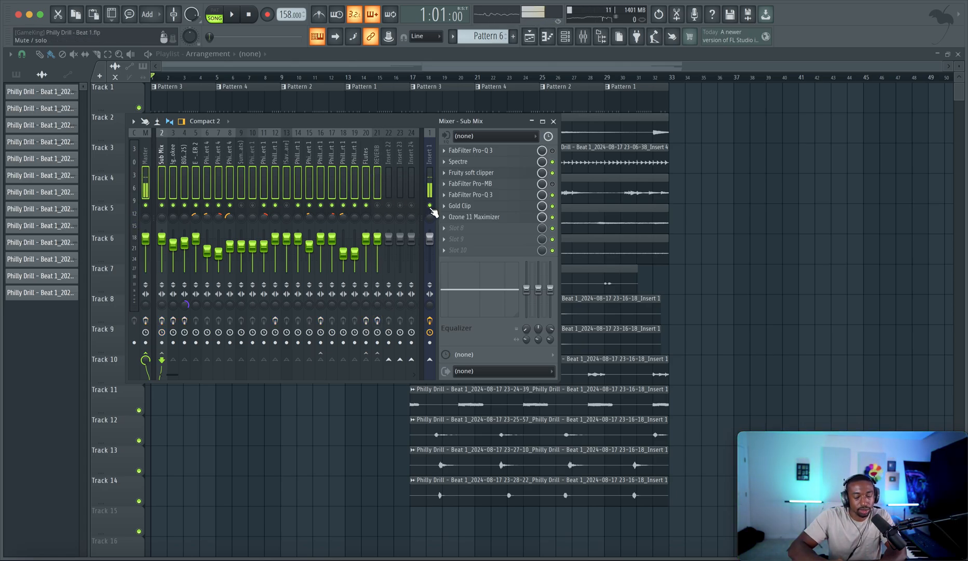
key(space)
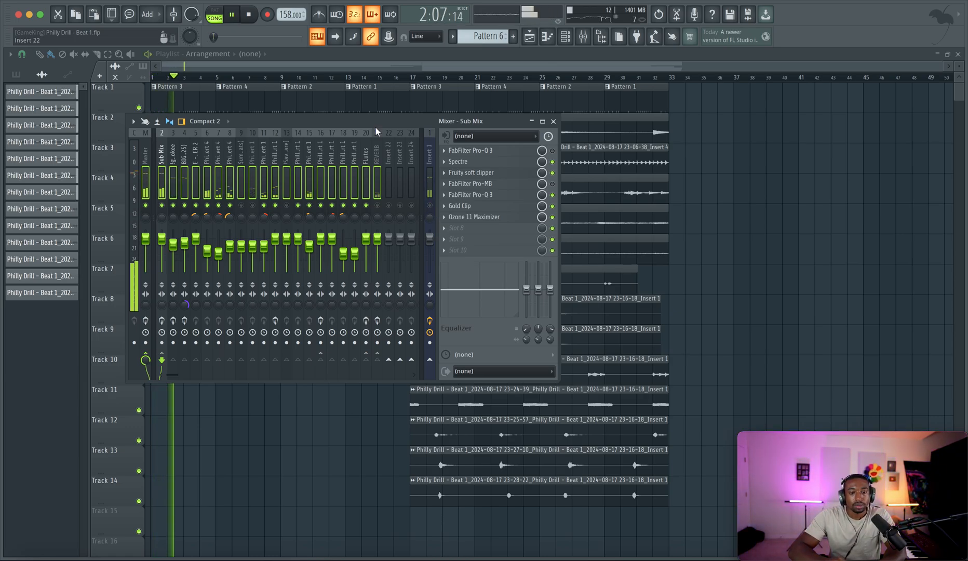
drag(366, 124, 339, 297)
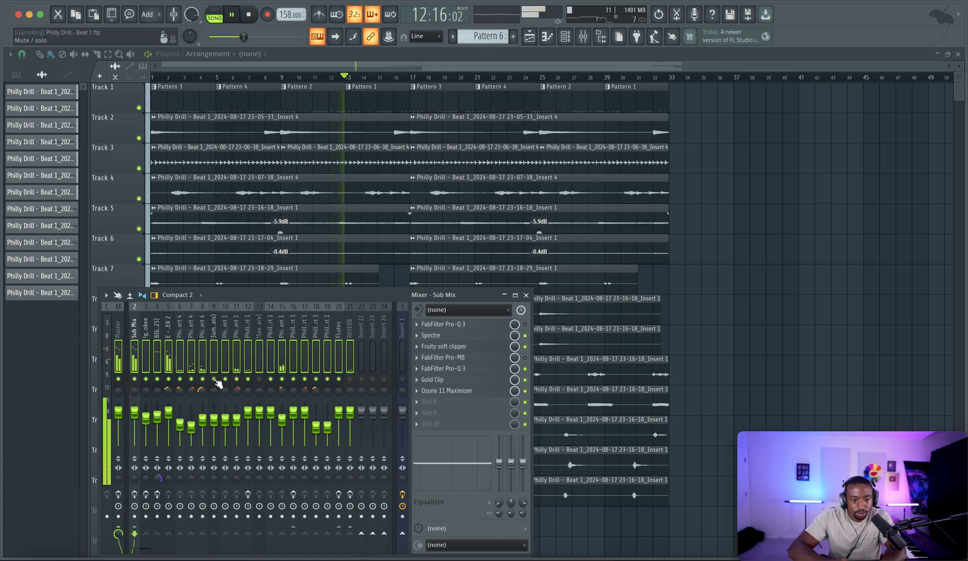
click(351, 379)
right_click(292, 495)
click(403, 379)
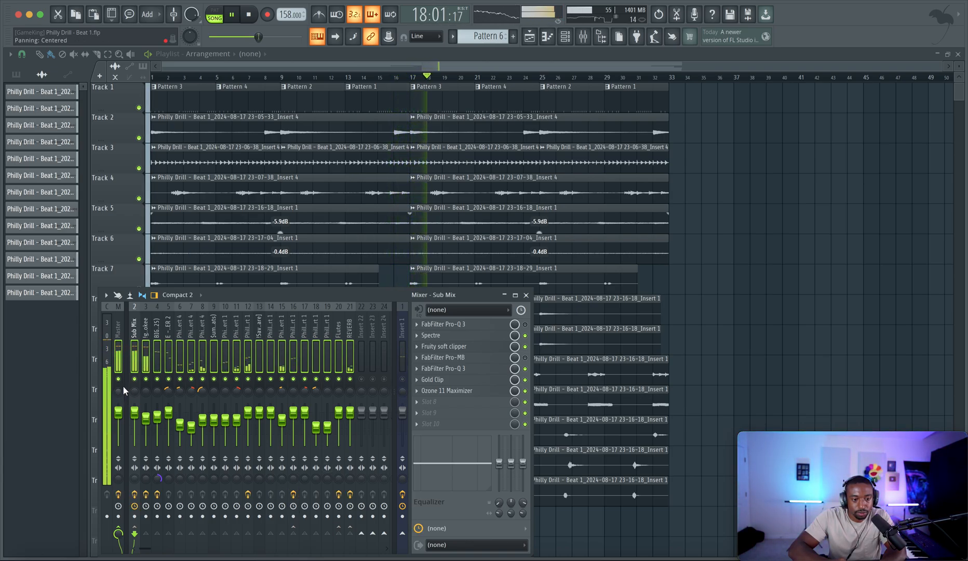
Try lowering the Sub Mix channel's volume to about -4.3 dB during playback, and stop the beat.
click(144, 344)
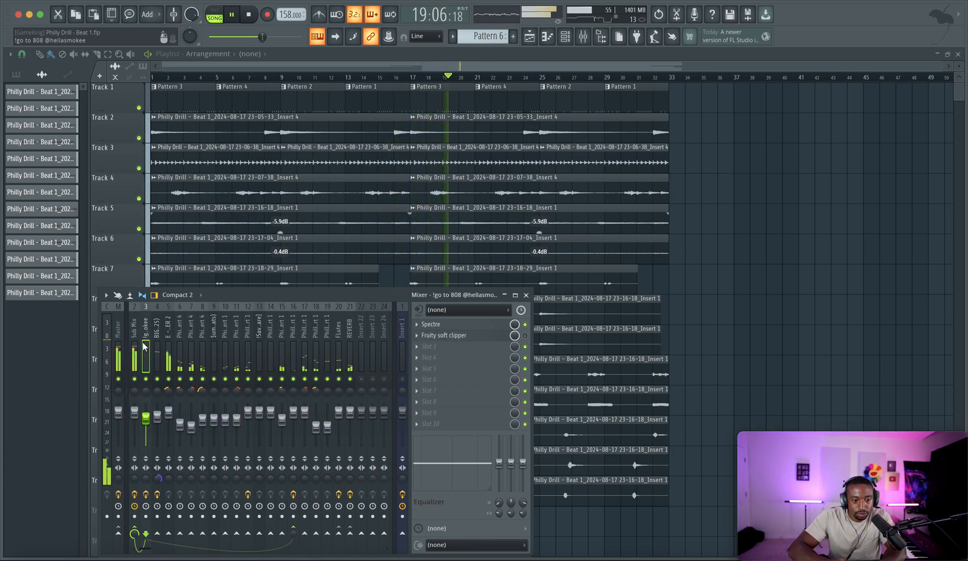
click(134, 412)
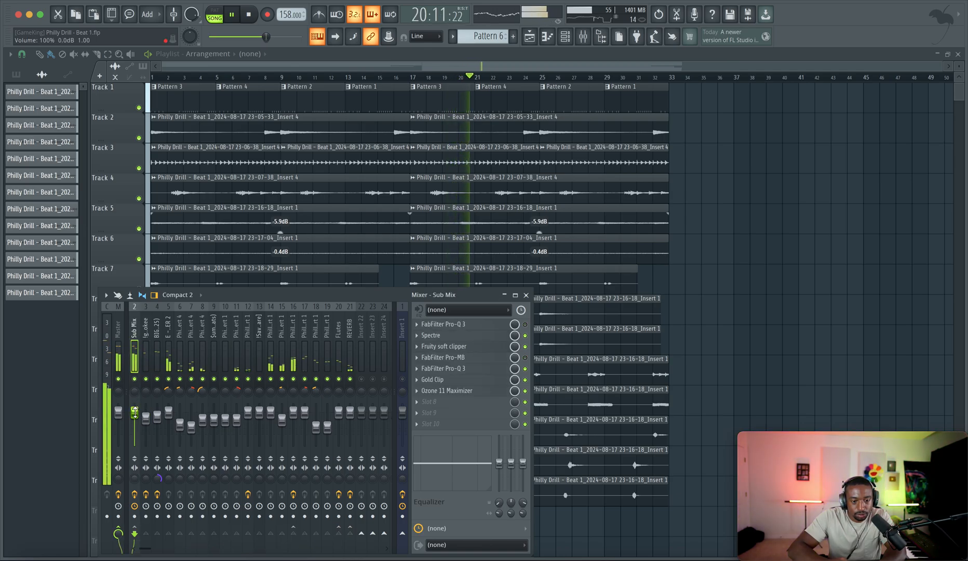
drag(135, 412, 135, 415)
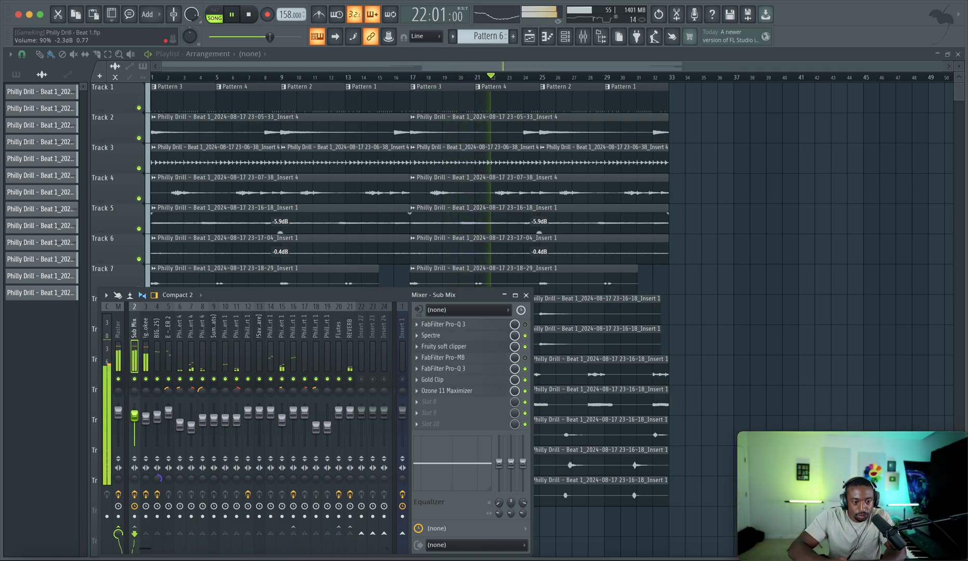
key(space)
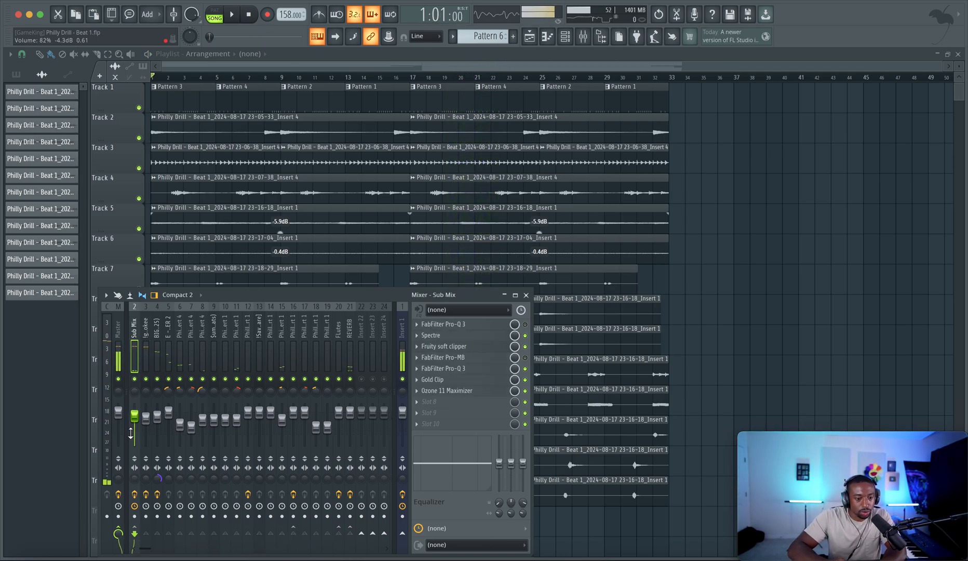
click(146, 341)
click(138, 340)
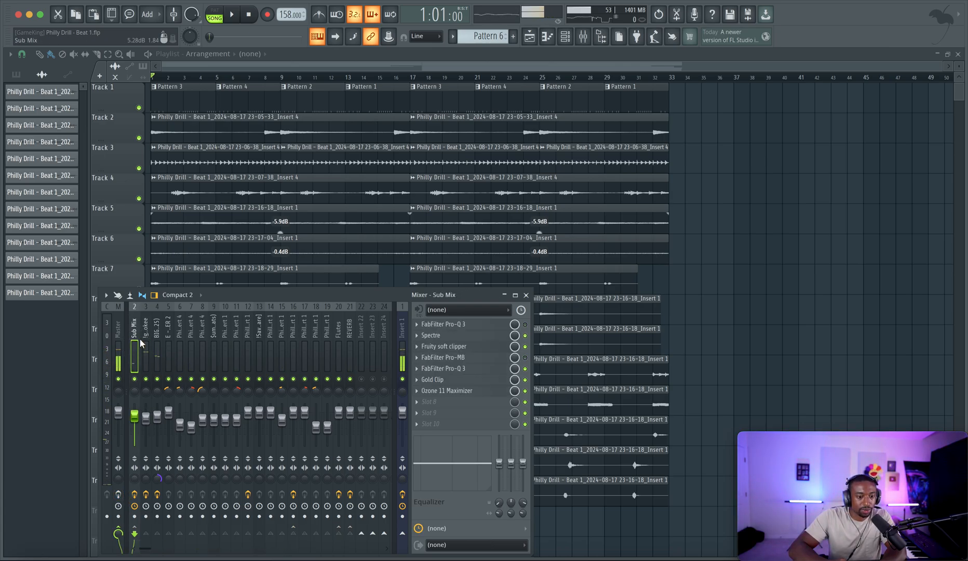
Add Fruity Parametric EQ 2 to the Sub Mix, move it to the first effect slot and close its window.
drag(232, 296, 260, 242)
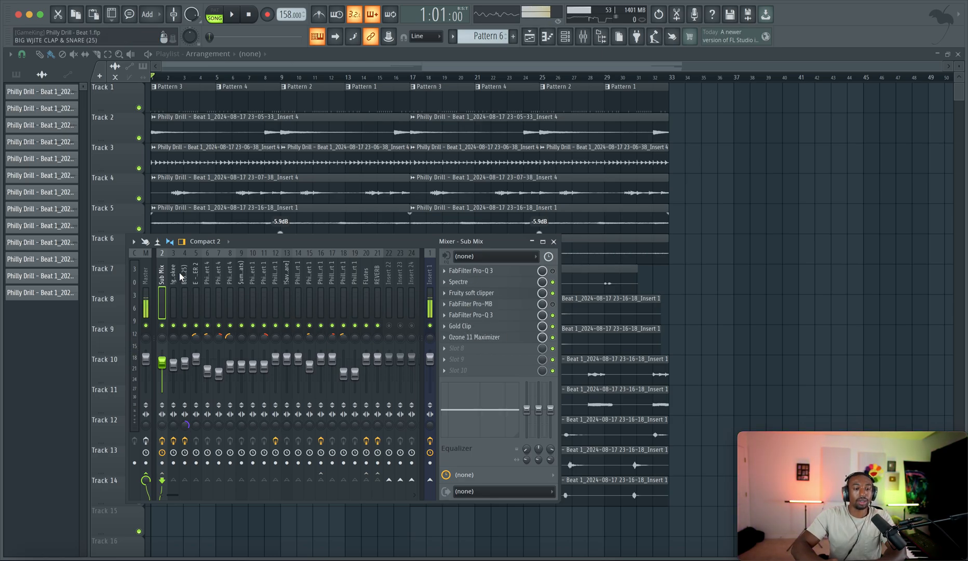
right_click(161, 362)
click(461, 350)
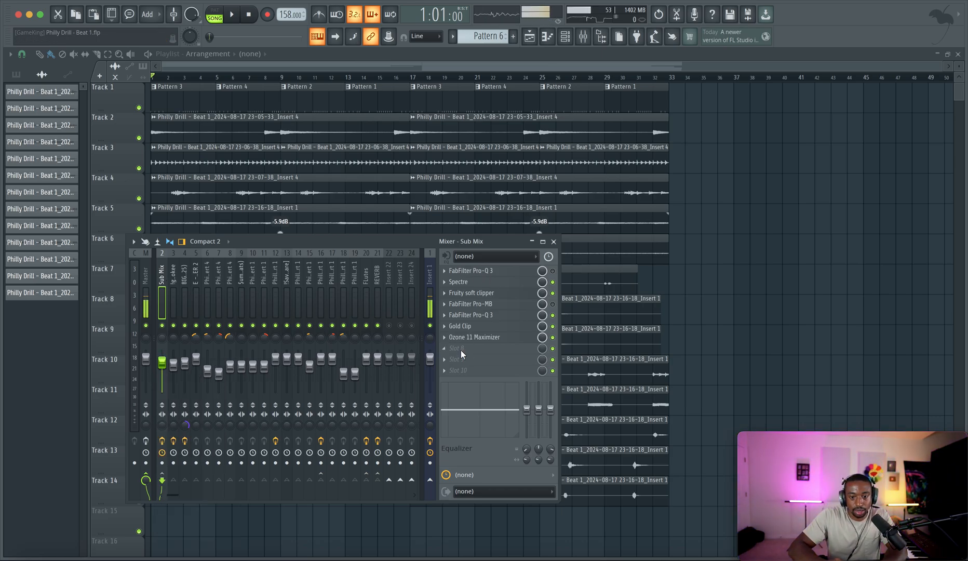
click(463, 348)
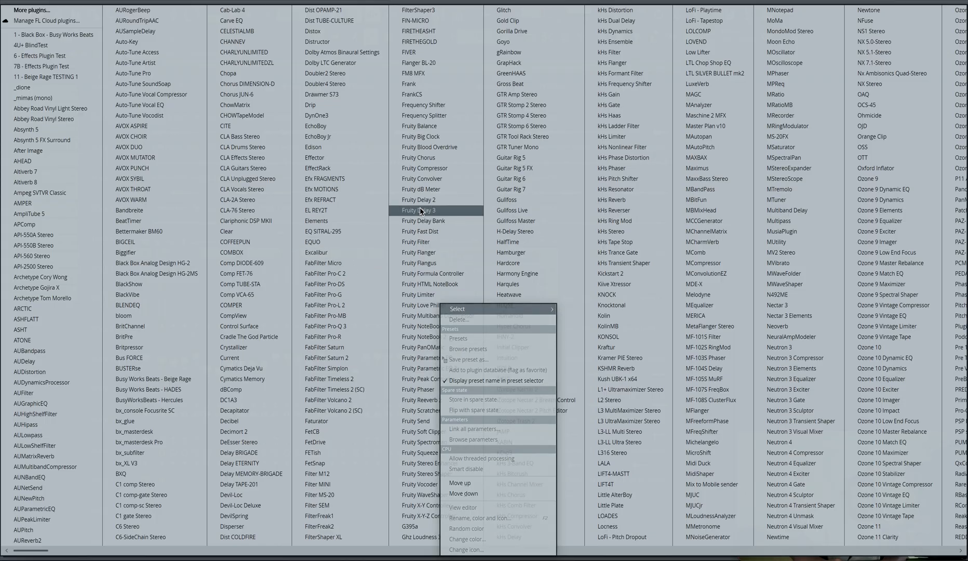
scroll(345, 306, right, 1)
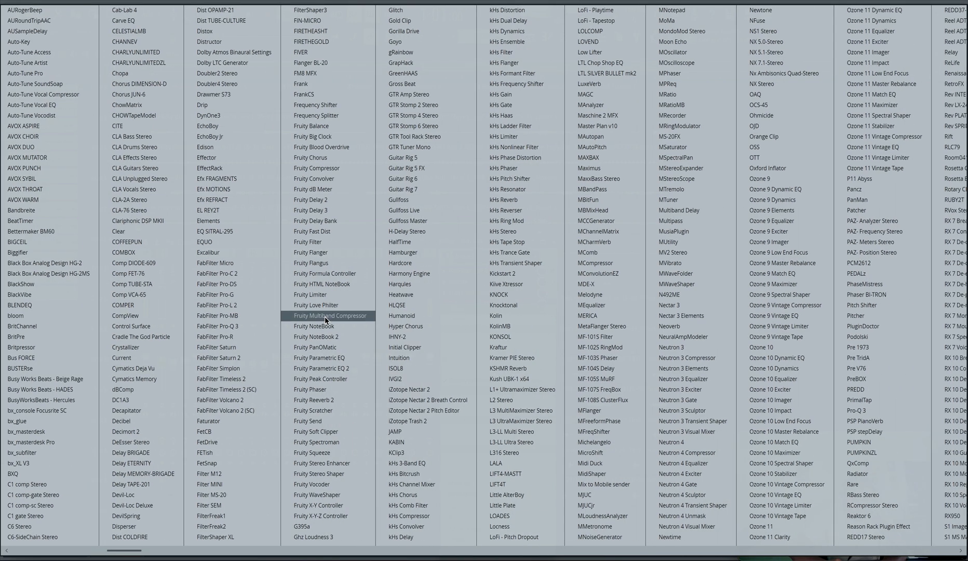
click(335, 366)
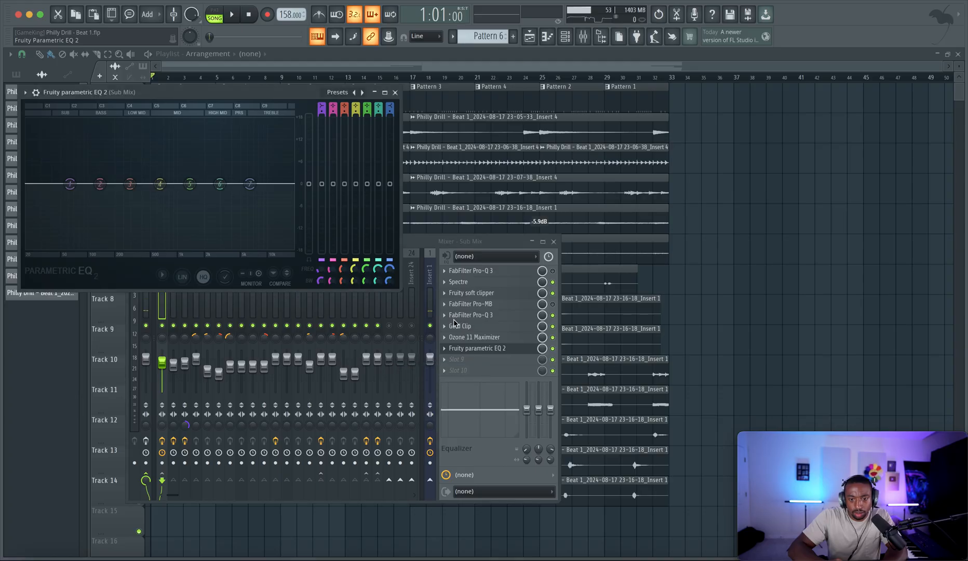
drag(472, 351, 473, 275)
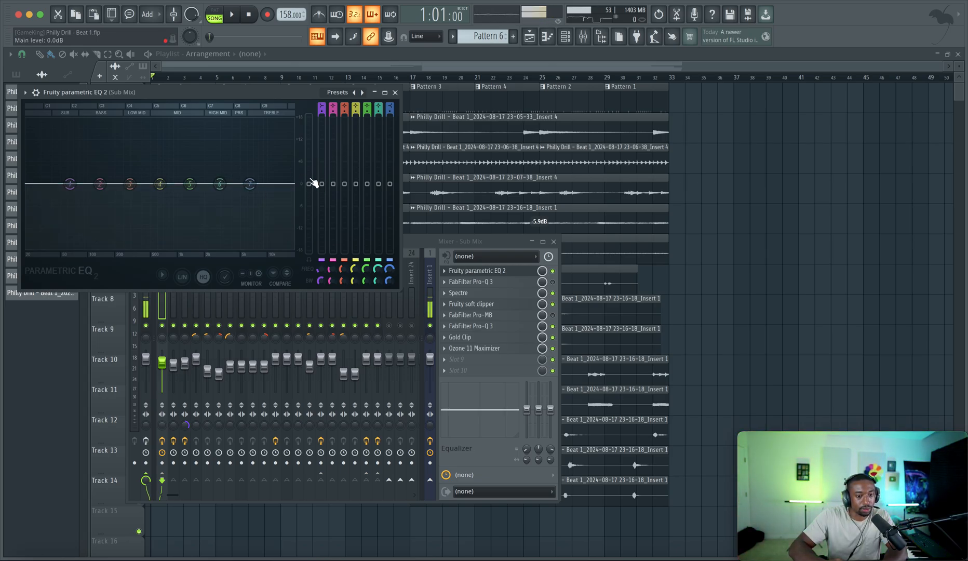
click(395, 93)
Reset the Sub Mix fader to its default level and disable the Fruity soft clipper on the Master channel, with the beat playing.
click(162, 362)
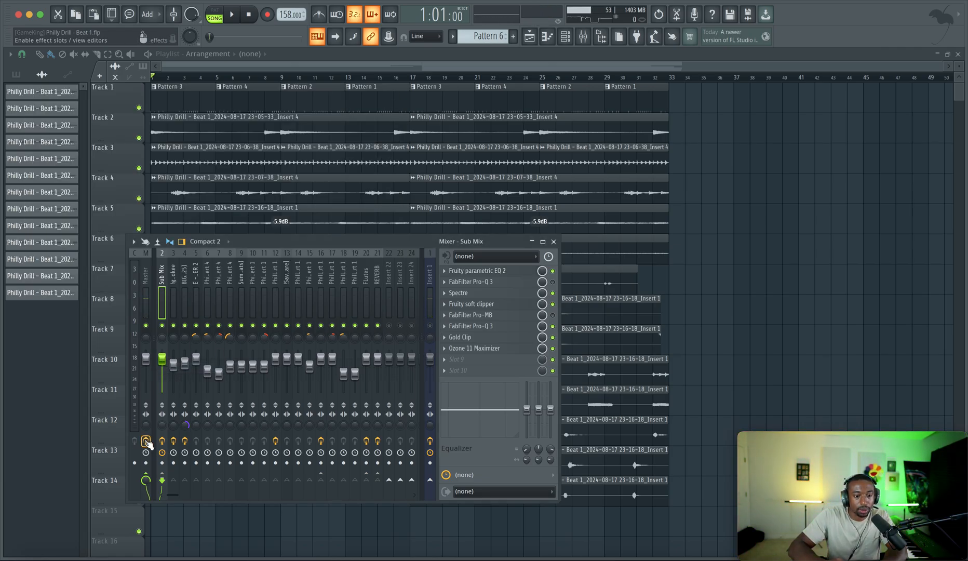
click(146, 293)
click(553, 272)
key(space)
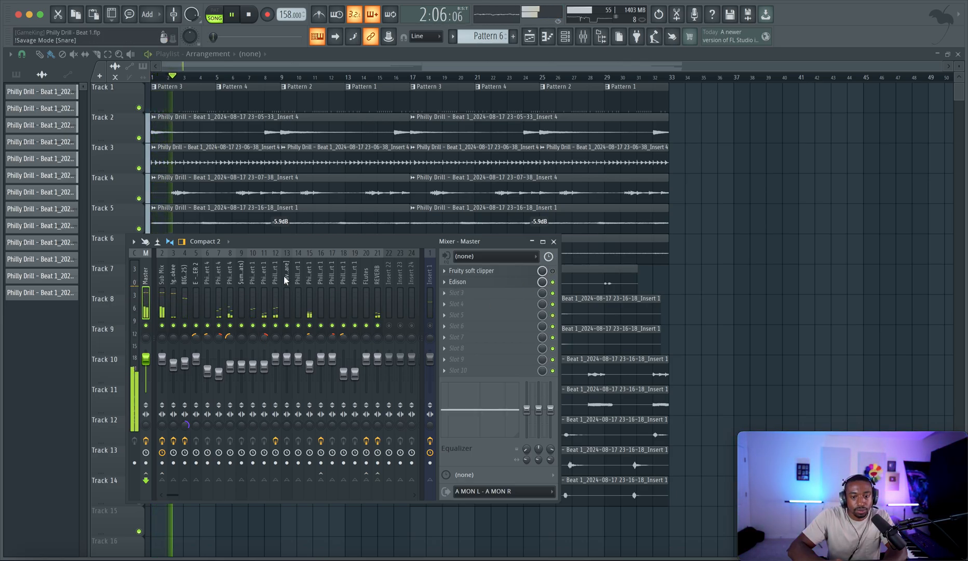
Set the main level of the Sub Mix's Fruity Parametric EQ 2 to -1.0 dB while the beat plays, and close the plugin.
click(162, 294)
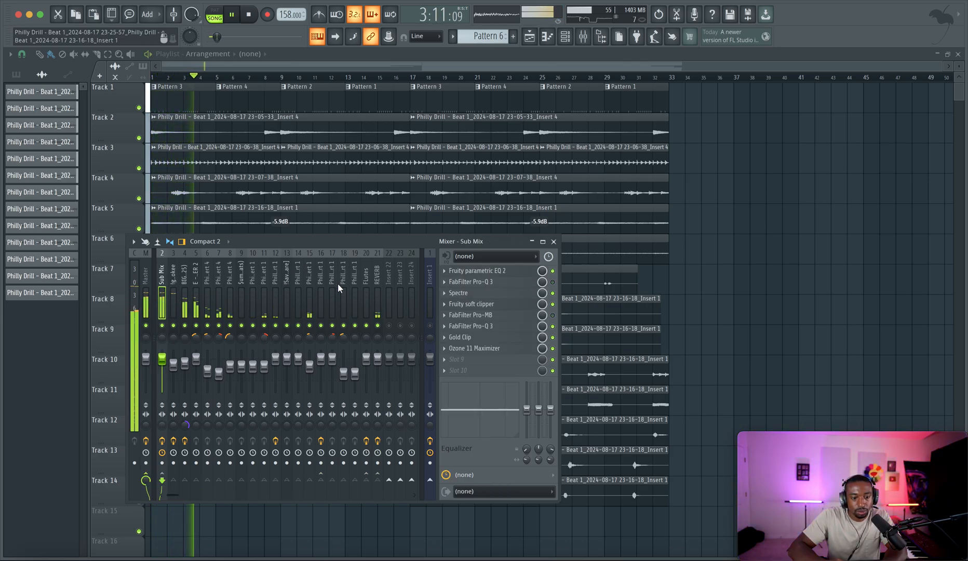
click(496, 274)
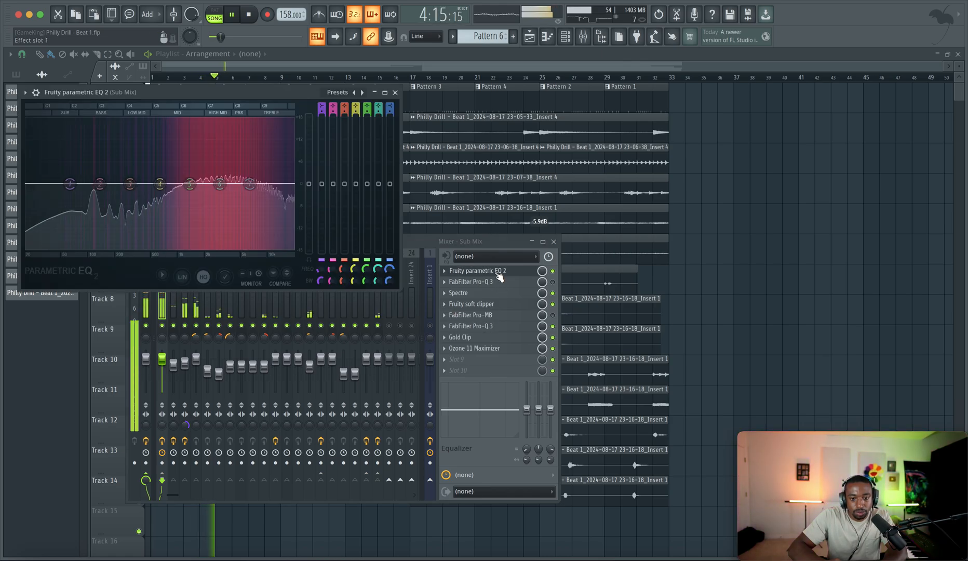
click(554, 242)
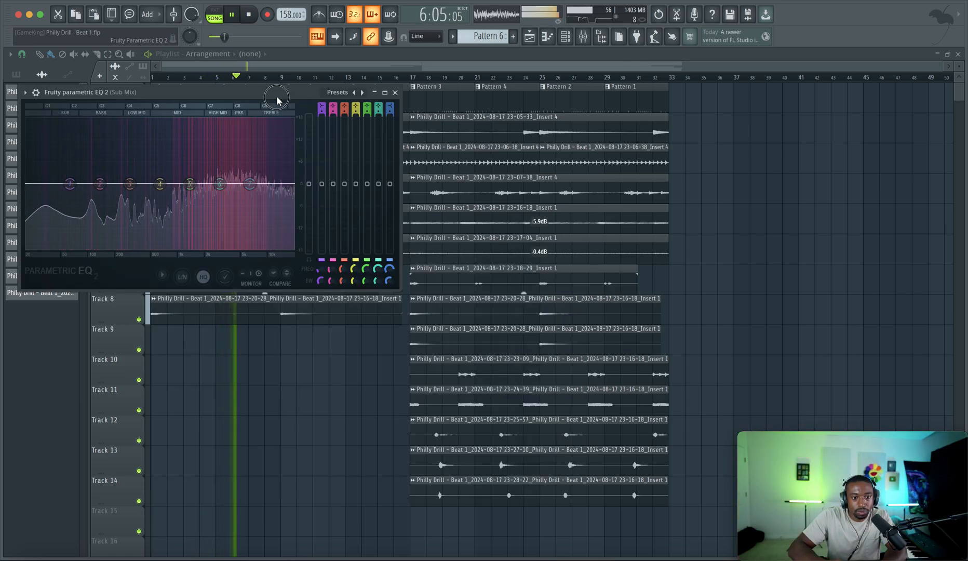
drag(277, 95, 275, 311)
right_click(306, 400)
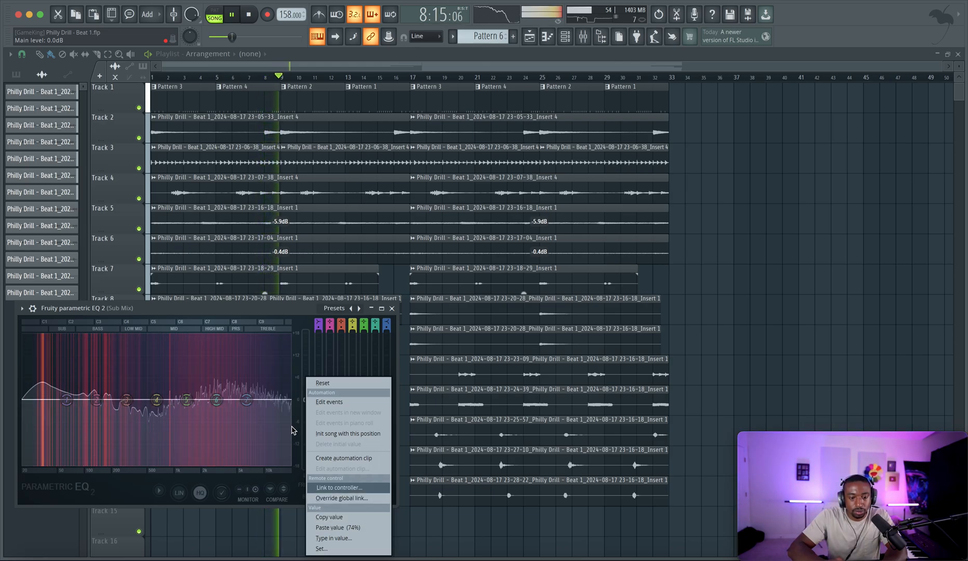
click(290, 310)
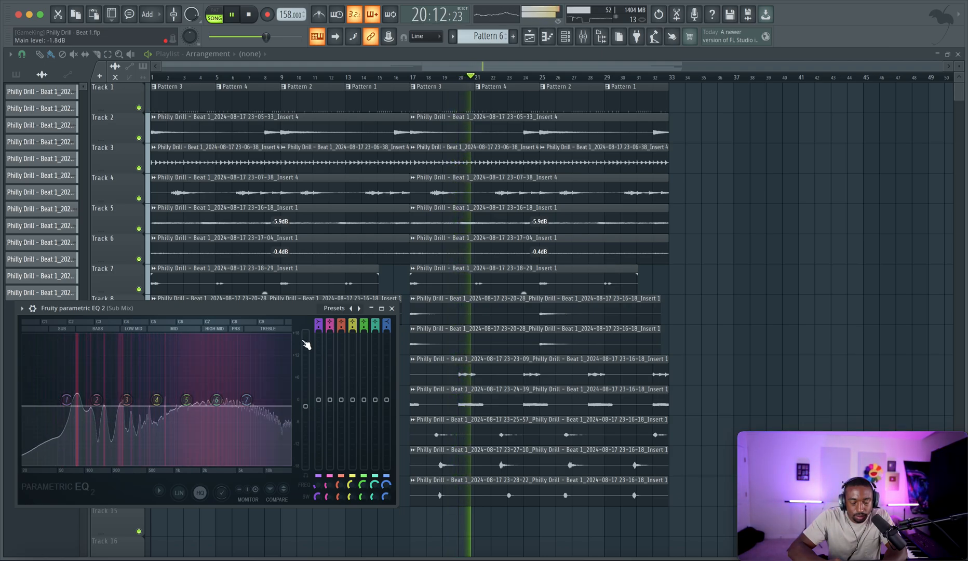
mouse_move(306, 406)
mouse_down()
mouse_move(306, 395)
mouse_move(306, 403)
mouse_up()
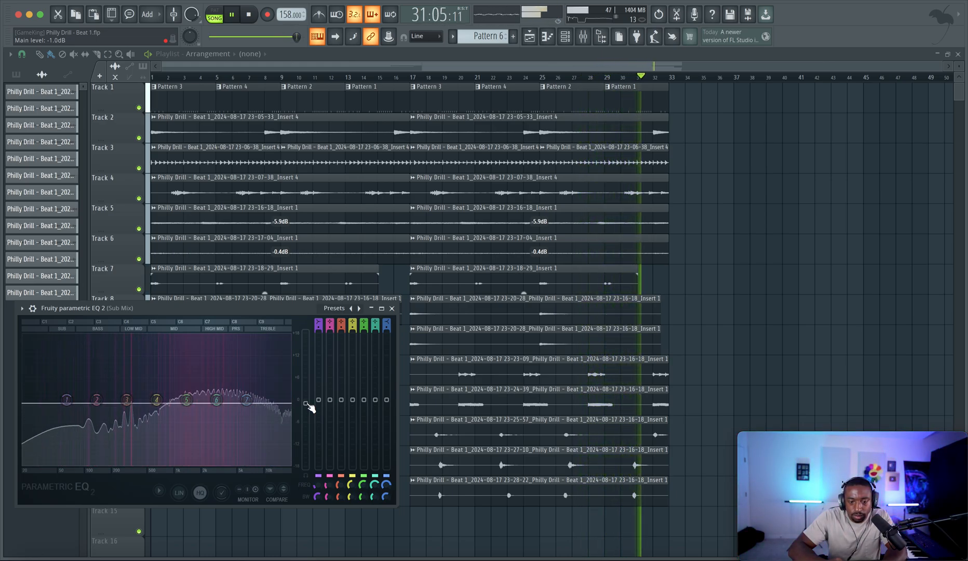
click(392, 308)
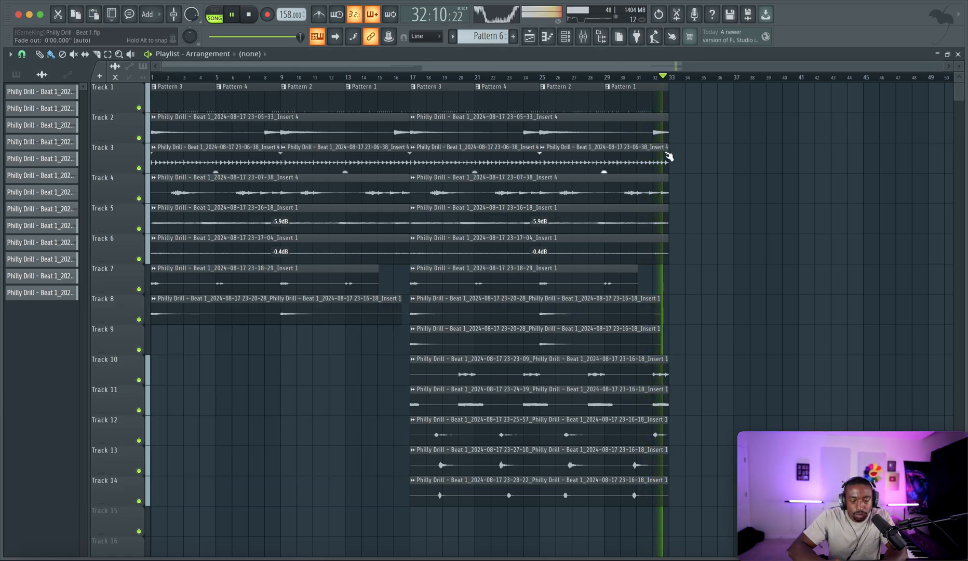
Save the project as Philly Drill - Beat 1_2.flp, stop playback and check the Sub Mix's Fruity Parametric EQ 2 from the reopened mixer.
click(584, 37)
click(585, 37)
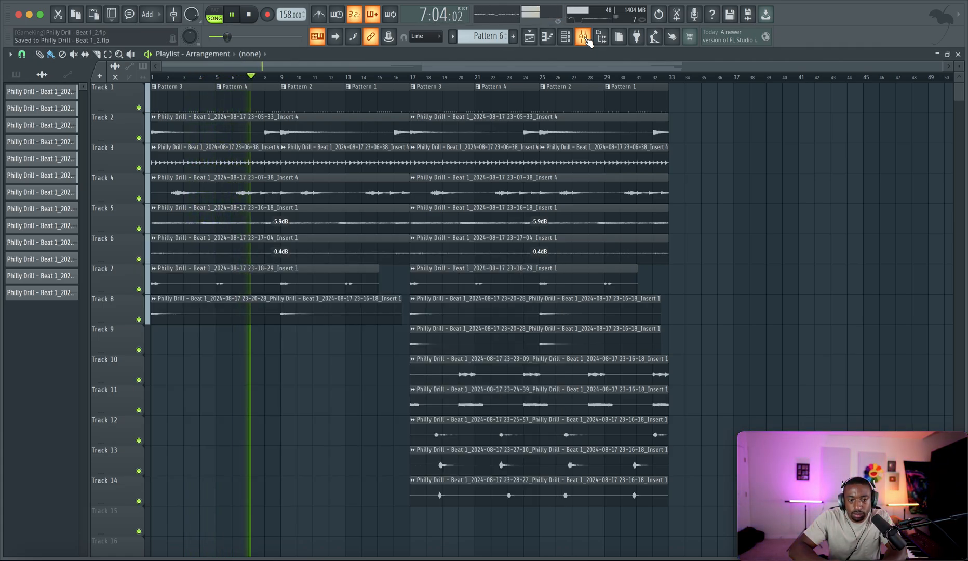
click(584, 38)
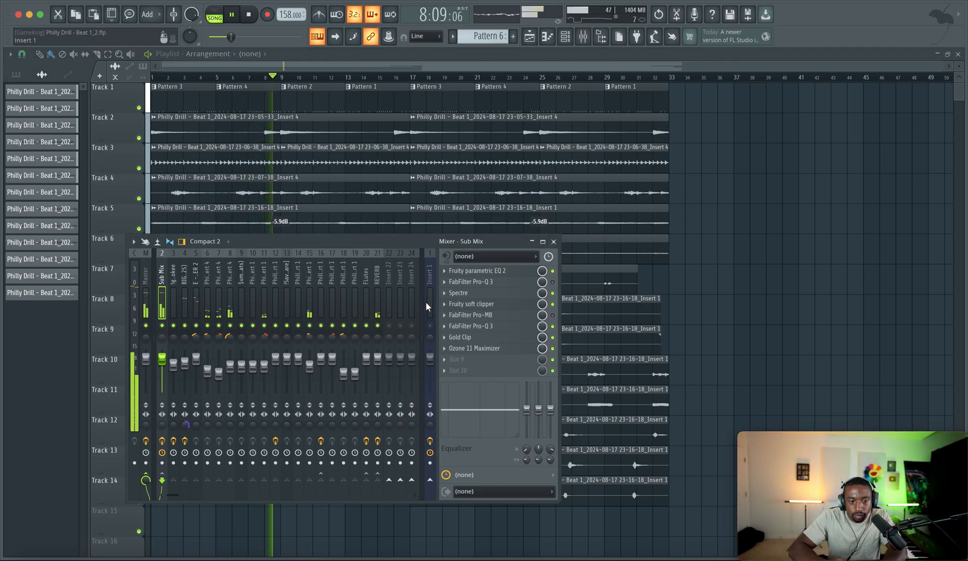
key(space)
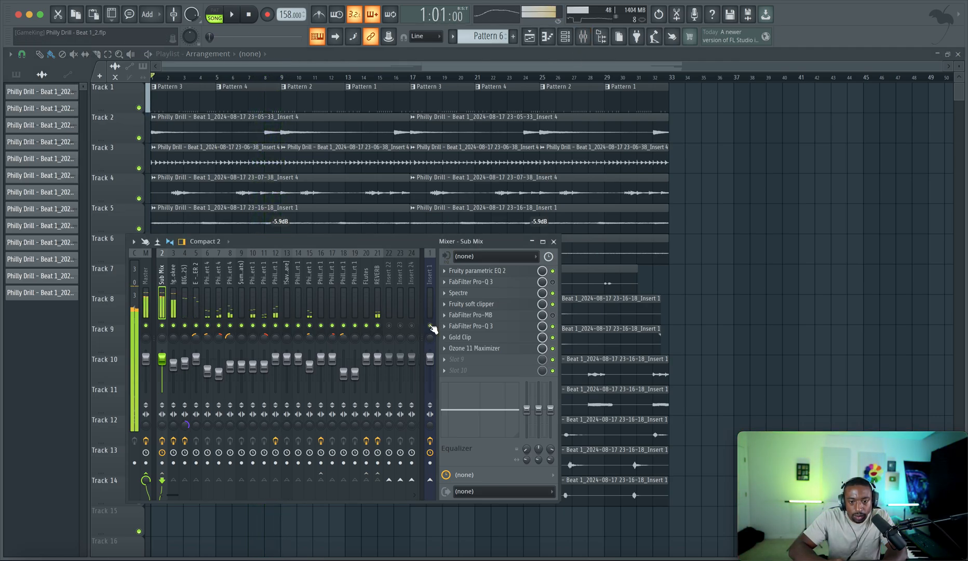
click(500, 272)
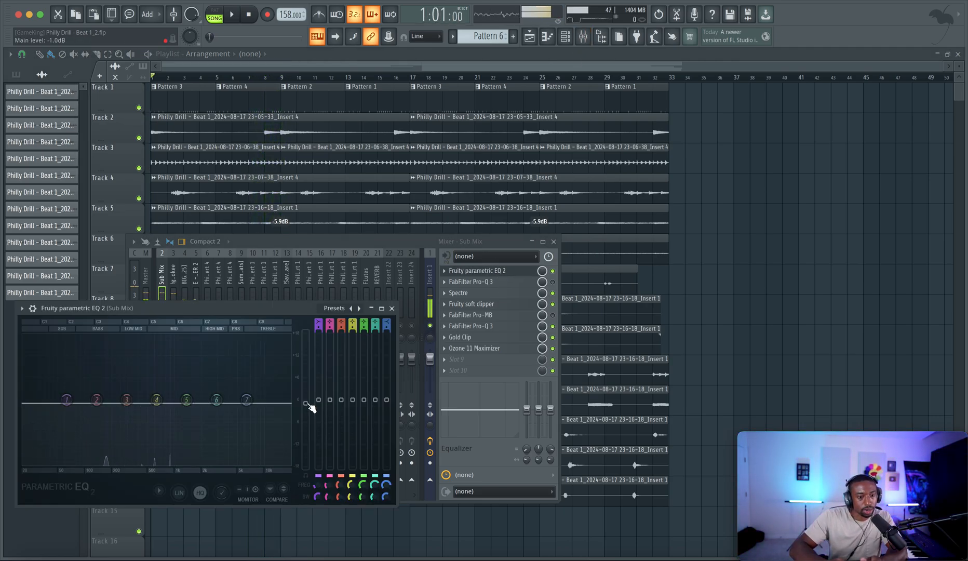
click(391, 309)
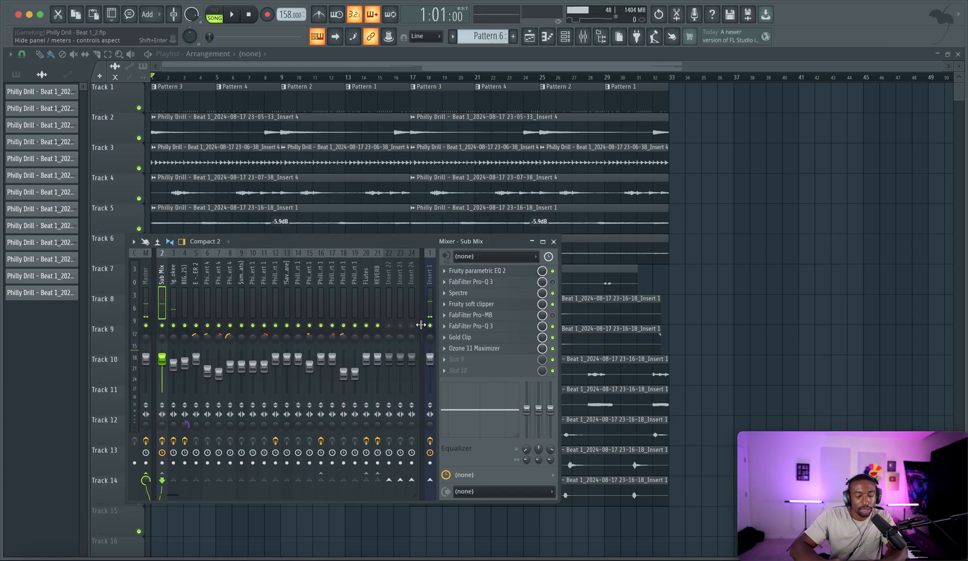